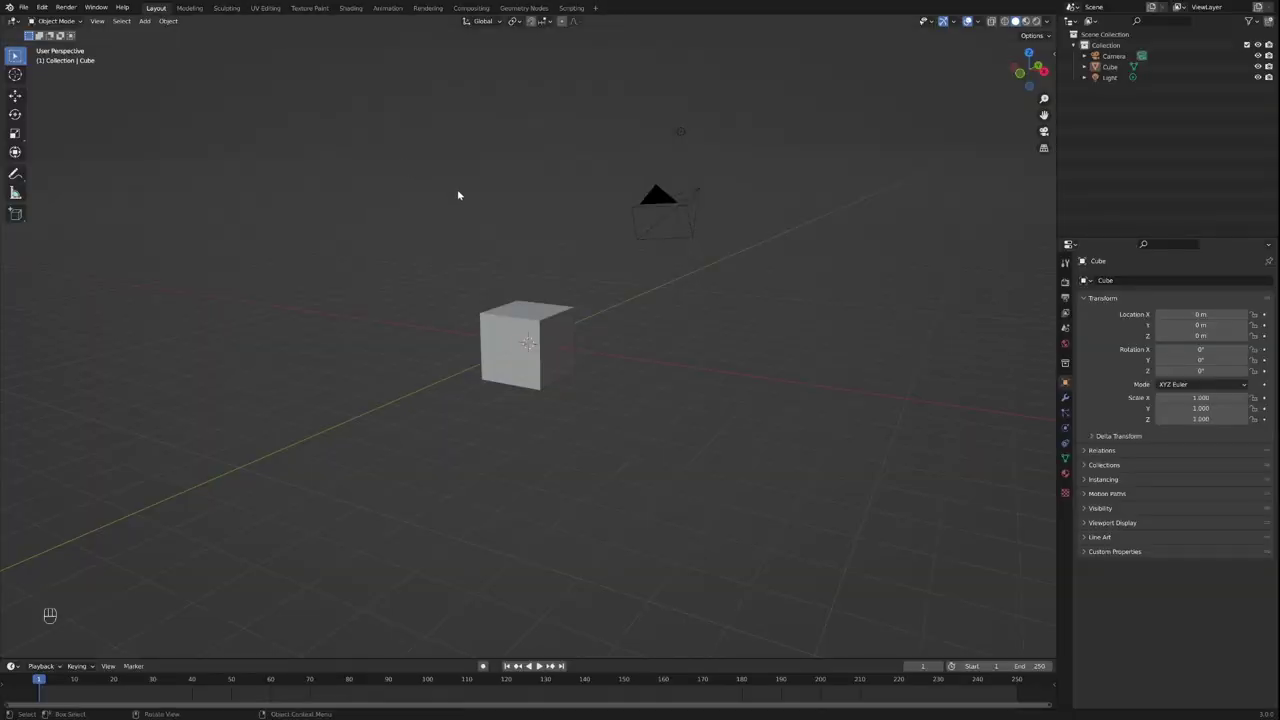
Delete the default camera, light and cube so the scene is empty.
{"action": "left_click_drag", "start_coordinate": [519, 231], "coordinate": [580, 237]}
{"action": "left_click_drag", "start_coordinate": [689, 366], "coordinate": [626, 363]}
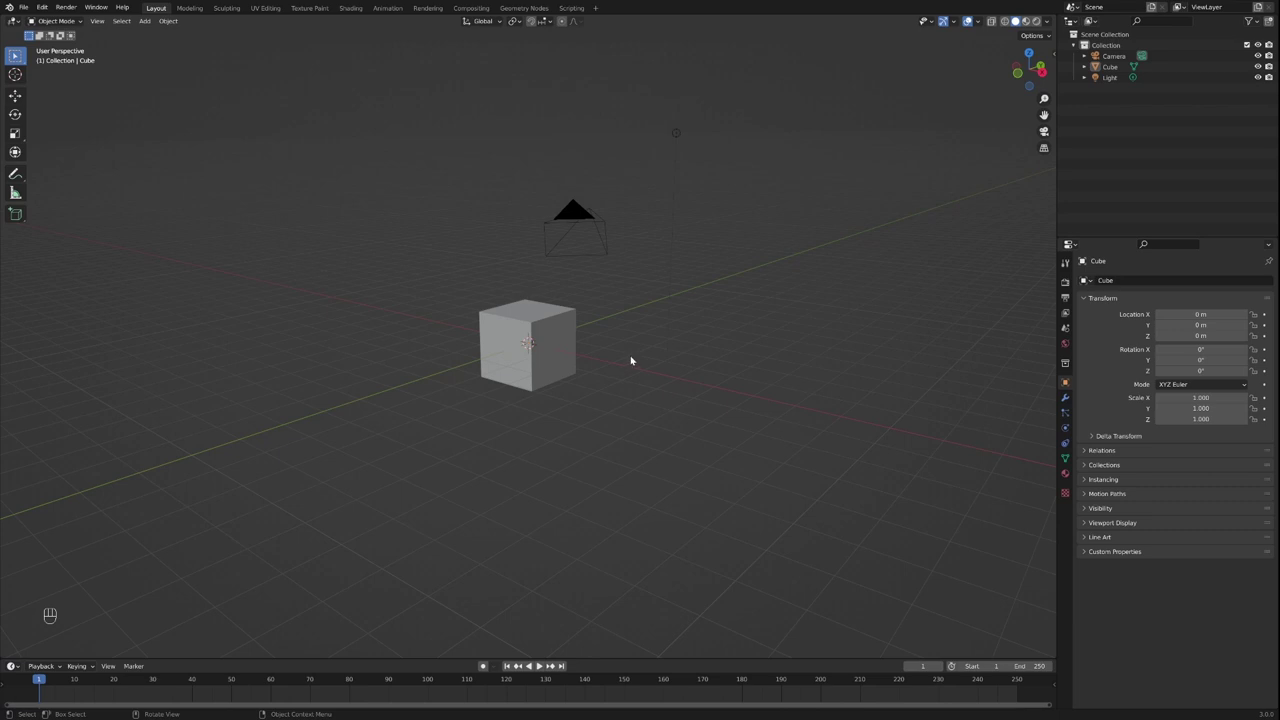
{"action": "left_click_drag", "start_coordinate": [634, 337], "coordinate": [680, 334]}
{"action": "left_click", "coordinate": [779, 235]}
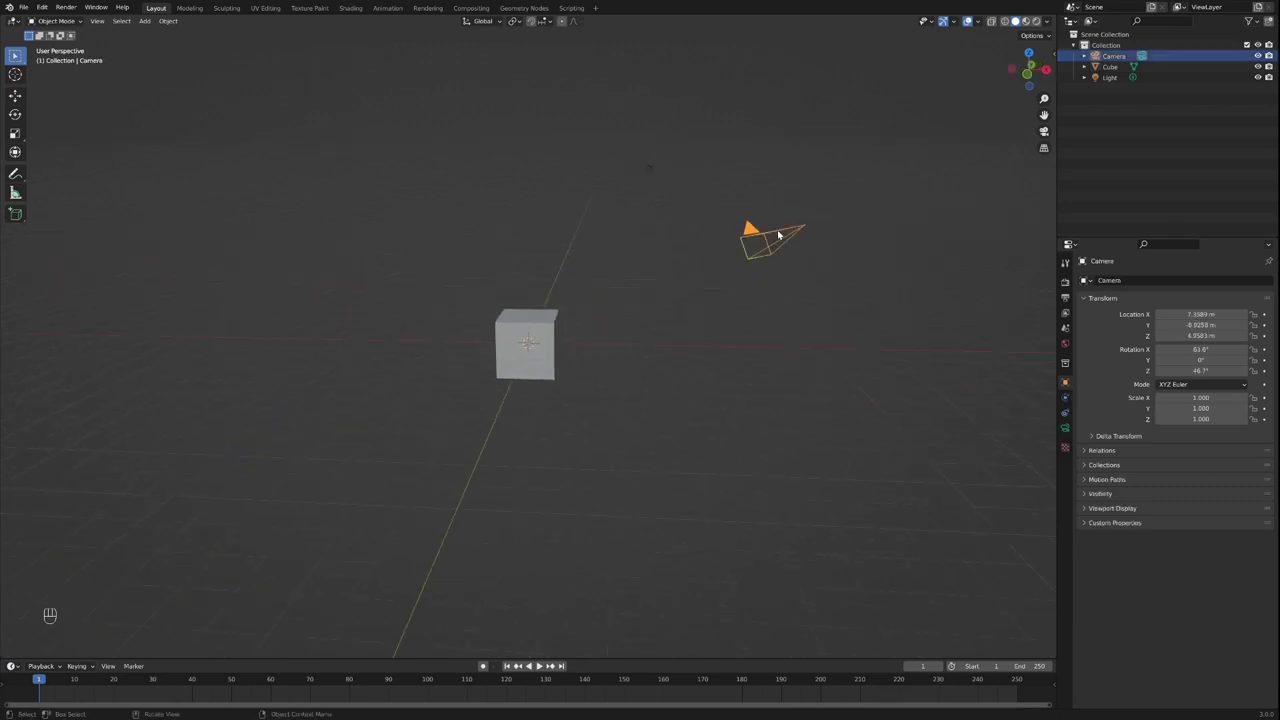
{"action": "left_click", "coordinate": [650, 168], "text": "shift"}
{"action": "key", "text": "x"}
{"action": "left_click", "coordinate": [650, 168]}
{"action": "left_click", "coordinate": [523, 314]}
{"action": "key", "text": "x"}
{"action": "left_click", "coordinate": [522, 305]}
Add a new cube mesh at the world origin.
{"action": "left_click_drag", "start_coordinate": [645, 278], "coordinate": [523, 271]}
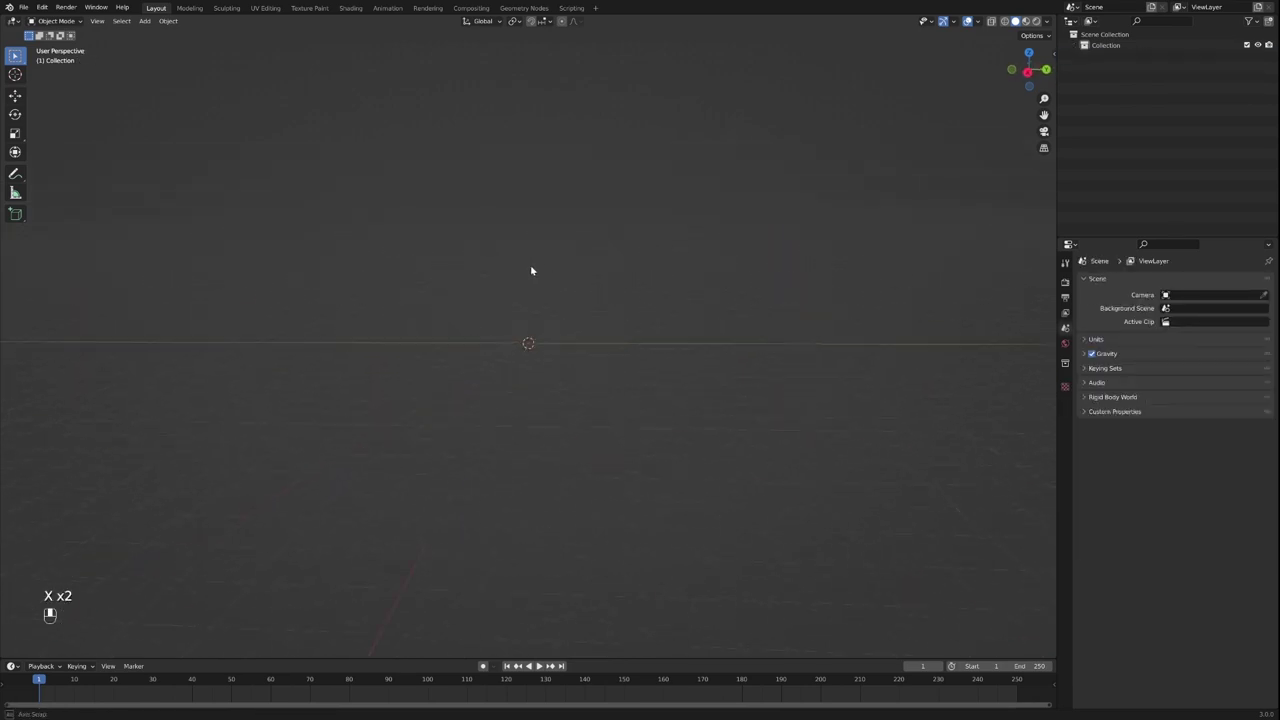
{"action": "key", "text": "shift+a"}
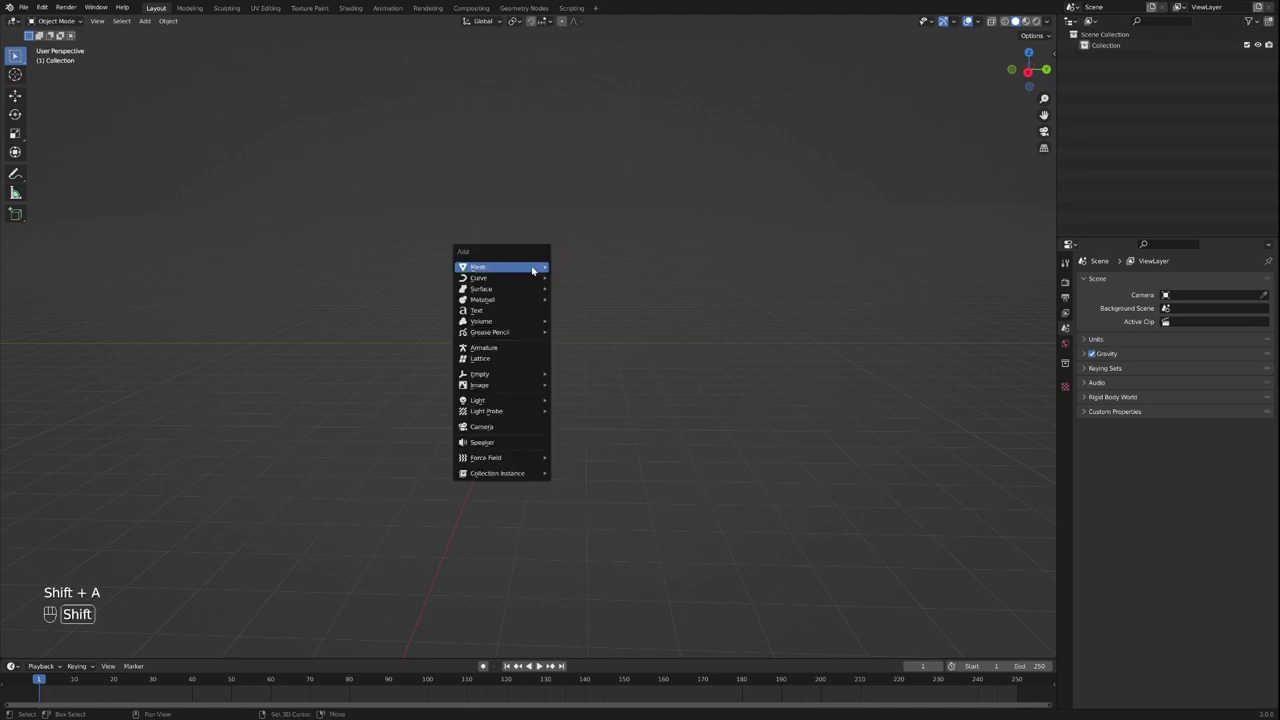
{"action": "mouse_move", "coordinate": [535, 265]}
{"action": "left_click", "coordinate": [571, 281]}
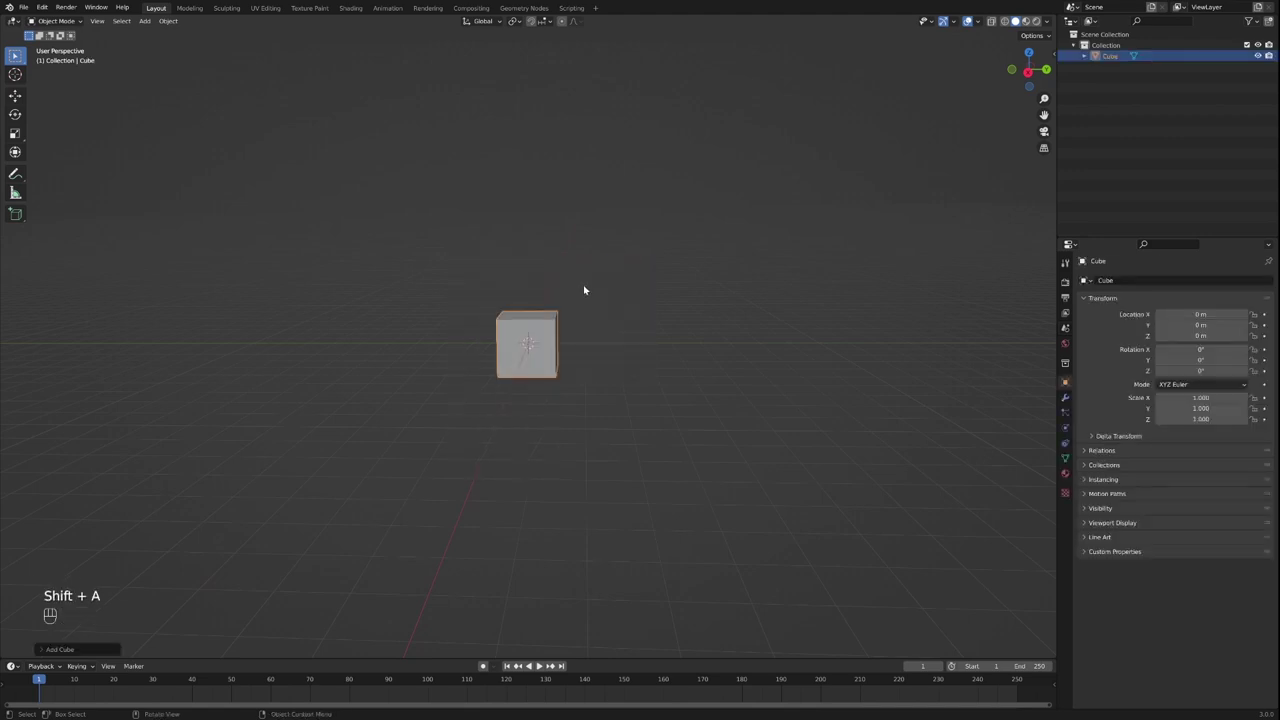
{"action": "left_click", "coordinate": [582, 284]}
Move the cube up along the Z axis by about 1.02 m.
{"action": "left_click_drag", "start_coordinate": [591, 286], "coordinate": [497, 309]}
{"action": "left_click", "coordinate": [525, 330]}
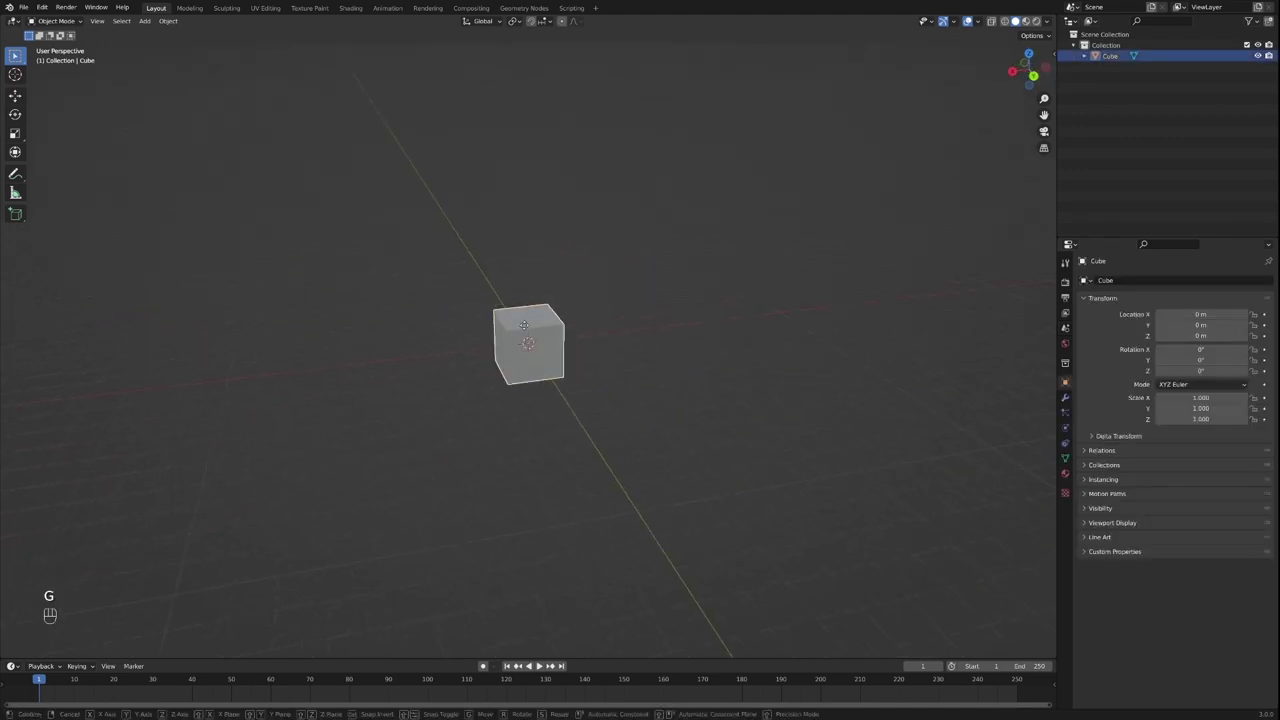
{"action": "key", "text": "g"}
{"action": "key", "text": "z"}
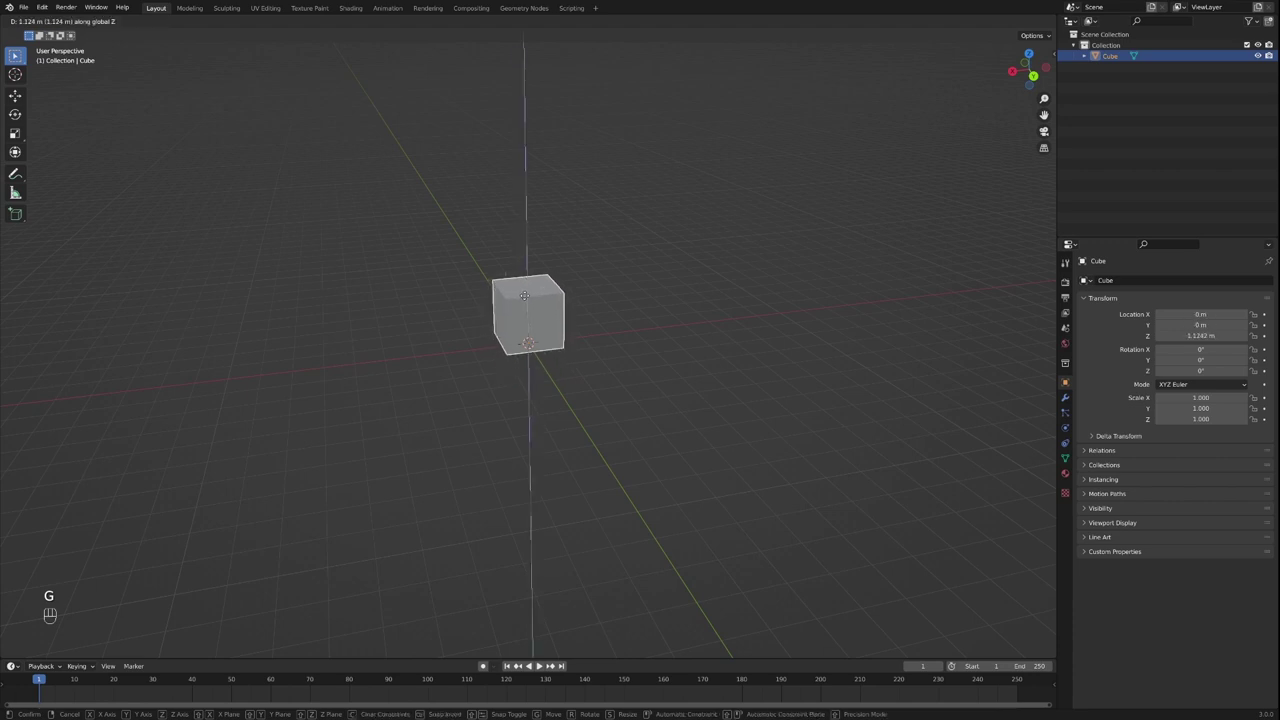
{"action": "left_click", "coordinate": [370, 305]}
Scale the cube along the Z axis by a factor of about 2 to form a tall box.
{"action": "left_click_drag", "start_coordinate": [370, 305], "coordinate": [460, 286]}
{"action": "key", "text": "s"}
{"action": "key", "text": "z"}
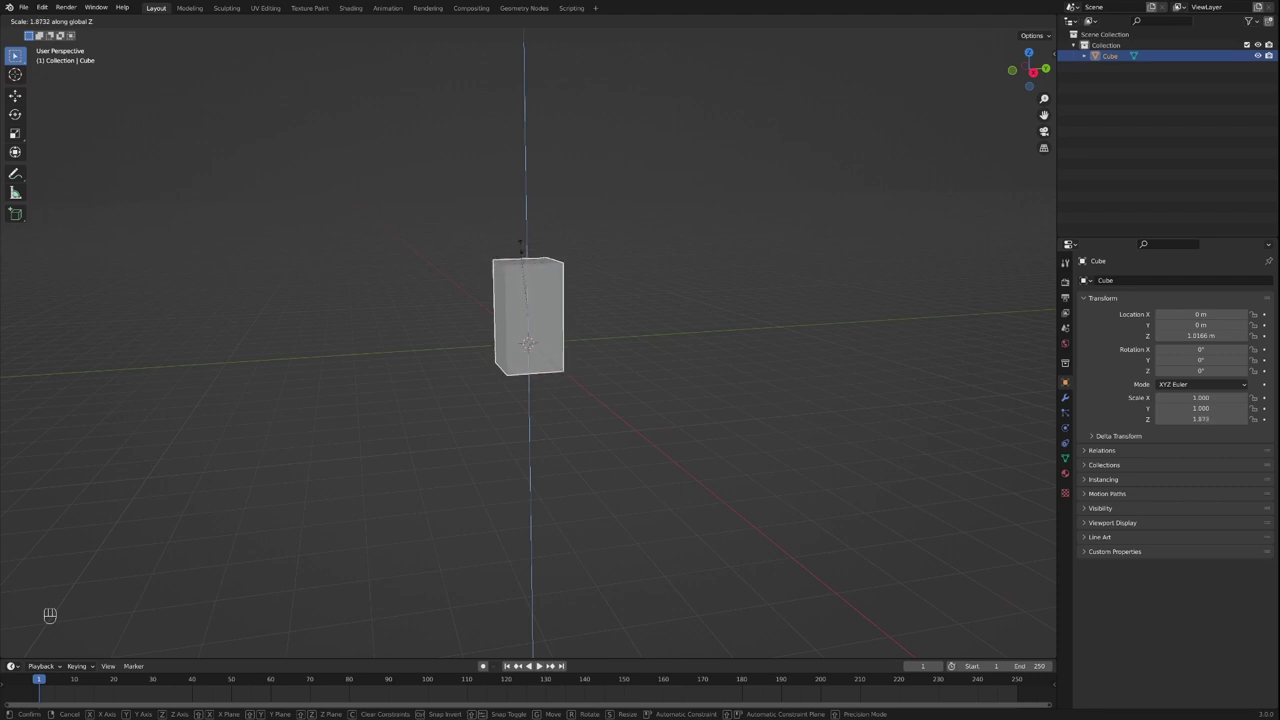
{"action": "left_click", "coordinate": [528, 243]}
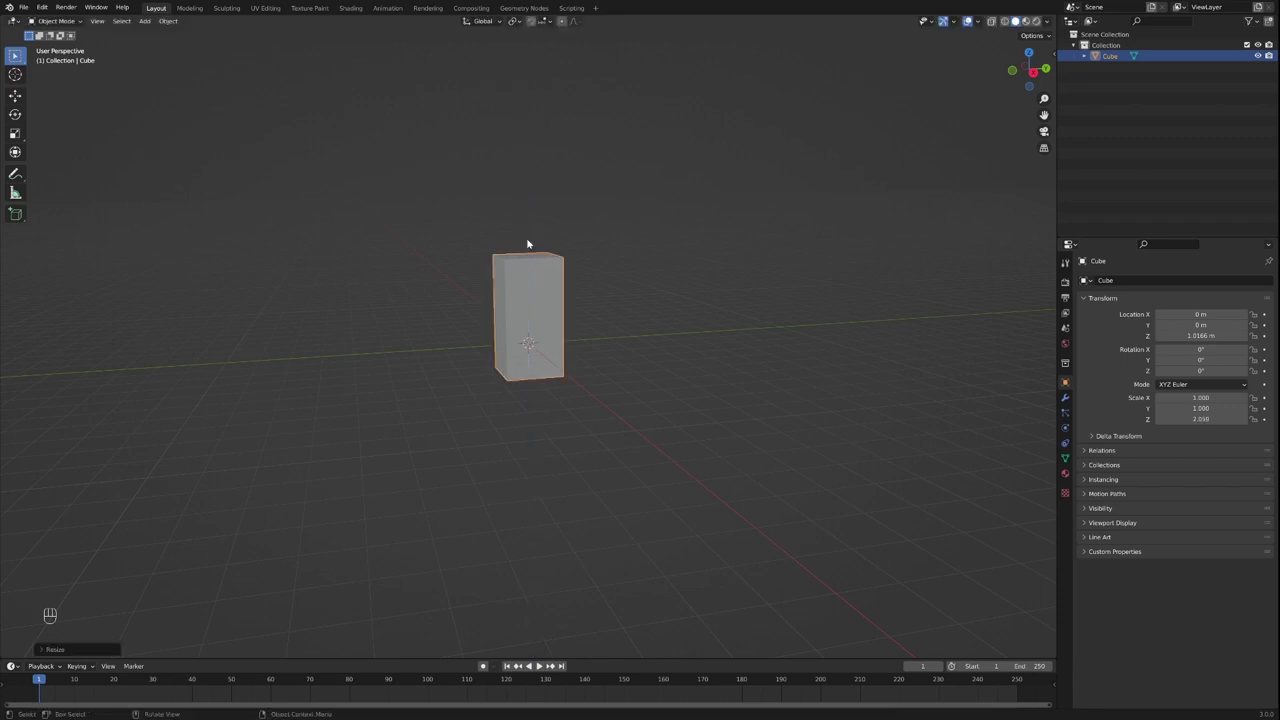
{"action": "left_click", "coordinate": [674, 242]}
{"action": "right_click", "coordinate": [671, 248]}
{"action": "left_click_drag", "start_coordinate": [768, 238], "coordinate": [828, 241]}
{"action": "left_click", "coordinate": [544, 278]}
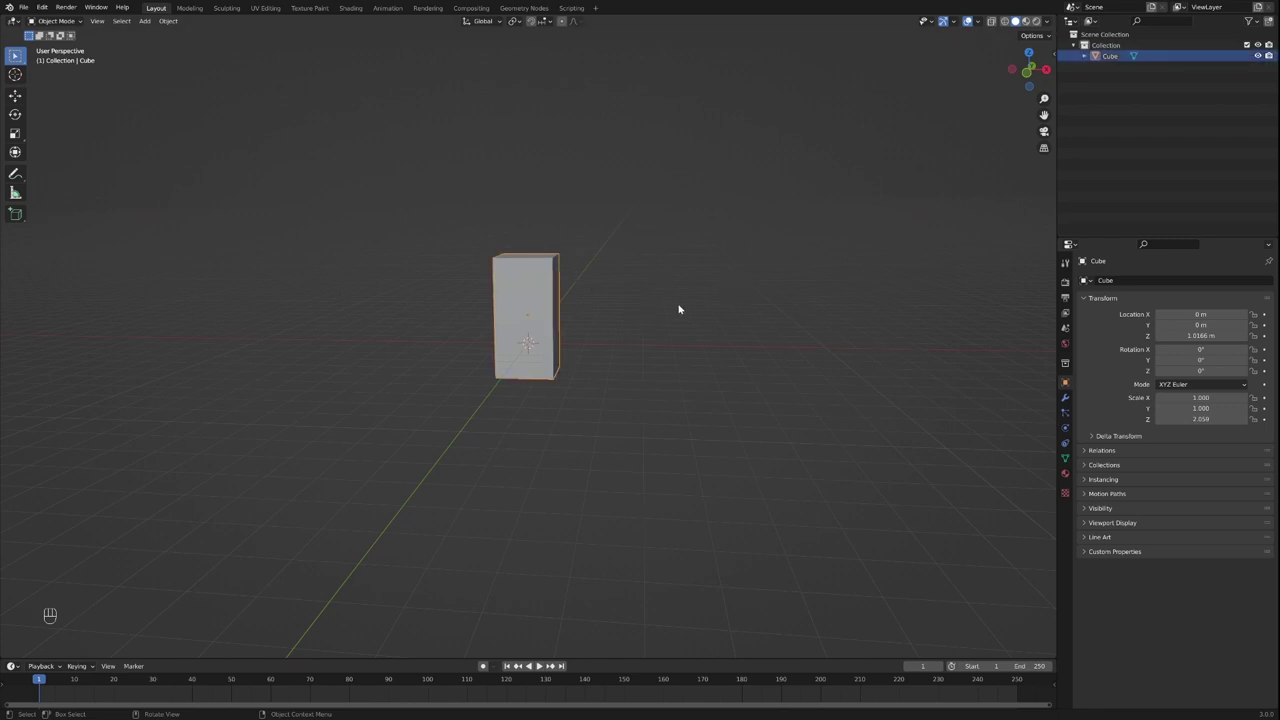
Add a Displace modifier to the tall box and create a new texture for it.
{"action": "left_click_drag", "start_coordinate": [690, 341], "coordinate": [649, 349]}
{"action": "left_click", "coordinate": [1065, 397]}
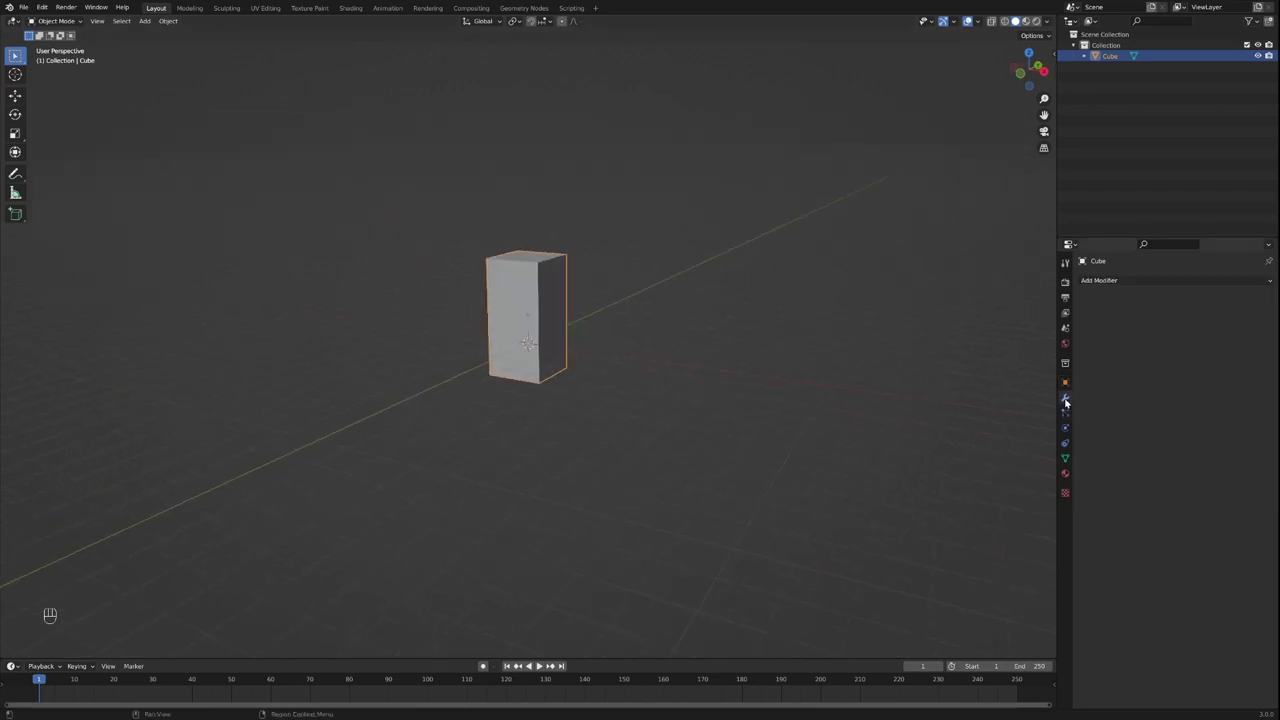
{"action": "left_click", "coordinate": [1097, 281]}
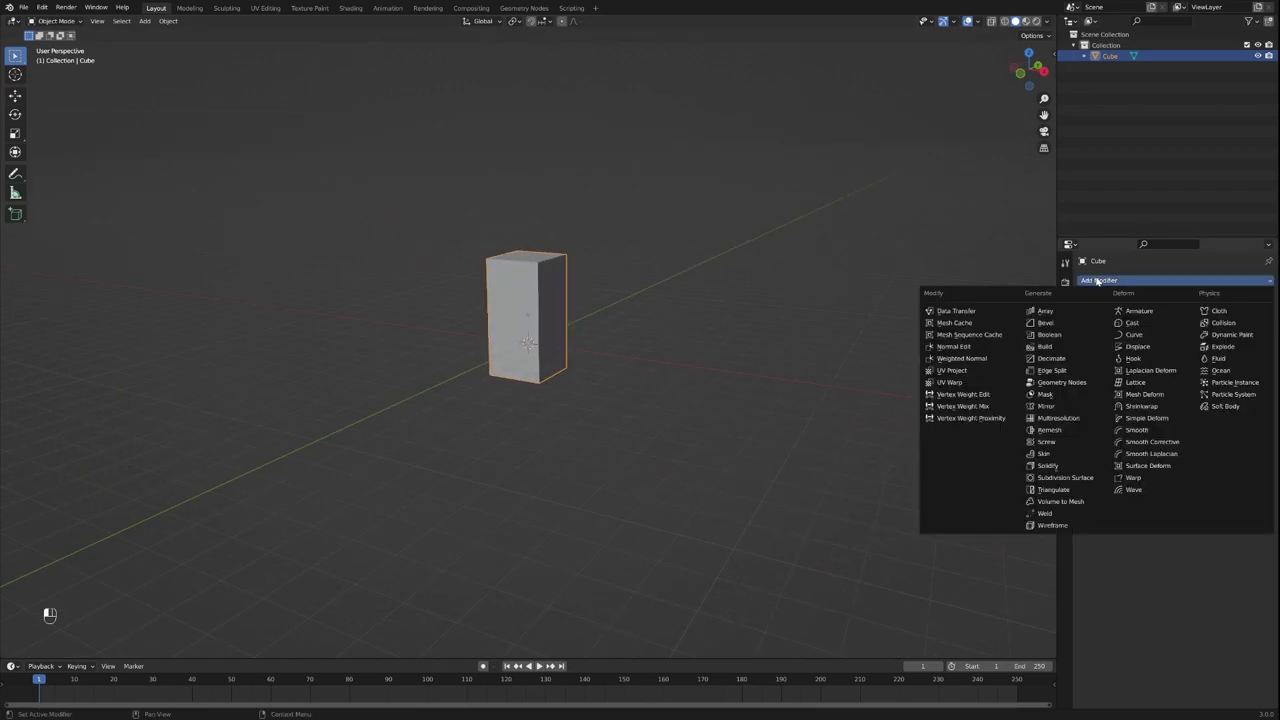
{"action": "left_click", "coordinate": [1132, 347]}
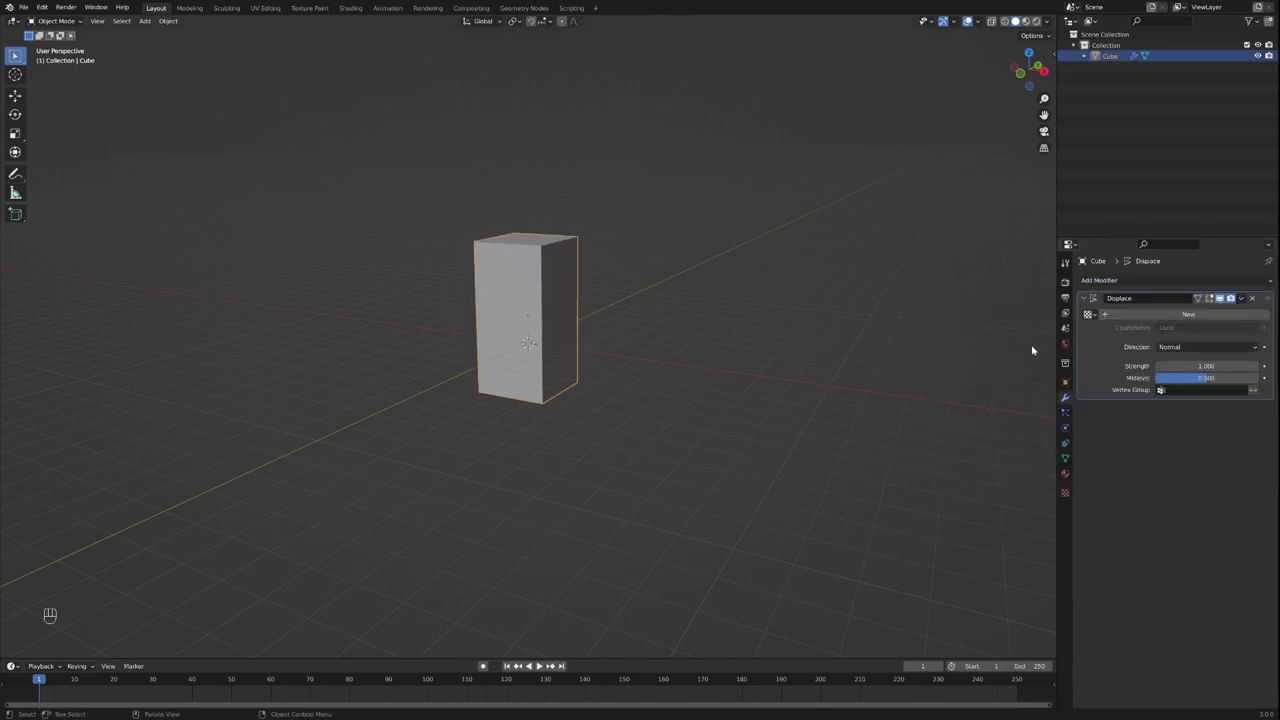
{"action": "left_click", "coordinate": [1135, 316]}
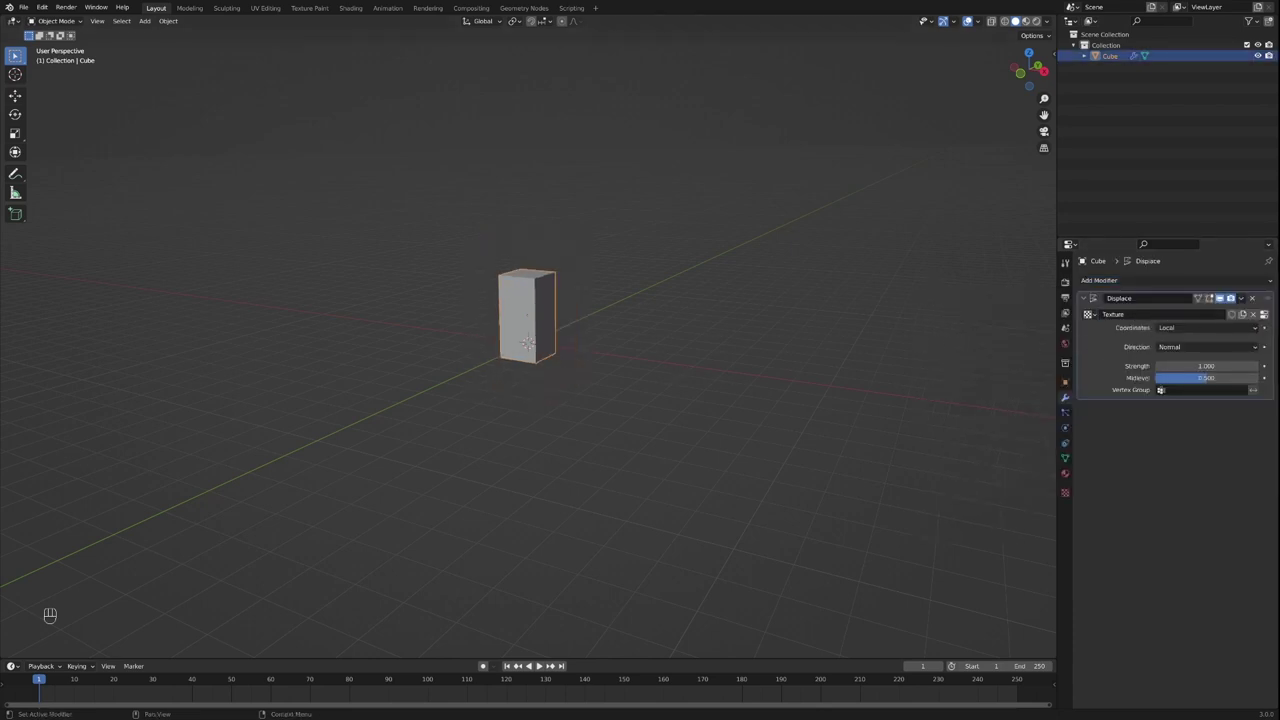
Open the displacement texture's settings and set its type to Clouds after trying Blend and Distorted Noise.
{"action": "left_click", "coordinate": [1264, 314]}
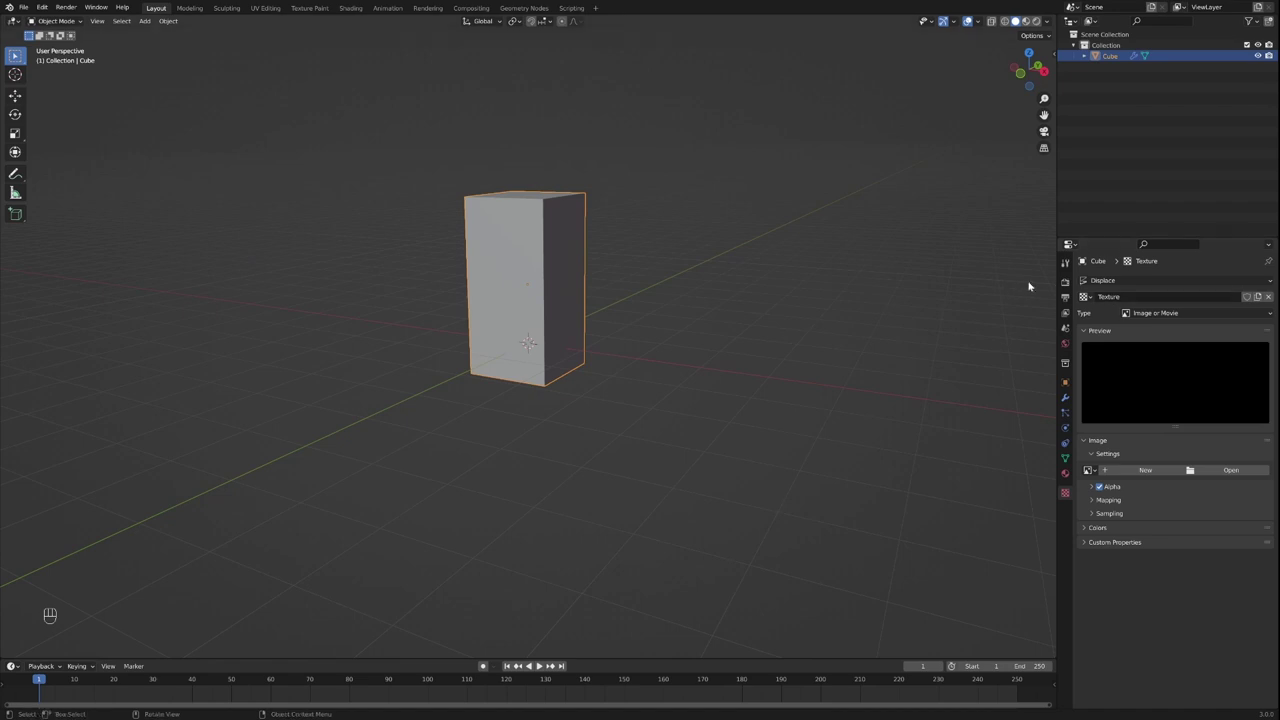
{"action": "left_click", "coordinate": [1198, 315]}
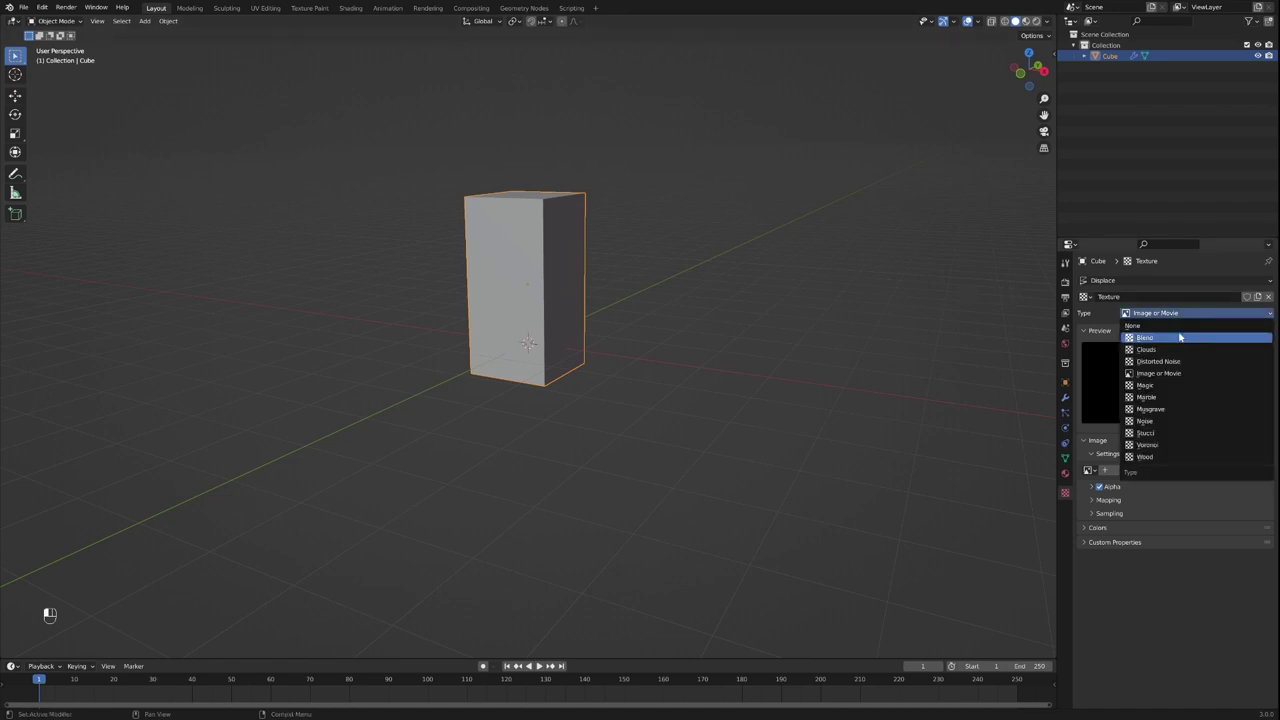
{"action": "left_click", "coordinate": [1178, 338]}
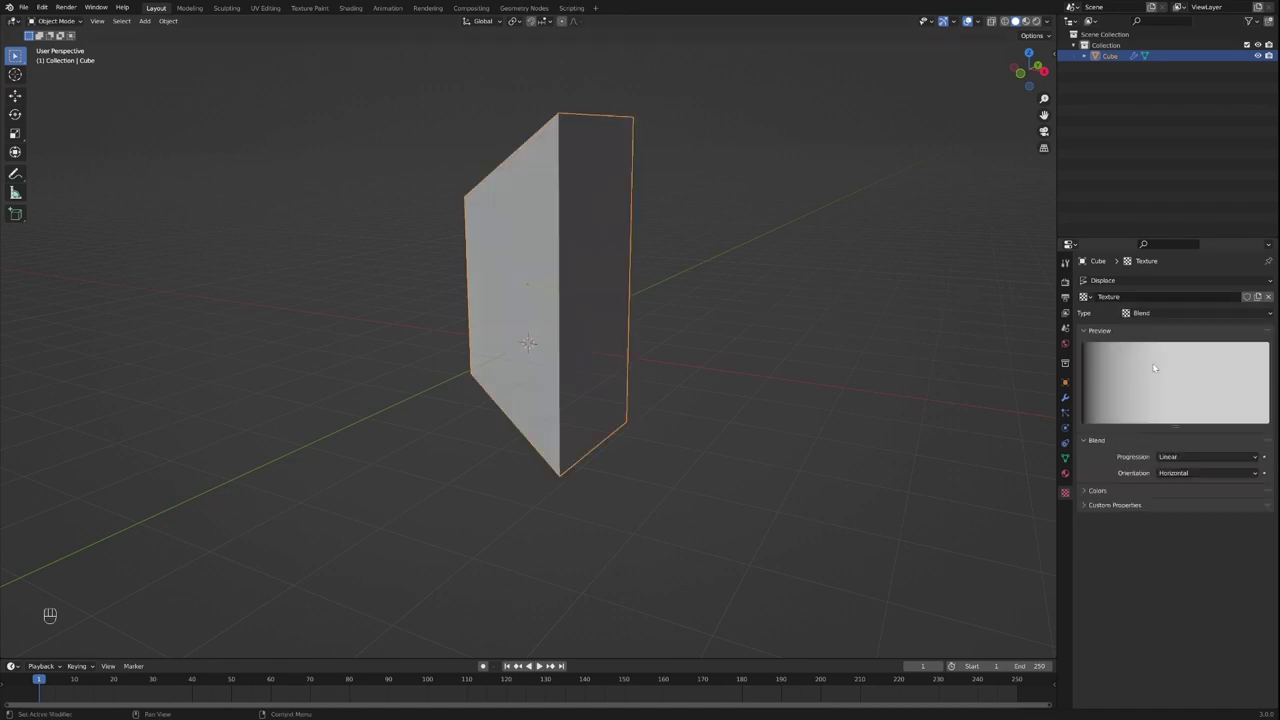
{"action": "left_click", "coordinate": [1160, 318]}
{"action": "left_click", "coordinate": [1161, 349]}
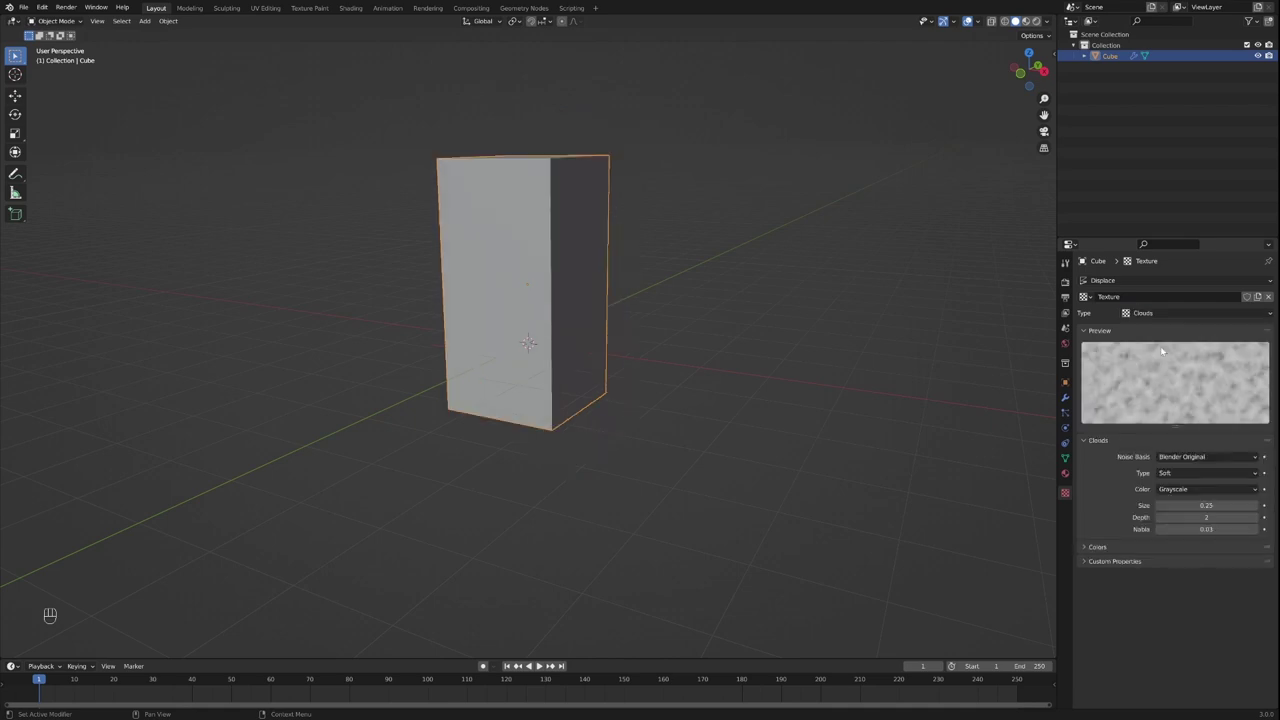
{"action": "left_click", "coordinate": [1149, 316]}
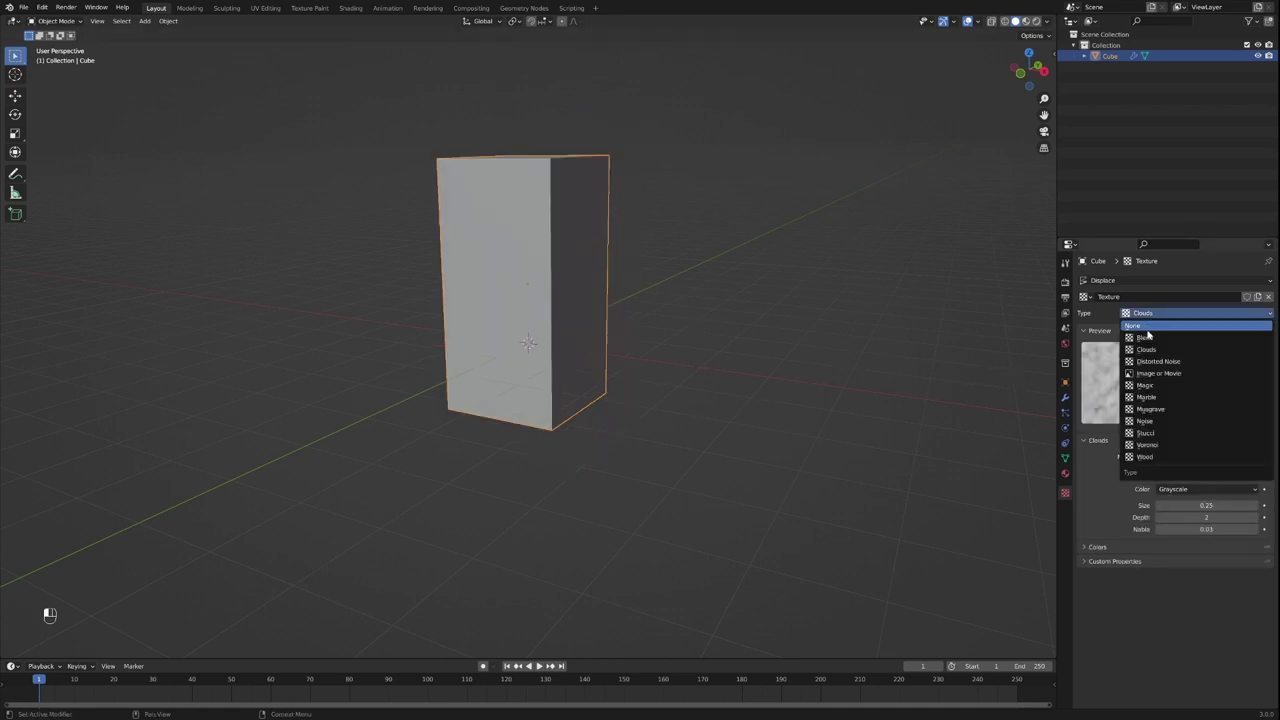
{"action": "left_click", "coordinate": [1156, 361]}
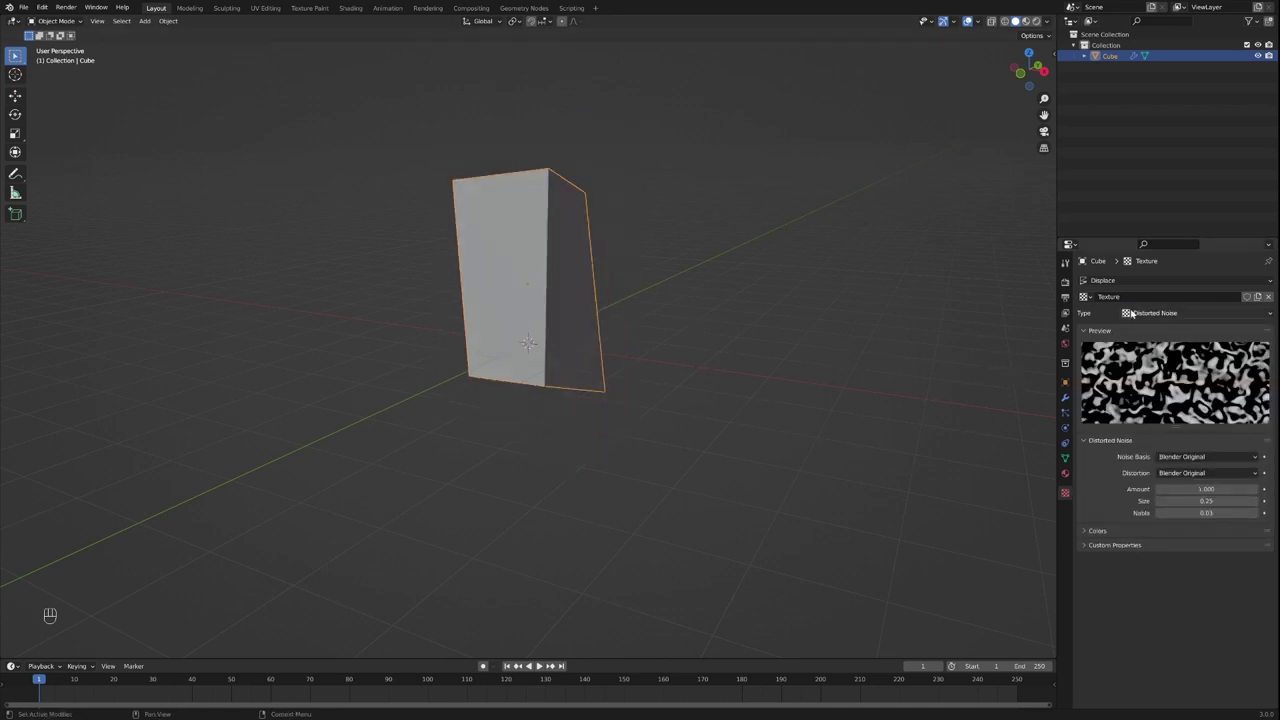
{"action": "left_click", "coordinate": [1125, 313]}
{"action": "left_click", "coordinate": [1160, 347]}
Subdivide the whole box mesh several times in Edit Mode and return to Object Mode.
{"action": "left_click", "coordinate": [846, 314]}
{"action": "left_click", "coordinate": [527, 248]}
{"action": "key", "text": "Tab"}
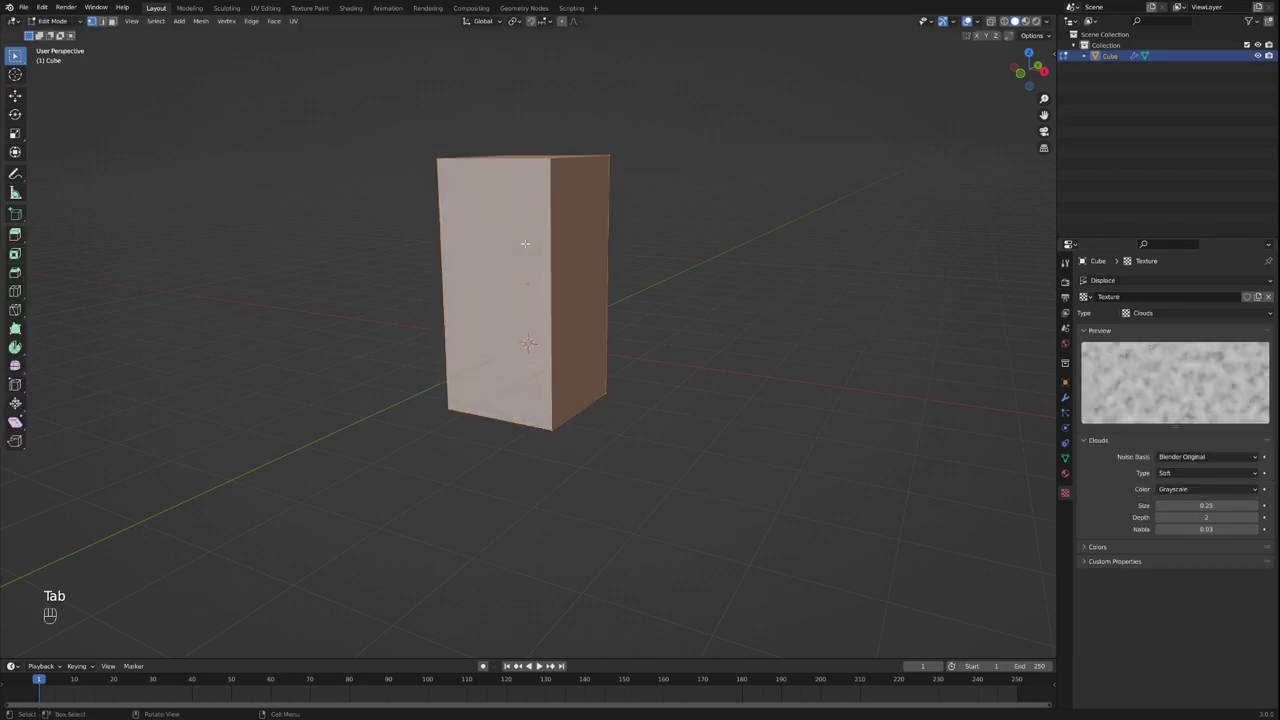
{"action": "right_click", "coordinate": [525, 244]}
{"action": "left_click", "coordinate": [527, 246]}
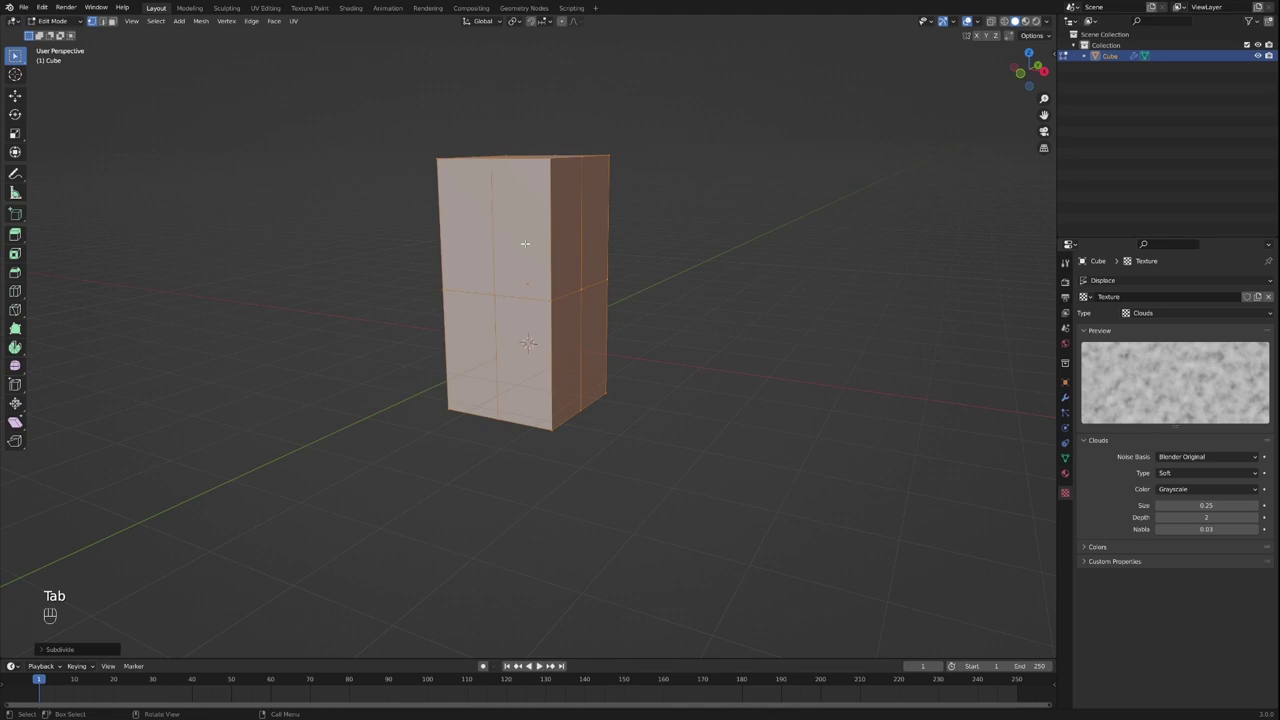
{"action": "right_click", "coordinate": [525, 243]}
{"action": "left_click", "coordinate": [527, 246]}
{"action": "key", "text": "Tab"}
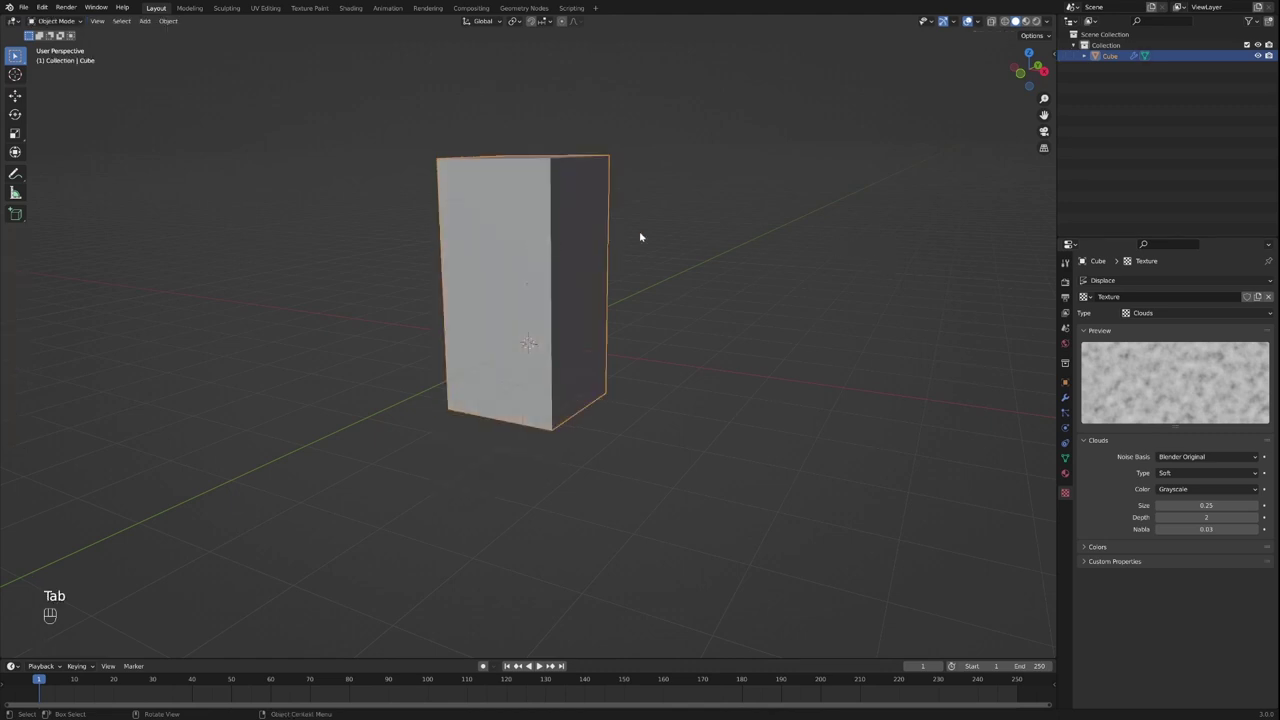
Preview the Distorted Noise, Magic, Marble, Musgrave, Stucci and Voronoi texture types on the displaced box, and switch back to Clouds.
{"action": "left_click", "coordinate": [1143, 313]}
{"action": "left_click", "coordinate": [1157, 364]}
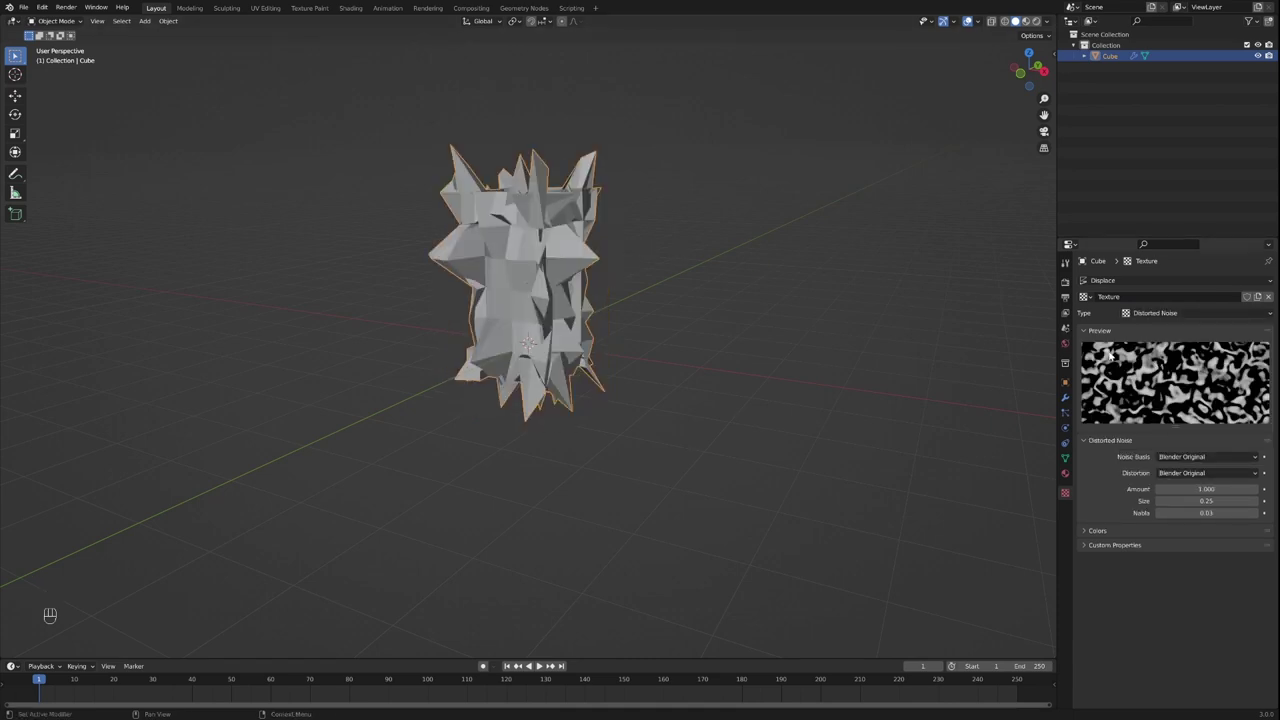
{"action": "left_click", "coordinate": [1150, 314]}
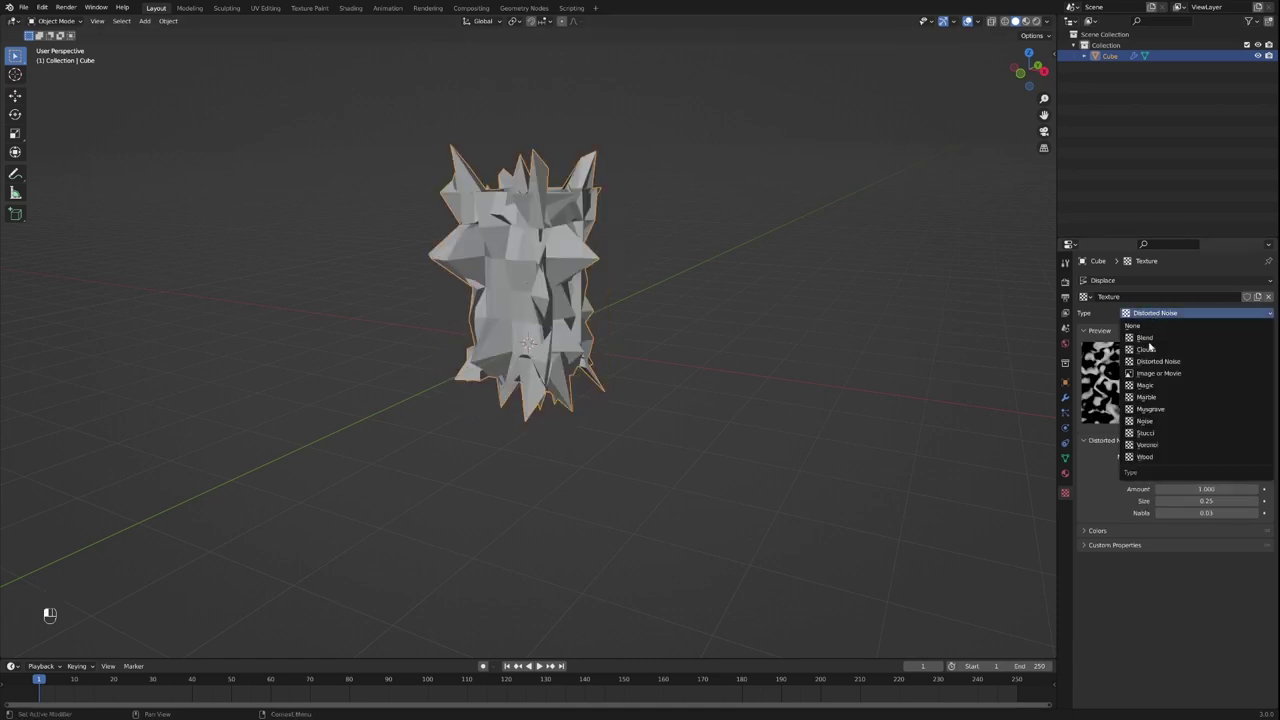
{"action": "left_click", "coordinate": [1157, 386]}
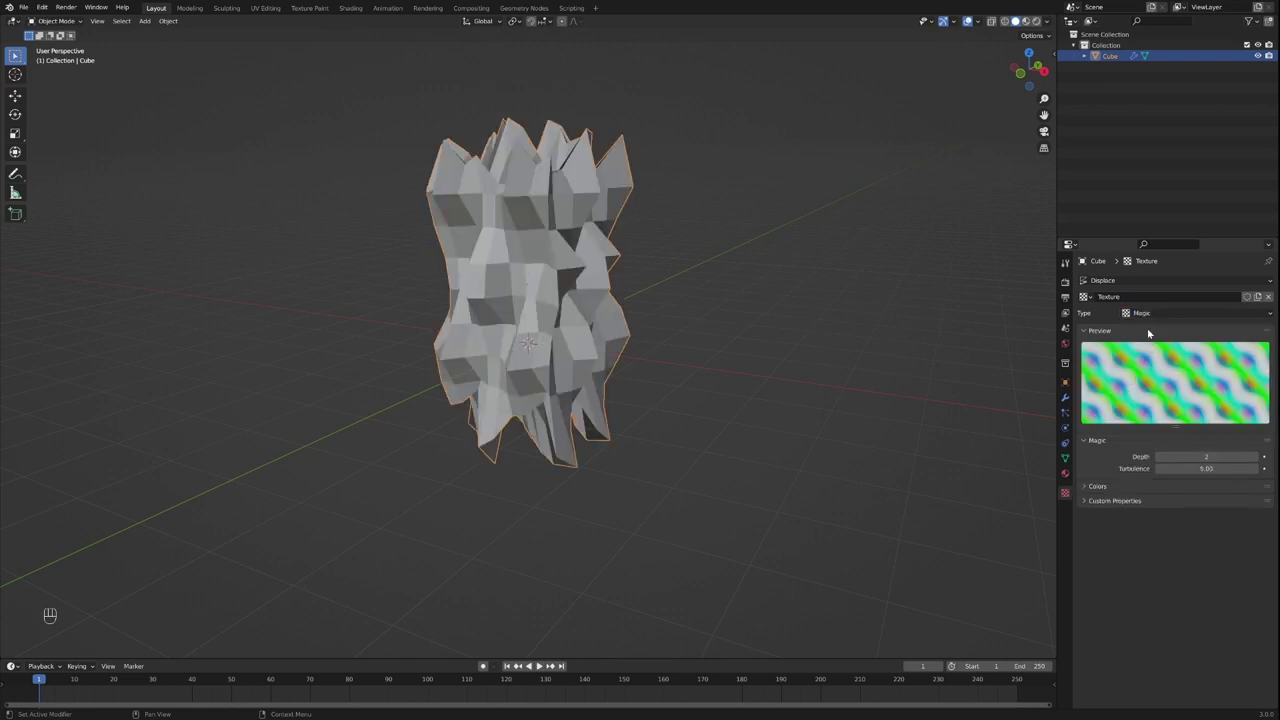
{"action": "left_click", "coordinate": [1150, 314]}
{"action": "left_click", "coordinate": [1172, 400]}
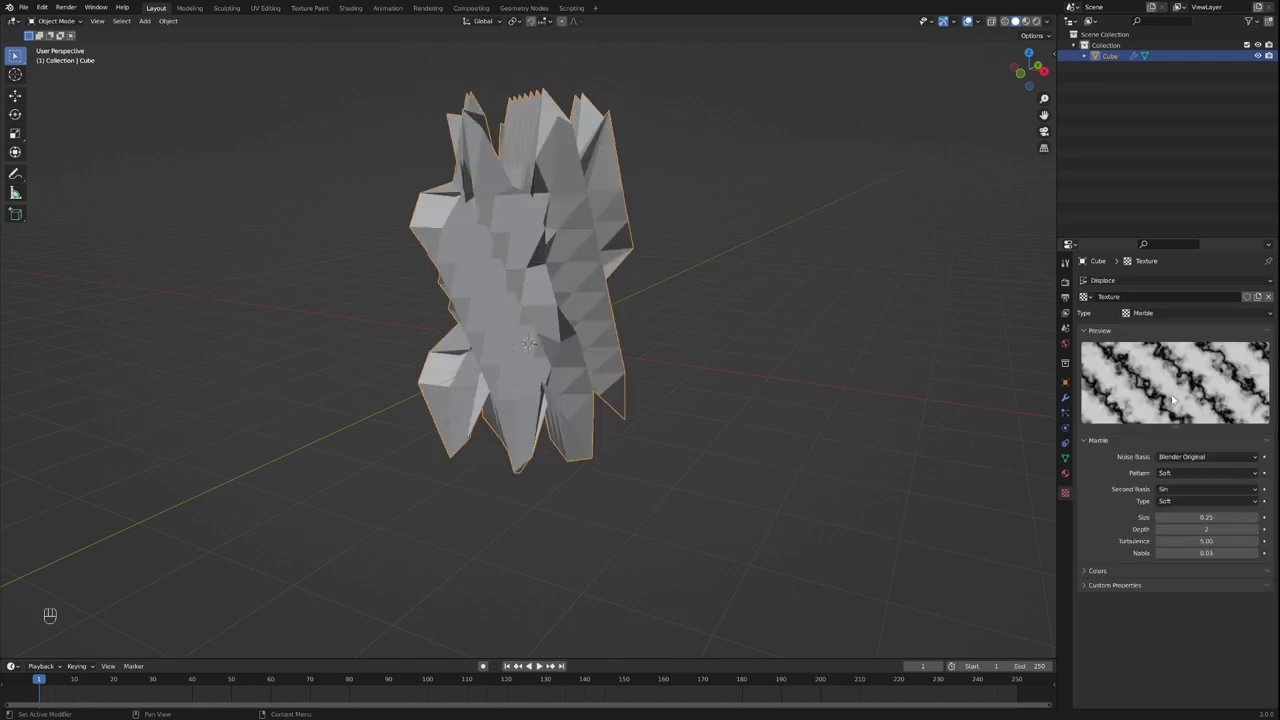
{"action": "left_click", "coordinate": [1147, 315]}
{"action": "left_click", "coordinate": [1175, 413]}
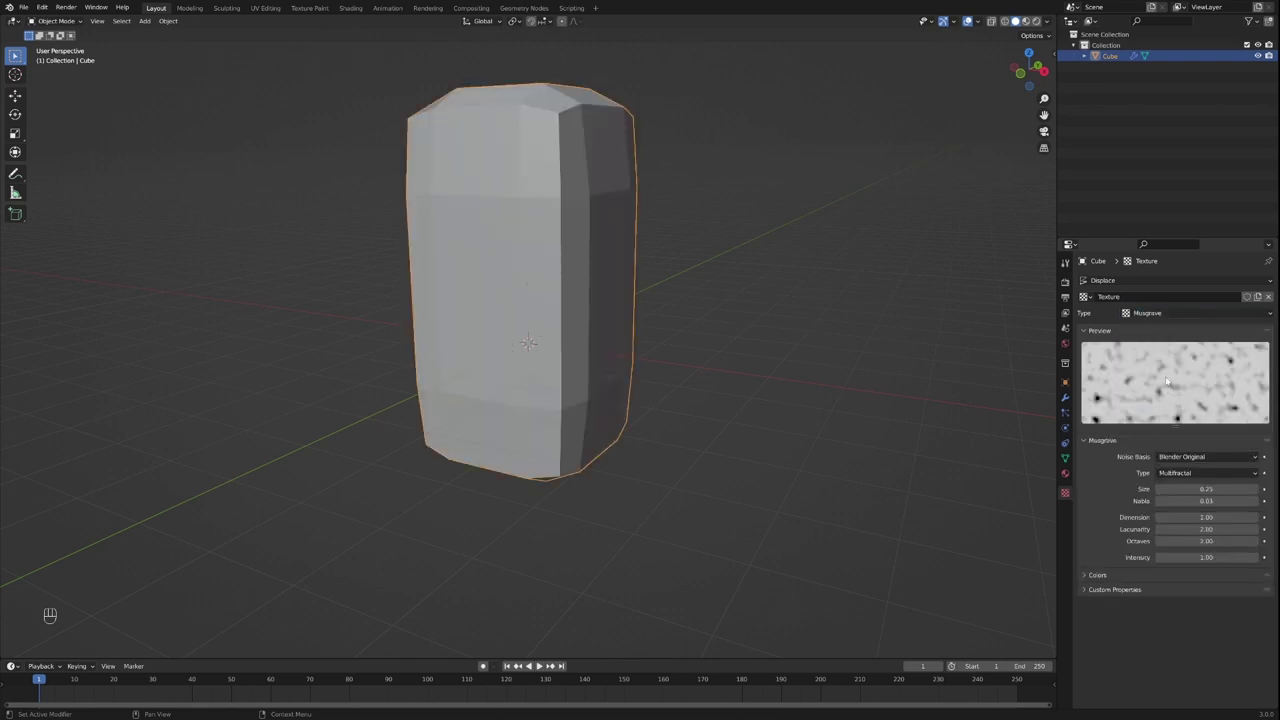
{"action": "left_click", "coordinate": [1150, 316]}
{"action": "left_click", "coordinate": [1167, 433]}
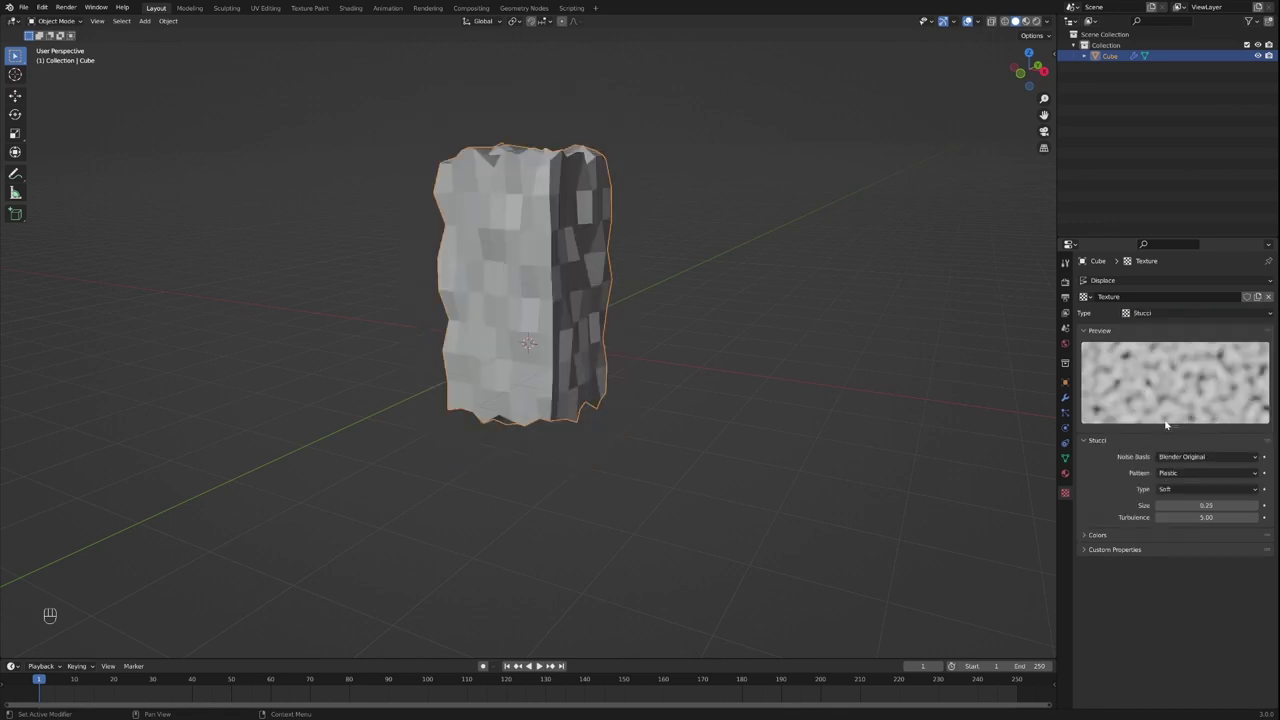
{"action": "left_click", "coordinate": [1148, 313]}
{"action": "left_click", "coordinate": [1172, 446]}
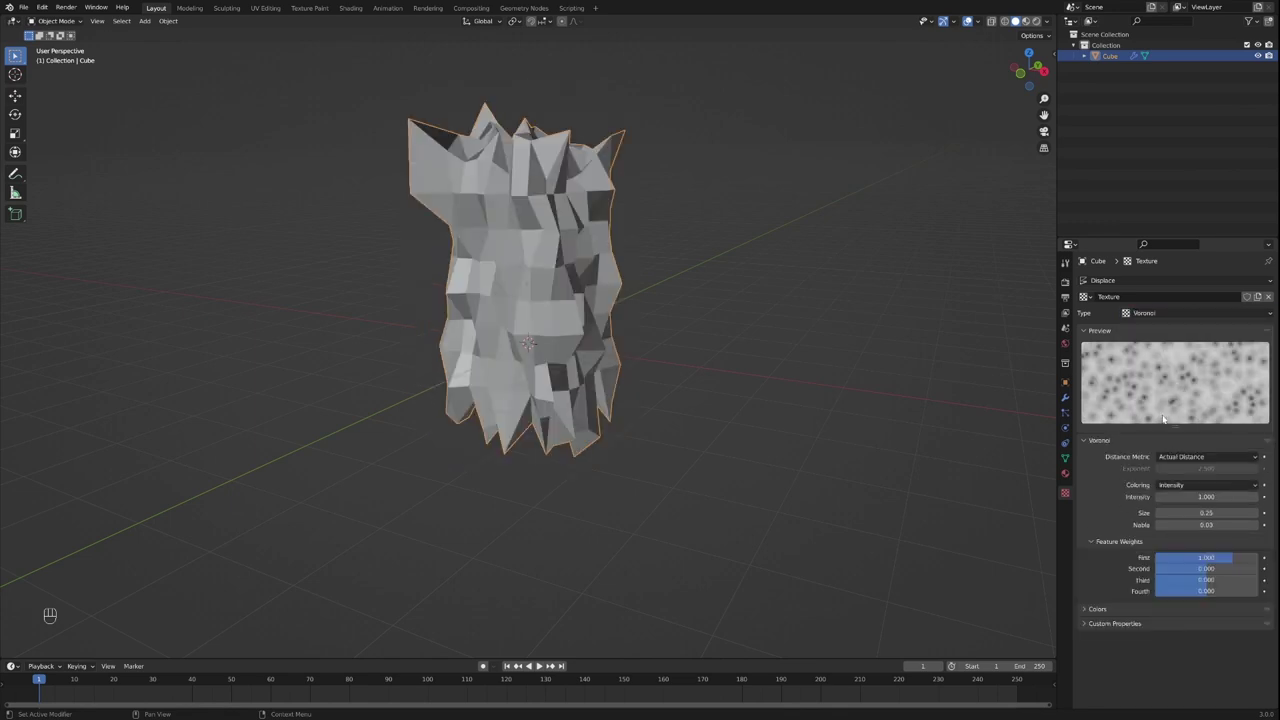
{"action": "left_click", "coordinate": [1154, 318]}
{"action": "left_click", "coordinate": [1150, 342]}
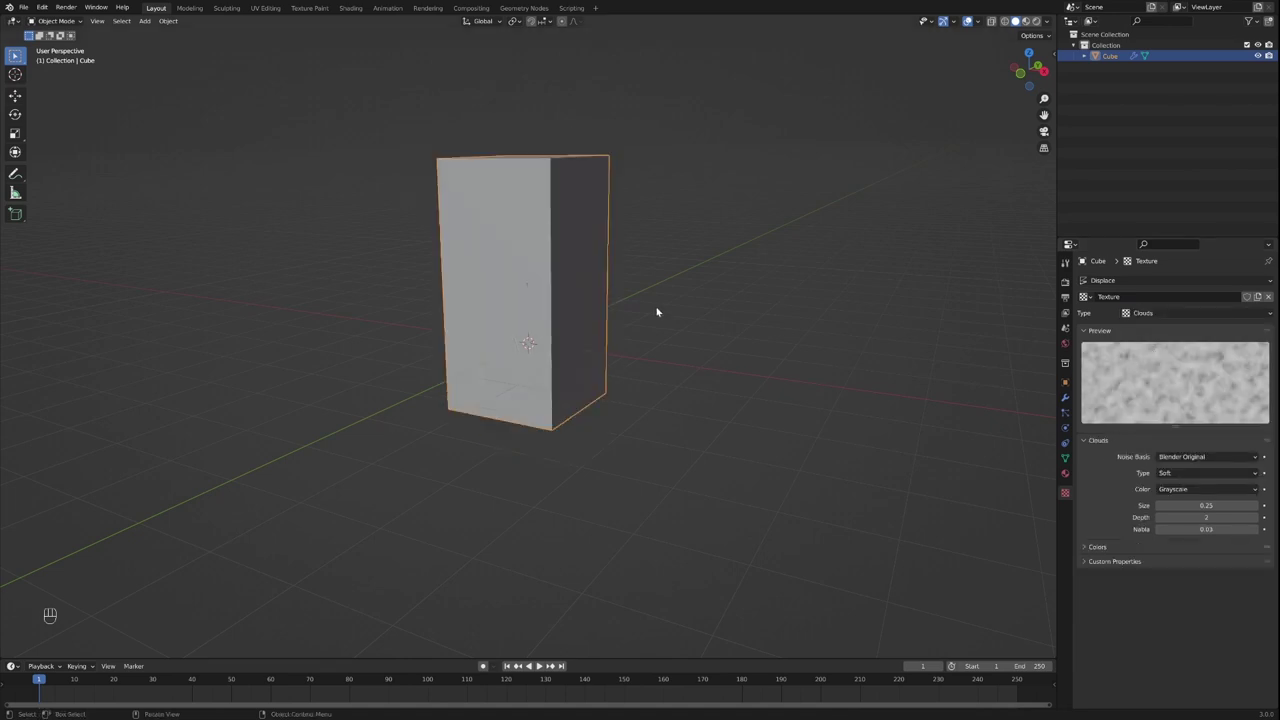
Try larger noise sizes, such as 0.85, and the Color and Grayscale modes on the Clouds texture, undoing the size changes.
{"action": "left_click", "coordinate": [1185, 489]}
{"action": "left_click", "coordinate": [1185, 506]}
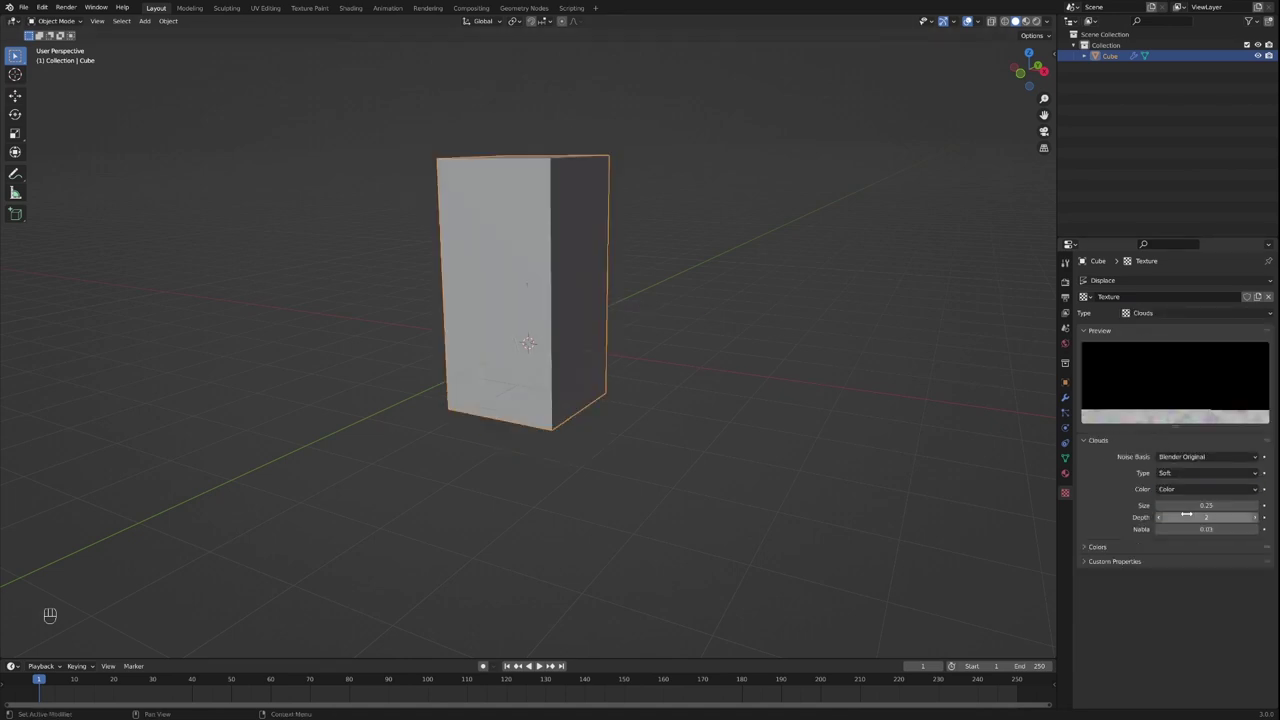
{"action": "left_click_drag", "start_coordinate": [1188, 505], "coordinate": [1256, 505]}
{"action": "key", "text": "ctrl+z"}
{"action": "left_click", "coordinate": [1185, 489]}
{"action": "left_click", "coordinate": [1185, 503]}
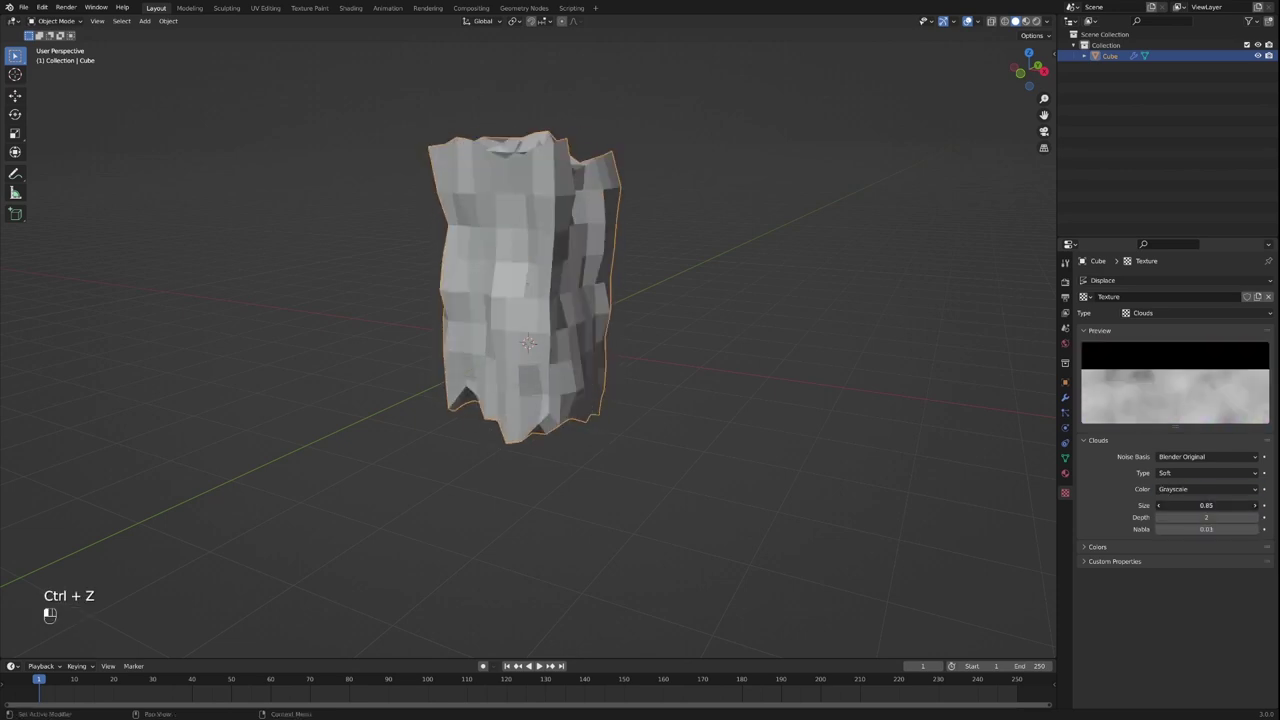
{"action": "key", "text": "ctrl+z"}
Set the Clouds texture's color mode to Color.
{"action": "left_click", "coordinate": [1192, 489]}
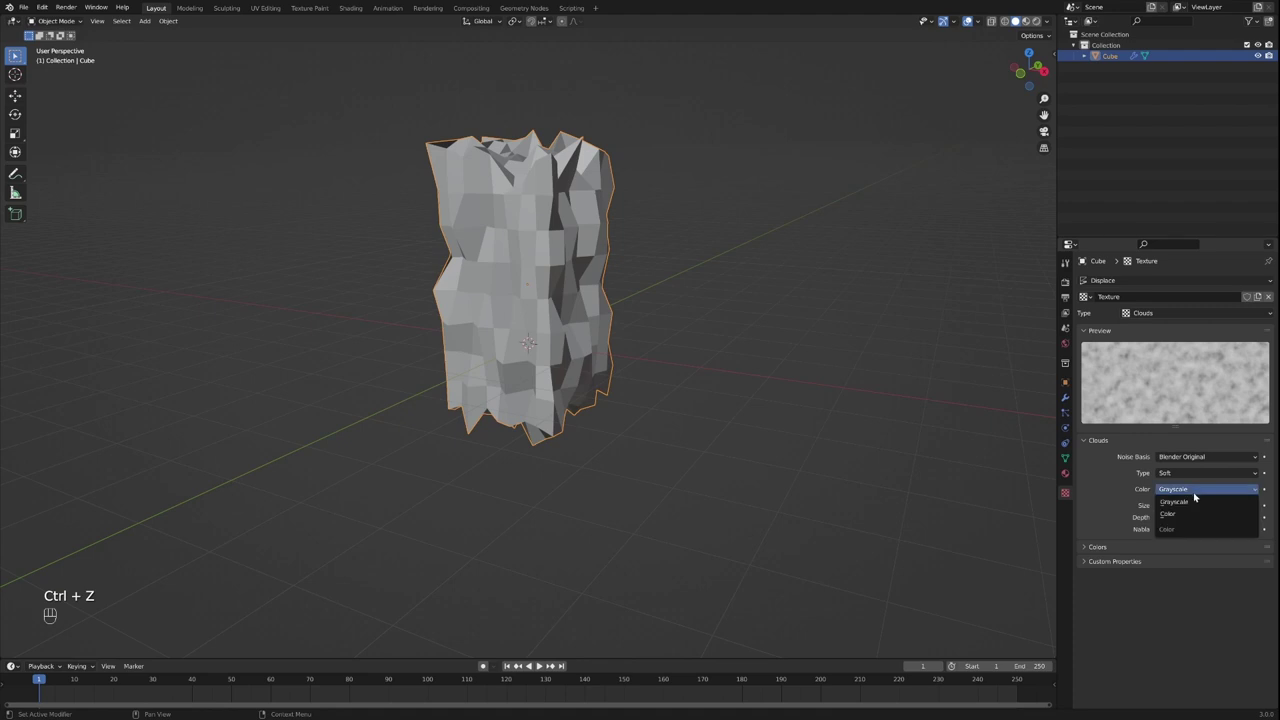
{"action": "left_click", "coordinate": [1192, 514]}
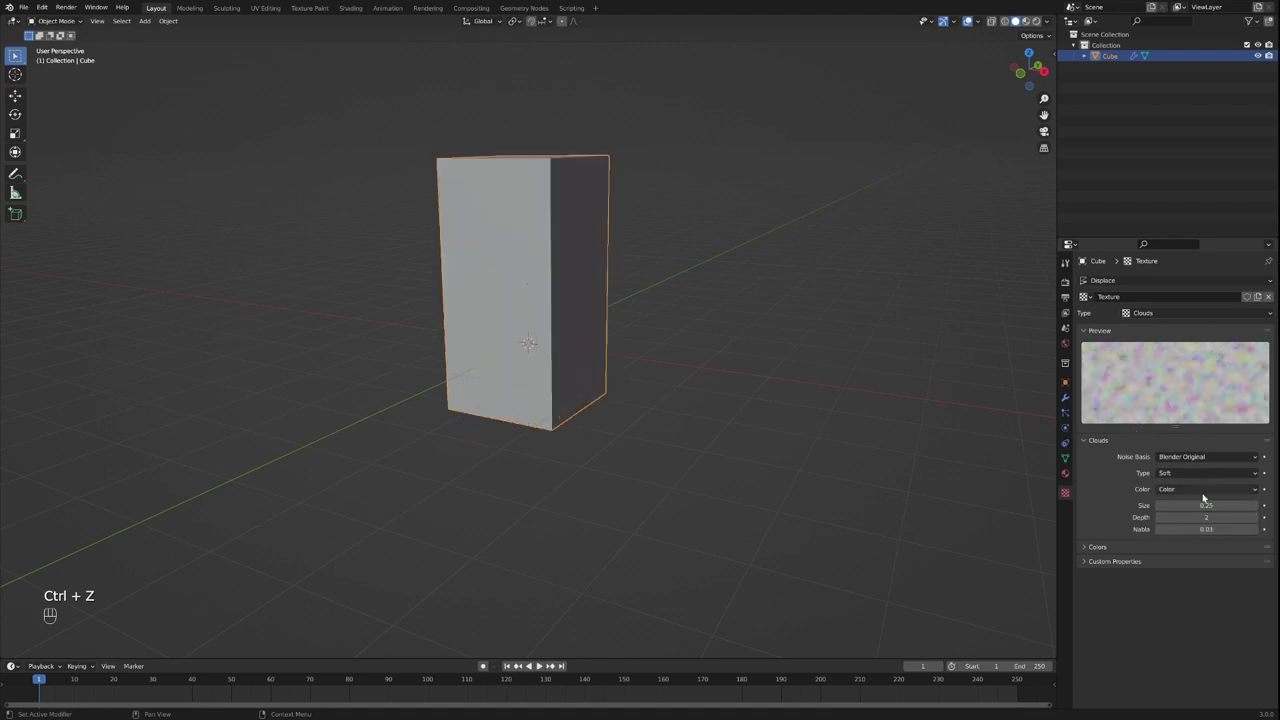
Set the Clouds texture's noise size to 1.10.
{"action": "left_click_drag", "start_coordinate": [1212, 505], "coordinate": [1264, 505]}
{"action": "left_click_drag", "start_coordinate": [677, 411], "coordinate": [592, 407]}
Try another subdivision of the whole box mesh, undo it and return to Object Mode.
{"action": "key", "text": "Tab"}
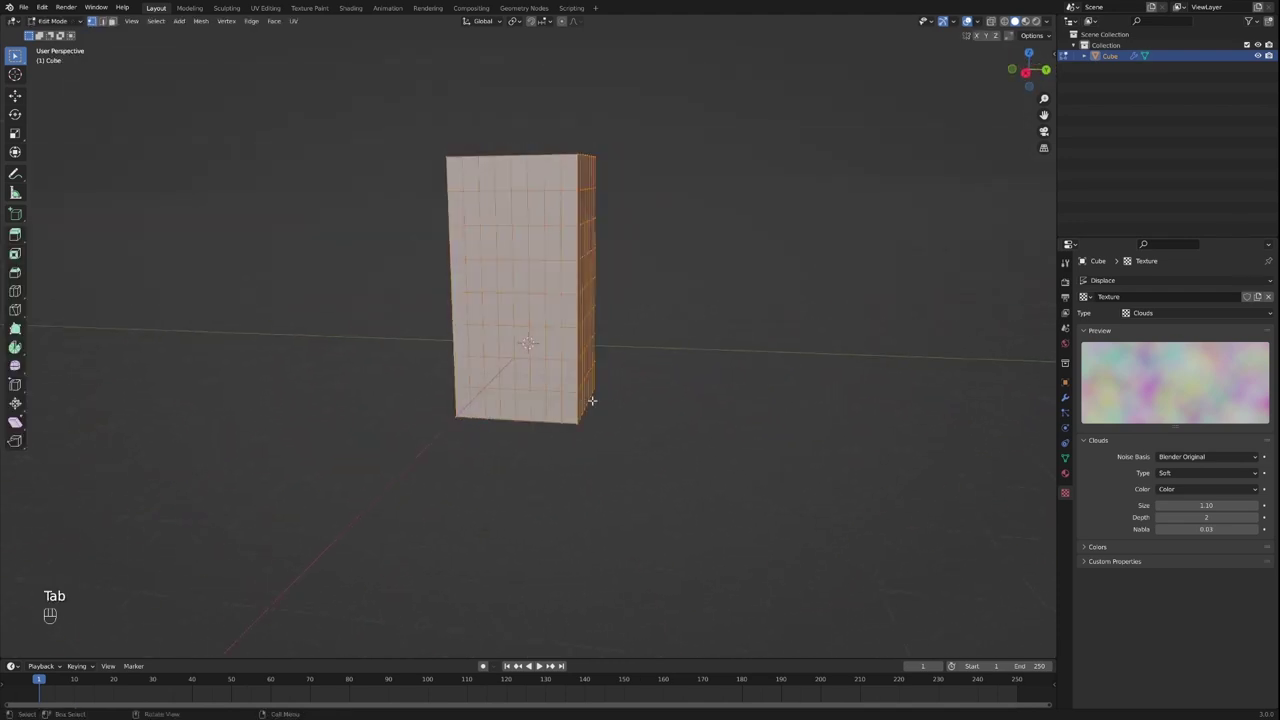
{"action": "right_click", "coordinate": [527, 255]}
{"action": "left_click", "coordinate": [528, 253]}
{"action": "key", "text": "Tab"}
{"action": "left_click_drag", "start_coordinate": [713, 278], "coordinate": [691, 306]}
{"action": "key", "text": "ctrl+z"}
{"action": "key", "text": "ctrl+z"}
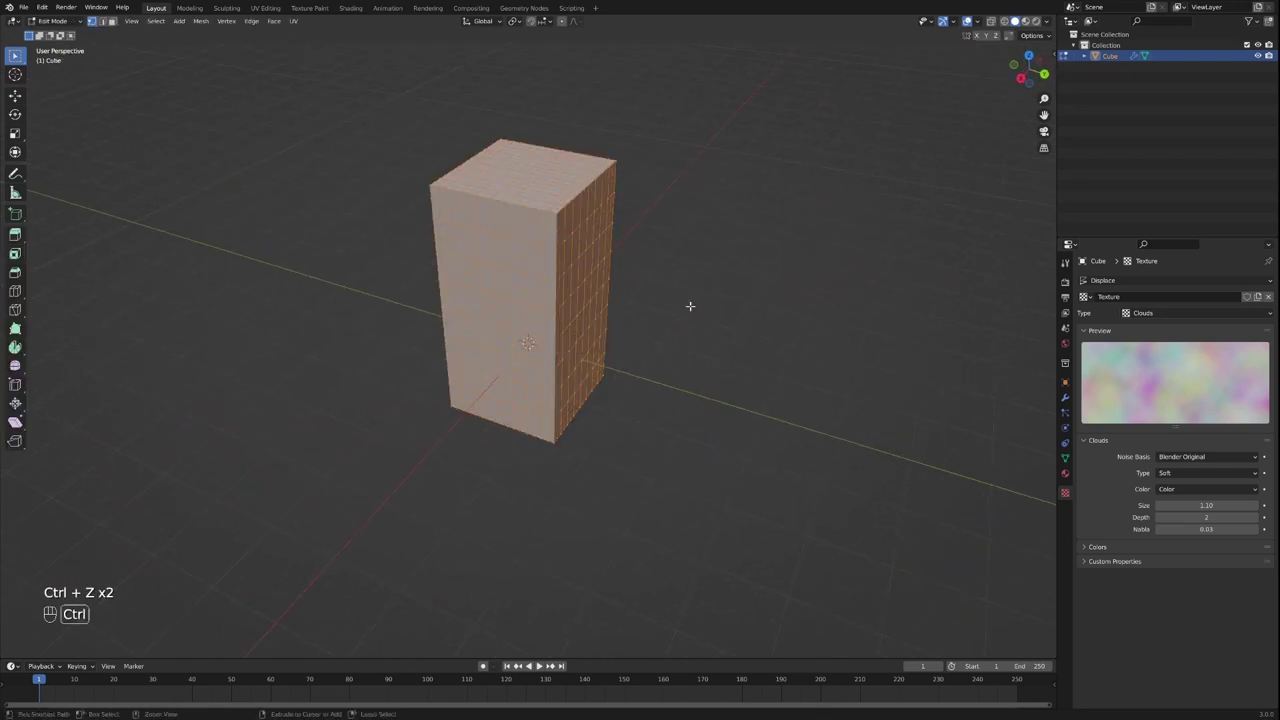
{"action": "key", "text": "Tab"}
Try a different Strength on the box's Displace modifier and undo the change.
{"action": "left_click", "coordinate": [688, 294]}
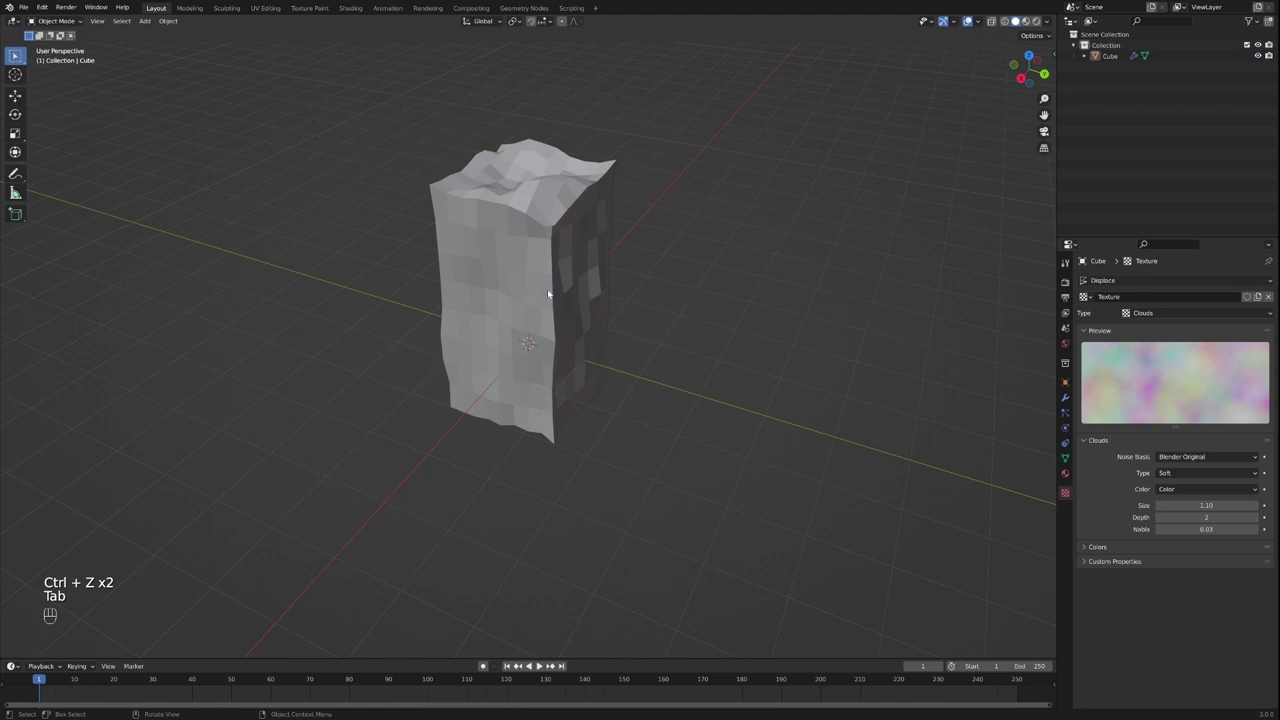
{"action": "key", "text": "a"}
{"action": "left_click_drag", "start_coordinate": [657, 320], "coordinate": [727, 307]}
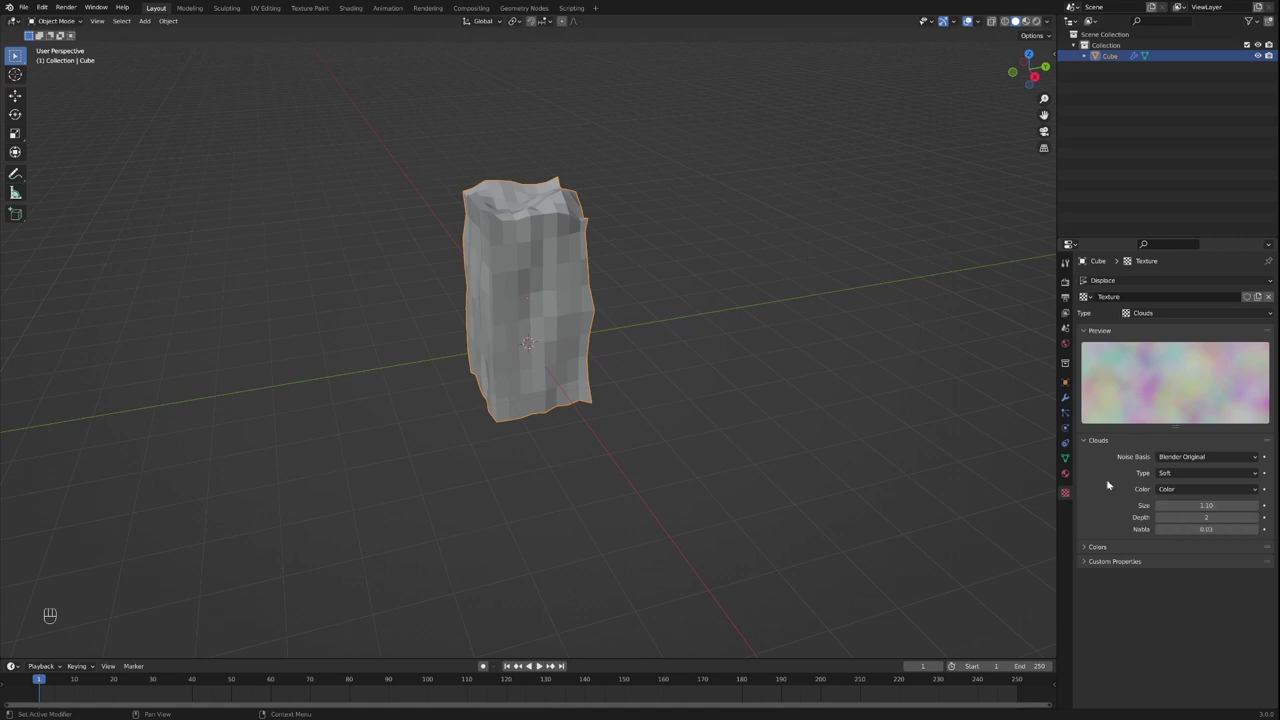
{"action": "left_click", "coordinate": [1065, 397]}
{"action": "mouse_move", "coordinate": [1200, 366]}
{"action": "left_mouse_down"}
{"action": "mouse_move", "coordinate": [1130, 366]}
{"action": "mouse_move", "coordinate": [1218, 366]}
{"action": "left_mouse_up"}
{"action": "key", "text": "ctrl+z"}
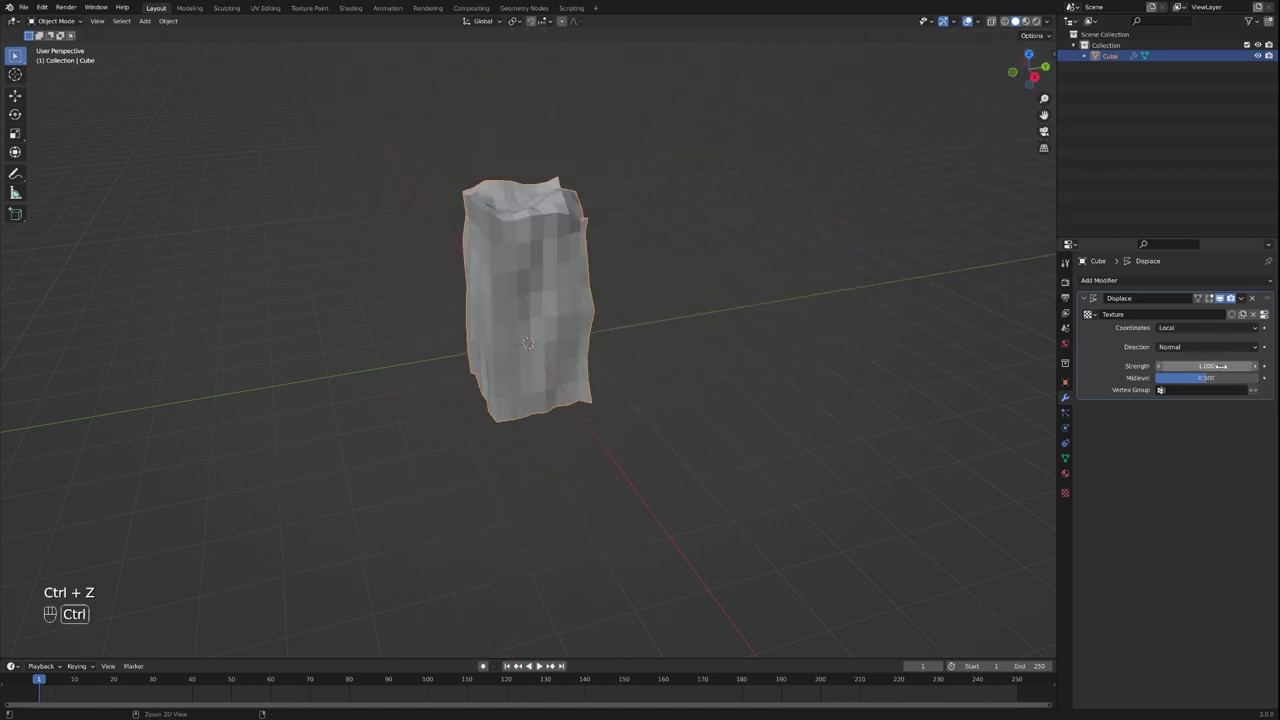
Apply Shade Smooth to the displaced box and deselect it.
{"action": "right_click", "coordinate": [533, 284]}
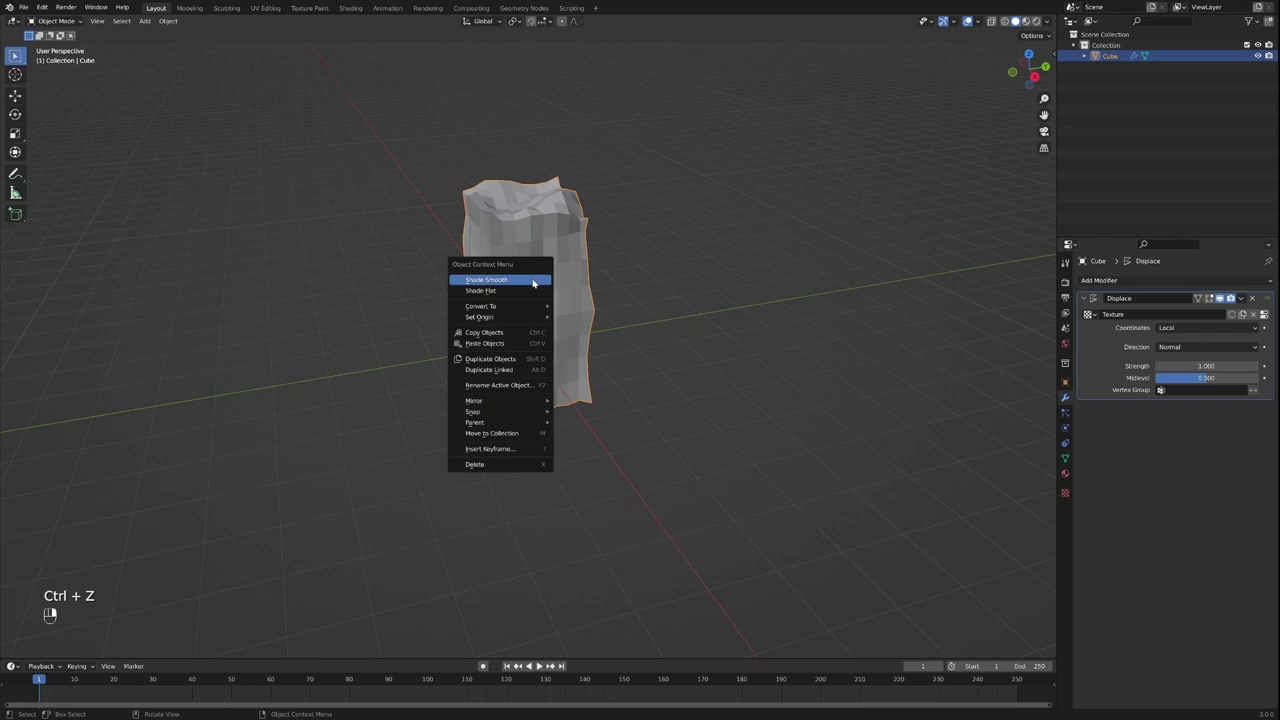
{"action": "left_click", "coordinate": [533, 281]}
{"action": "left_click", "coordinate": [712, 255]}
{"action": "mouse_move", "coordinate": [712, 255]}
{"action": "left_mouse_down"}
{"action": "mouse_move", "coordinate": [520, 237]}
{"action": "mouse_move", "coordinate": [526, 271]}
{"action": "mouse_move", "coordinate": [648, 249]}
{"action": "mouse_move", "coordinate": [697, 260]}
{"action": "mouse_move", "coordinate": [695, 243]}
{"action": "left_mouse_up"}
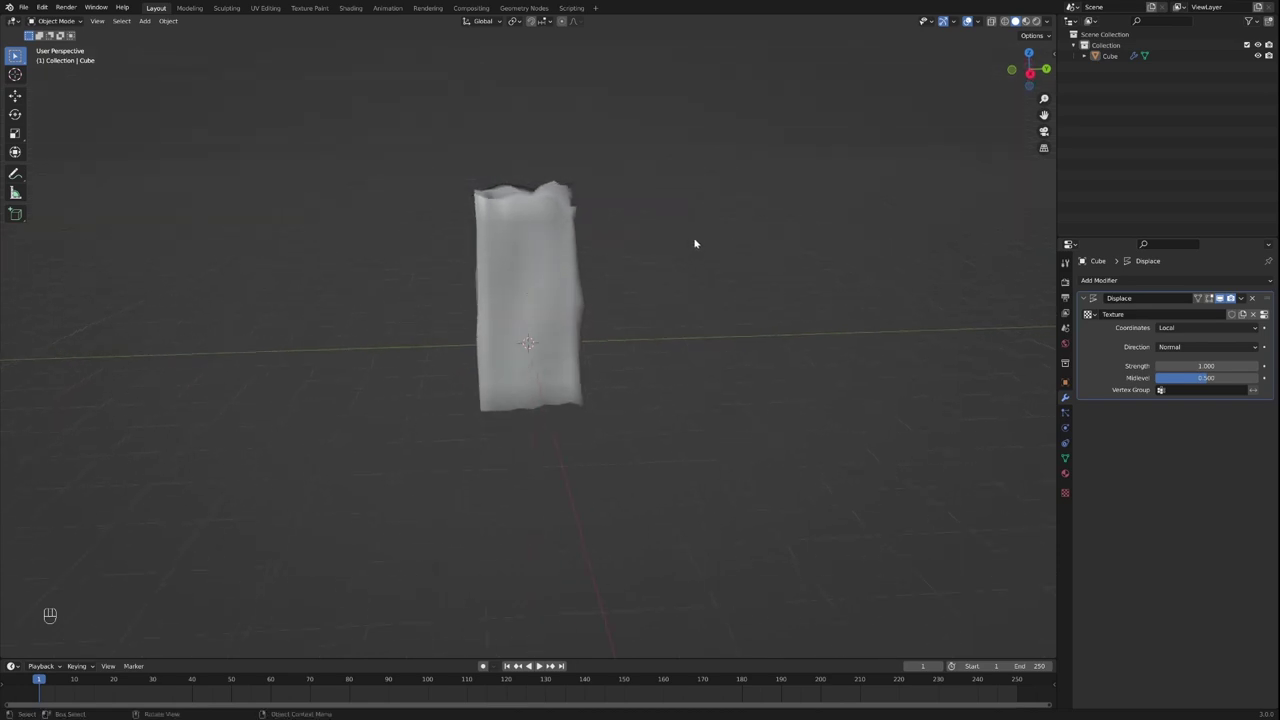
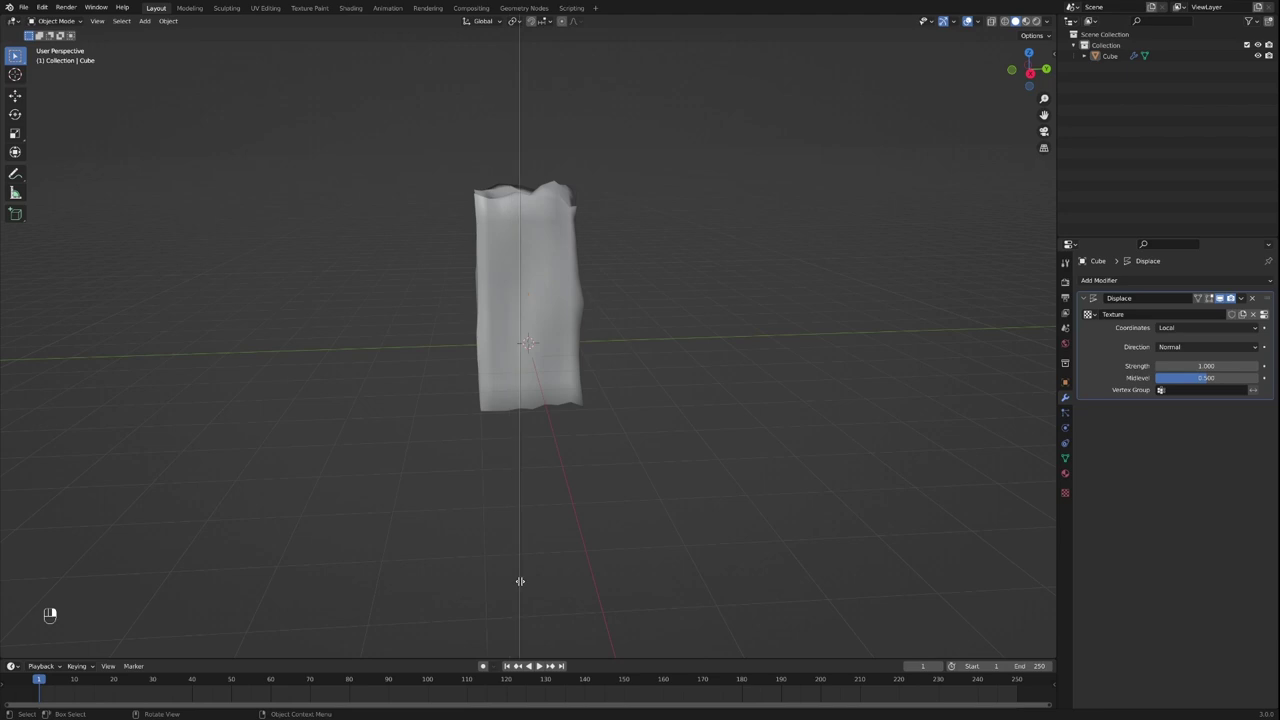
Split the 3D viewport vertically into two areas and turn one of them into a UV Editor.
{"action": "left_click", "coordinate": [519, 581]}
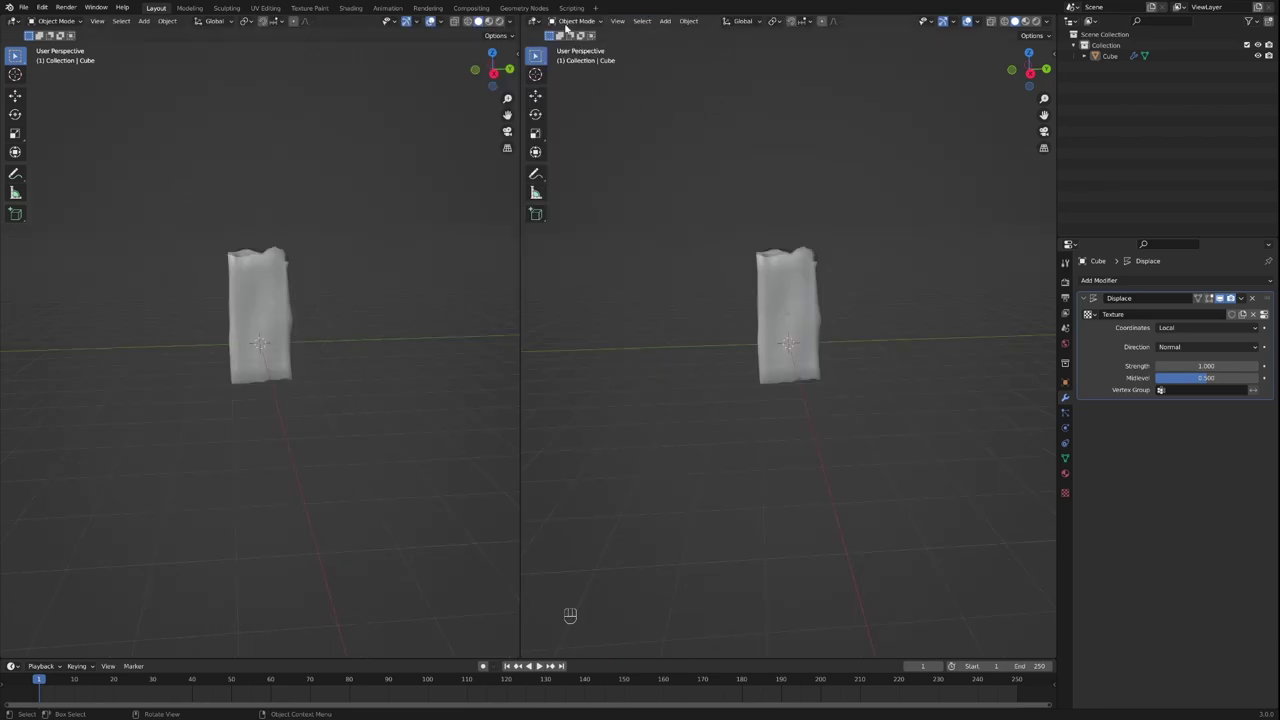
{"action": "left_click", "coordinate": [570, 21]}
{"action": "left_click", "coordinate": [537, 21]}
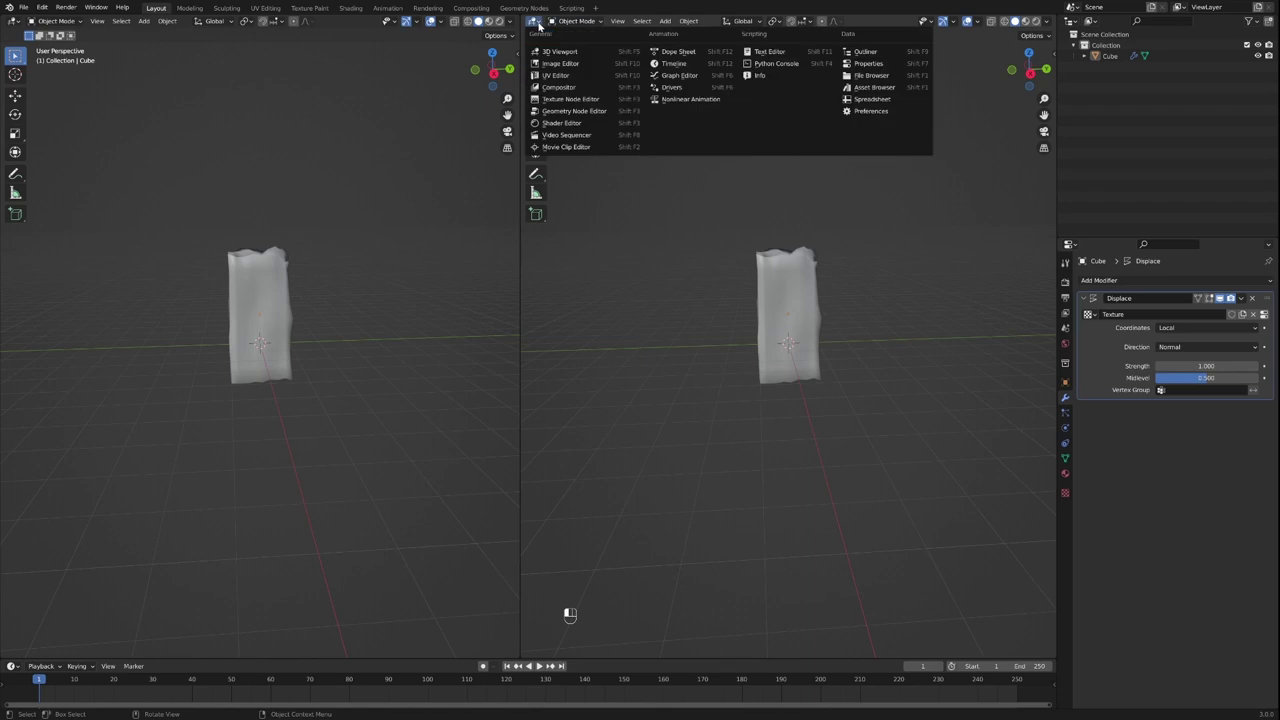
{"action": "left_click", "coordinate": [539, 28]}
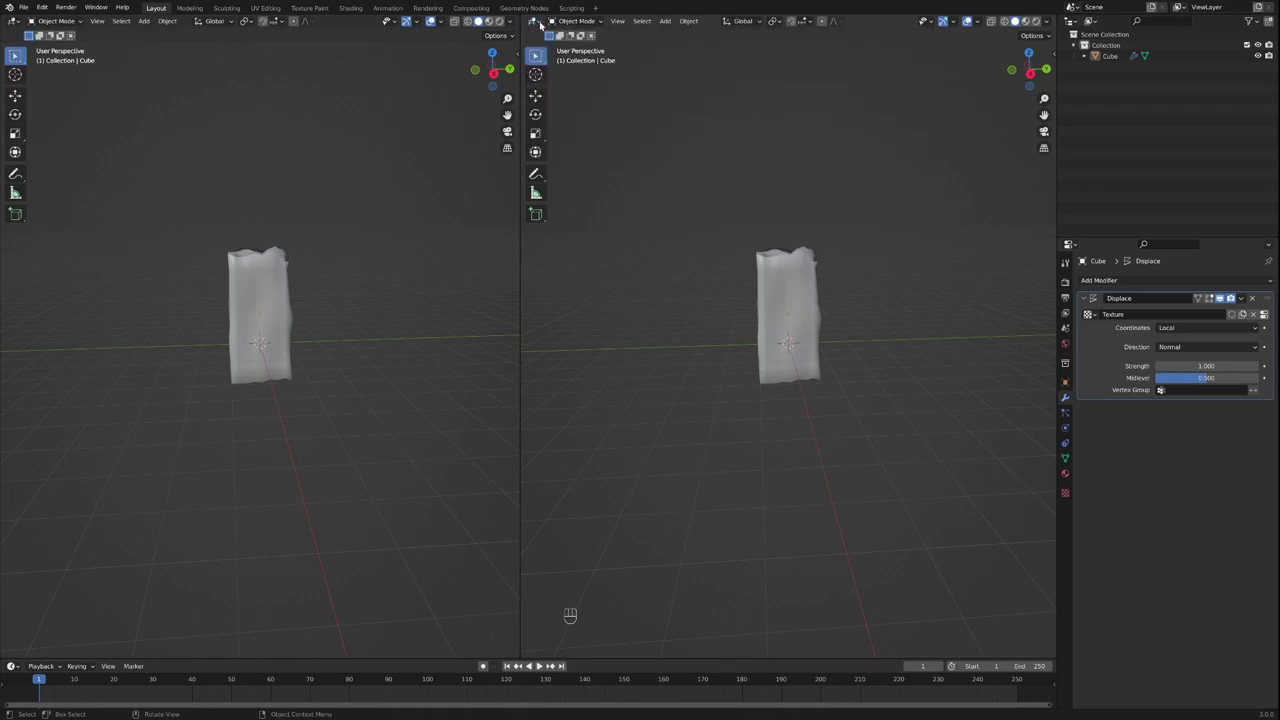
{"action": "left_click", "coordinate": [534, 21]}
{"action": "left_click", "coordinate": [552, 74]}
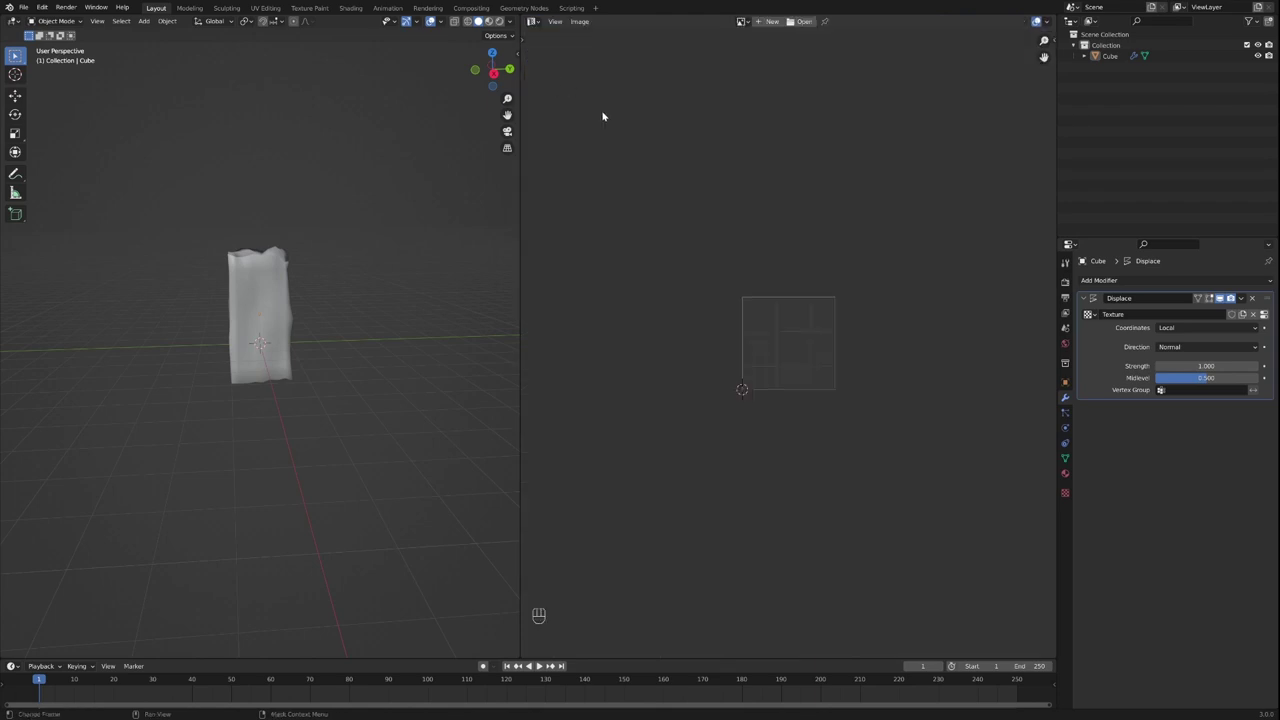
Select the box, split the UV Editor area horizontally and turn its lower half into a Shader Editor.
{"action": "left_click", "coordinate": [278, 310]}
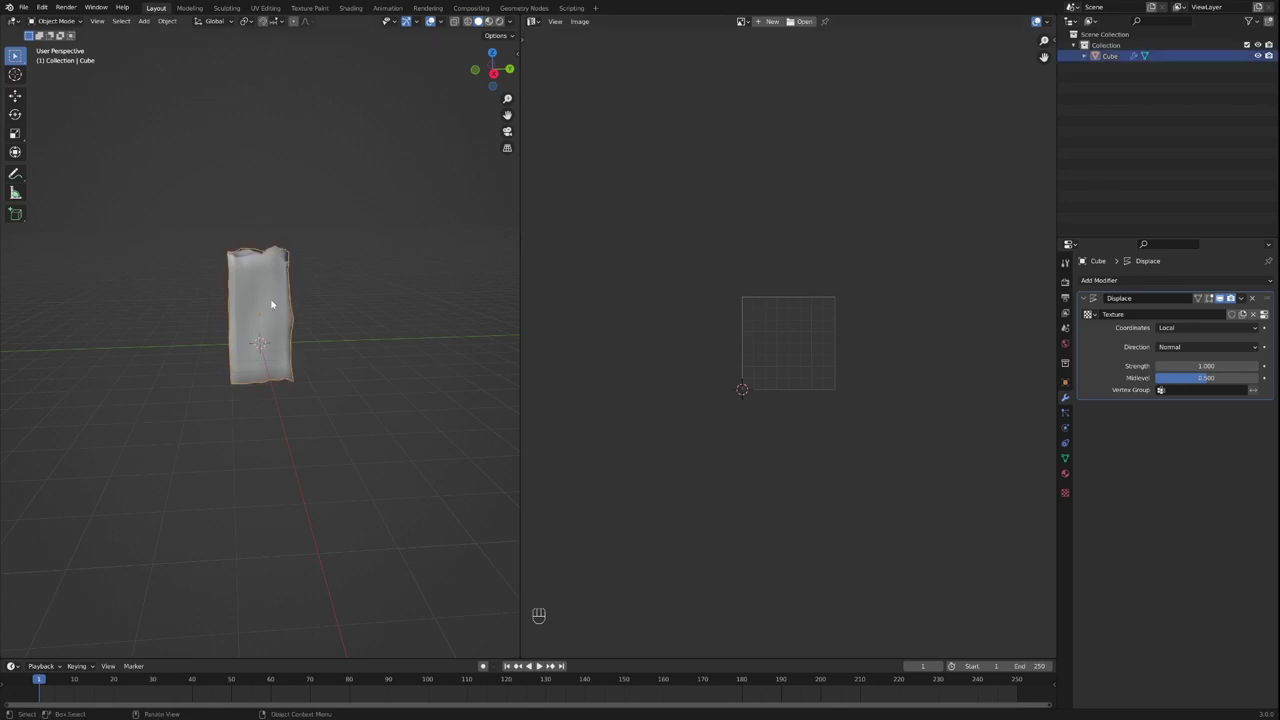
{"action": "right_click", "coordinate": [752, 658]}
{"action": "left_click", "coordinate": [749, 662]}
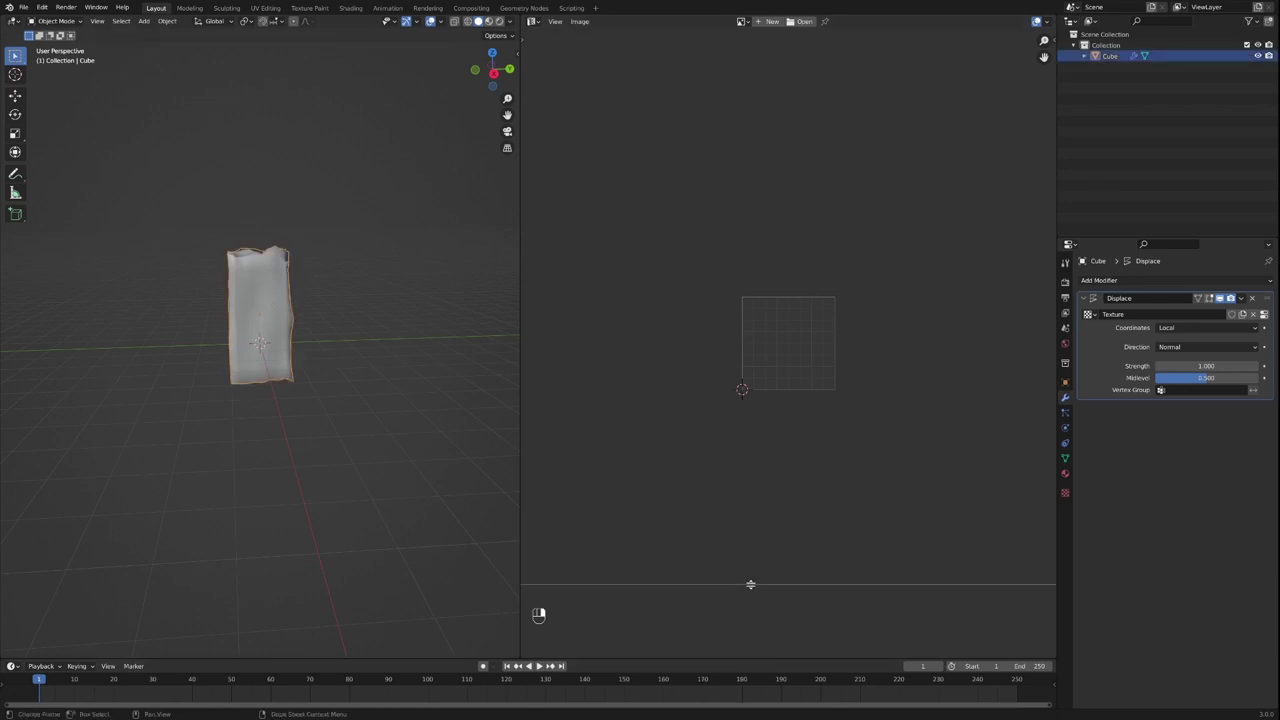
{"action": "left_click", "coordinate": [758, 349]}
{"action": "left_click", "coordinate": [534, 356]}
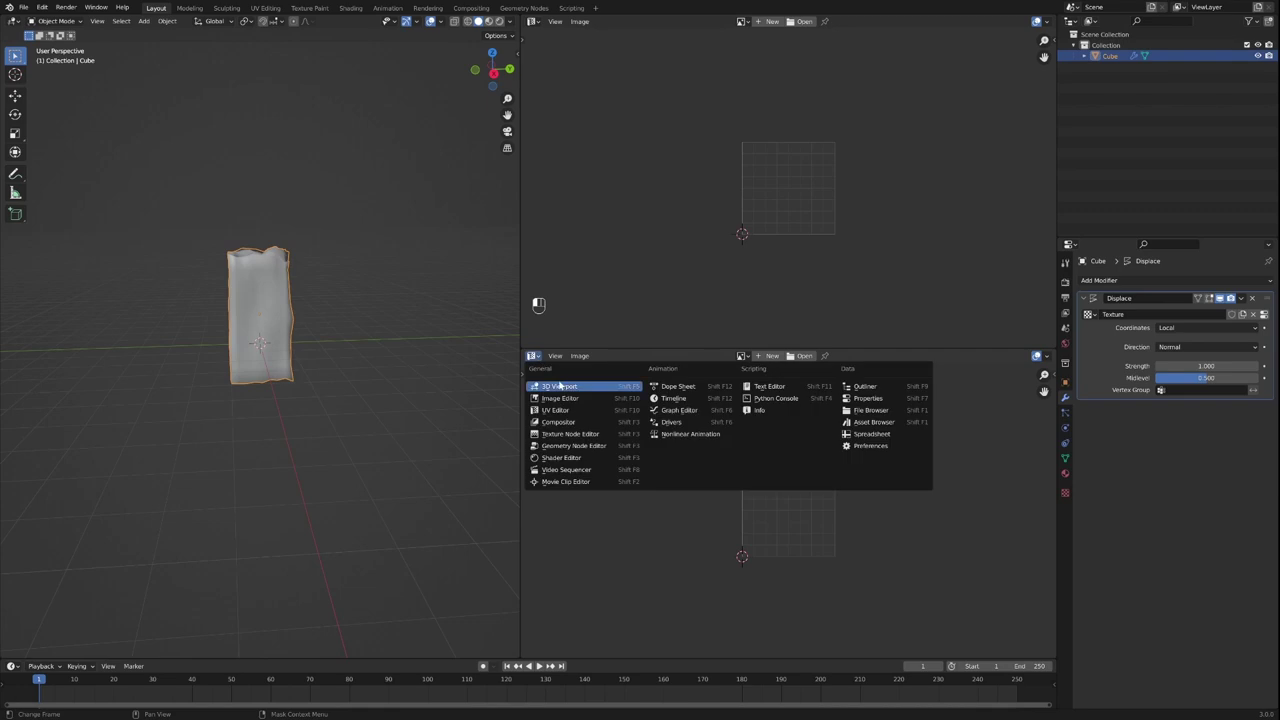
{"action": "left_click", "coordinate": [585, 460]}
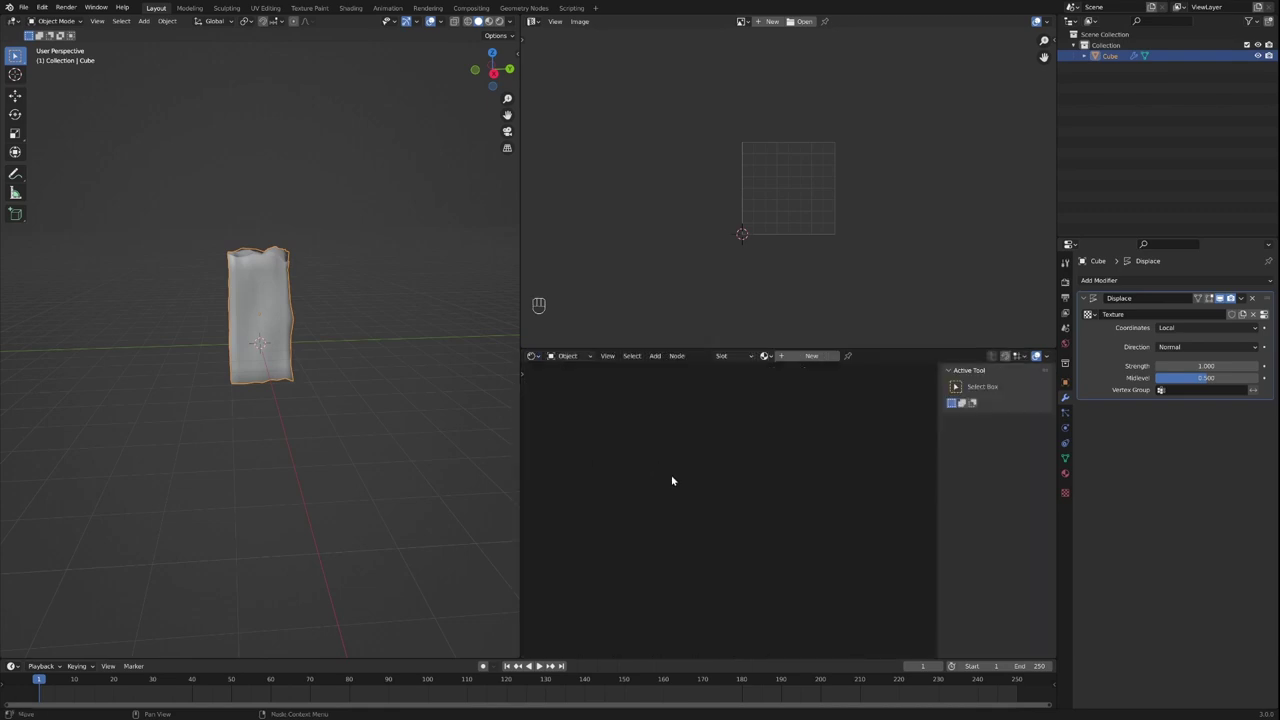
Create a new material for the box and connect the portrait Image Texture's Color to the Principled BSDF's Base Color.
{"action": "left_click_drag", "start_coordinate": [767, 447], "coordinate": [686, 430]}
{"action": "left_click", "coordinate": [808, 357]}
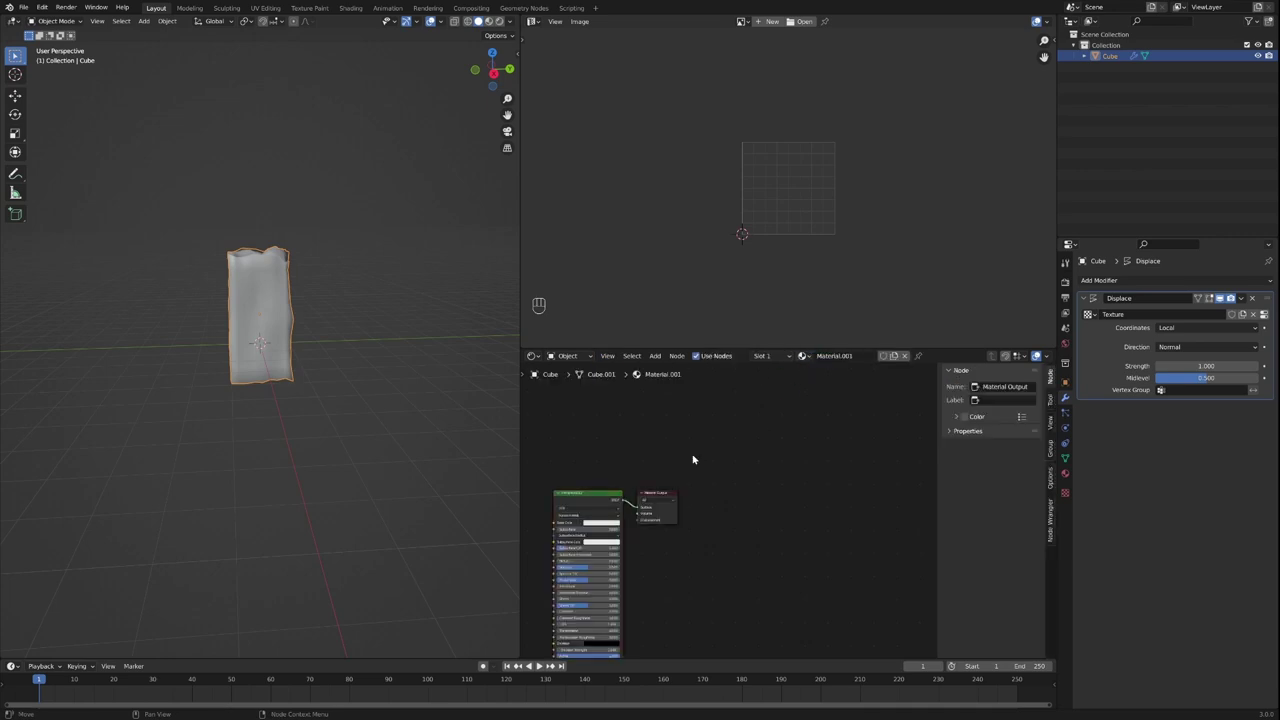
{"action": "left_click_drag", "start_coordinate": [630, 553], "coordinate": [817, 481]}
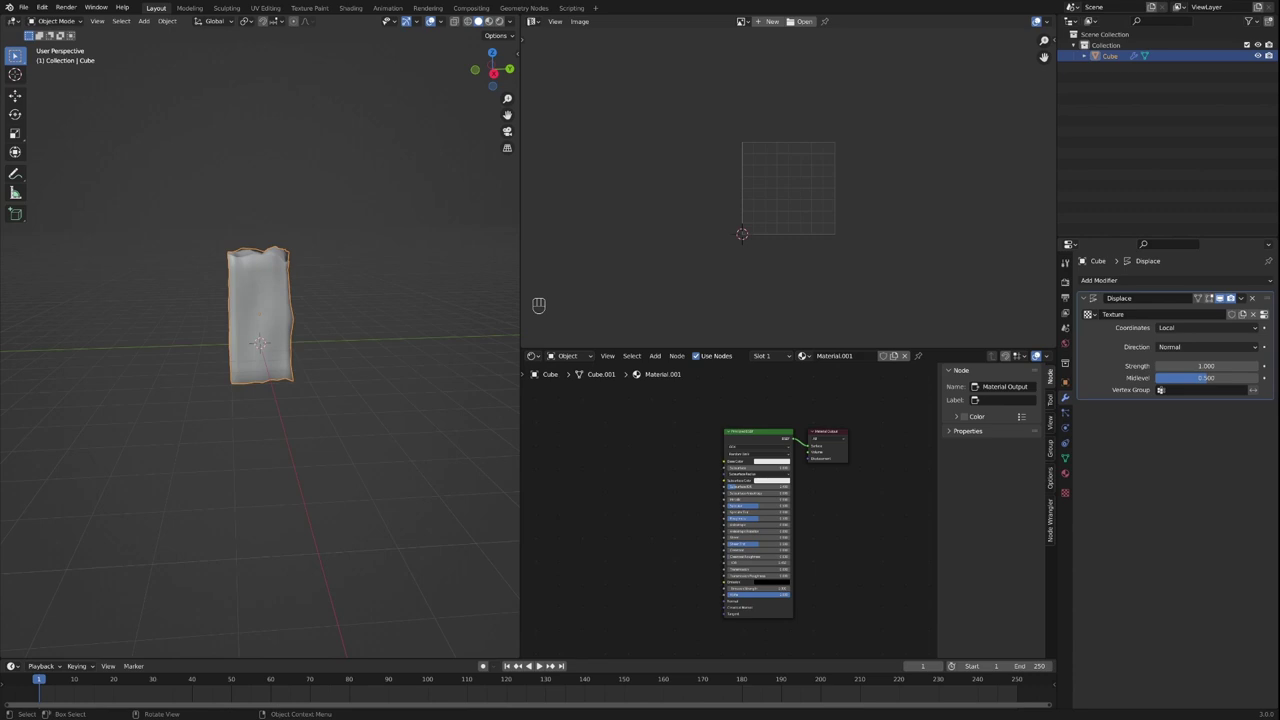
{"action": "left_click_drag", "start_coordinate": [621, 424], "coordinate": [722, 440]}
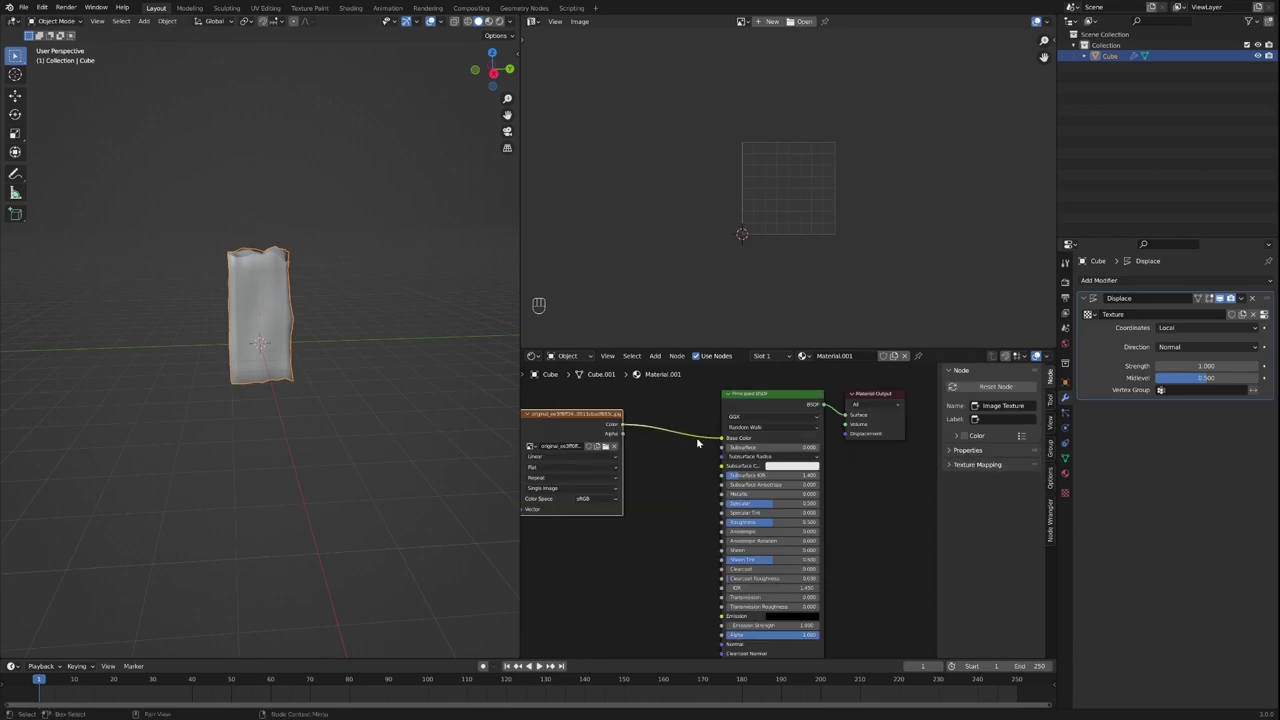
Switch the 3D viewport to Material Preview and examine how the image wraps around the box's sides.
{"action": "key", "text": "z"}
{"action": "left_click", "coordinate": [284, 405]}
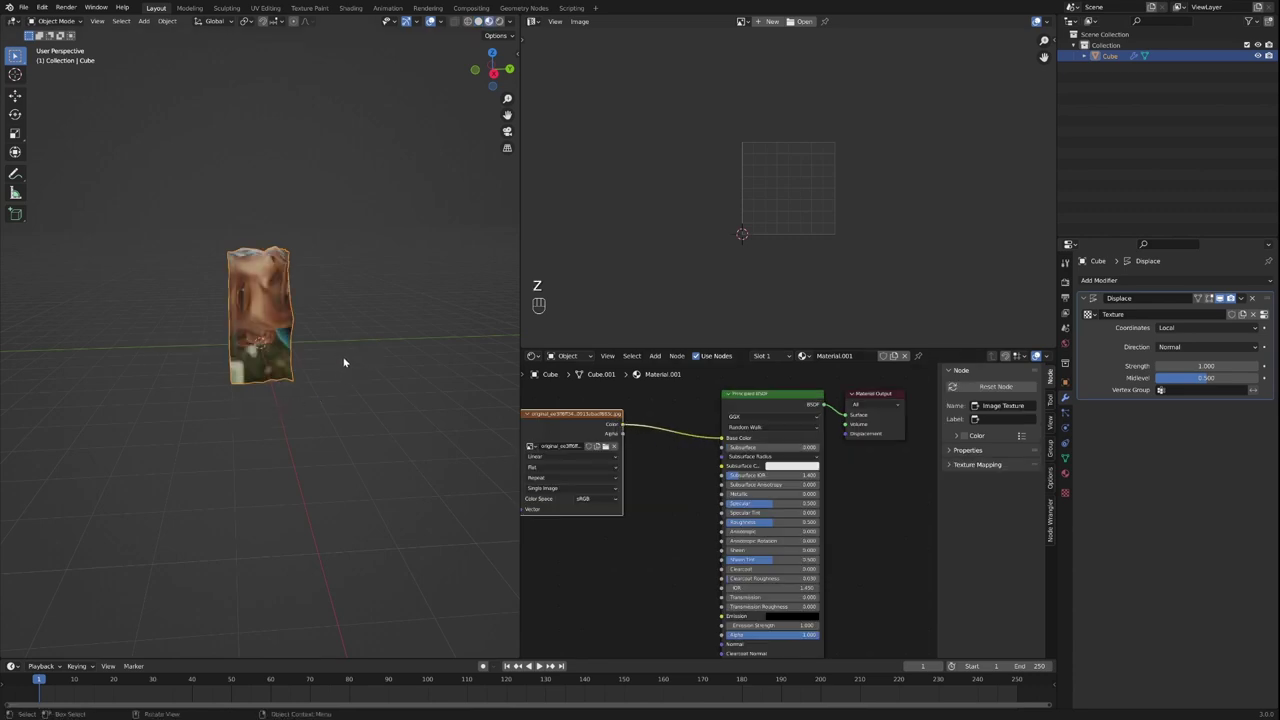
{"action": "left_click_drag", "start_coordinate": [343, 362], "coordinate": [222, 358]}
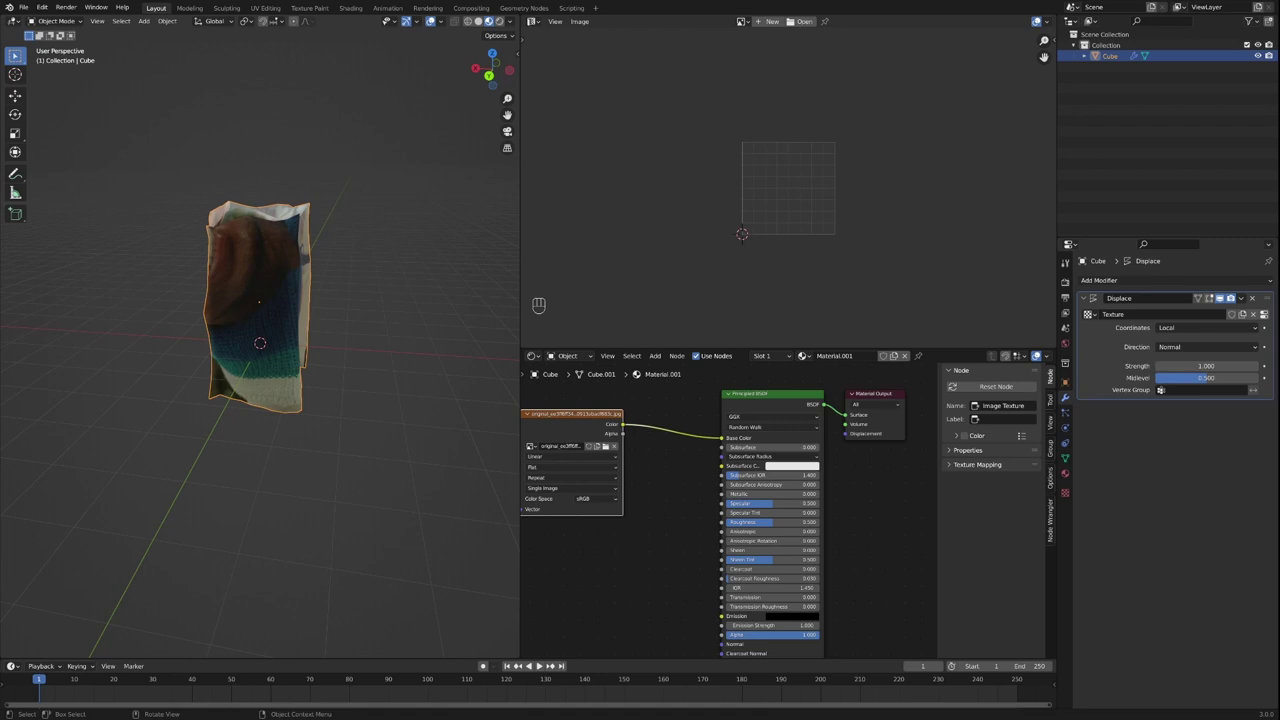
{"action": "left_click_drag", "start_coordinate": [293, 366], "coordinate": [453, 389]}
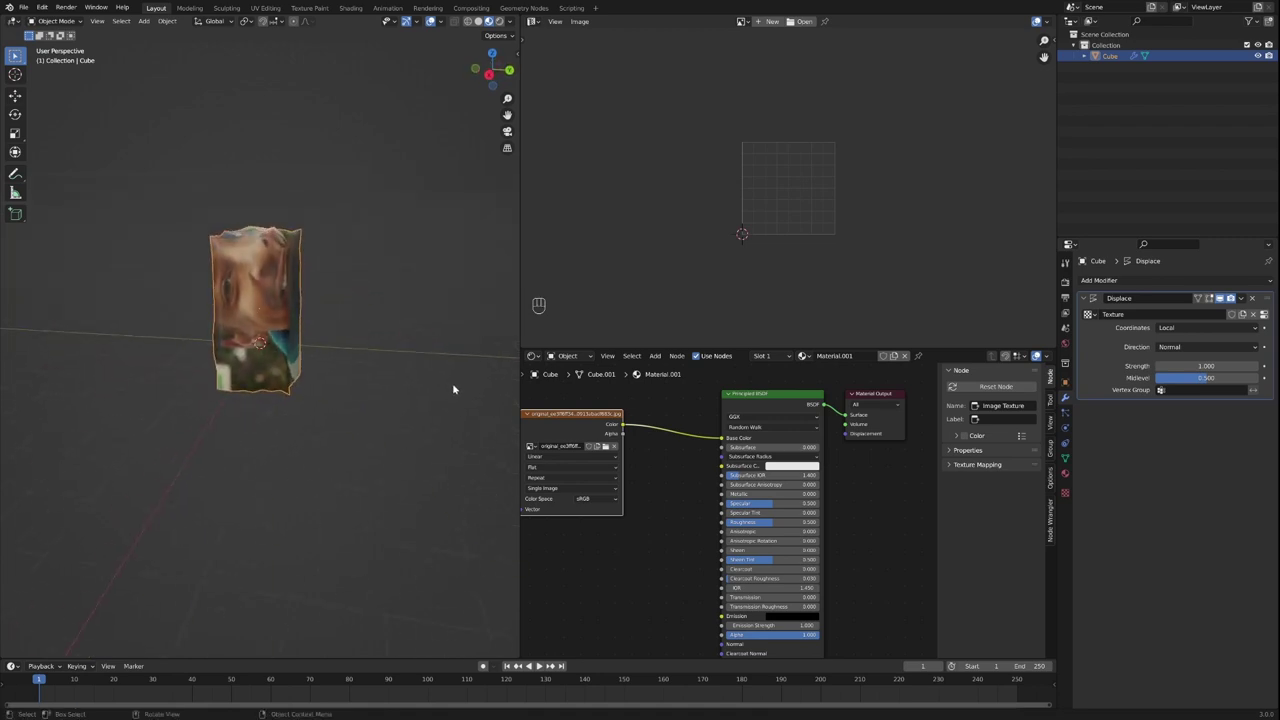
{"action": "mouse_move", "coordinate": [377, 373]}
{"action": "left_mouse_down"}
{"action": "mouse_move", "coordinate": [263, 404]}
{"action": "mouse_move", "coordinate": [183, 386]}
{"action": "mouse_move", "coordinate": [340, 394]}
{"action": "mouse_move", "coordinate": [393, 385]}
{"action": "mouse_move", "coordinate": [394, 371]}
{"action": "left_mouse_up"}
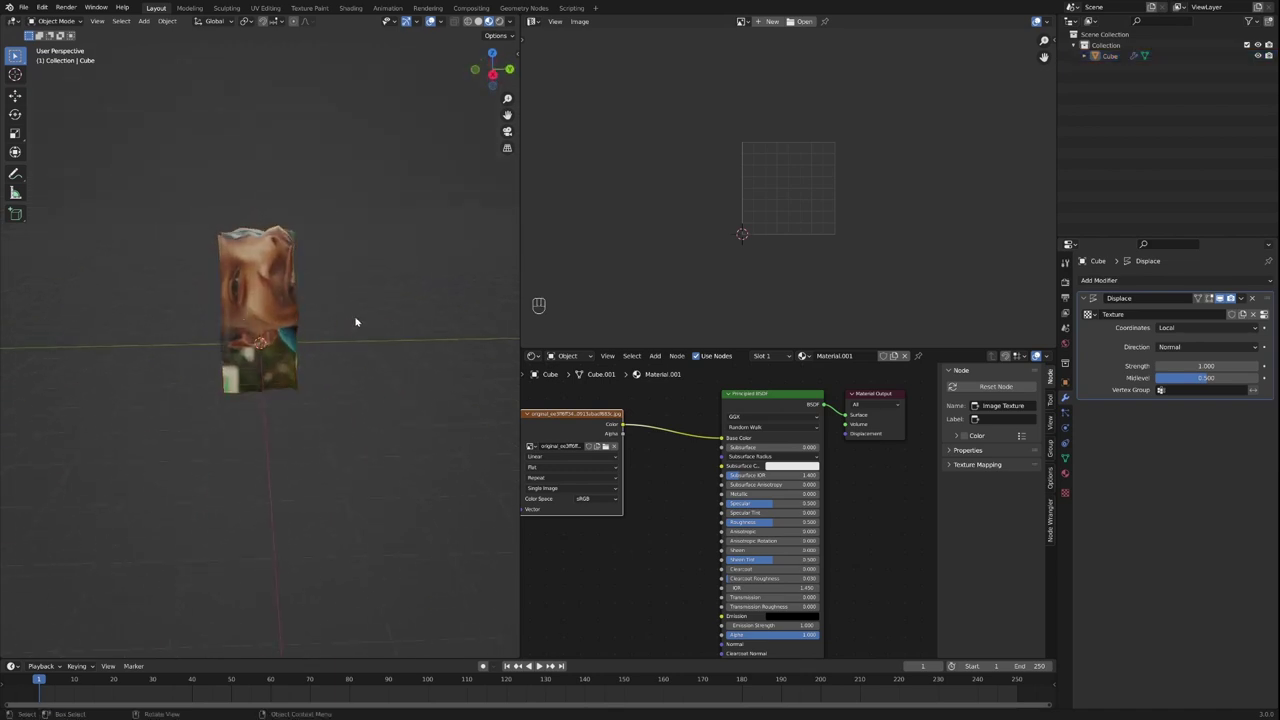
{"action": "mouse_move", "coordinate": [311, 323]}
{"action": "left_mouse_down"}
{"action": "mouse_move", "coordinate": [337, 334]}
{"action": "mouse_move", "coordinate": [226, 331]}
{"action": "mouse_move", "coordinate": [314, 348]}
{"action": "left_mouse_up"}
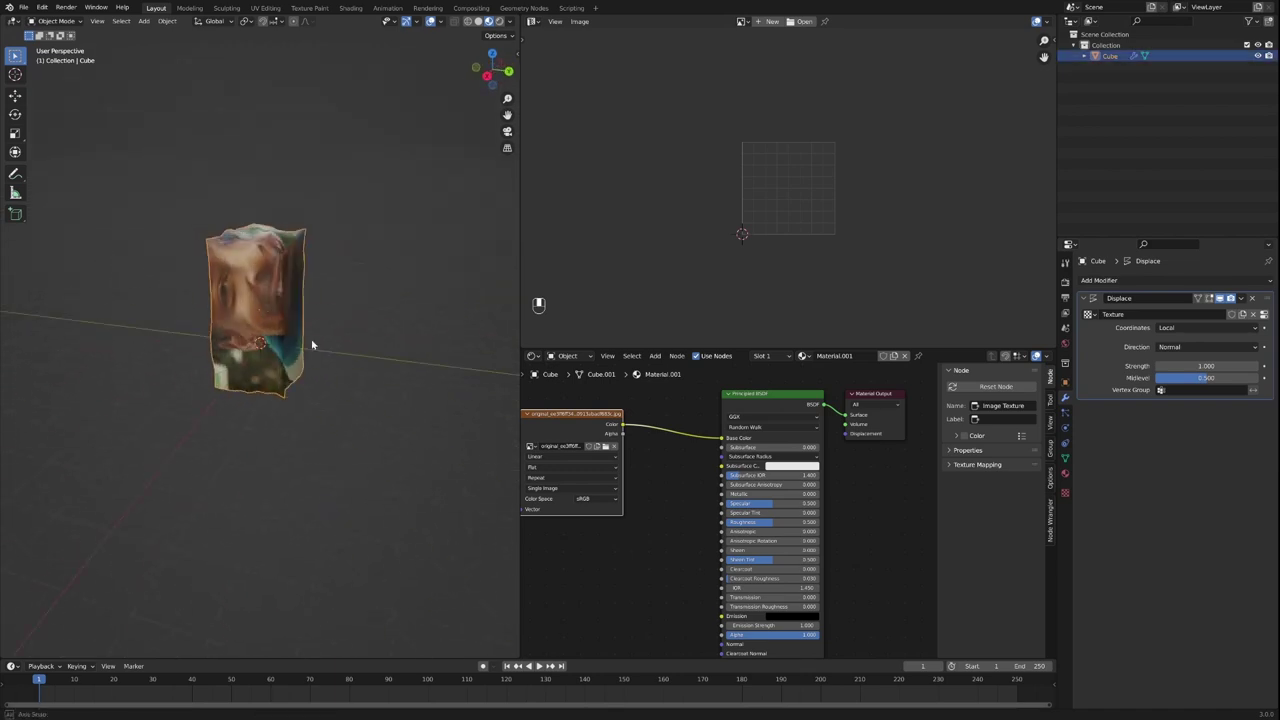
Enter Edit Mode on the box with nothing selected and align the 3D view to front orthographic.
{"action": "key", "text": "Tab"}
{"action": "left_click", "coordinate": [334, 332]}
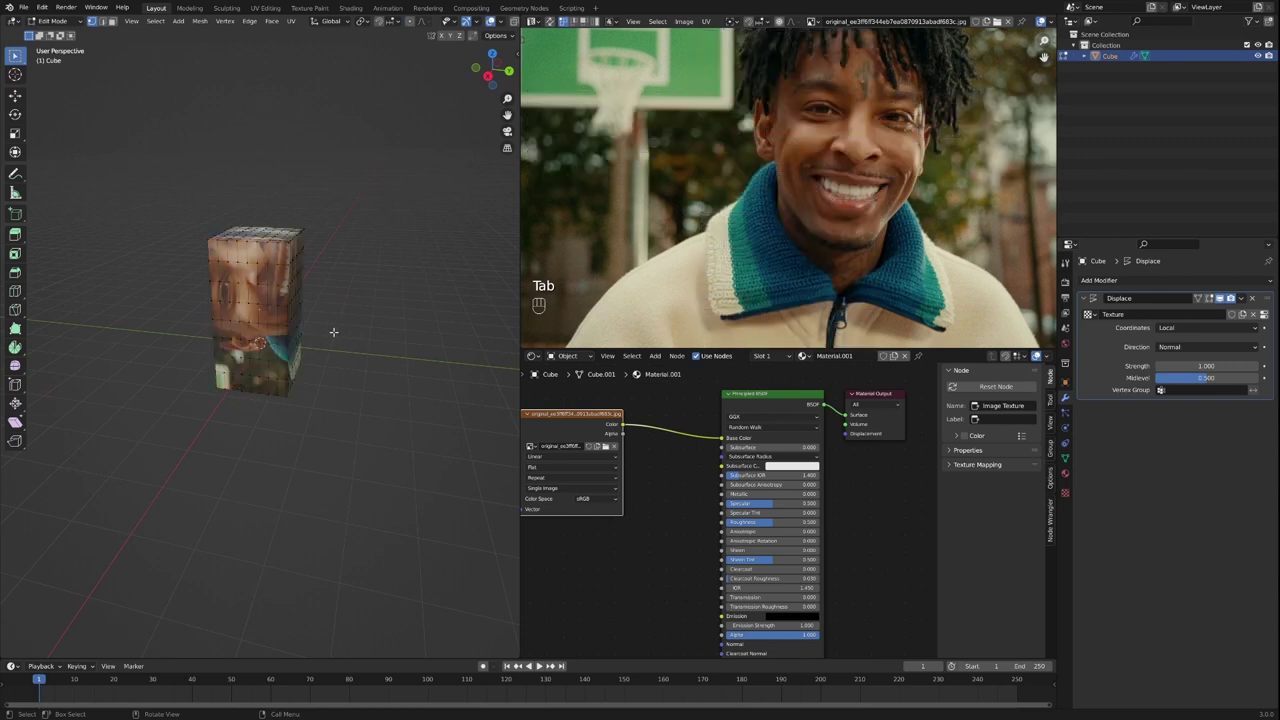
{"action": "left_click_drag", "start_coordinate": [340, 329], "coordinate": [440, 280]}
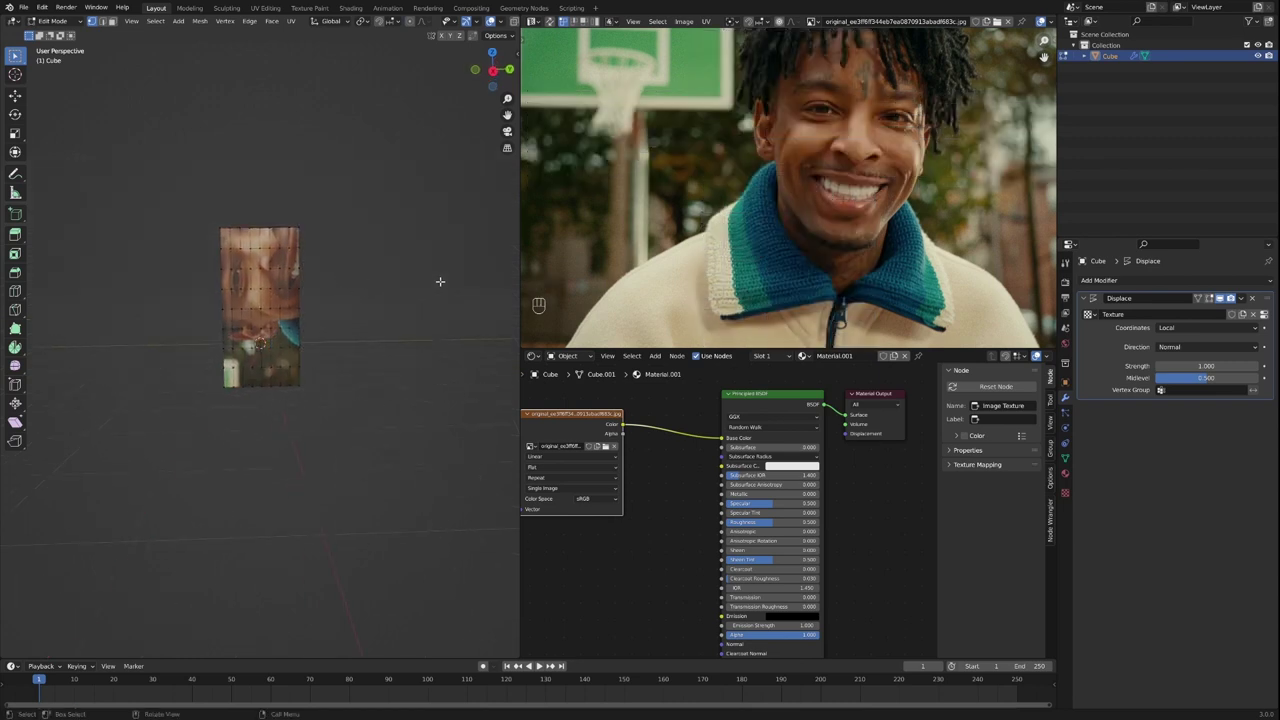
{"action": "scroll", "coordinate": [747, 223], "scroll_direction": "down", "scroll_amount": 2}
{"action": "scroll", "coordinate": [747, 223], "scroll_direction": "up", "scroll_amount": 1}
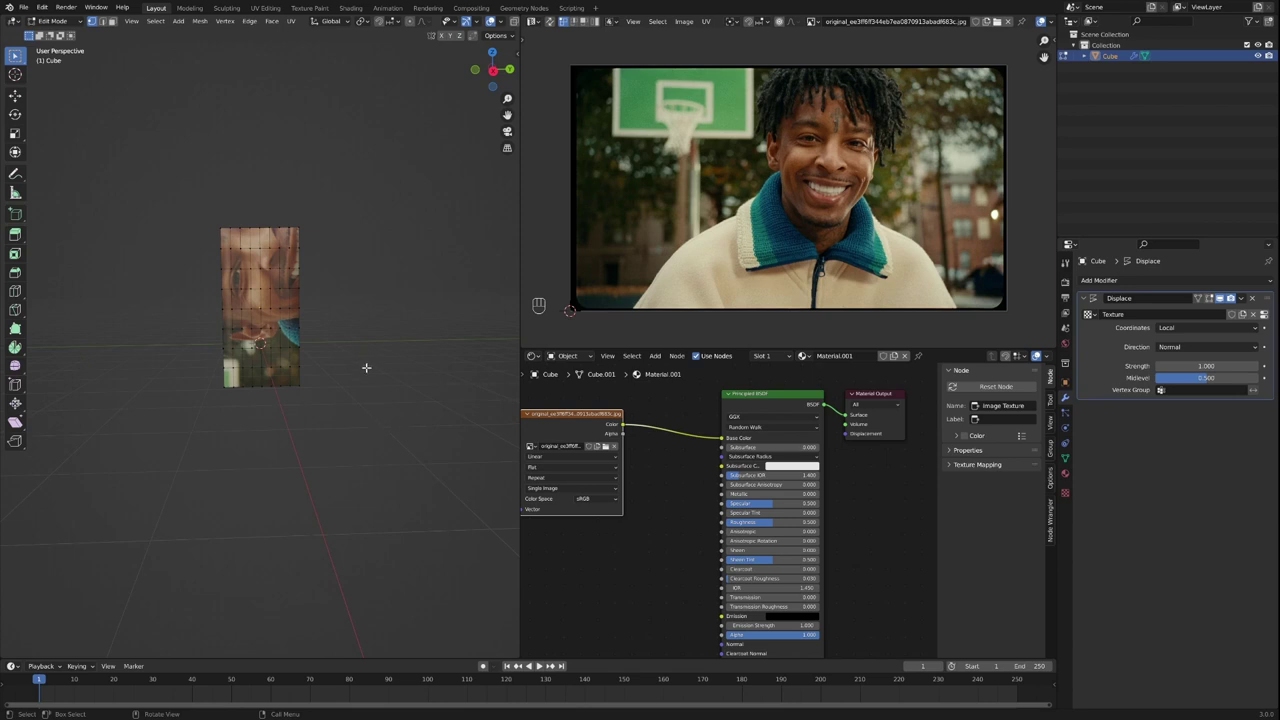
{"action": "left_click_drag", "start_coordinate": [366, 367], "coordinate": [360, 339]}
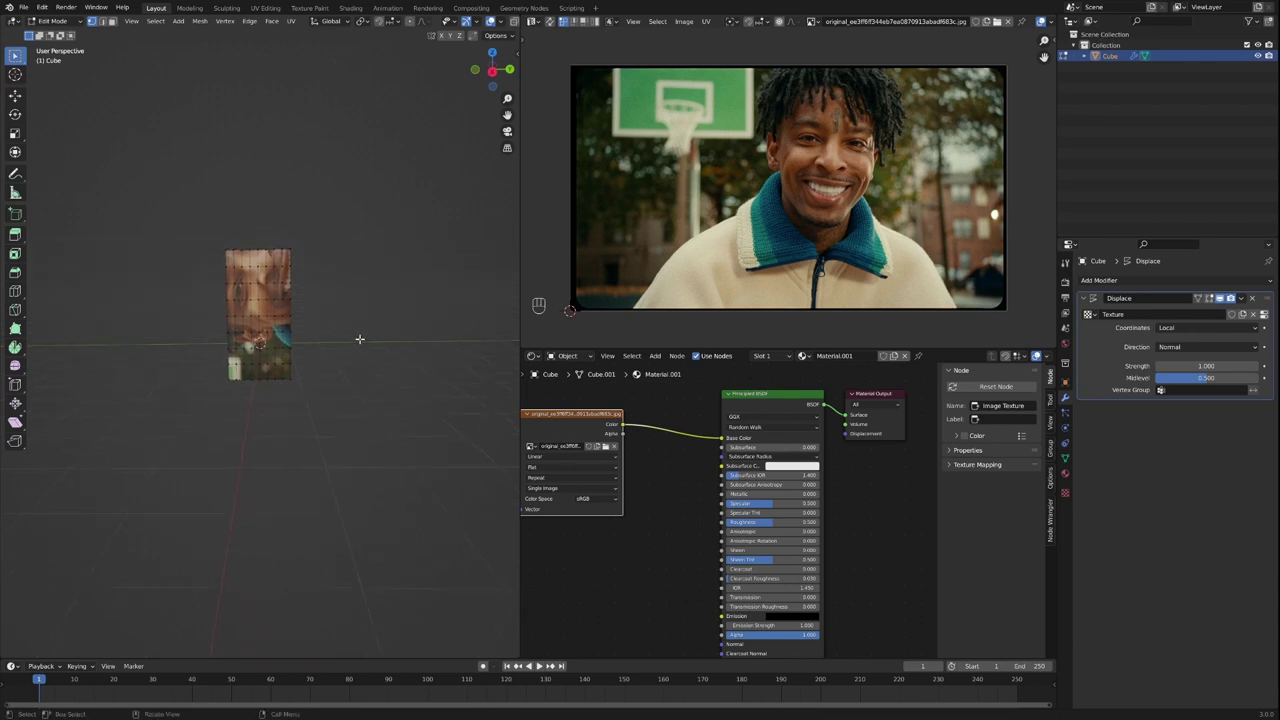
{"action": "key", "text": "grave"}
{"action": "left_click", "coordinate": [305, 299]}
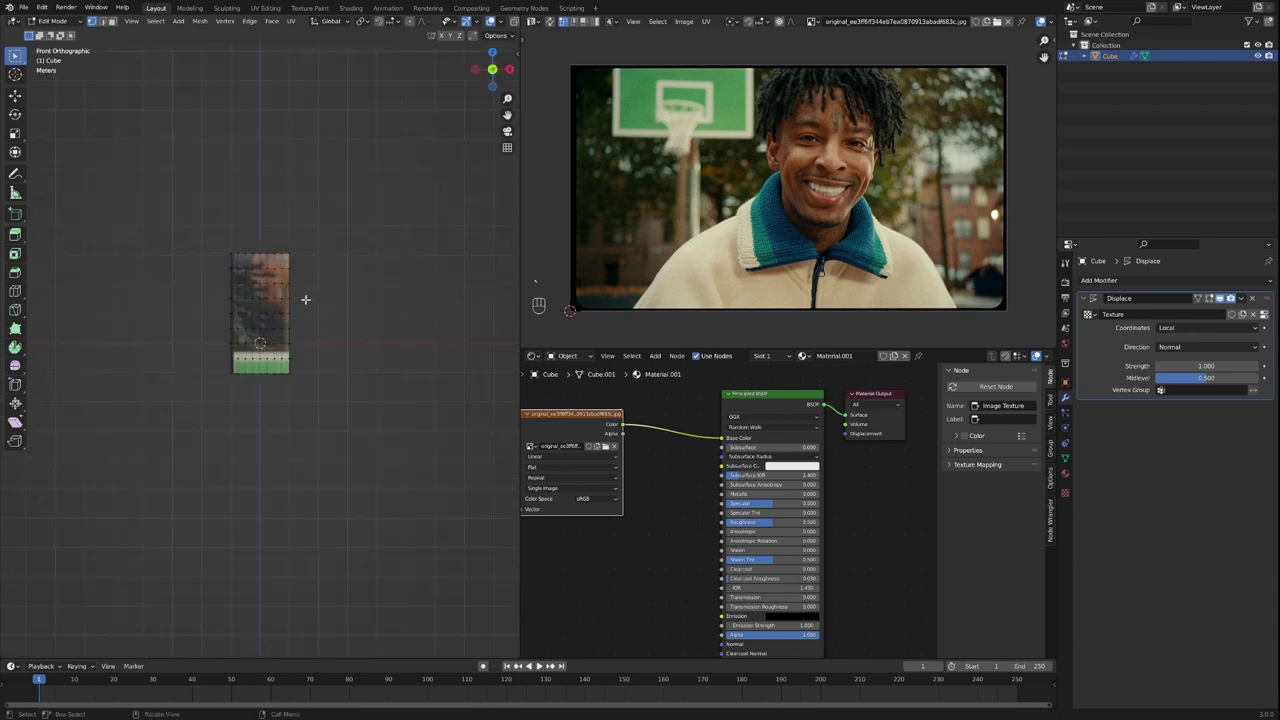
Select all faces on the box's front side using face select mode.
{"action": "left_click_drag", "start_coordinate": [233, 259], "coordinate": [298, 388]}
{"action": "left_click", "coordinate": [111, 20]}
{"action": "left_click", "coordinate": [257, 191]}
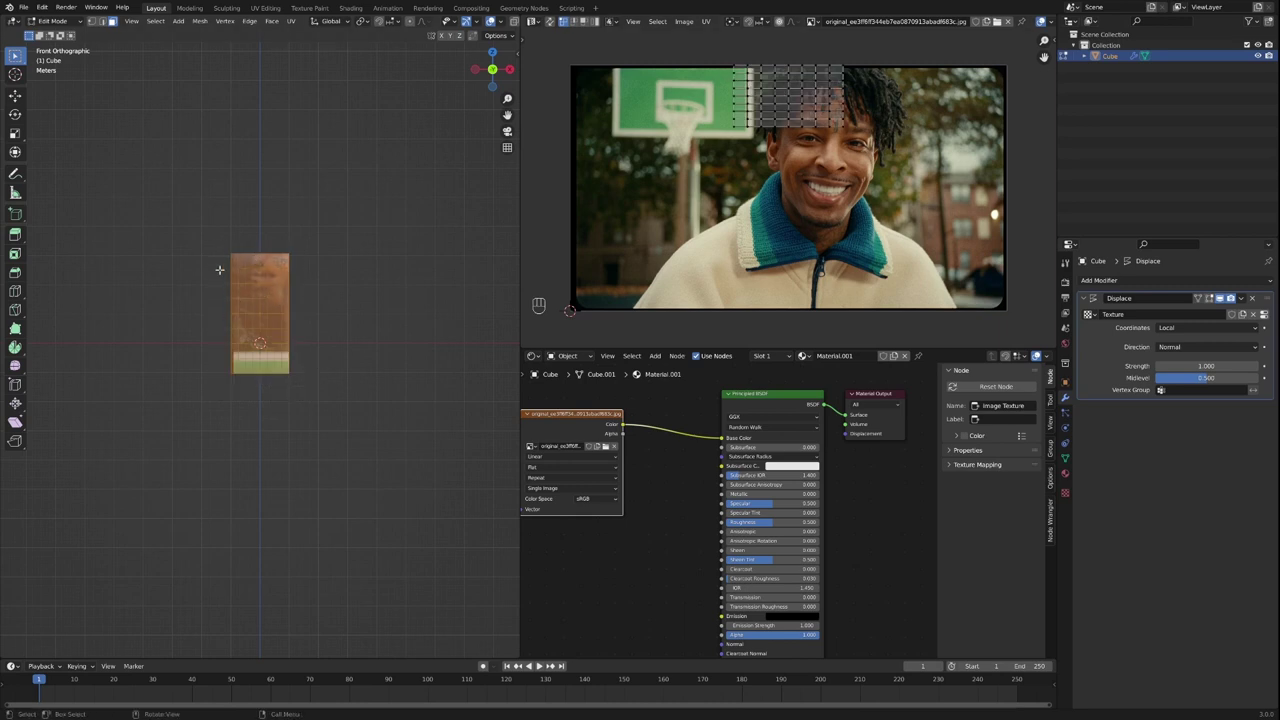
Select the front side's UVs, move them over the face in the portrait and rotate them clockwise to stand upright.
{"action": "left_click_drag", "start_coordinate": [713, 141], "coordinate": [857, 63]}
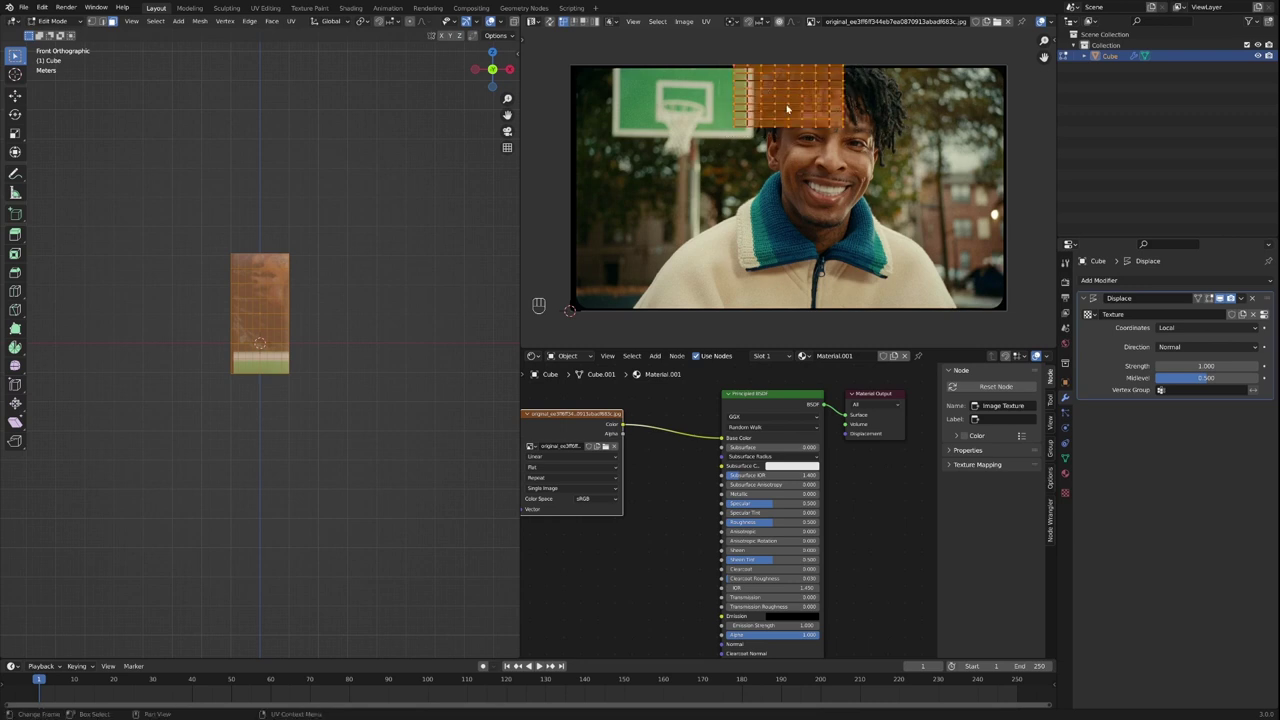
{"action": "key", "text": "g"}
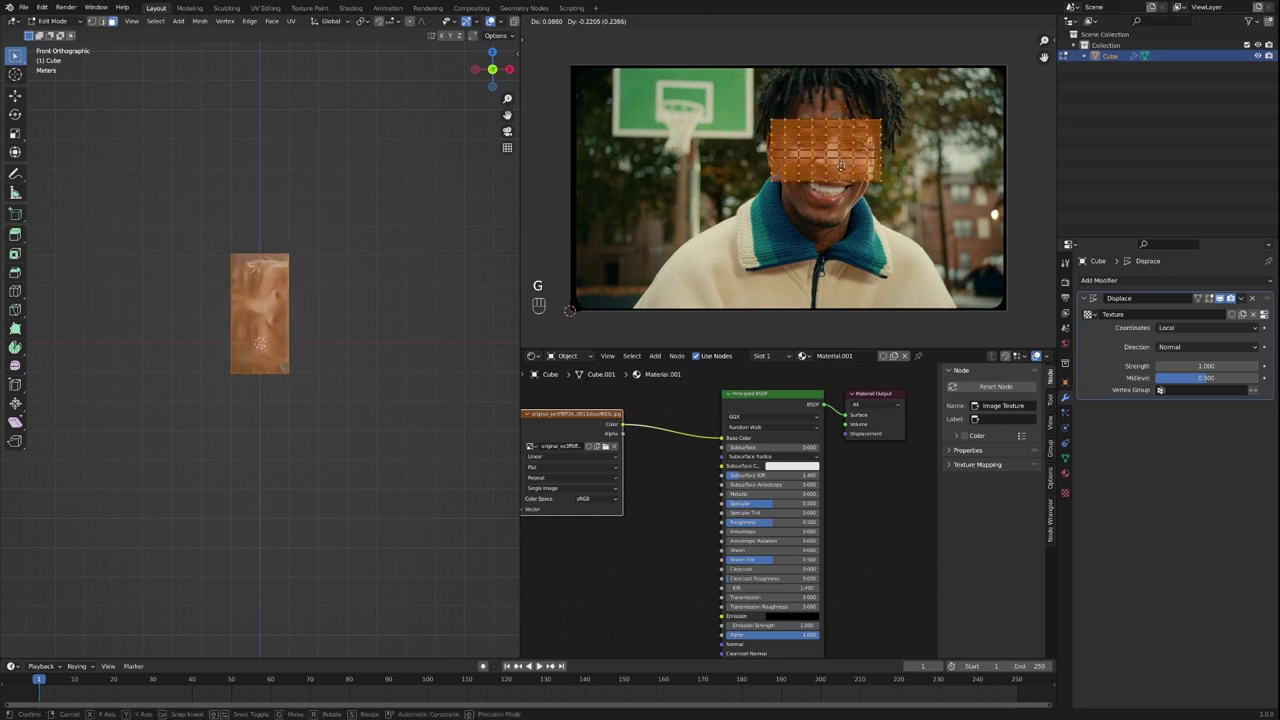
{"action": "left_click", "coordinate": [840, 161]}
{"action": "key", "text": "r"}
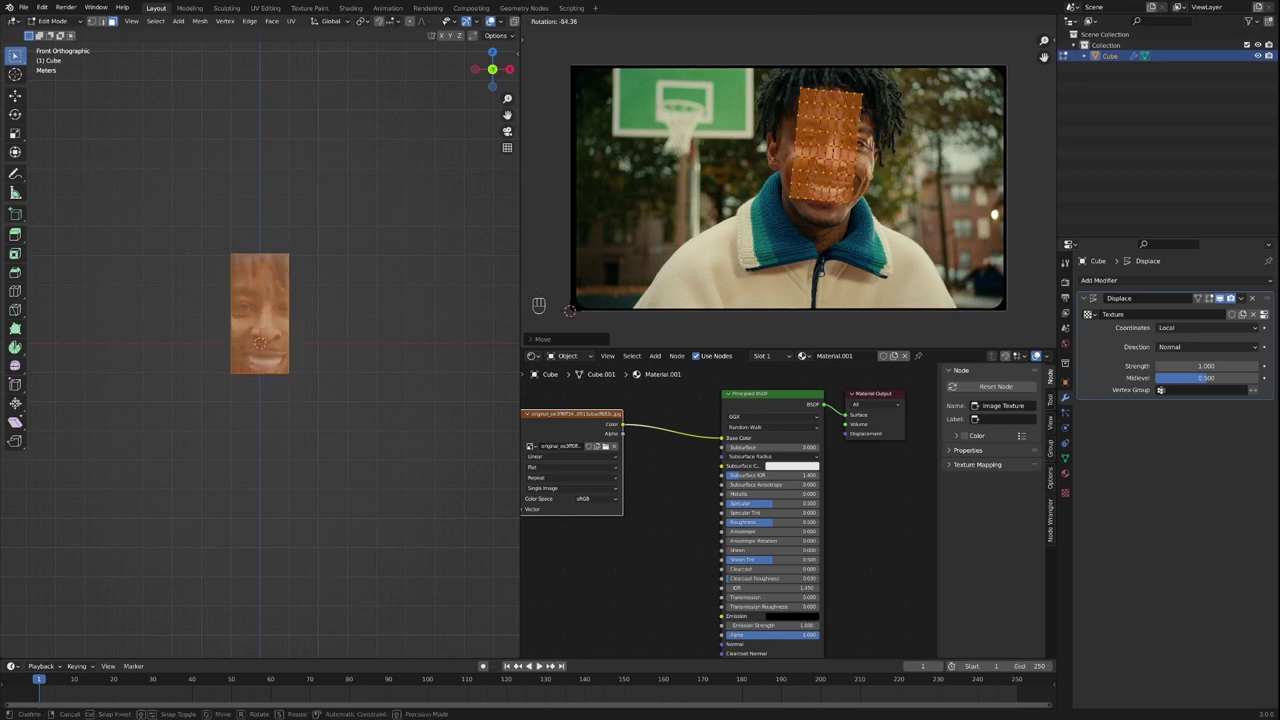
{"action": "left_click", "coordinate": [569, 310]}
Shrink the front side's UVs and reposition them to frame the eyes, nose and mouth in the portrait.
{"action": "key", "text": "s"}
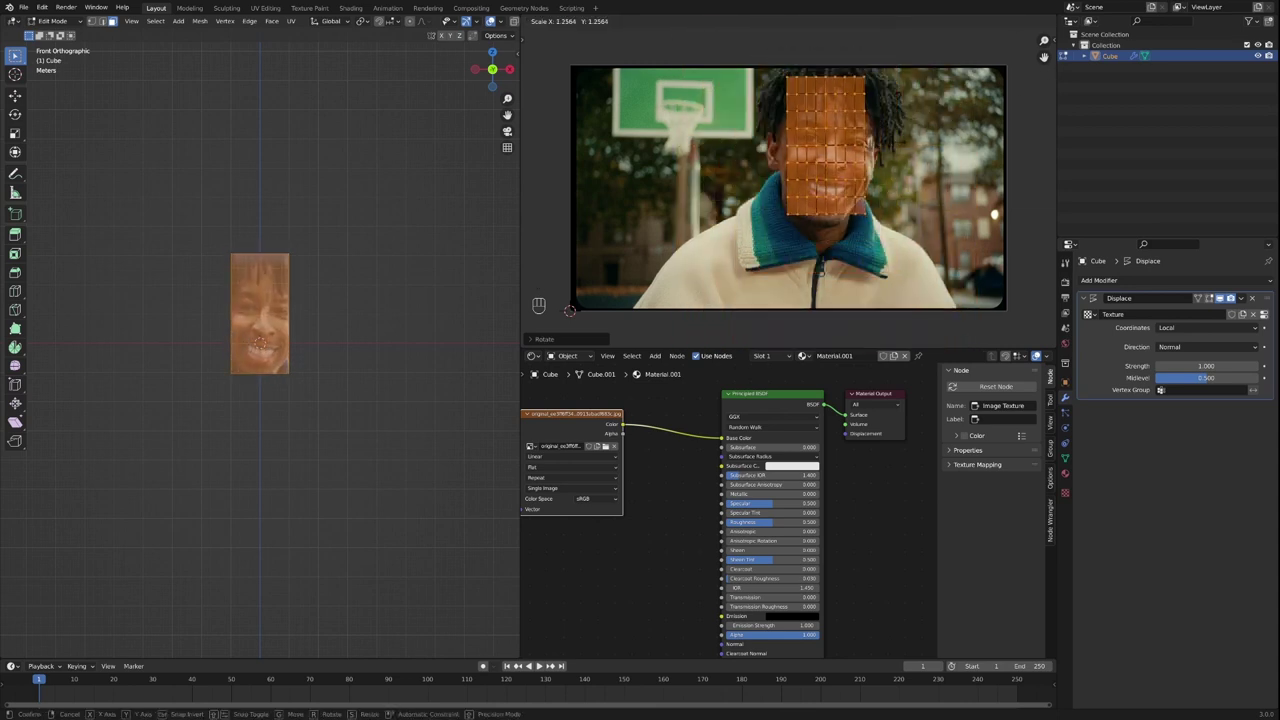
{"action": "left_click", "coordinate": [569, 310]}
{"action": "key", "text": "g"}
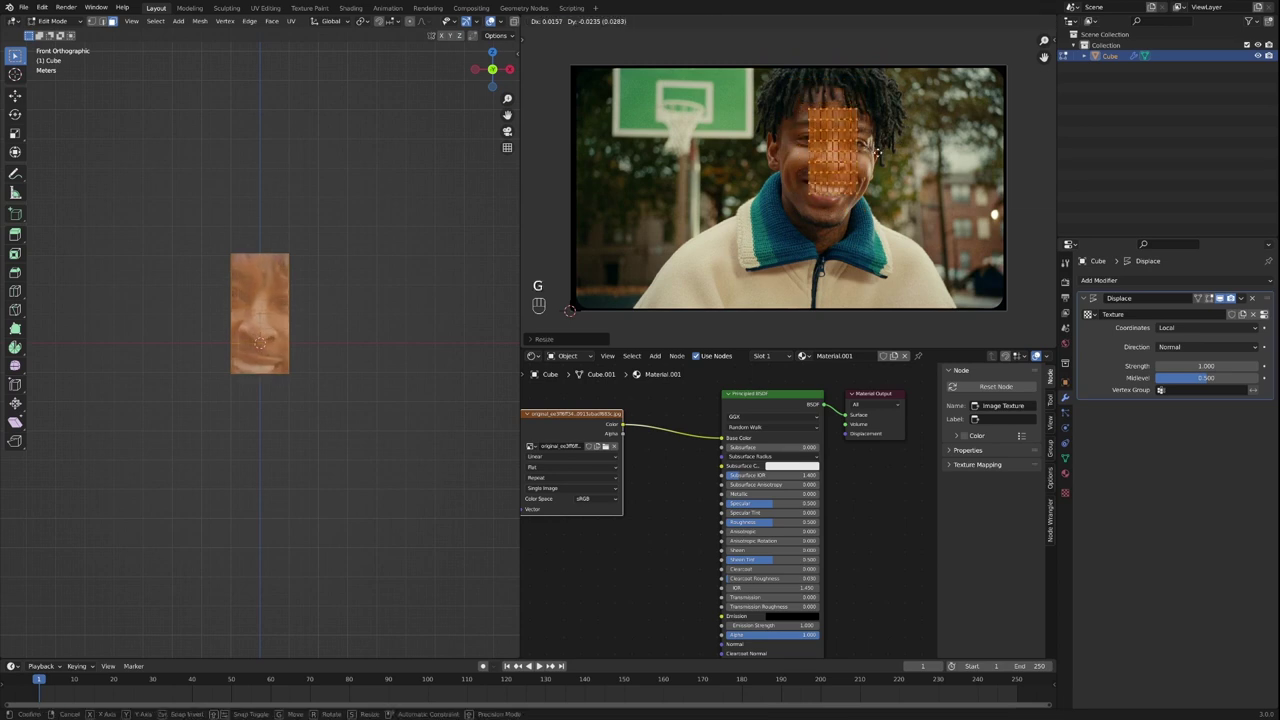
{"action": "left_click", "coordinate": [569, 310]}
{"action": "key", "text": "s"}
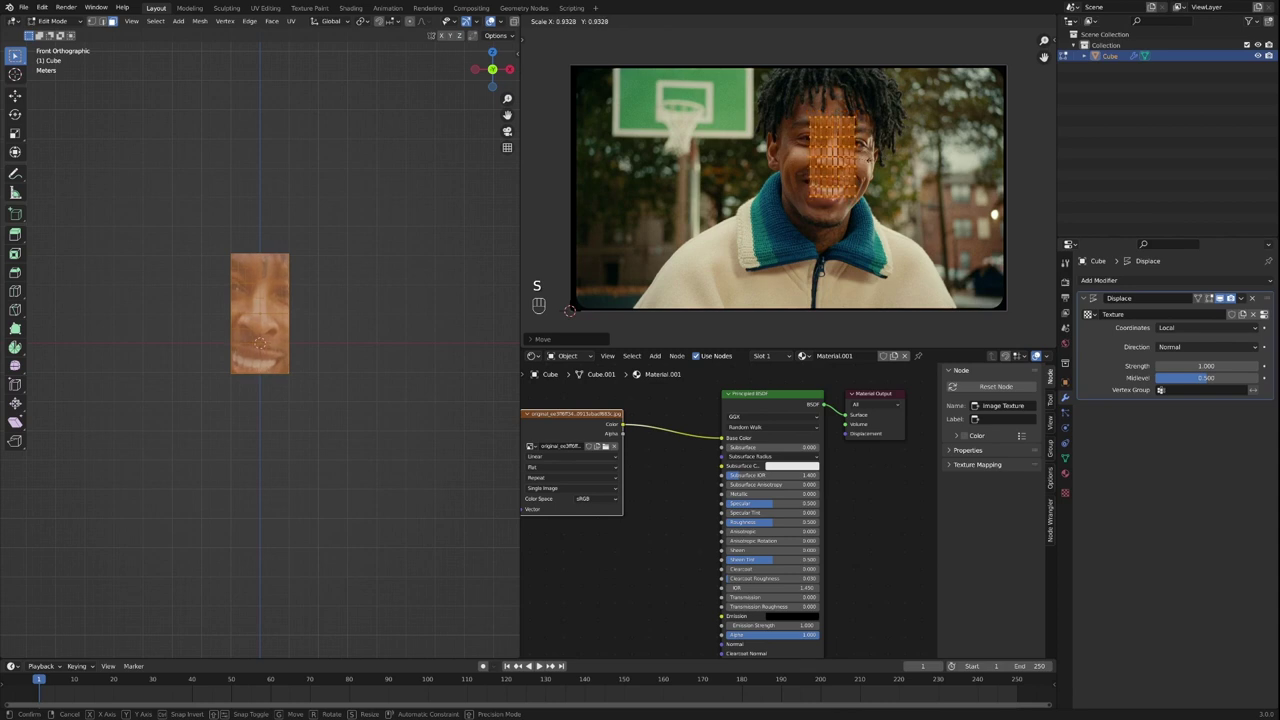
{"action": "left_click", "coordinate": [569, 310]}
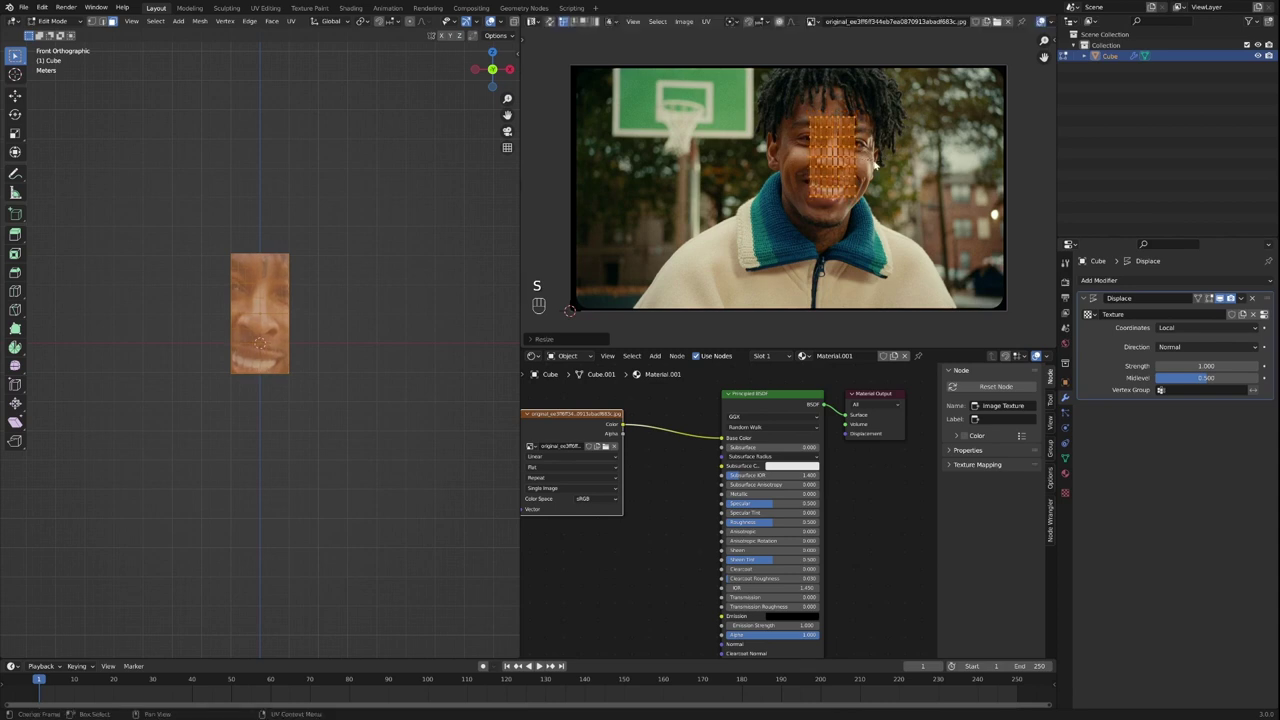
Clear the current selection and select all faces on the box's right side.
{"action": "left_click", "coordinate": [342, 358]}
{"action": "left_click_drag", "start_coordinate": [380, 309], "coordinate": [286, 378]}
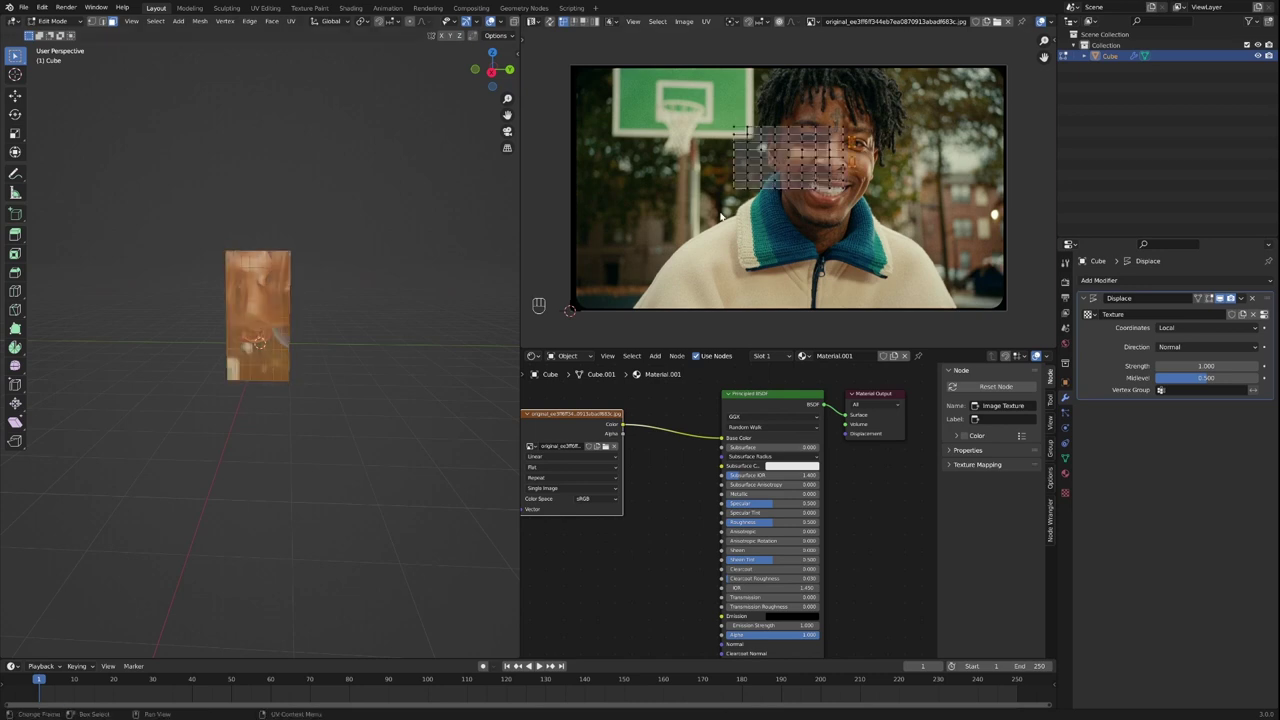
{"action": "left_click", "coordinate": [320, 368]}
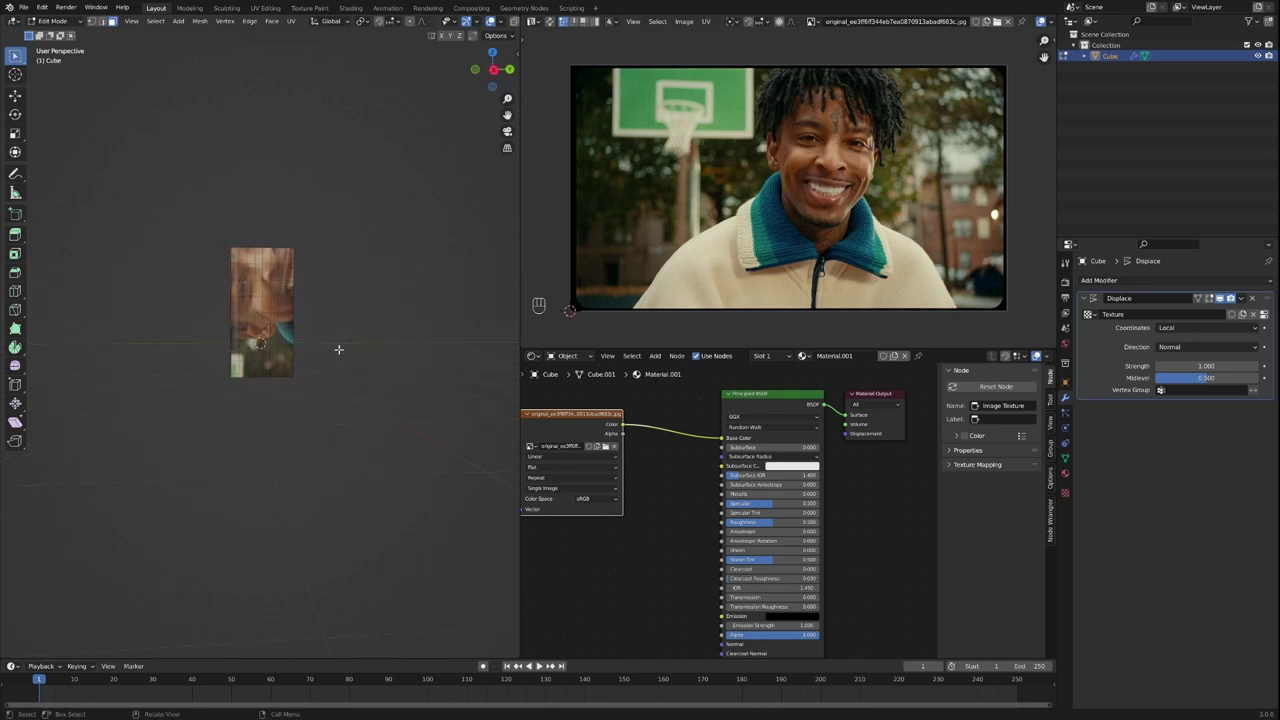
{"action": "left_click_drag", "start_coordinate": [230, 256], "coordinate": [290, 374]}
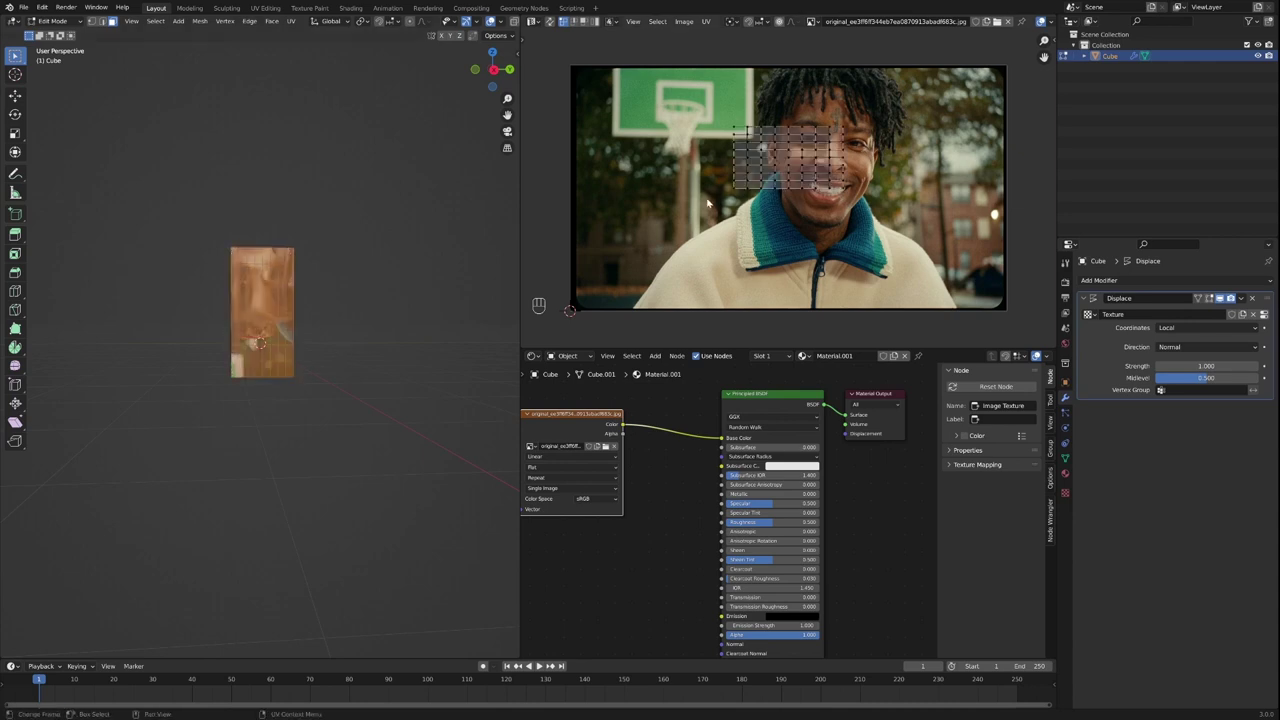
Rotate the right side's UVs upright over the face in the portrait and scale them down to about 0.8.
{"action": "key", "text": "a"}
{"action": "key", "text": "g"}
{"action": "key", "text": "r"}
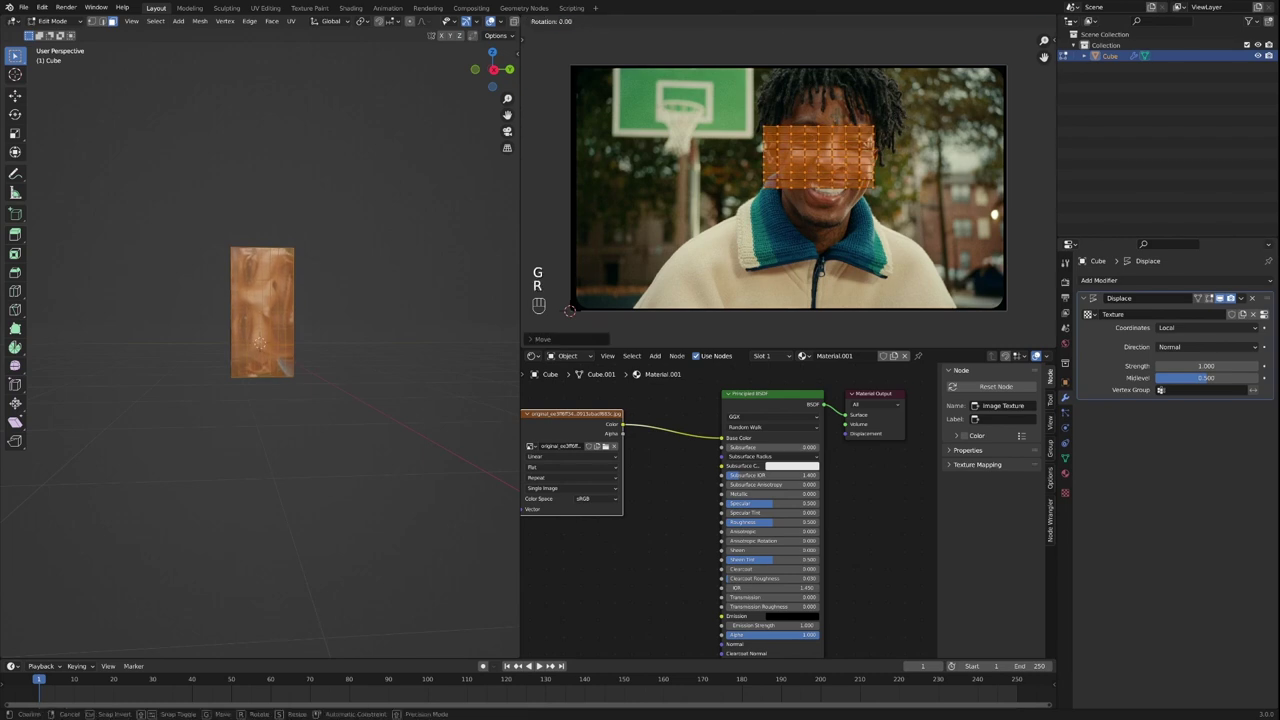
{"action": "key", "text": "g"}
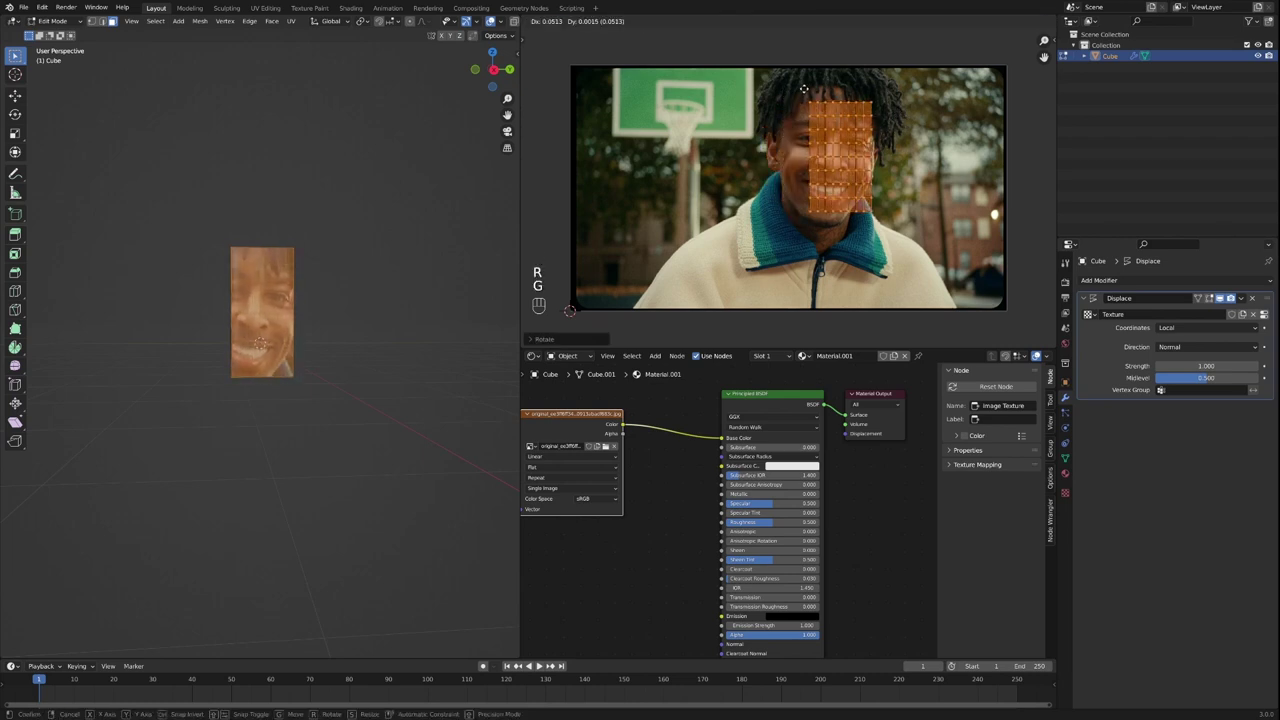
{"action": "left_click", "coordinate": [803, 89]}
{"action": "key", "text": "s"}
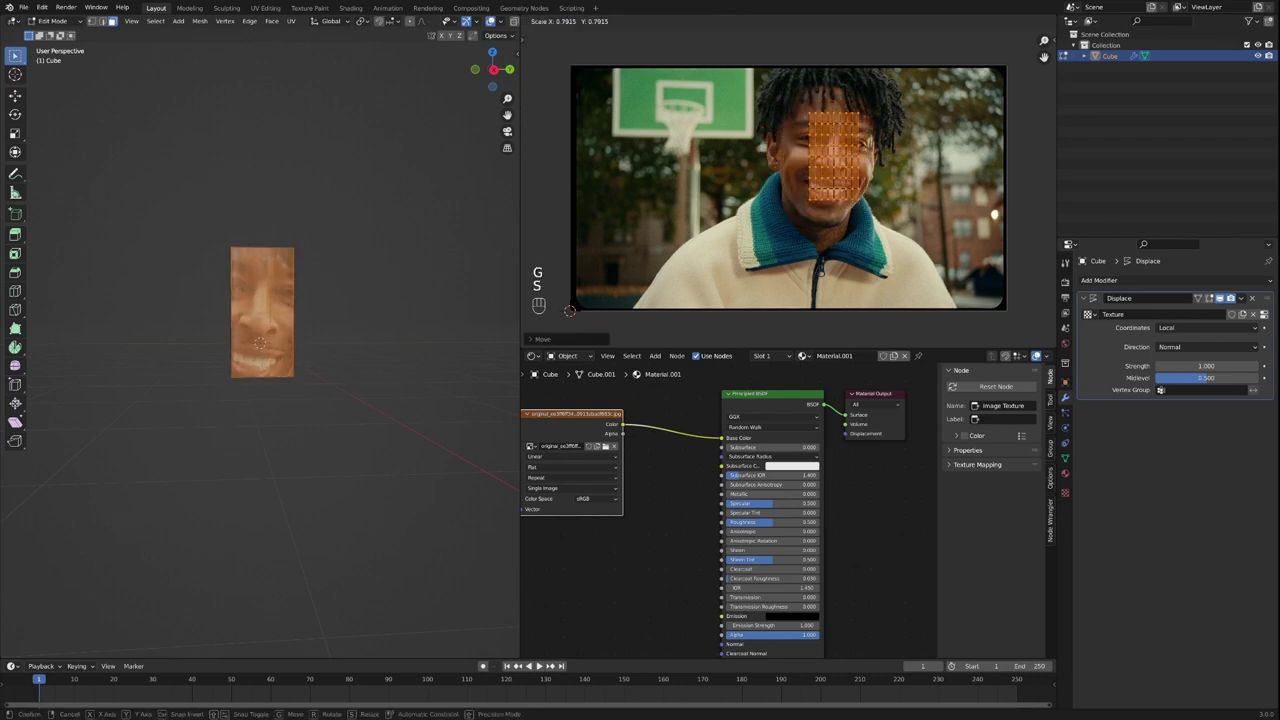
{"action": "key", "text": "Return"}
{"action": "key", "text": "g"}
{"action": "key", "text": "Return"}
Align the 3D view to back orthographic and select all faces on the box's back side.
{"action": "left_click_drag", "start_coordinate": [409, 269], "coordinate": [283, 263]}
{"action": "left_click", "coordinate": [492, 70]}
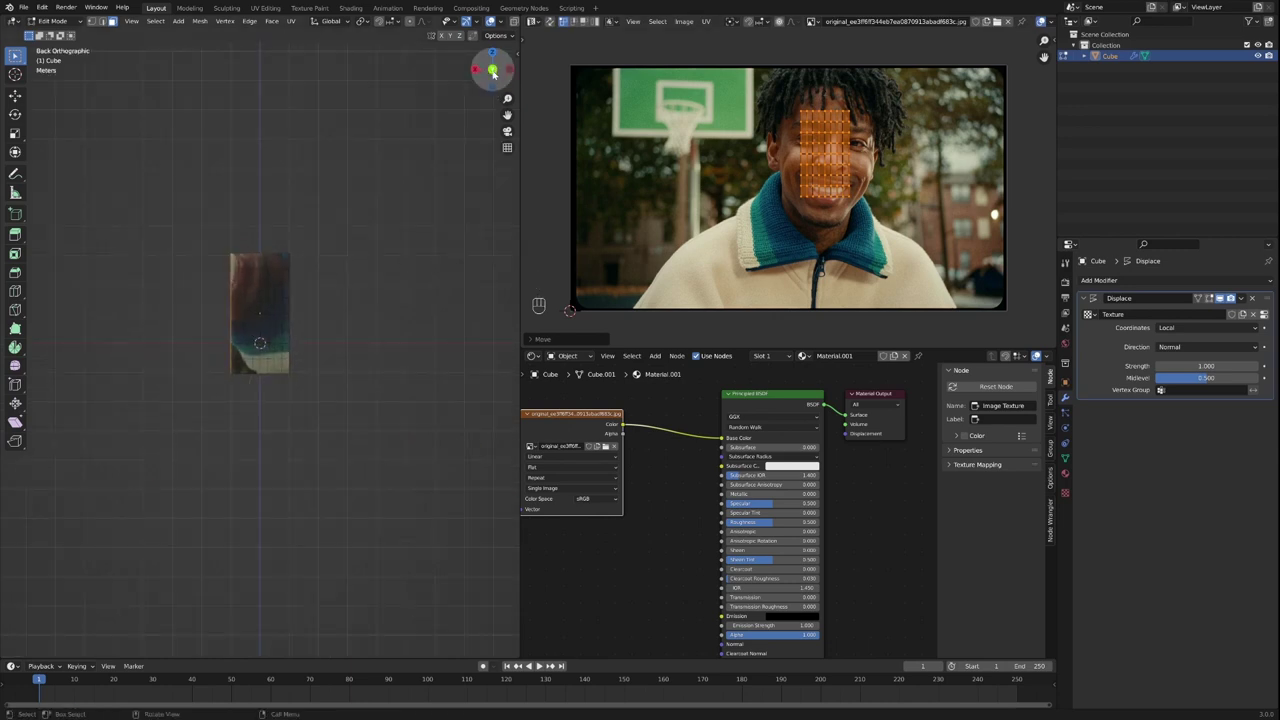
{"action": "left_click_drag", "start_coordinate": [229, 255], "coordinate": [292, 376]}
Move the back side's UVs over the face in the portrait, rotate them upright and scale them to fit.
{"action": "key", "text": "a"}
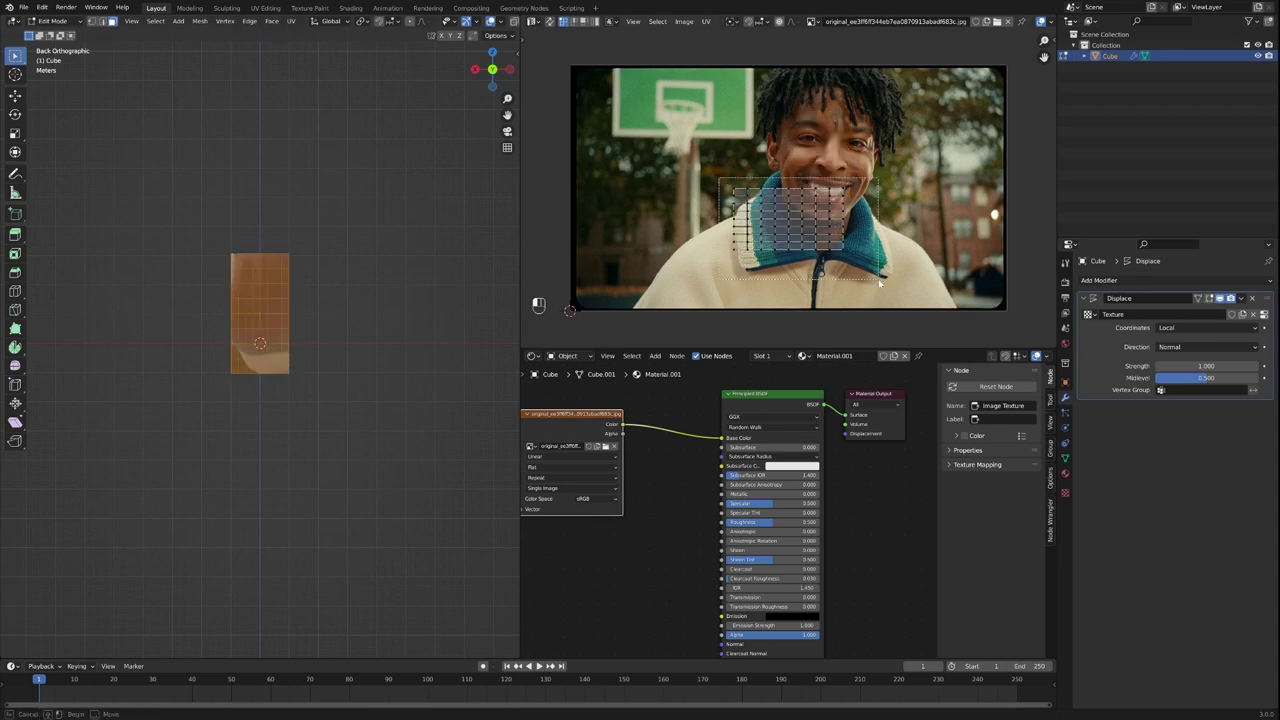
{"action": "key", "text": "g"}
{"action": "left_click", "coordinate": [853, 172]}
{"action": "key", "text": "r"}
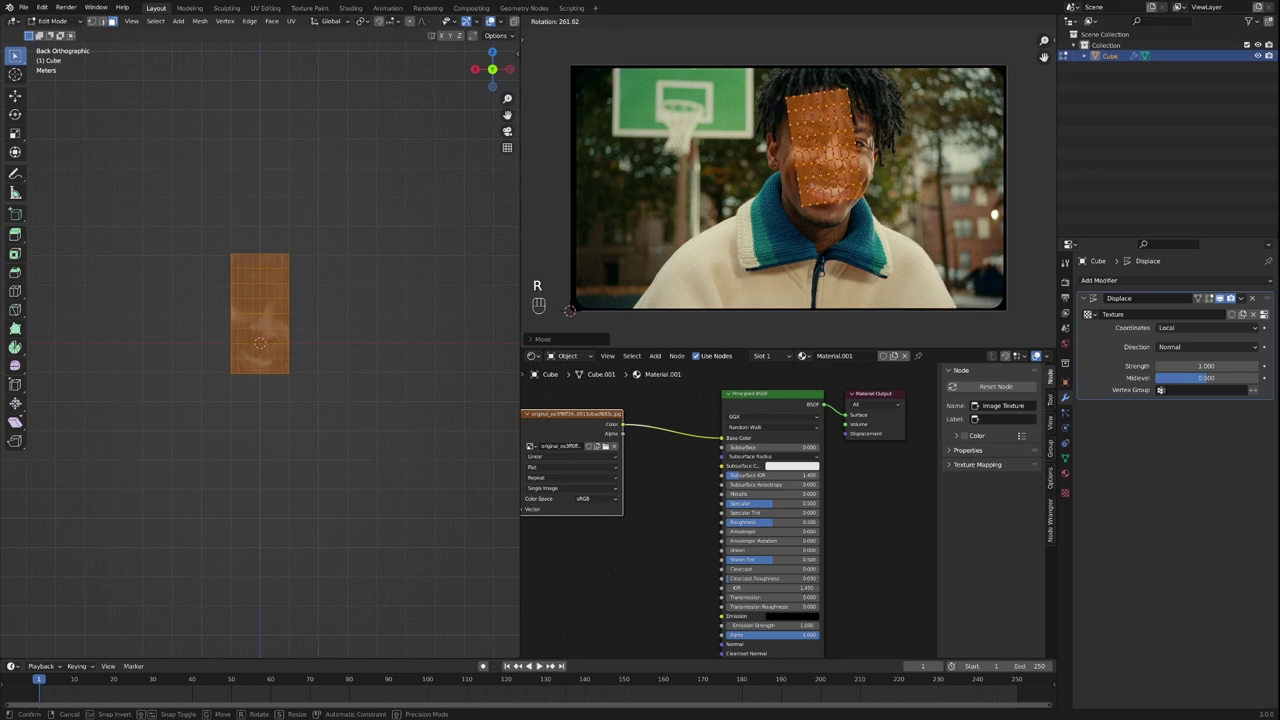
{"action": "left_click", "coordinate": [873, 100]}
{"action": "key", "text": "g"}
{"action": "left_click", "coordinate": [873, 110]}
{"action": "key", "text": "s"}
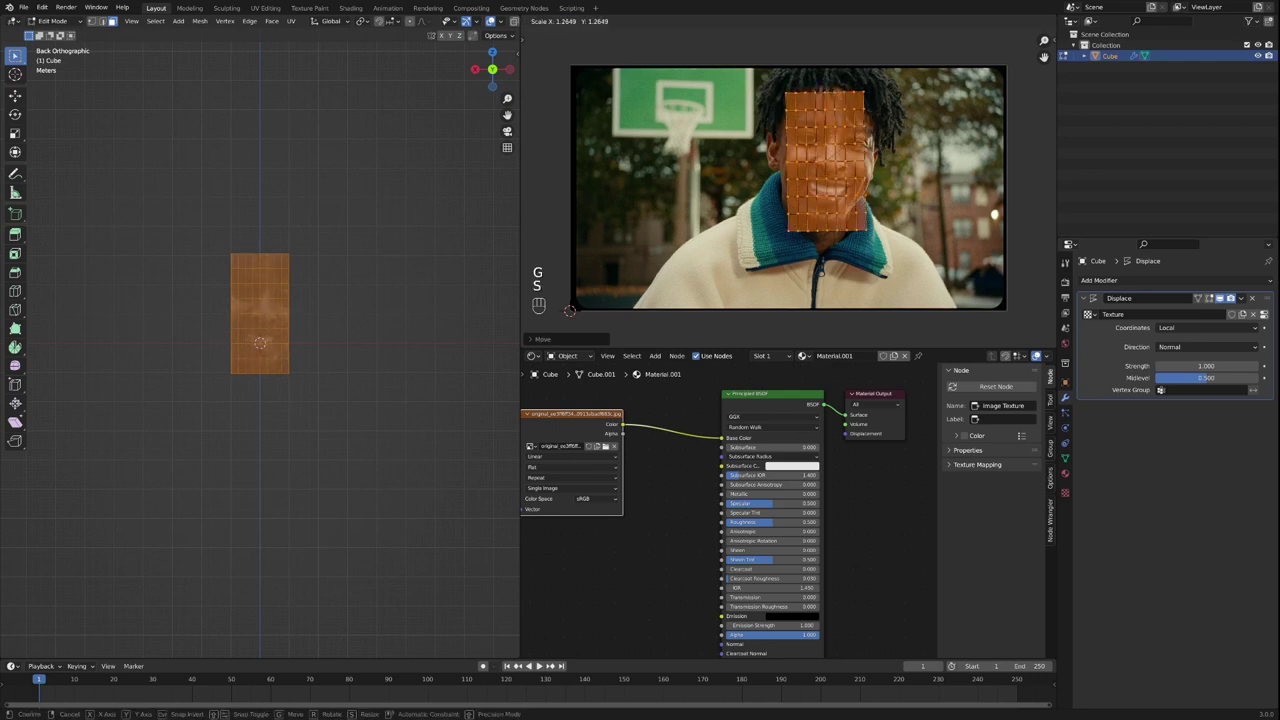
{"action": "left_click", "coordinate": [357, 280]}
{"action": "left_click", "coordinate": [541, 95]}
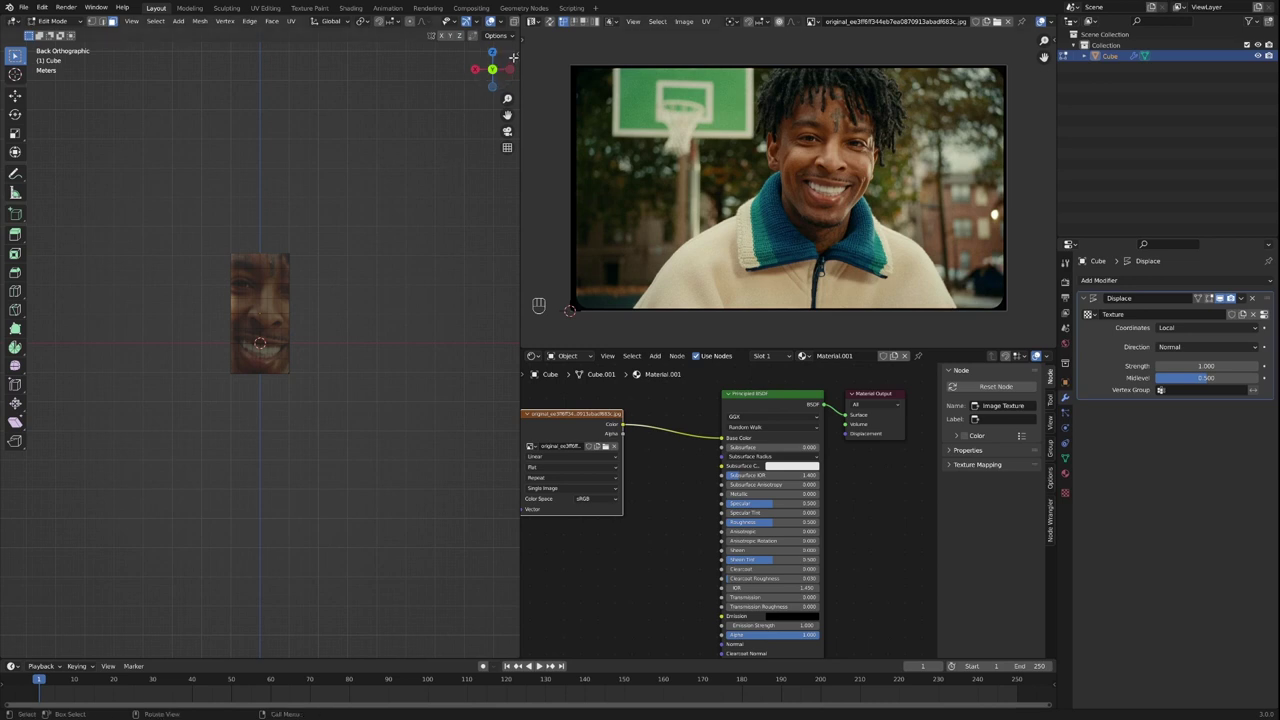
Select the faces on the box's left side and fit their UVs over the portrait's face, rotated roughly upright and scaled down.
{"action": "left_click", "coordinate": [509, 69]}
{"action": "left_click_drag", "start_coordinate": [229, 259], "coordinate": [292, 374]}
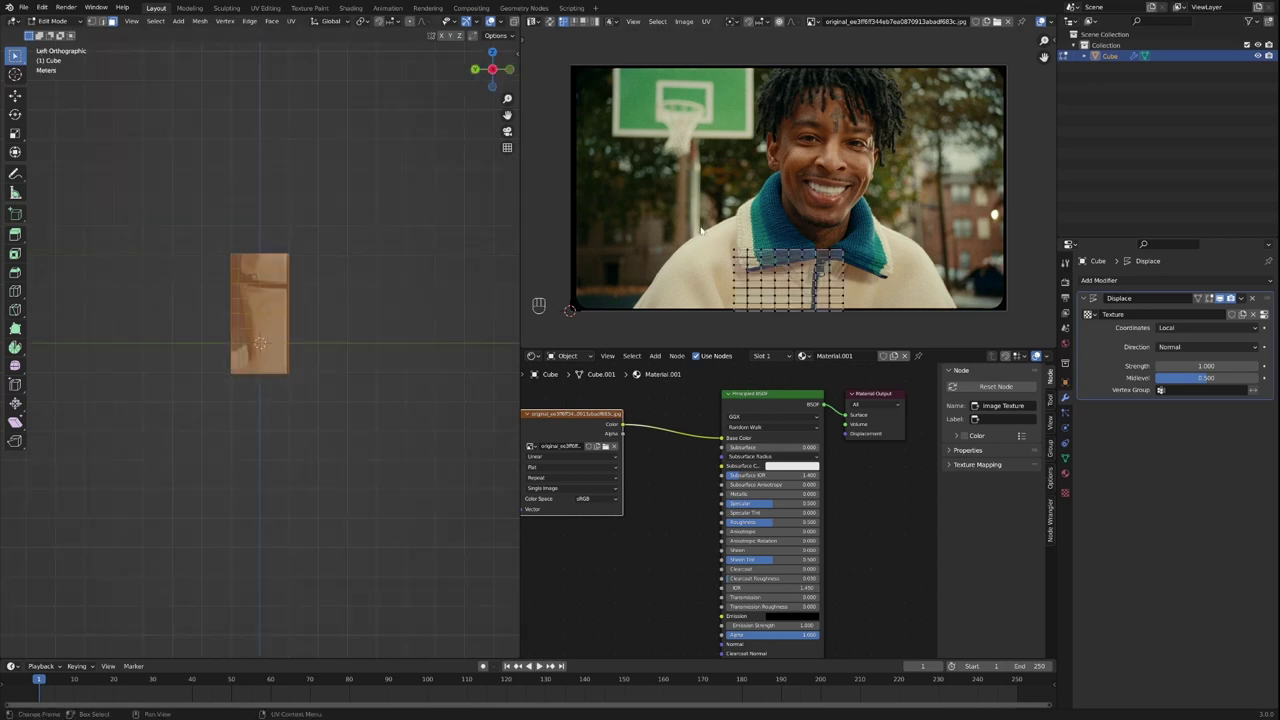
{"action": "key", "text": "a"}
{"action": "key", "text": "g"}
{"action": "left_click", "coordinate": [731, 105]}
{"action": "key", "text": "r"}
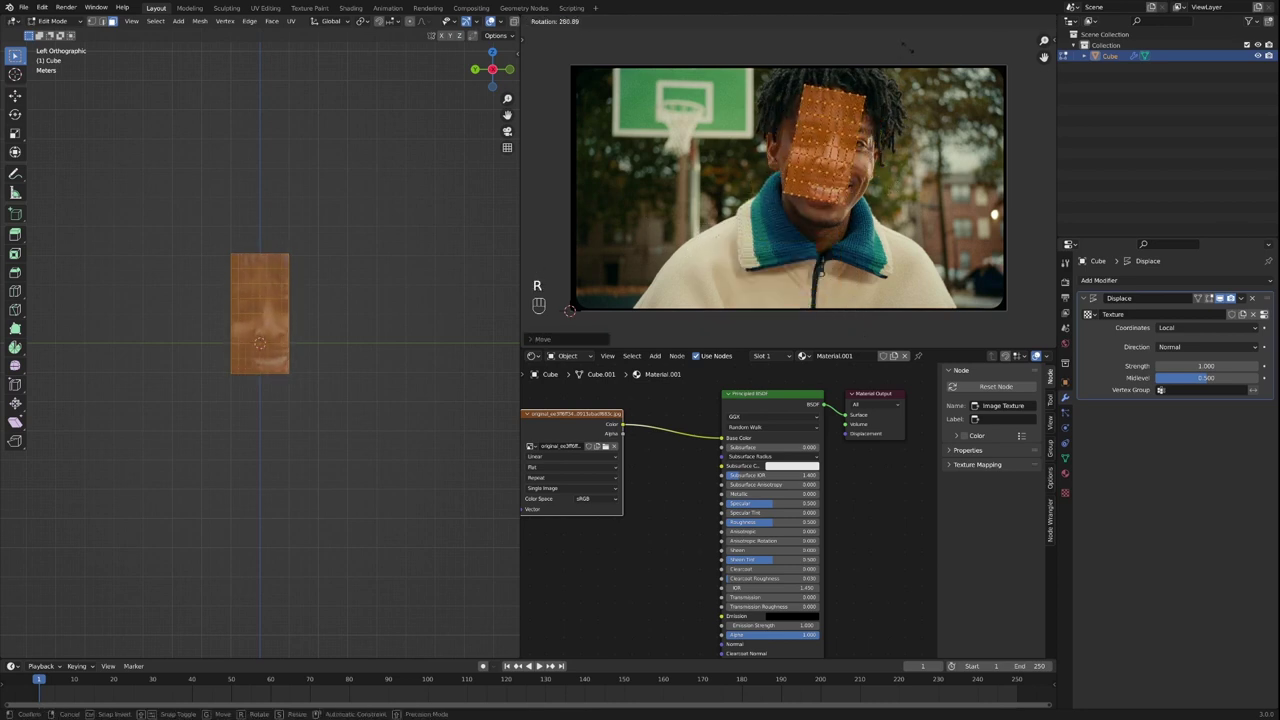
{"action": "key", "text": "g"}
{"action": "key", "text": "s"}
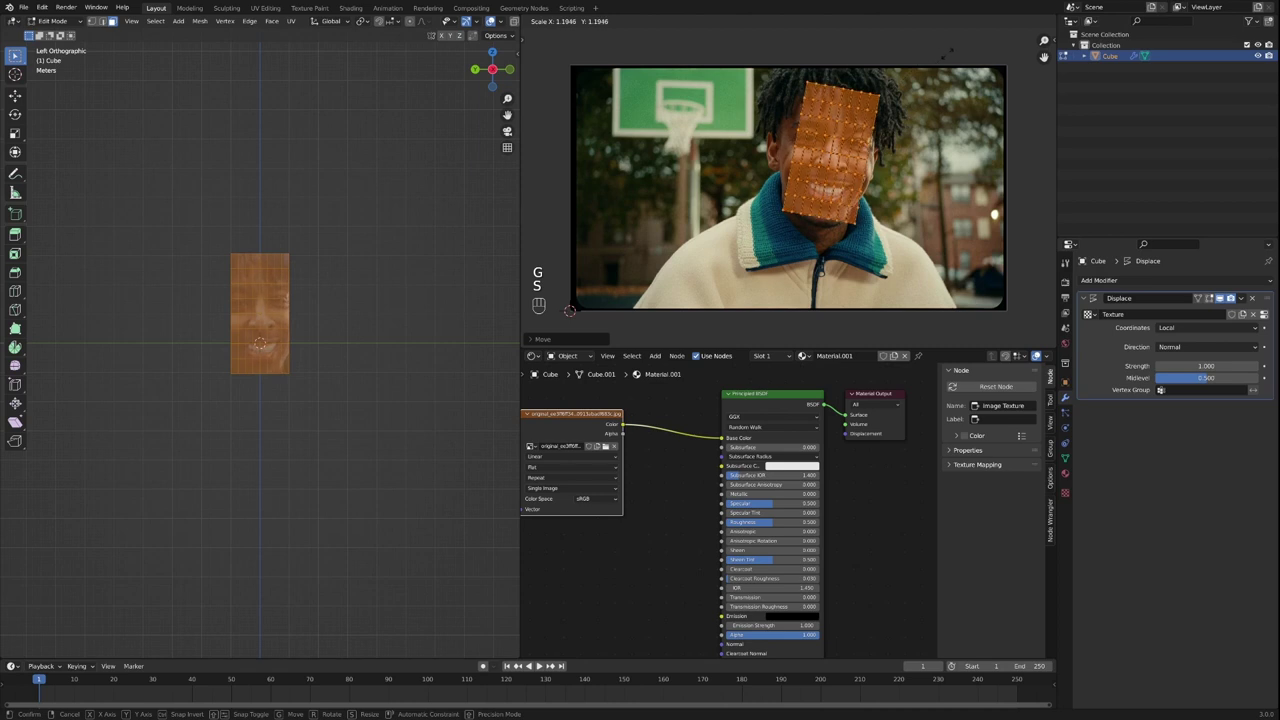
{"action": "left_click", "coordinate": [867, 79]}
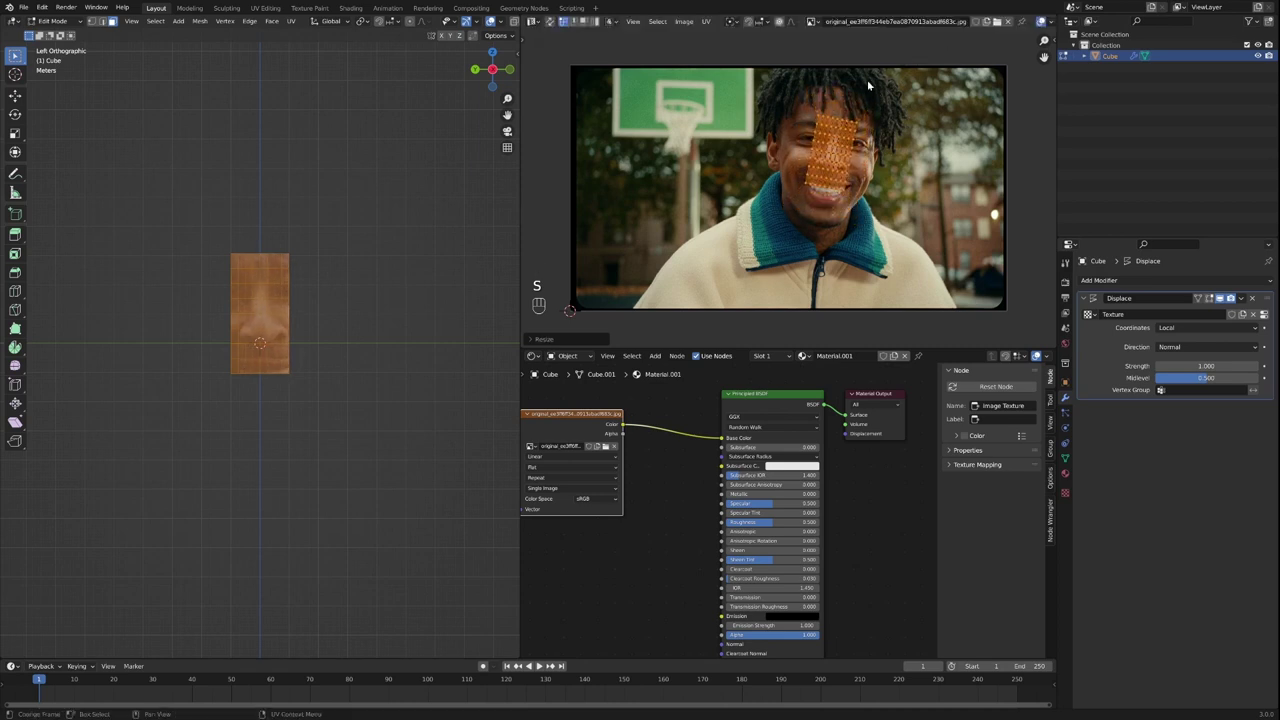
{"action": "key", "text": "g"}
{"action": "left_click", "coordinate": [855, 74]}
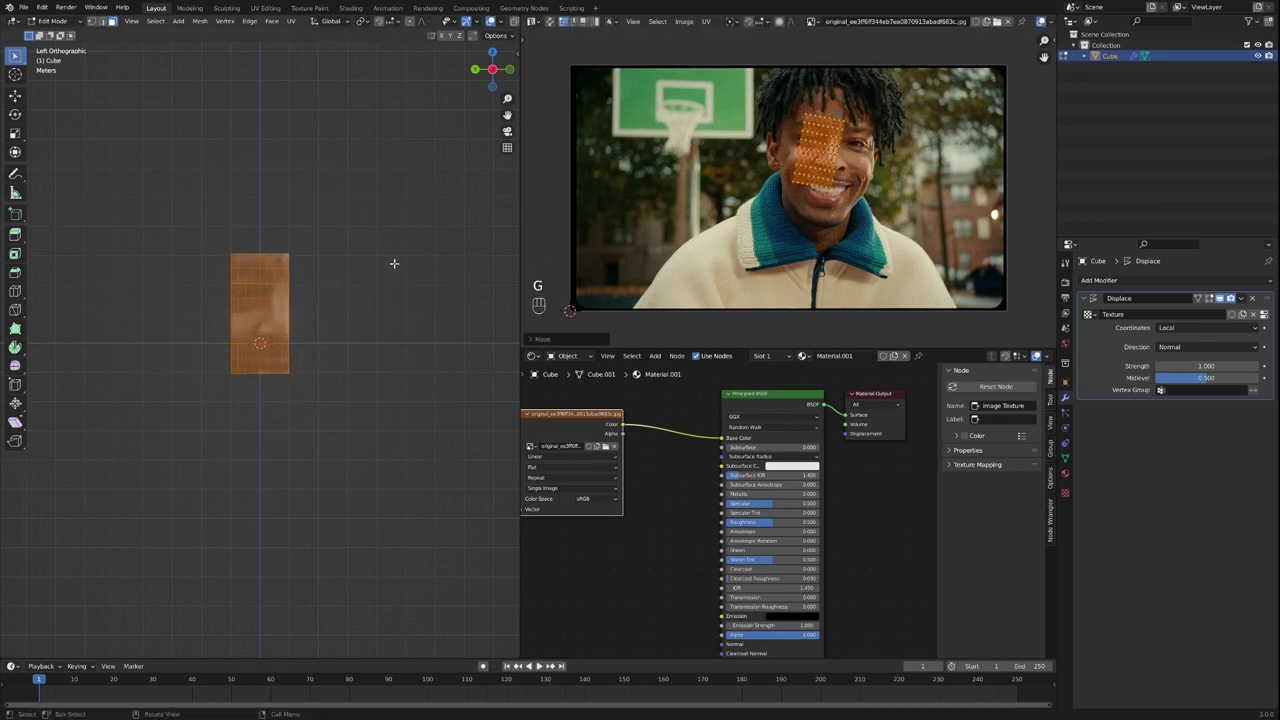
{"action": "left_click_drag", "start_coordinate": [394, 263], "coordinate": [326, 358]}
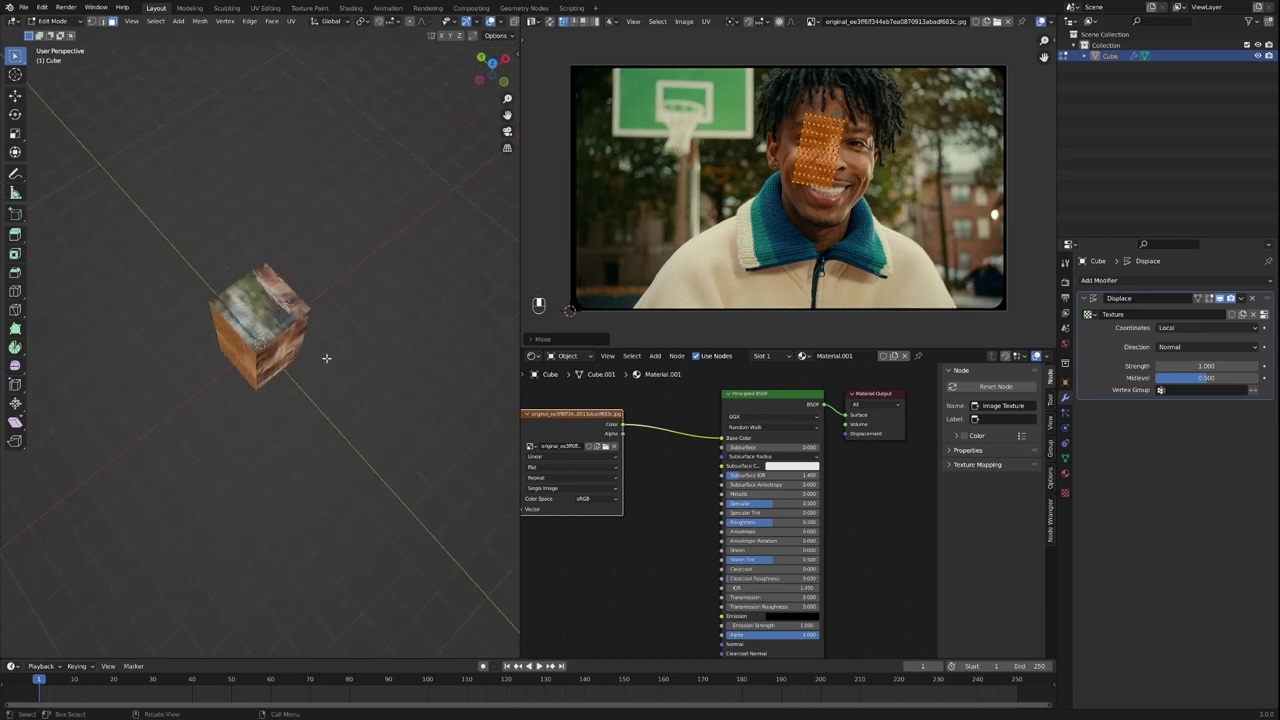
{"action": "left_click_drag", "start_coordinate": [266, 315], "coordinate": [300, 343]}
{"action": "key", "text": "b"}
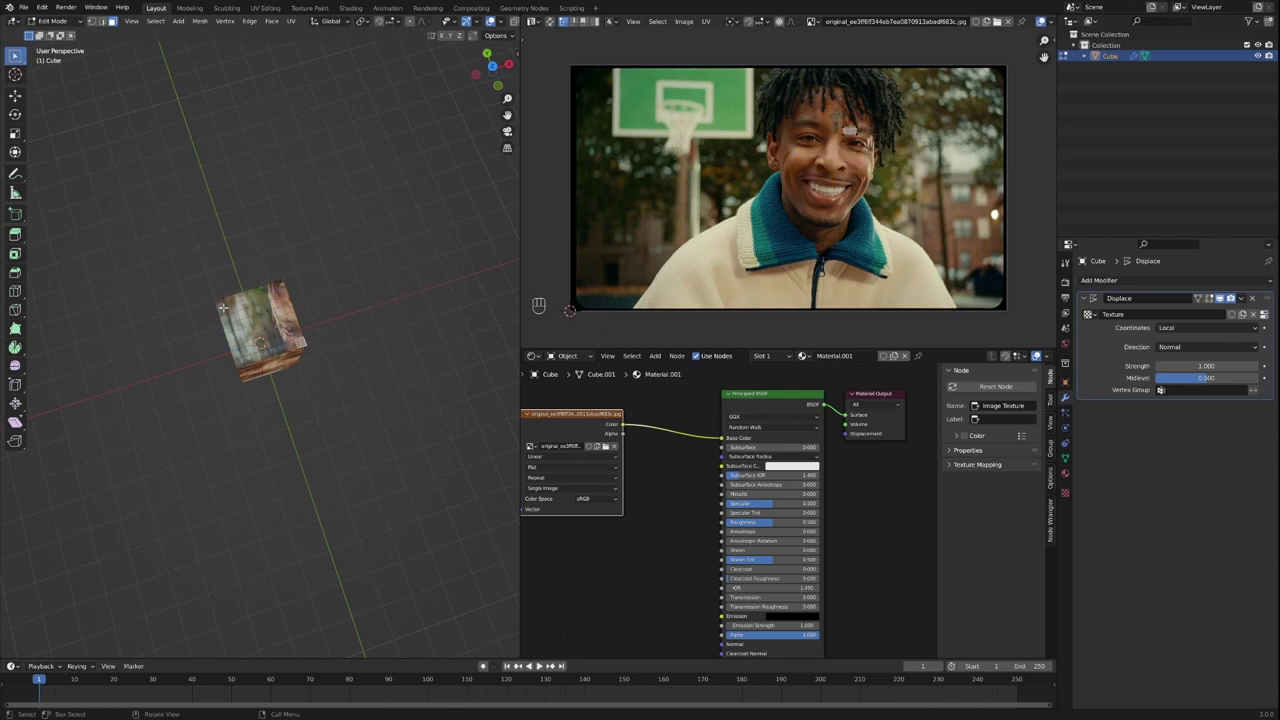
{"action": "left_click", "coordinate": [220, 304], "text": "alt"}
{"action": "left_click", "coordinate": [220, 304]}
{"action": "left_click", "coordinate": [314, 342], "text": "alt+shift"}
{"action": "left_click", "coordinate": [302, 341]}
{"action": "left_click_drag", "start_coordinate": [409, 286], "coordinate": [332, 194]}
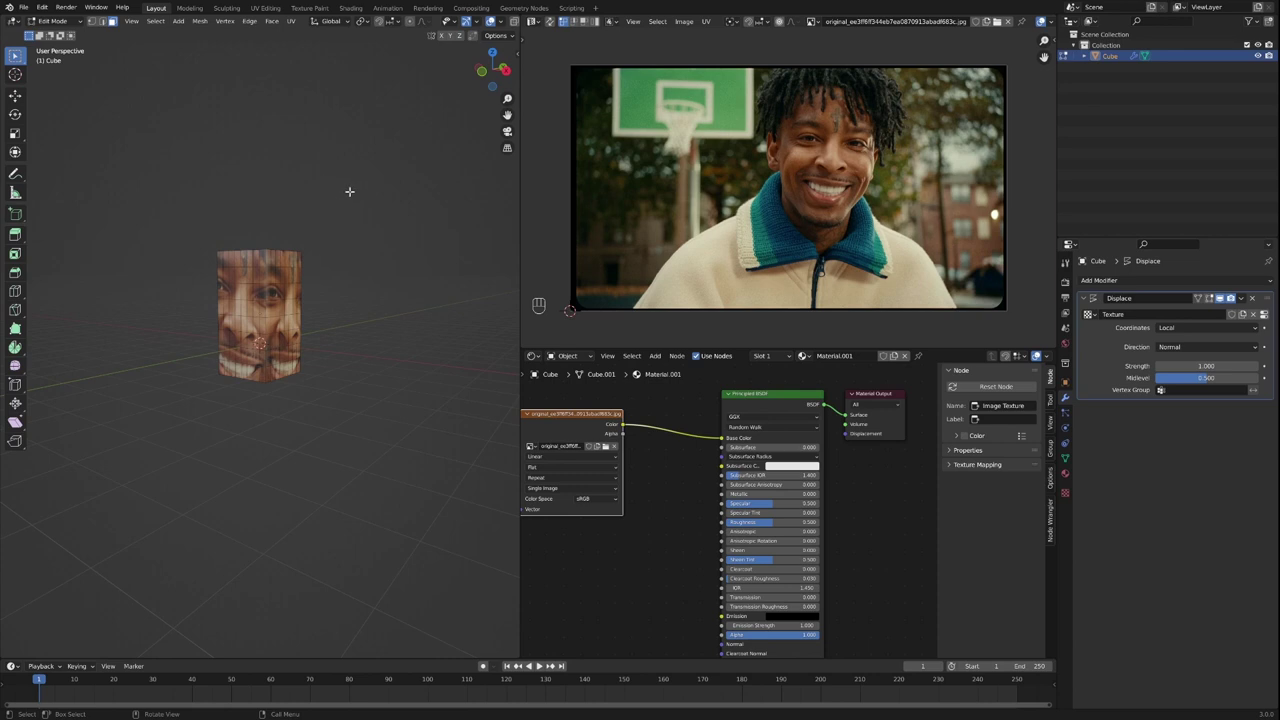
Return to Object Mode and examine how the portrait maps onto the displaced box from several sides.
{"action": "key", "text": "Tab"}
{"action": "left_click_drag", "start_coordinate": [365, 247], "coordinate": [480, 240]}
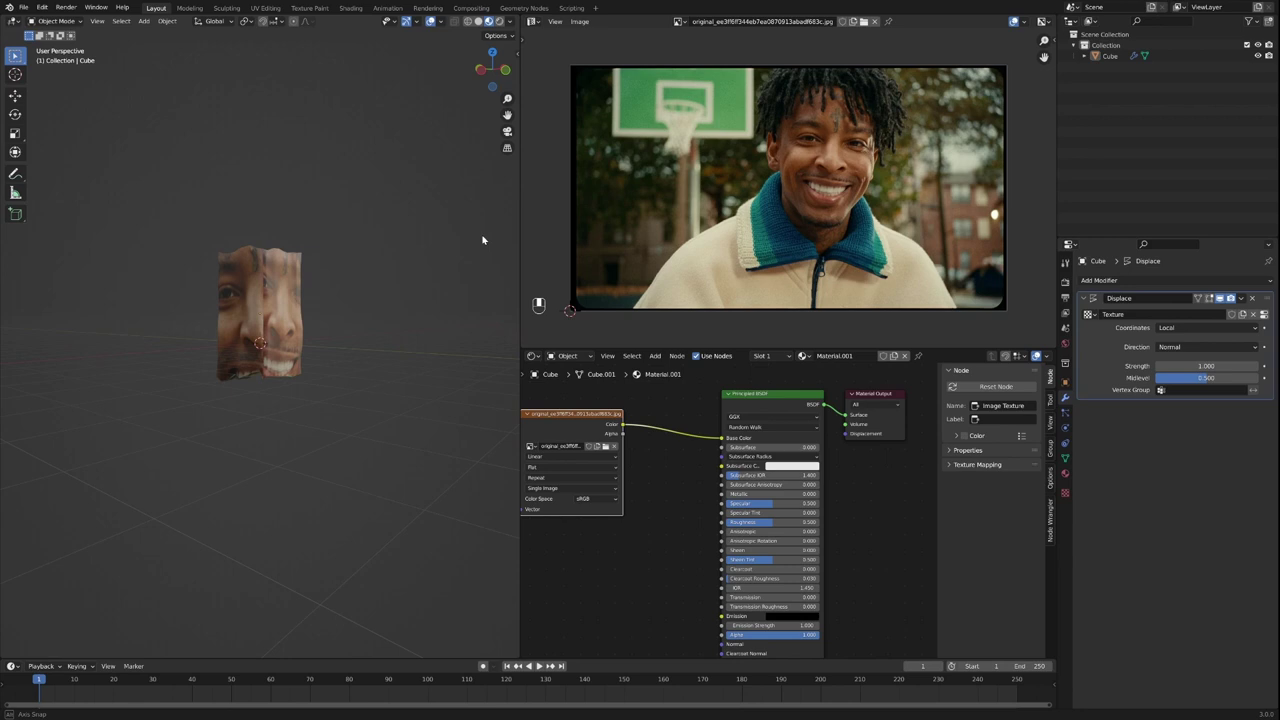
{"action": "left_click_drag", "start_coordinate": [482, 240], "coordinate": [483, 240]}
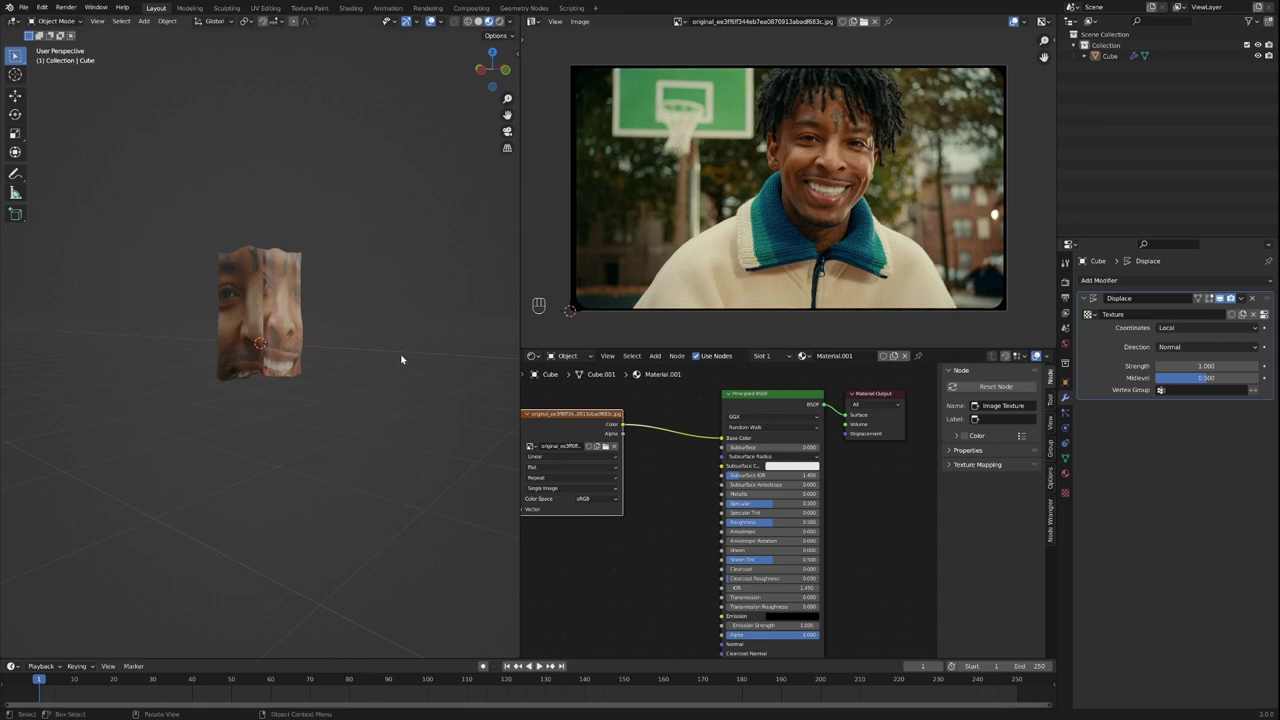
{"action": "left_click_drag", "start_coordinate": [380, 348], "coordinate": [314, 347]}
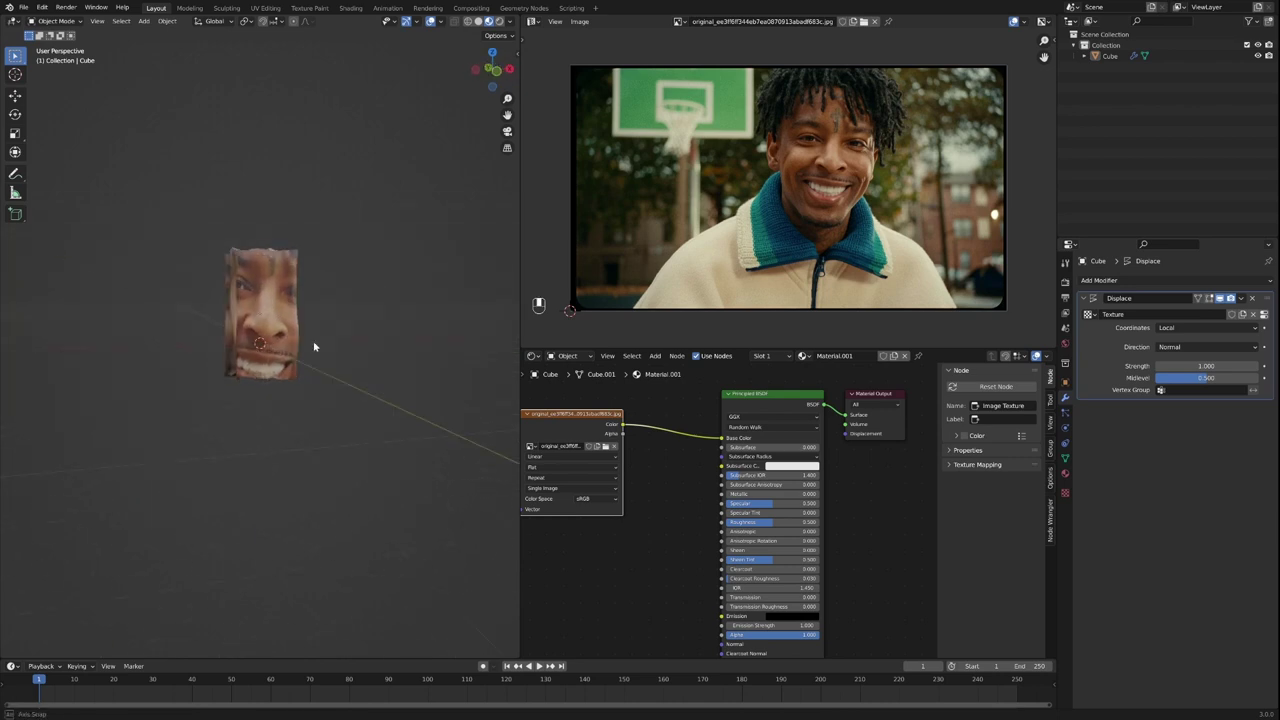
{"action": "key", "text": "grave"}
{"action": "left_click", "coordinate": [232, 308]}
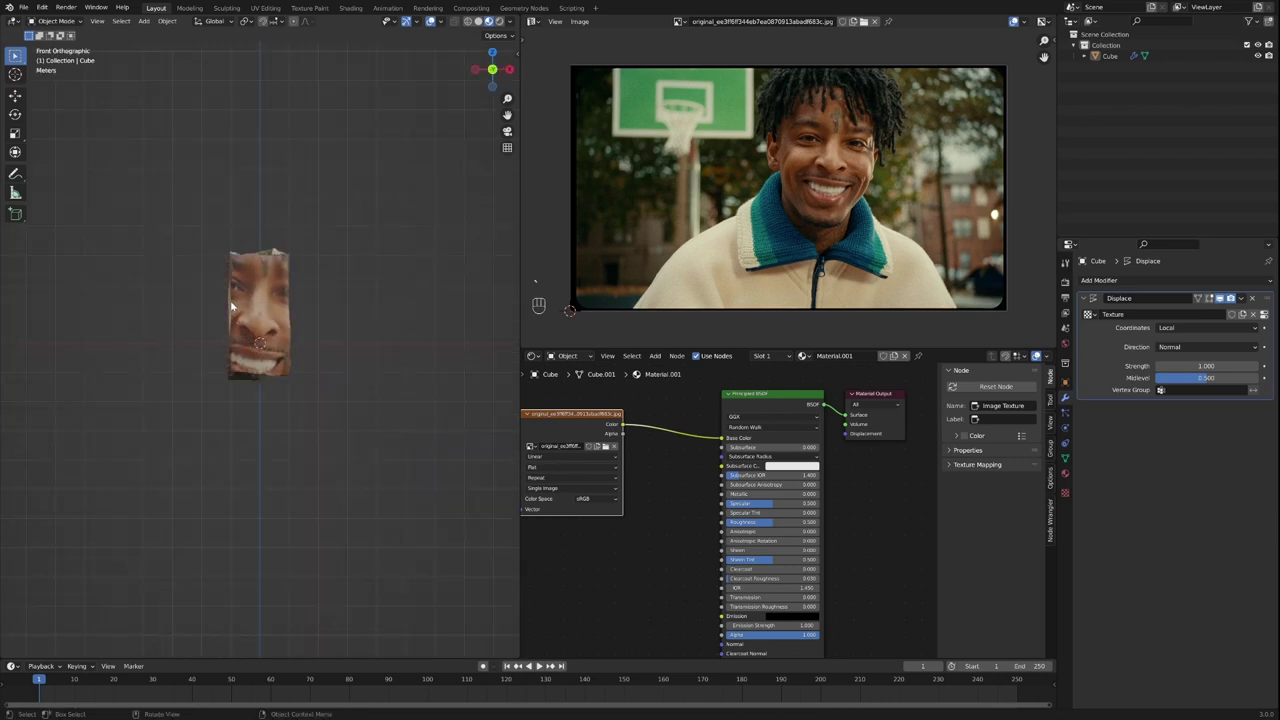
{"action": "left_click_drag", "start_coordinate": [366, 360], "coordinate": [320, 364]}
Switch the 3D view to Rendered shading and use christmas_photo_studio_04_2k.exr as the world's environment texture.
{"action": "key", "text": "z"}
{"action": "left_click", "coordinate": [331, 255]}
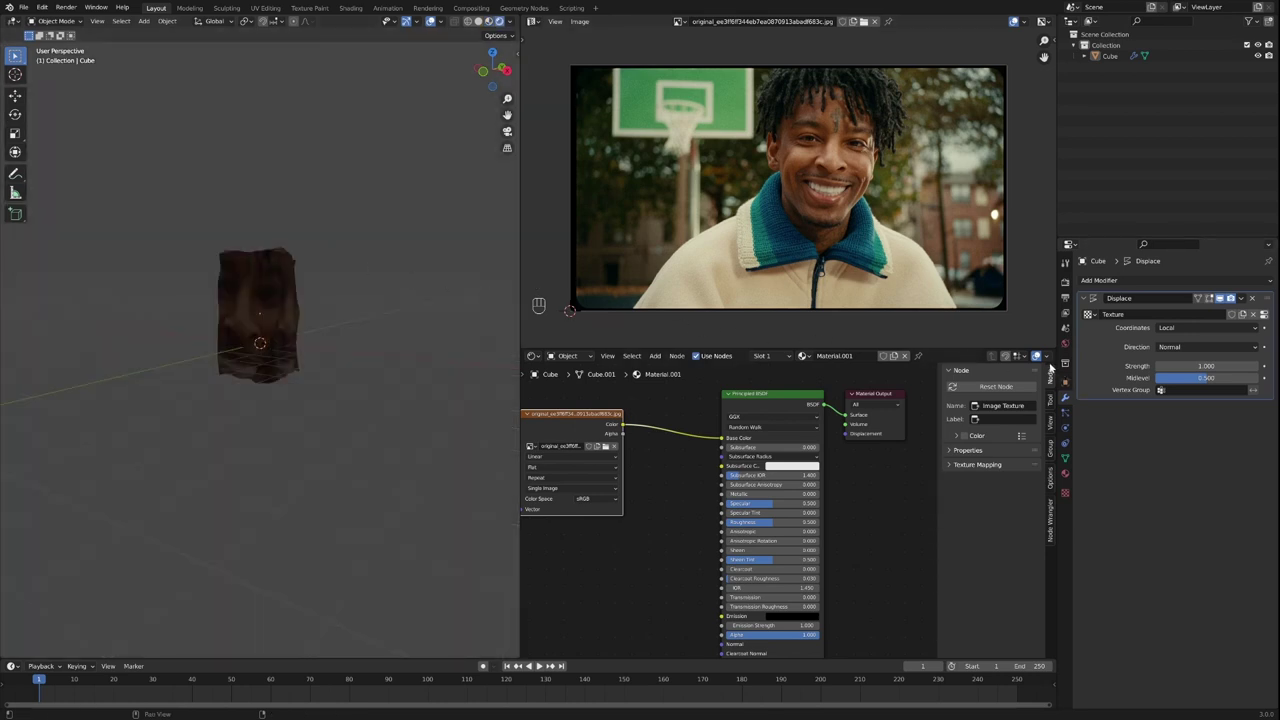
{"action": "left_click", "coordinate": [1065, 344]}
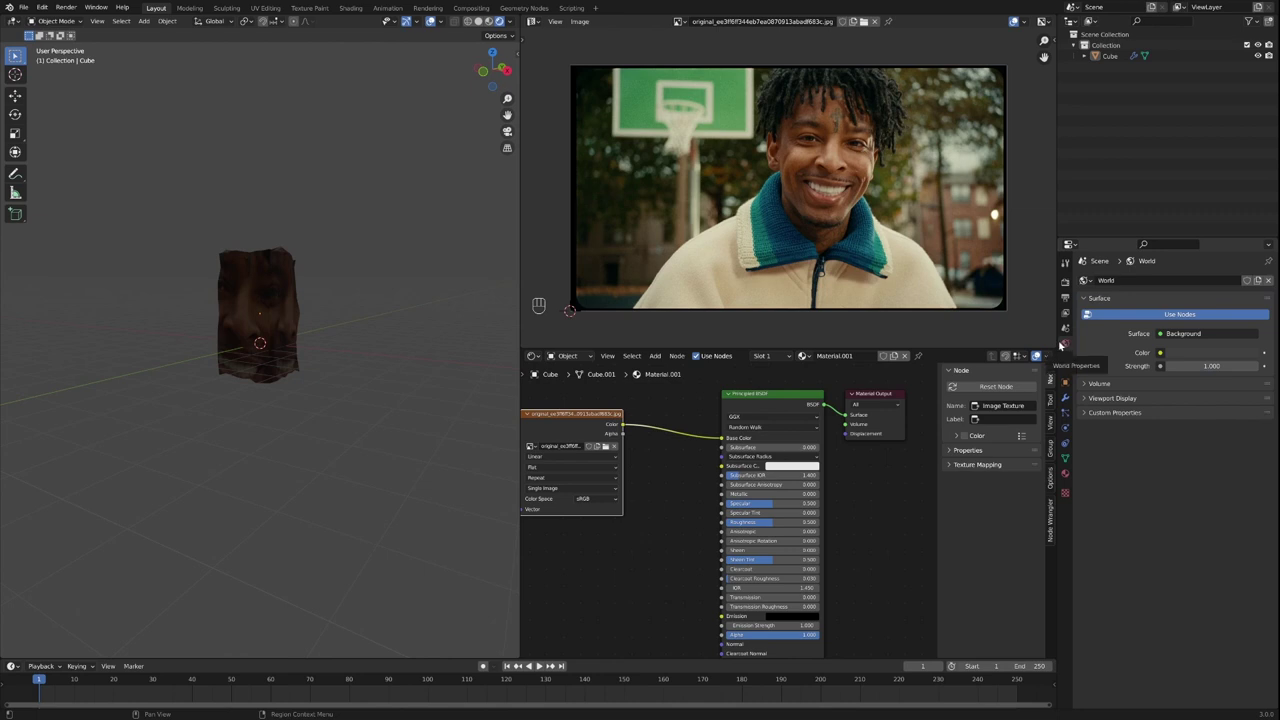
{"action": "left_click", "coordinate": [1160, 352]}
{"action": "left_click", "coordinate": [965, 401]}
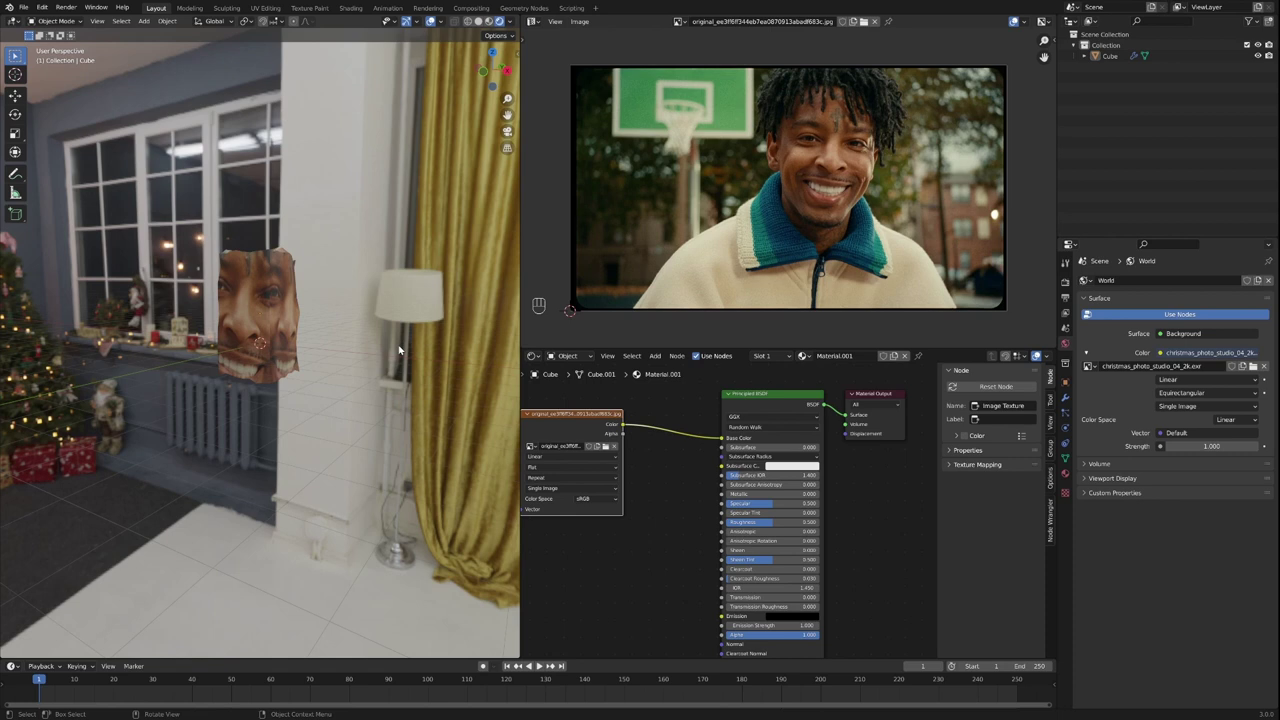
{"action": "left_click_drag", "start_coordinate": [404, 345], "coordinate": [416, 341]}
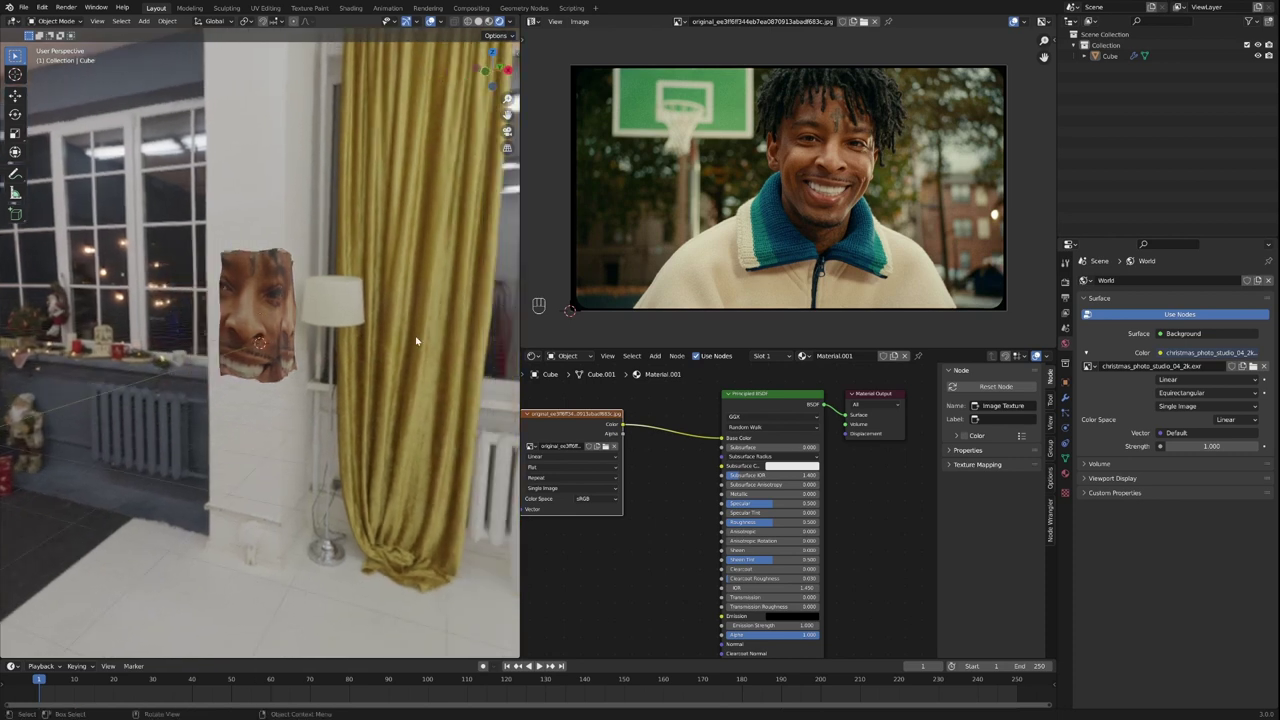
Add a camera from the front orthographic view and move it back, away from the box's front.
{"action": "key", "text": "grave"}
{"action": "left_click", "coordinate": [363, 309]}
{"action": "key", "text": "shift+a"}
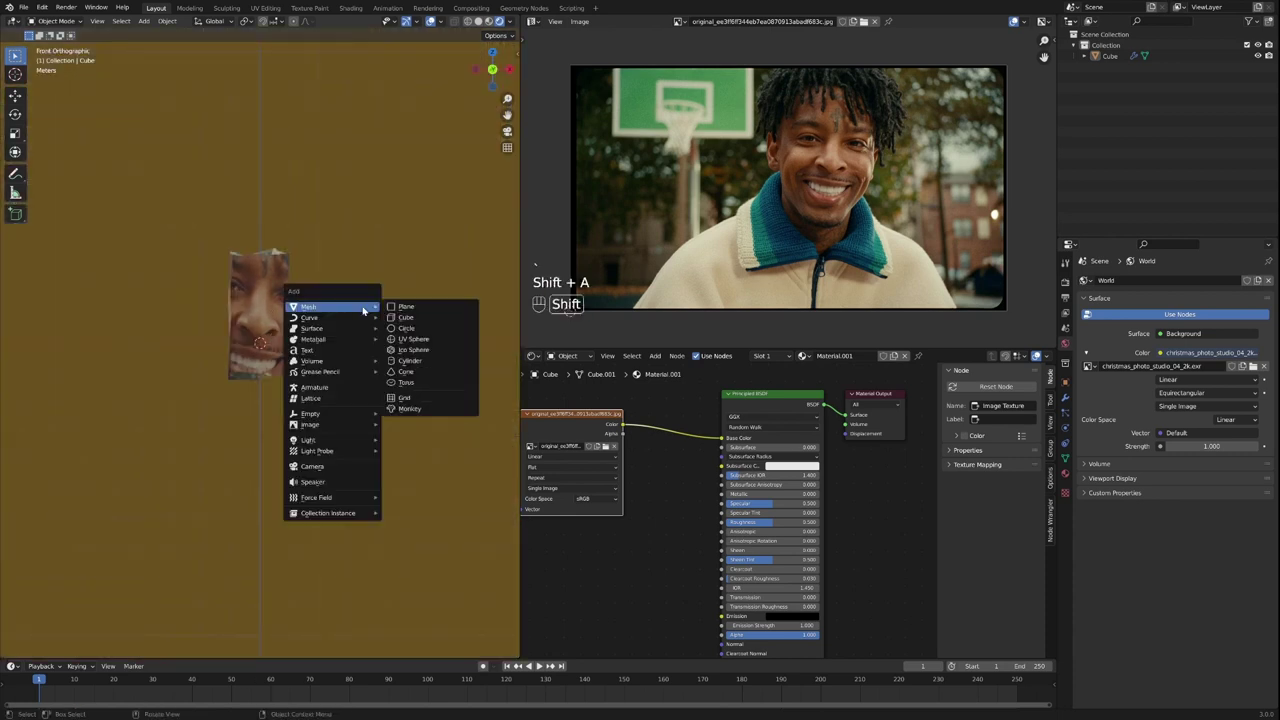
{"action": "left_click", "coordinate": [345, 470]}
{"action": "left_click_drag", "start_coordinate": [399, 404], "coordinate": [306, 419]}
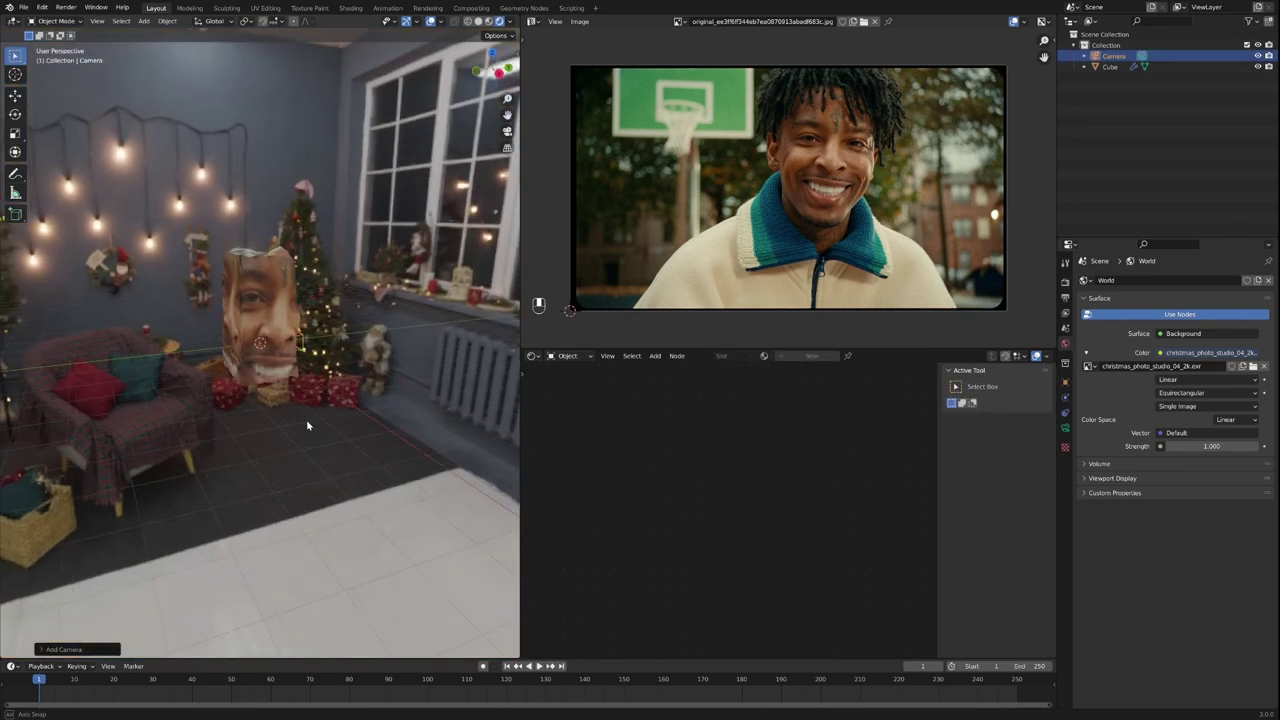
{"action": "key", "text": "g"}
{"action": "left_click", "coordinate": [346, 318]}
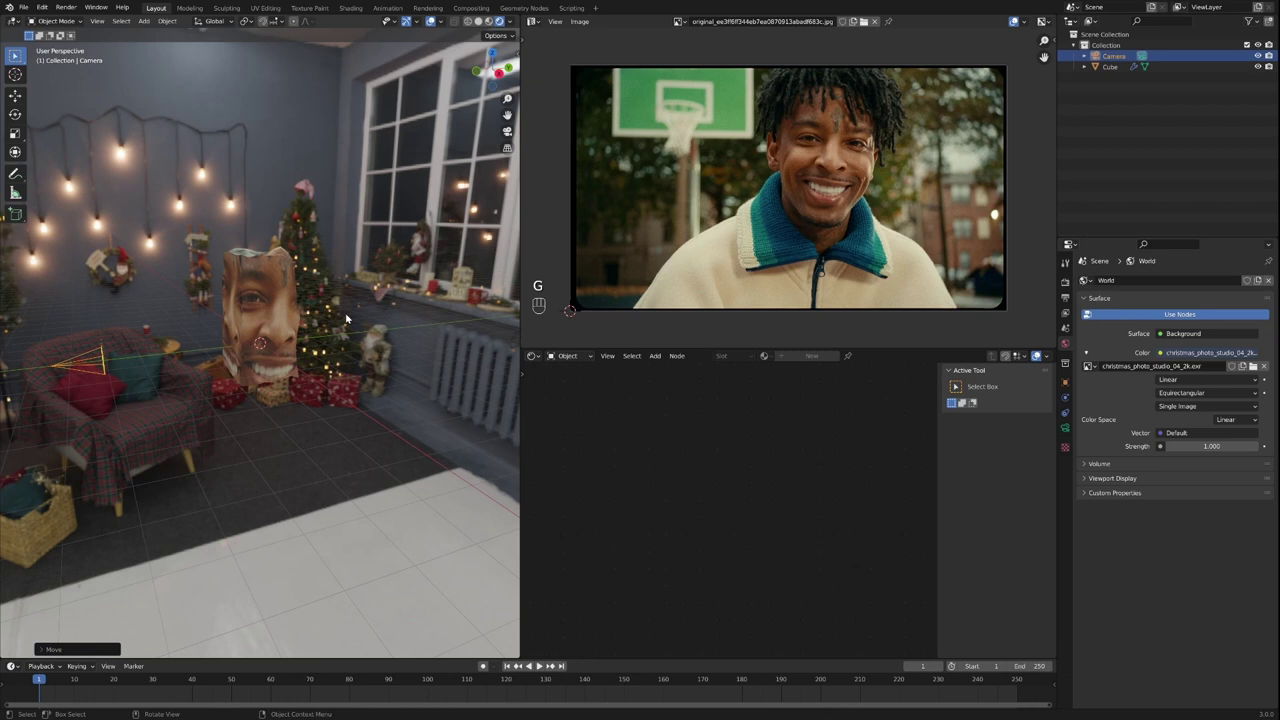
Change the image editor area to a second 3D Viewport.
{"action": "left_click", "coordinate": [533, 21]}
{"action": "left_click", "coordinate": [570, 53]}
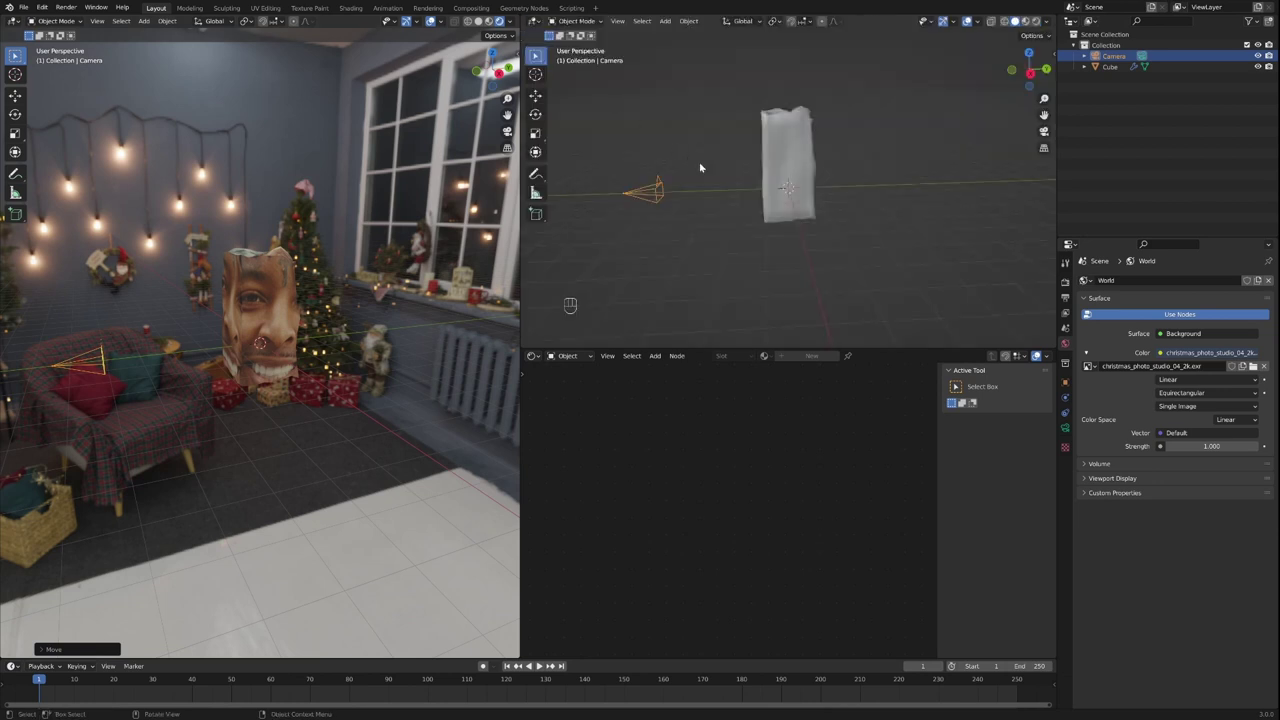
Look through the camera in the second 3D viewport and show it in Rendered shading.
{"action": "key", "text": "grave"}
{"action": "left_click", "coordinate": [651, 214]}
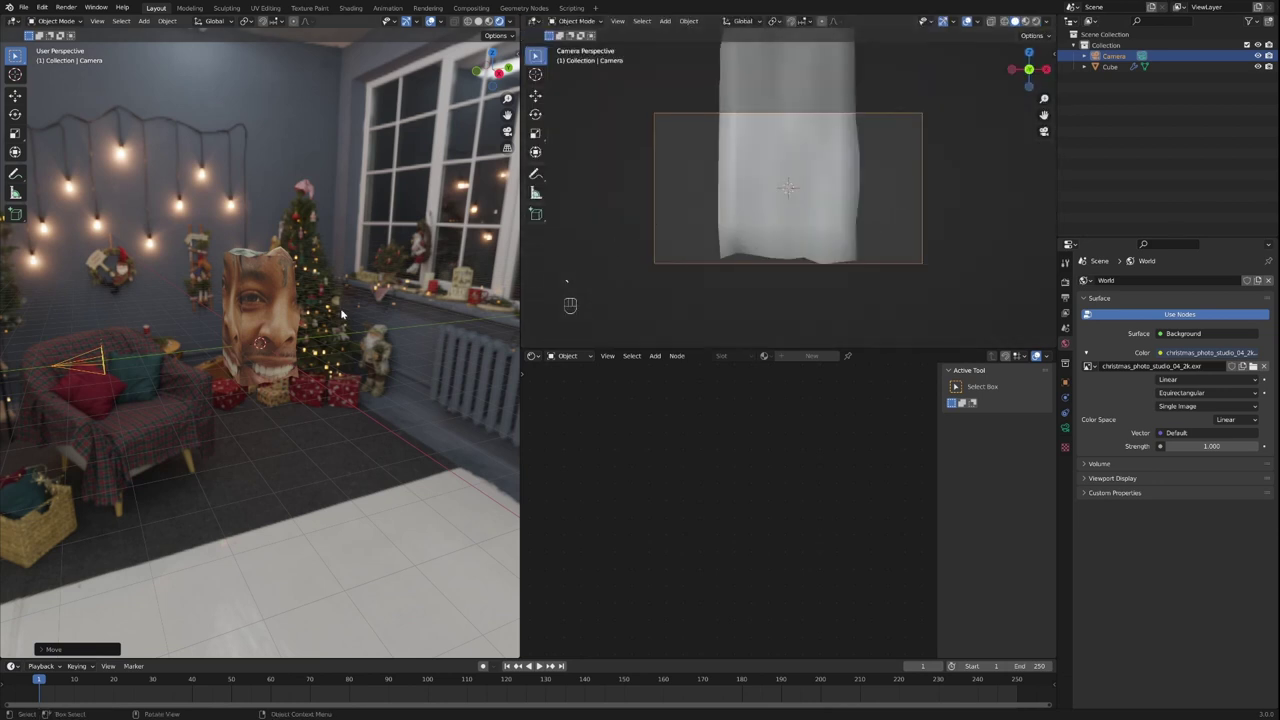
{"action": "left_click", "coordinate": [185, 357]}
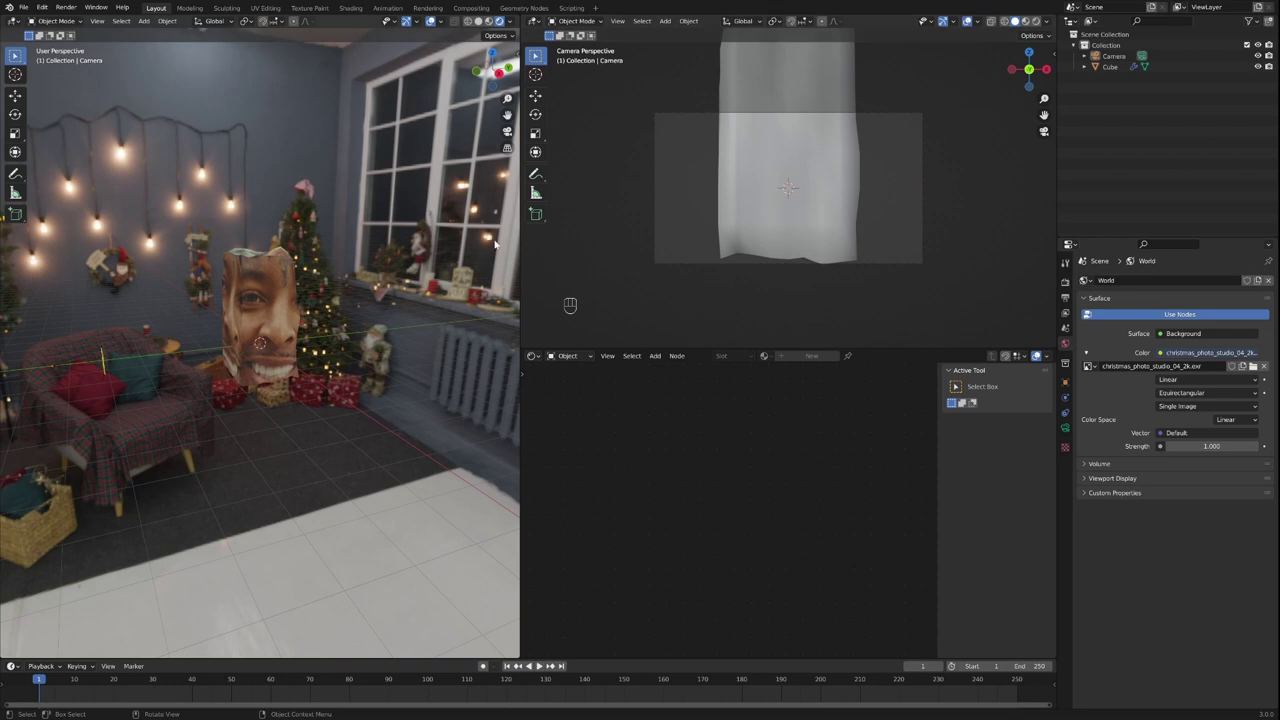
{"action": "key", "text": "z"}
{"action": "left_click", "coordinate": [737, 234]}
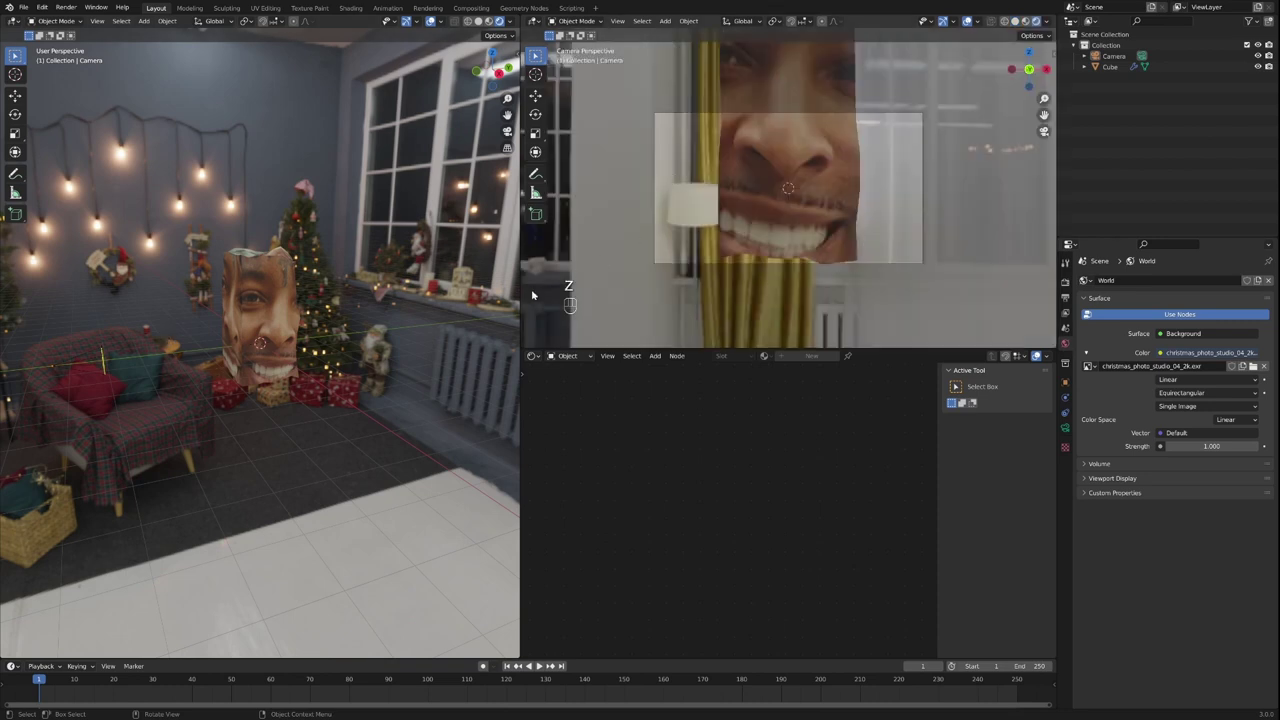
Move the camera farther back along the Y axis and raise it so the whole box fits in the frame.
{"action": "left_click", "coordinate": [72, 367]}
{"action": "key", "text": "g"}
{"action": "key", "text": "y"}
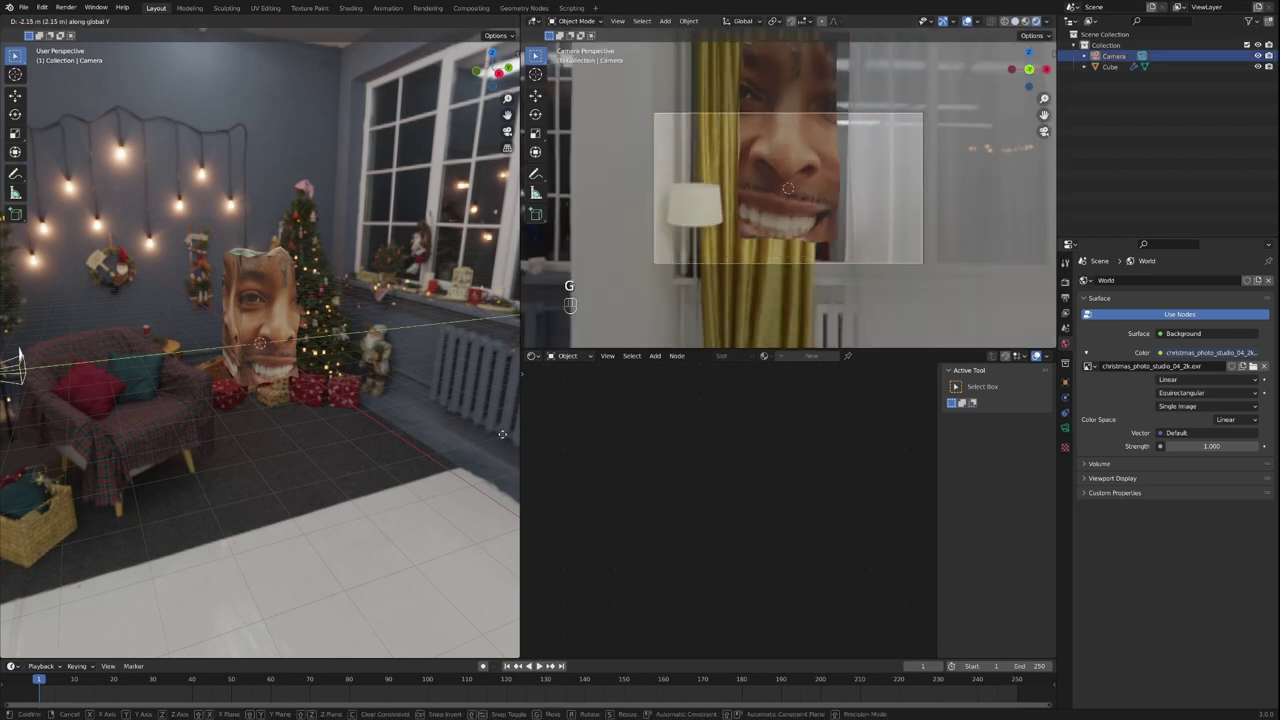
{"action": "left_click", "coordinate": [502, 434]}
{"action": "key", "text": "g"}
{"action": "key", "text": "y"}
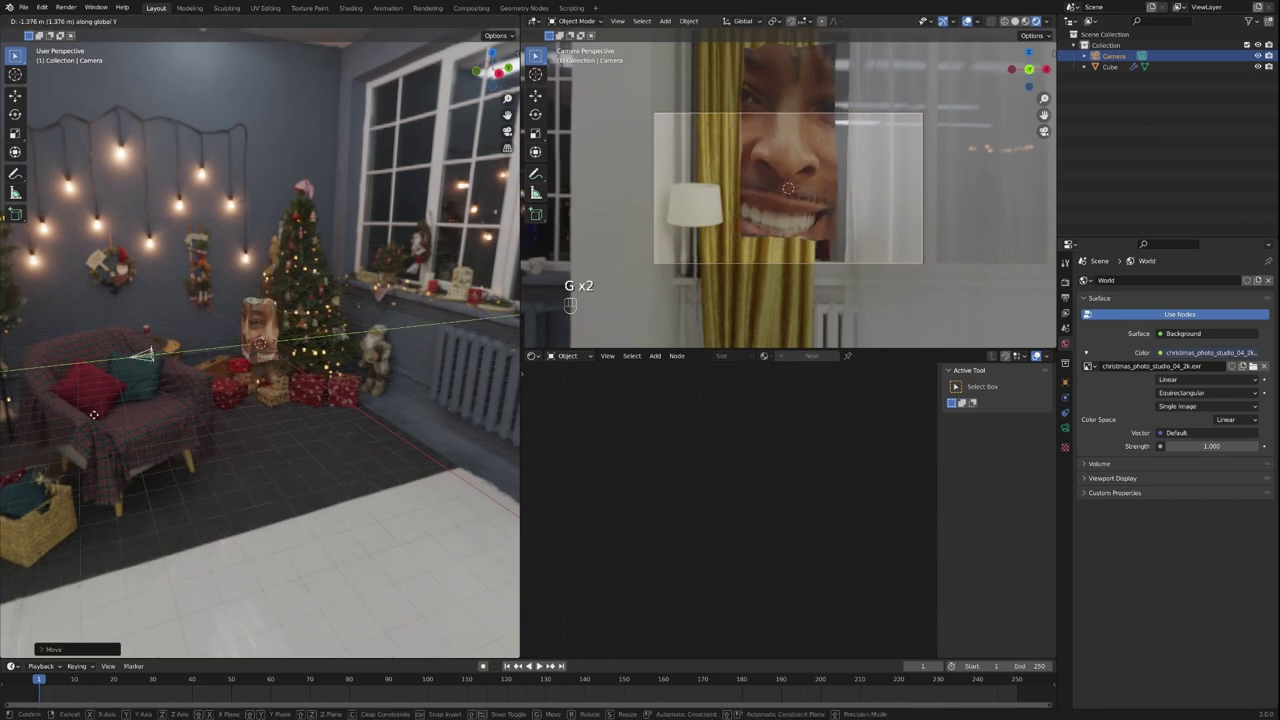
{"action": "left_click", "coordinate": [61, 424]}
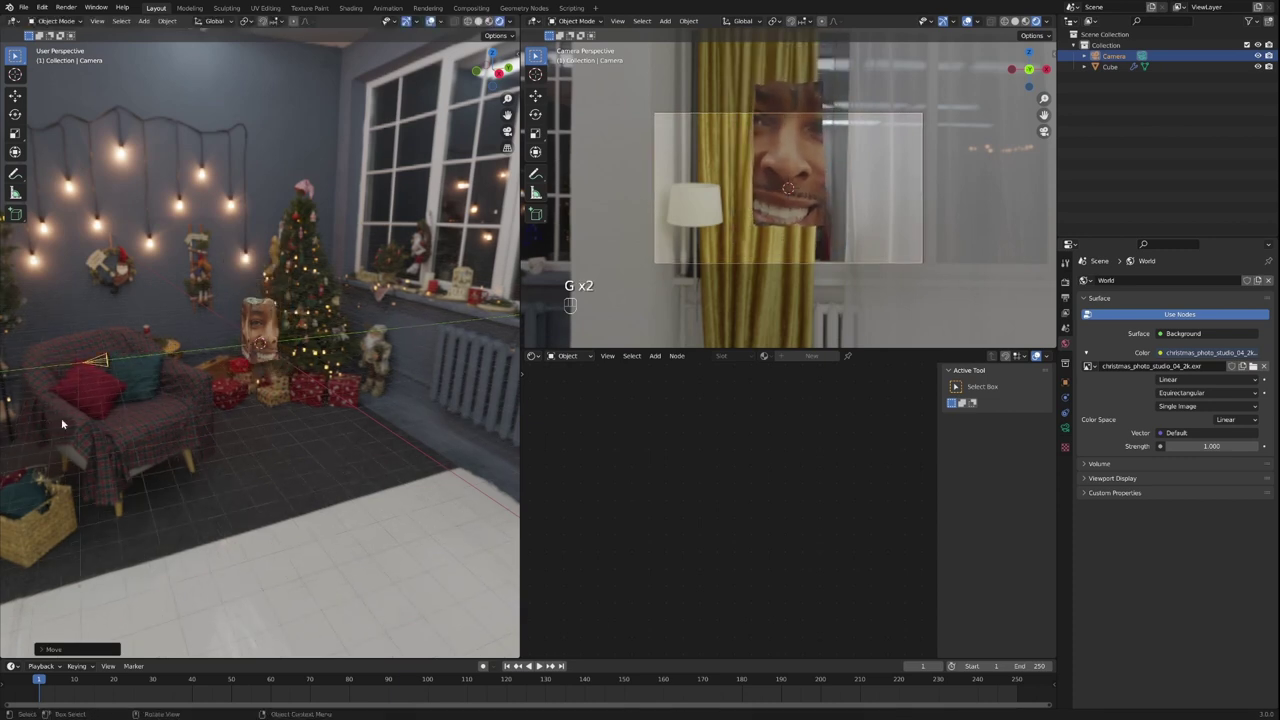
{"action": "key", "text": "g"}
{"action": "left_click", "coordinate": [206, 402]}
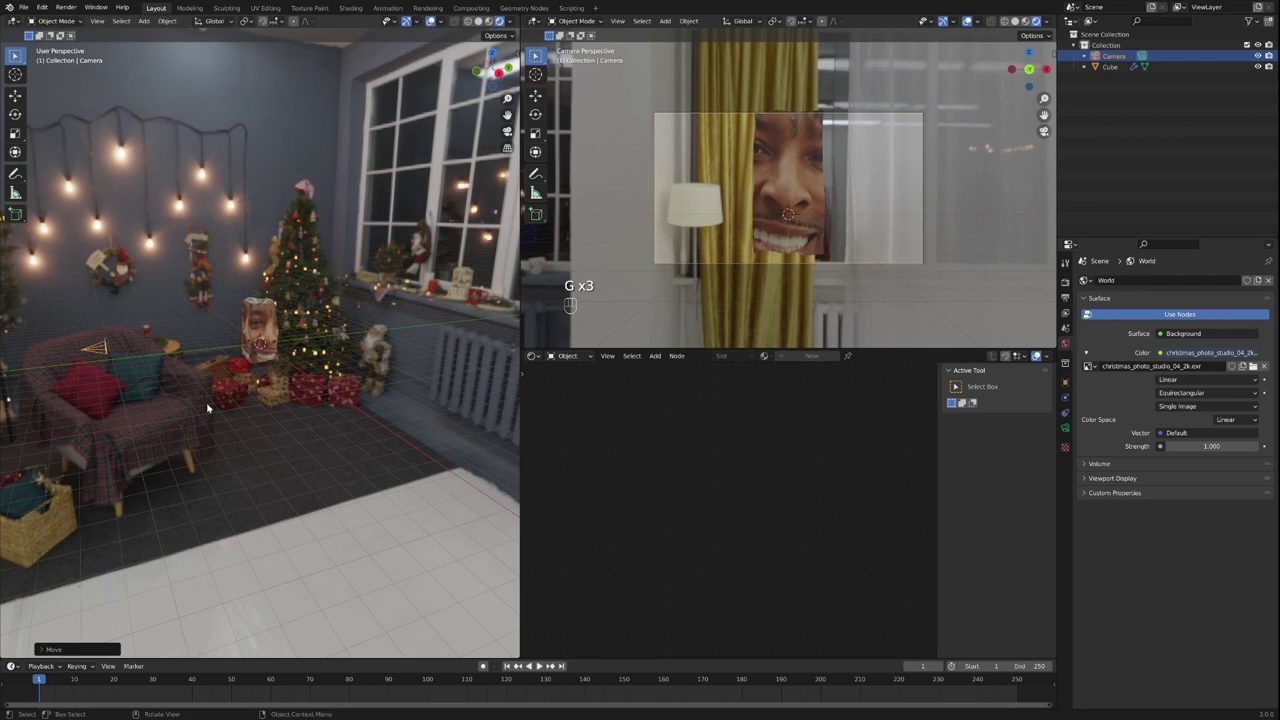
Set the render output's X resolution to 1080 px for a square frame.
{"action": "left_click", "coordinate": [263, 332]}
{"action": "key", "text": "n"}
{"action": "key", "text": "n"}
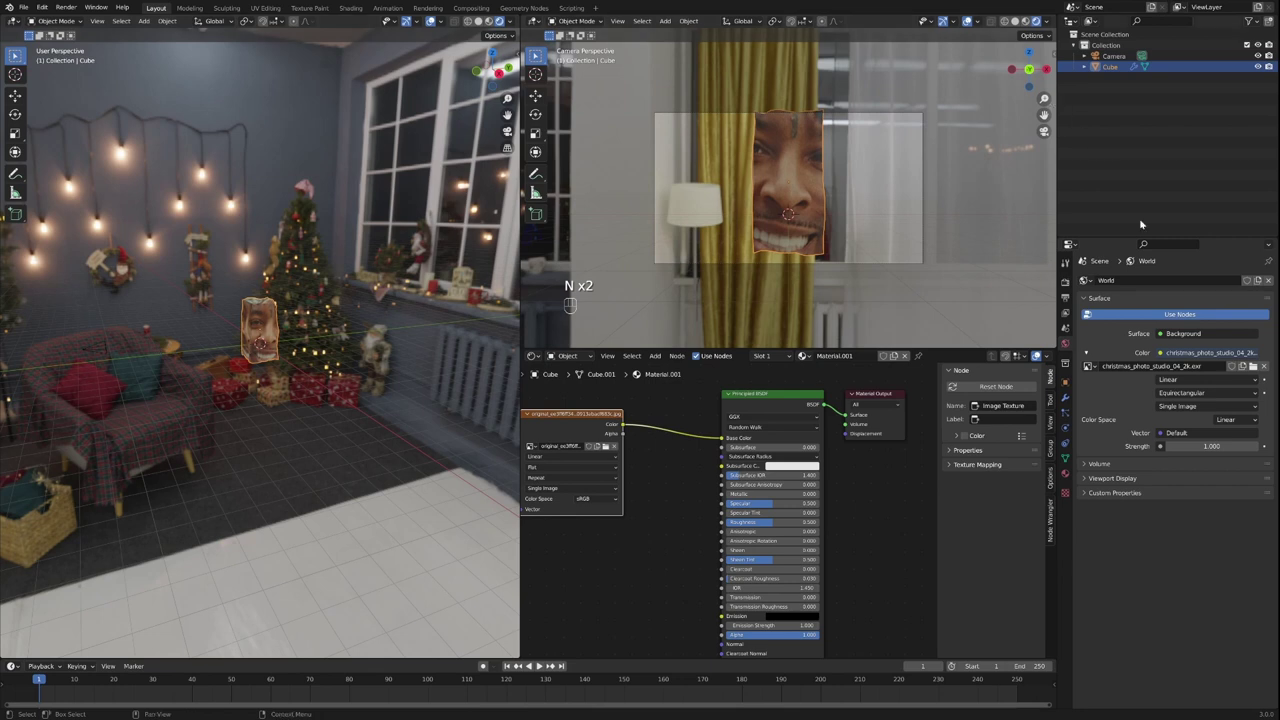
{"action": "left_click", "coordinate": [1065, 281]}
{"action": "left_click", "coordinate": [1065, 297]}
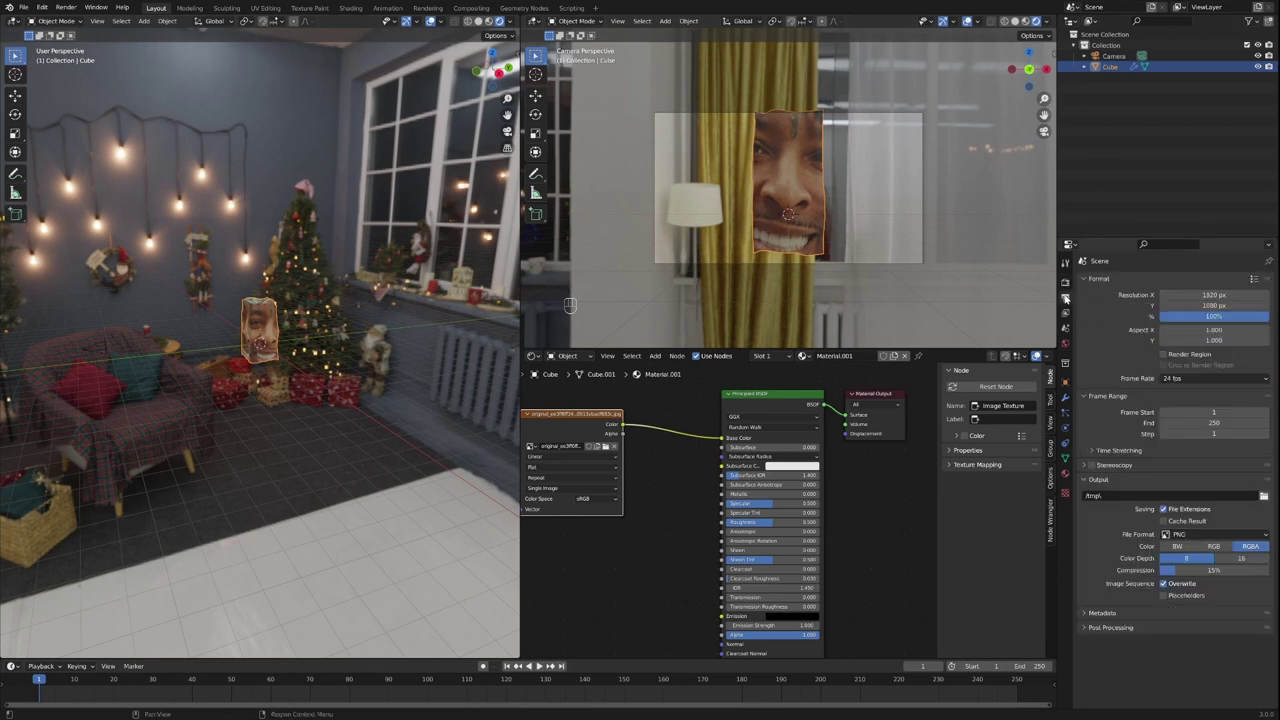
{"action": "left_click", "coordinate": [1208, 295]}
{"action": "type", "text": "1080"}
{"action": "key", "text": "Return"}
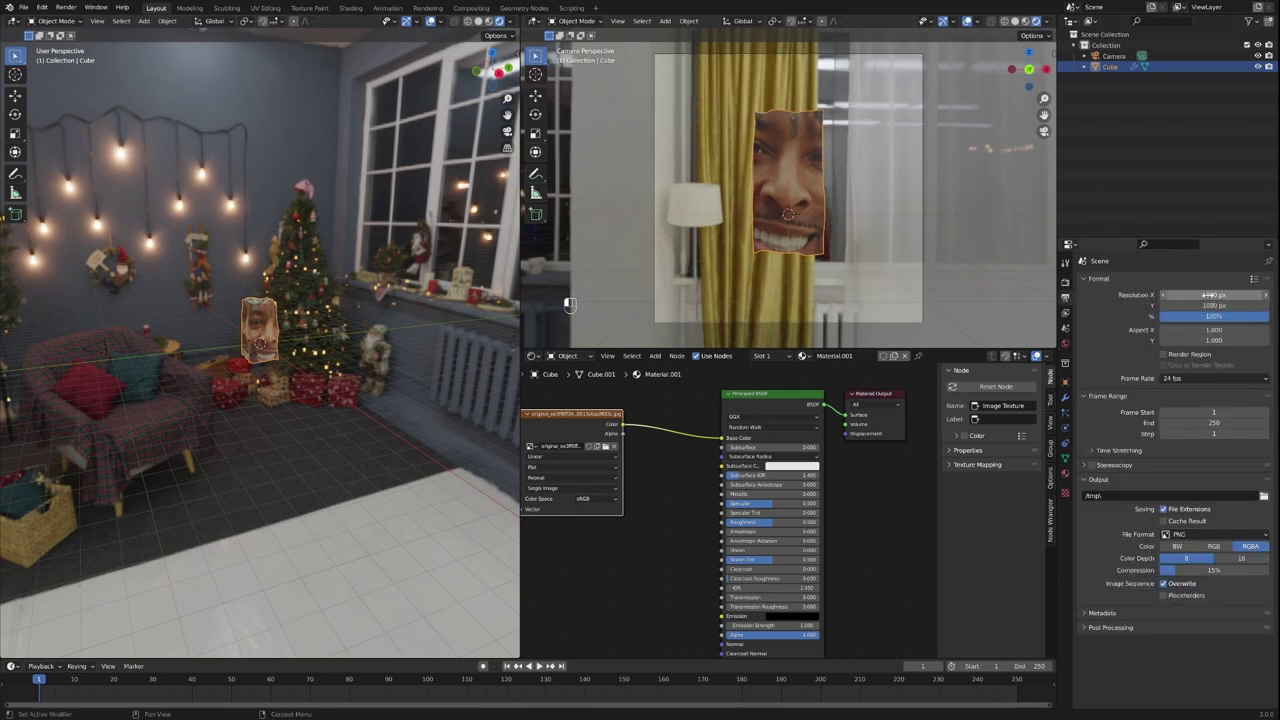
Rotate the portrait box to -23.3° about the Z axis so its side face shows in the camera view.
{"action": "left_click", "coordinate": [200, 421]}
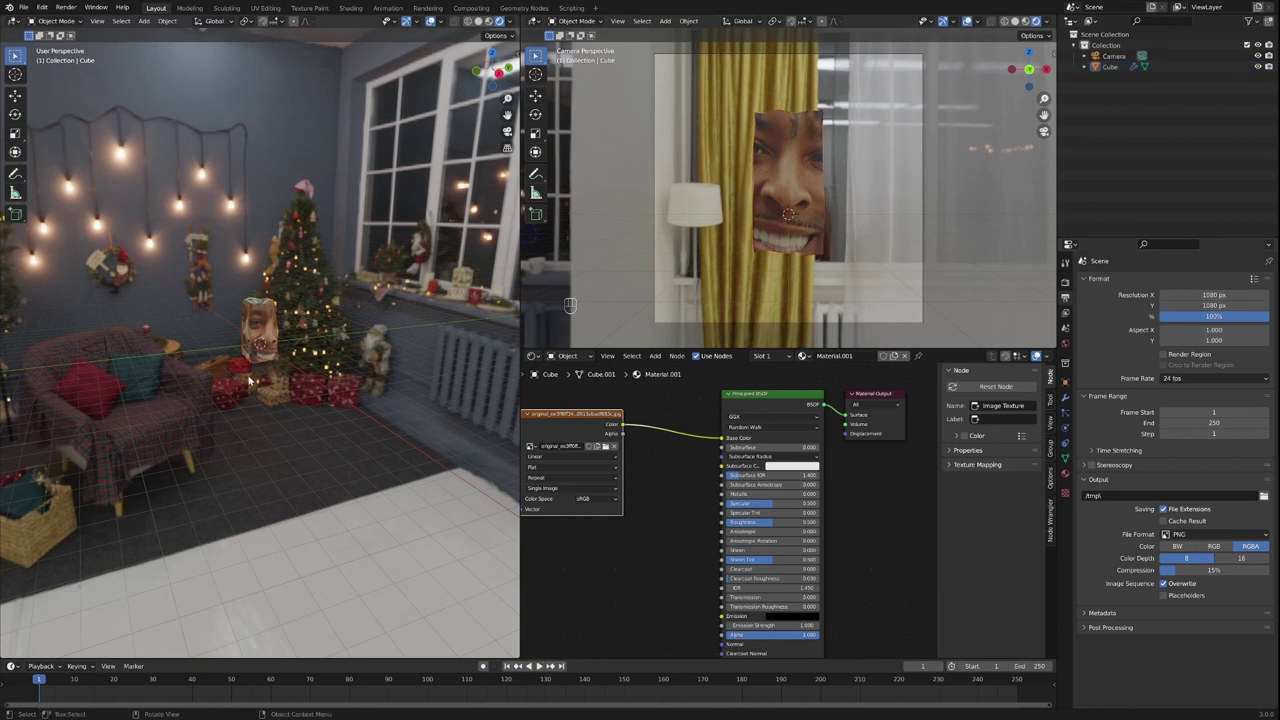
{"action": "left_click", "coordinate": [108, 350]}
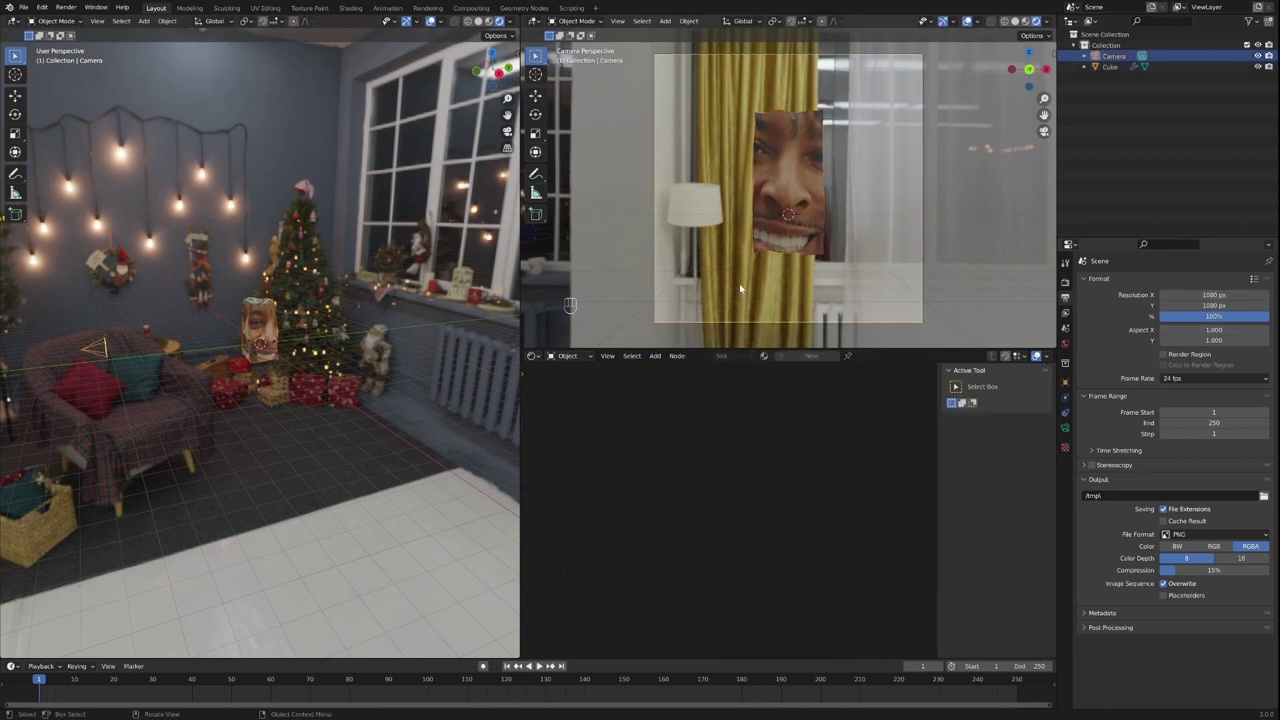
{"action": "left_click", "coordinate": [788, 235]}
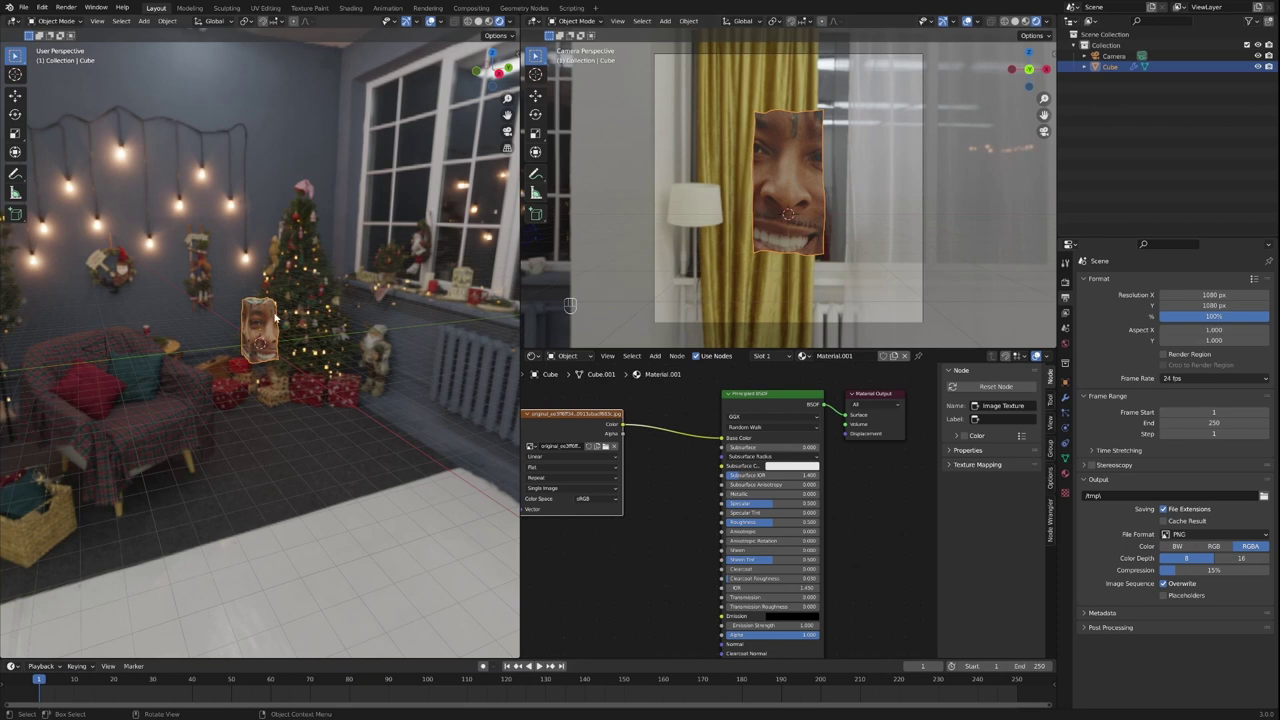
{"action": "left_click_drag", "start_coordinate": [305, 300], "coordinate": [420, 300]}
{"action": "key", "text": "n"}
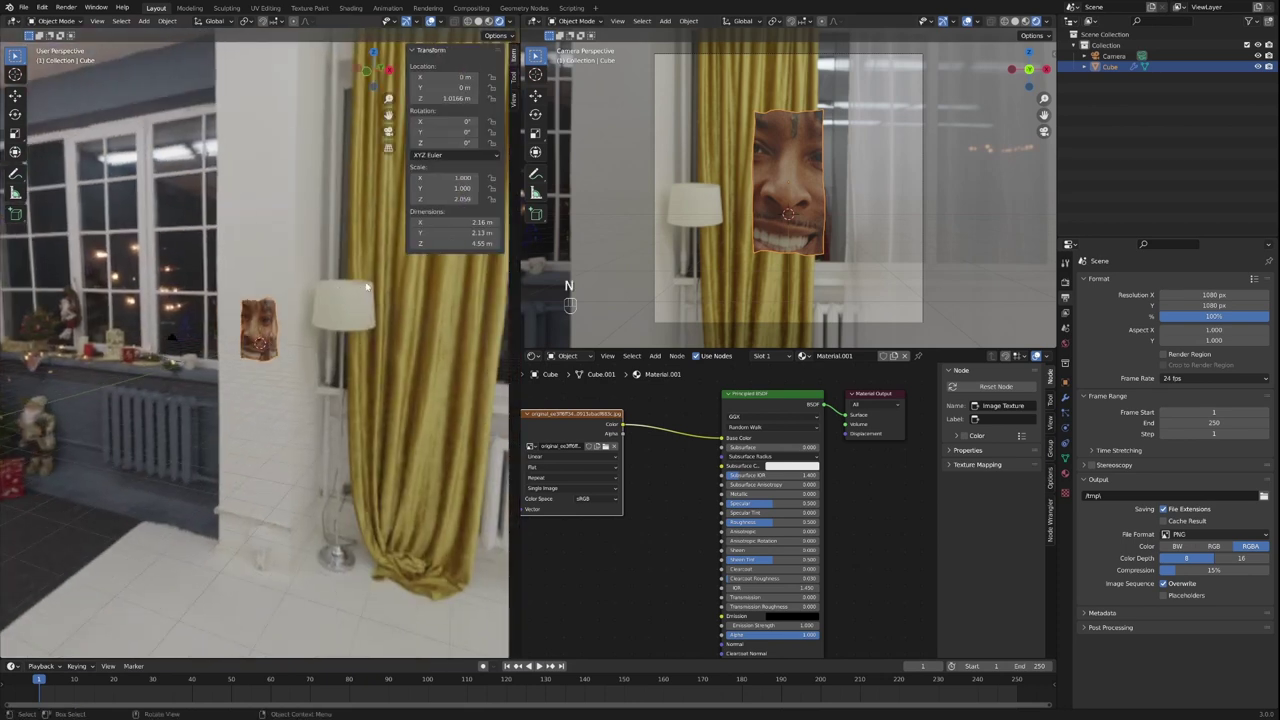
{"action": "mouse_move", "coordinate": [460, 143]}
{"action": "left_mouse_down"}
{"action": "mouse_move", "coordinate": [400, 143]}
{"action": "mouse_move", "coordinate": [459, 143]}
{"action": "mouse_move", "coordinate": [436, 143]}
{"action": "left_mouse_up"}
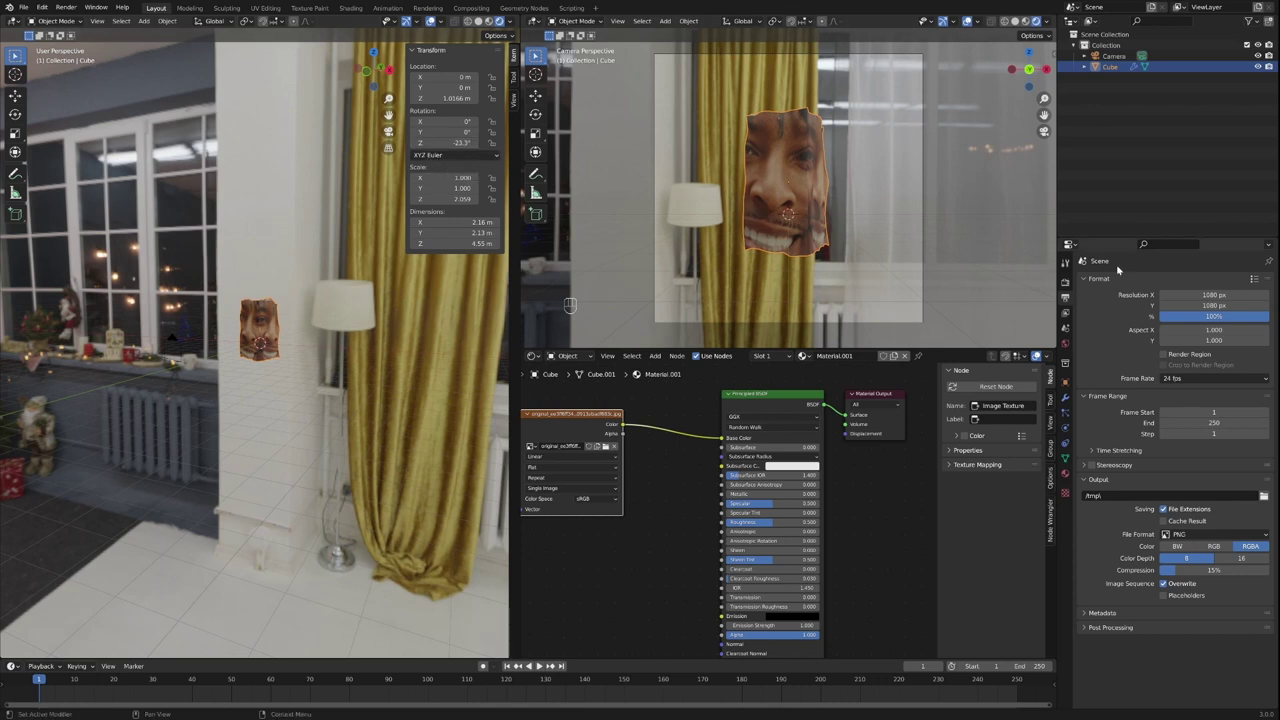
Enable Ambient Occlusion, Bloom and Screen Space Reflections for Eevee and make the film background transparent.
{"action": "left_click", "coordinate": [726, 300]}
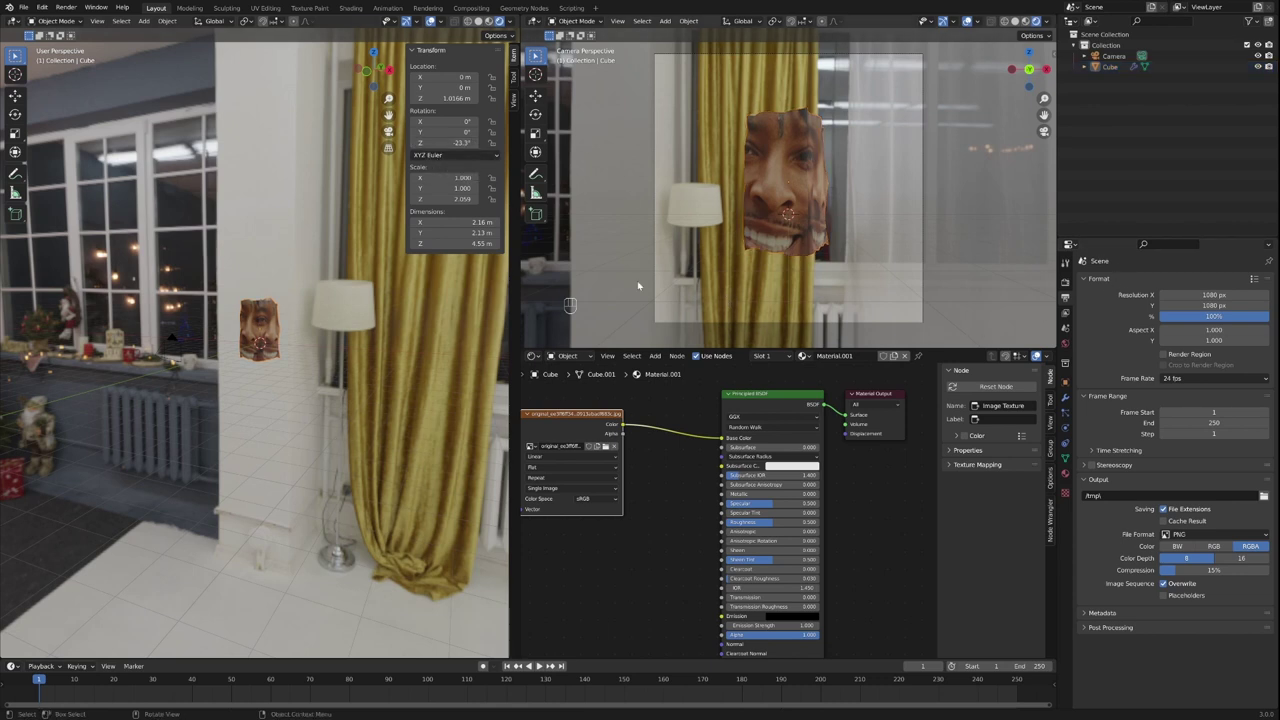
{"action": "left_click", "coordinate": [1066, 282]}
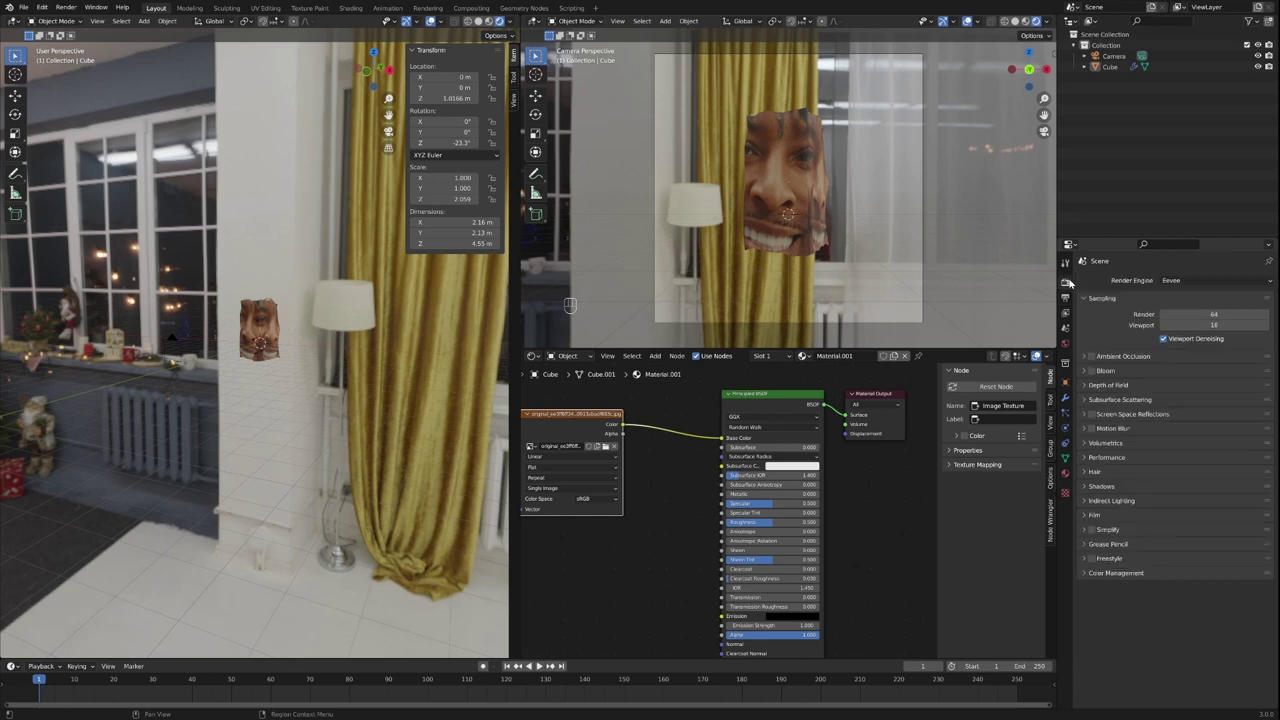
{"action": "left_click", "coordinate": [1091, 356]}
{"action": "left_click", "coordinate": [1092, 371]}
{"action": "left_click", "coordinate": [1091, 413]}
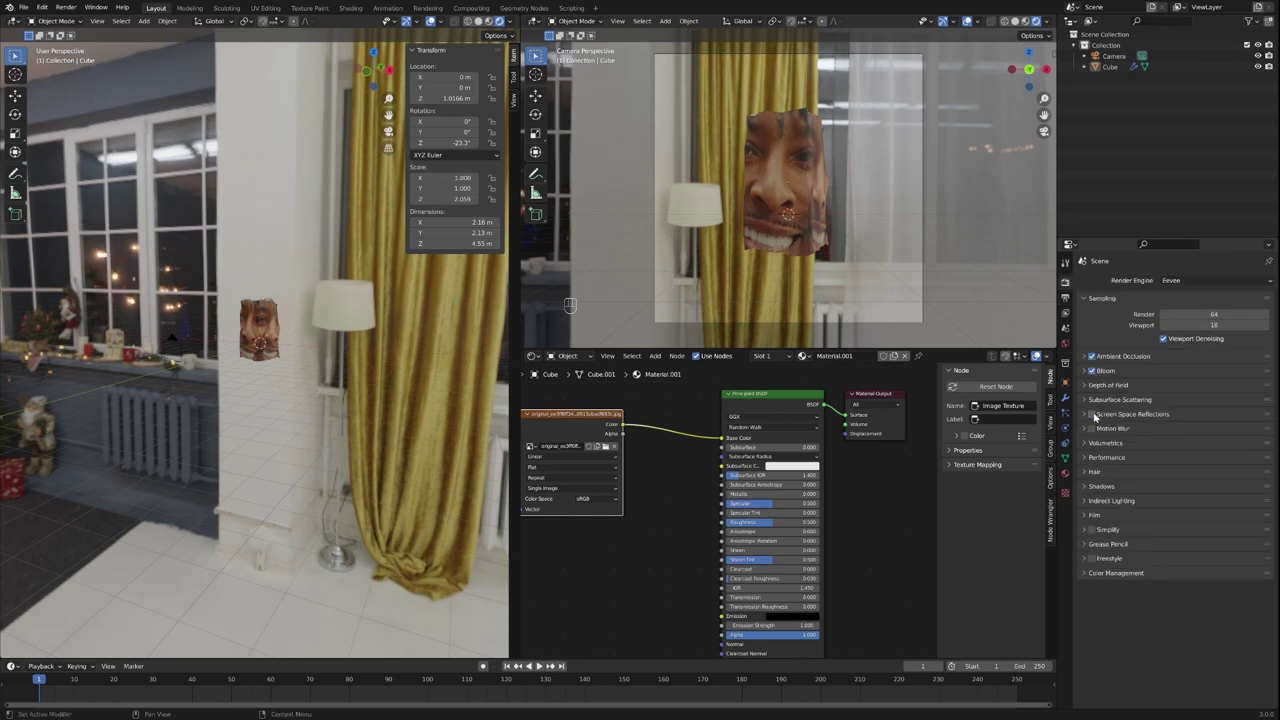
{"action": "left_click", "coordinate": [1096, 515]}
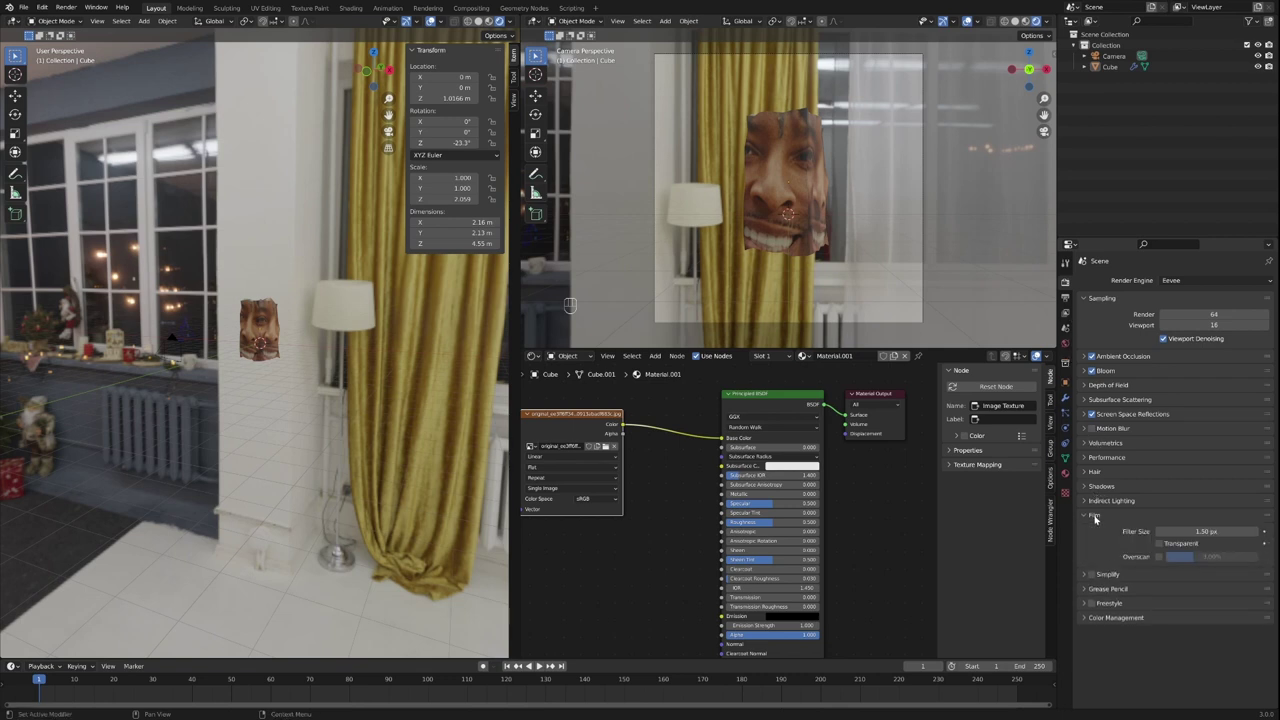
{"action": "left_click", "coordinate": [1159, 544]}
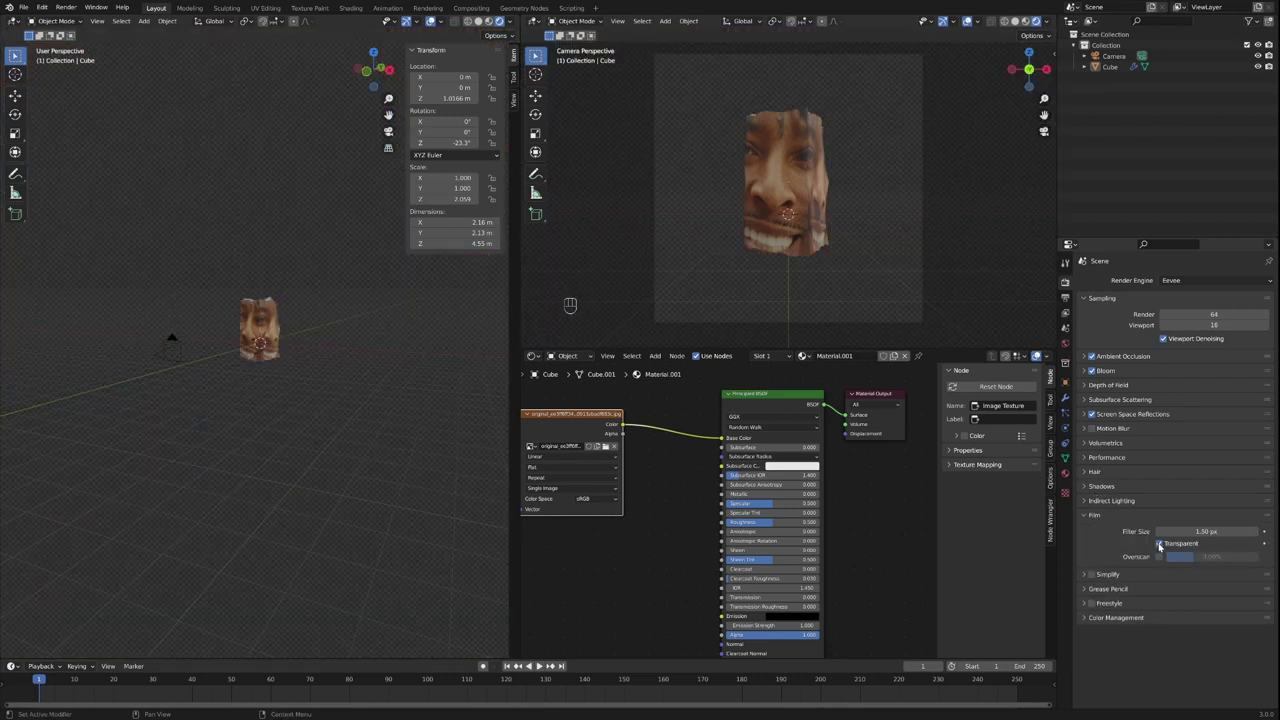
Try a Roughness of 0 on the box's Principled BSDF material and settle on a Roughness of 1.000.
{"action": "left_click", "coordinate": [270, 330]}
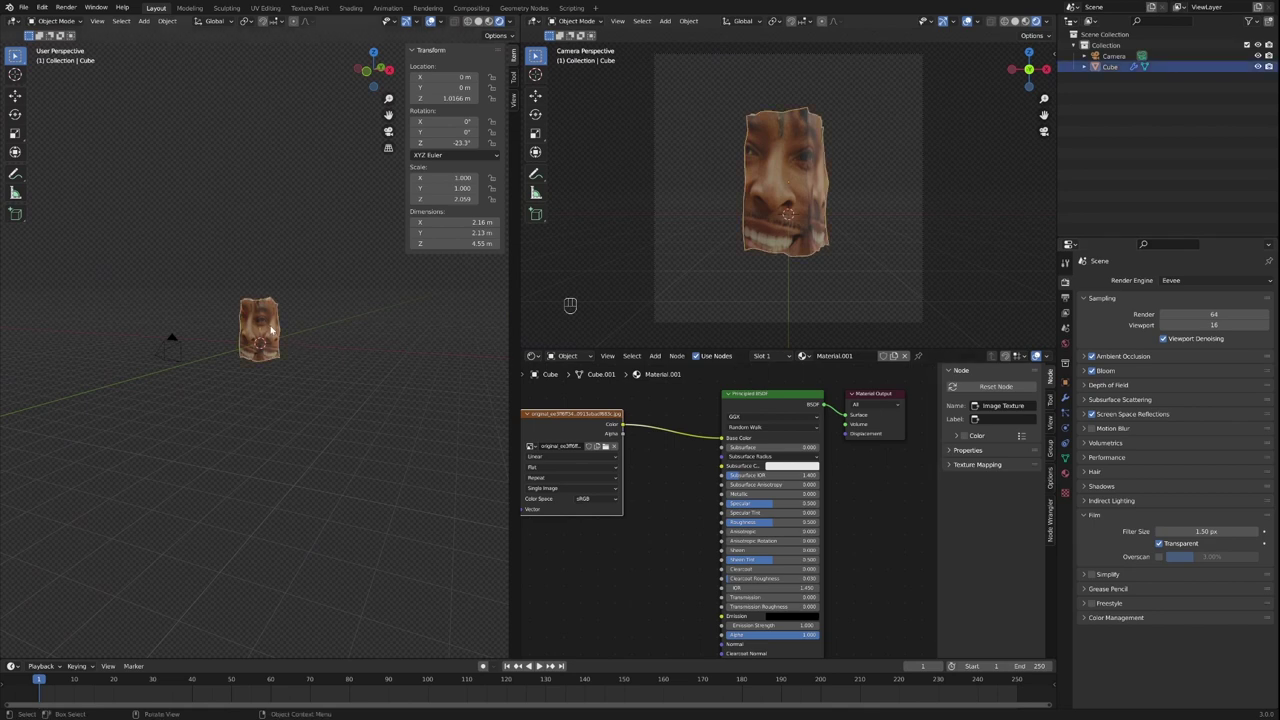
{"action": "mouse_move", "coordinate": [770, 522]}
{"action": "left_mouse_down"}
{"action": "mouse_move", "coordinate": [818, 522]}
{"action": "mouse_move", "coordinate": [726, 522]}
{"action": "left_mouse_up"}
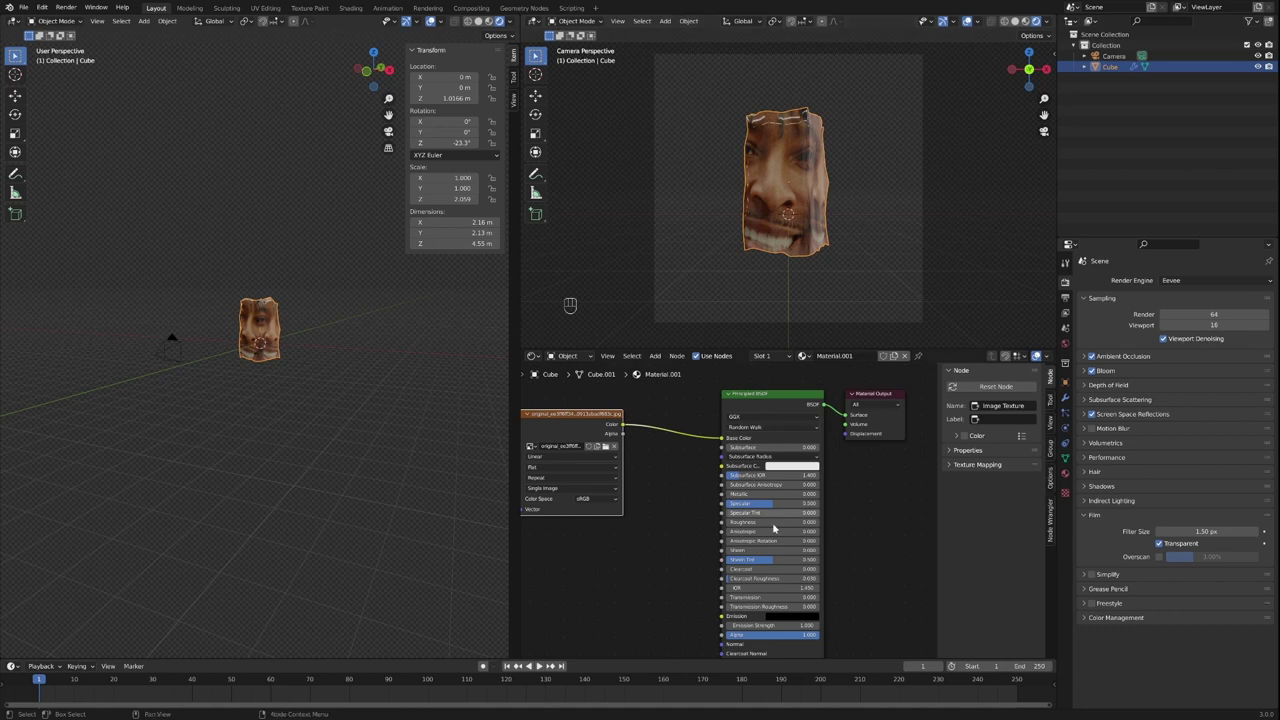
{"action": "mouse_move", "coordinate": [752, 497]}
{"action": "left_mouse_down"}
{"action": "mouse_move", "coordinate": [818, 494]}
{"action": "mouse_move", "coordinate": [741, 495]}
{"action": "left_mouse_up"}
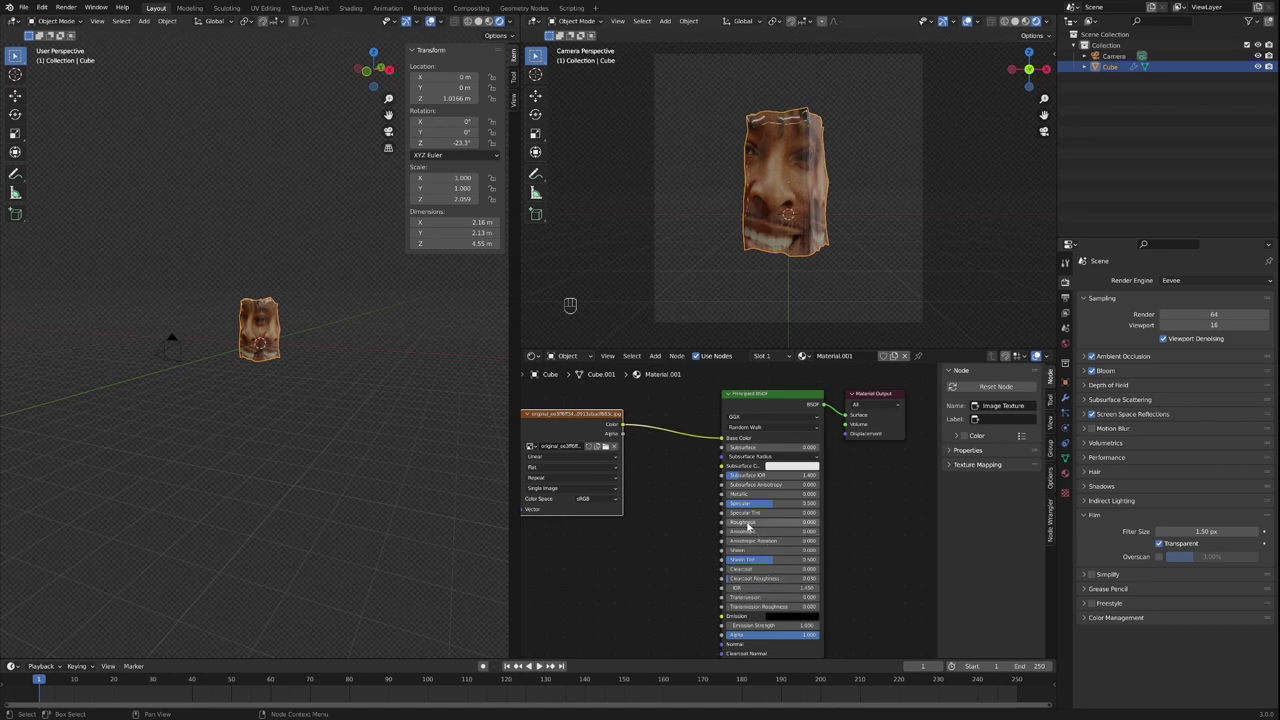
{"action": "left_click_drag", "start_coordinate": [743, 527], "coordinate": [822, 527]}
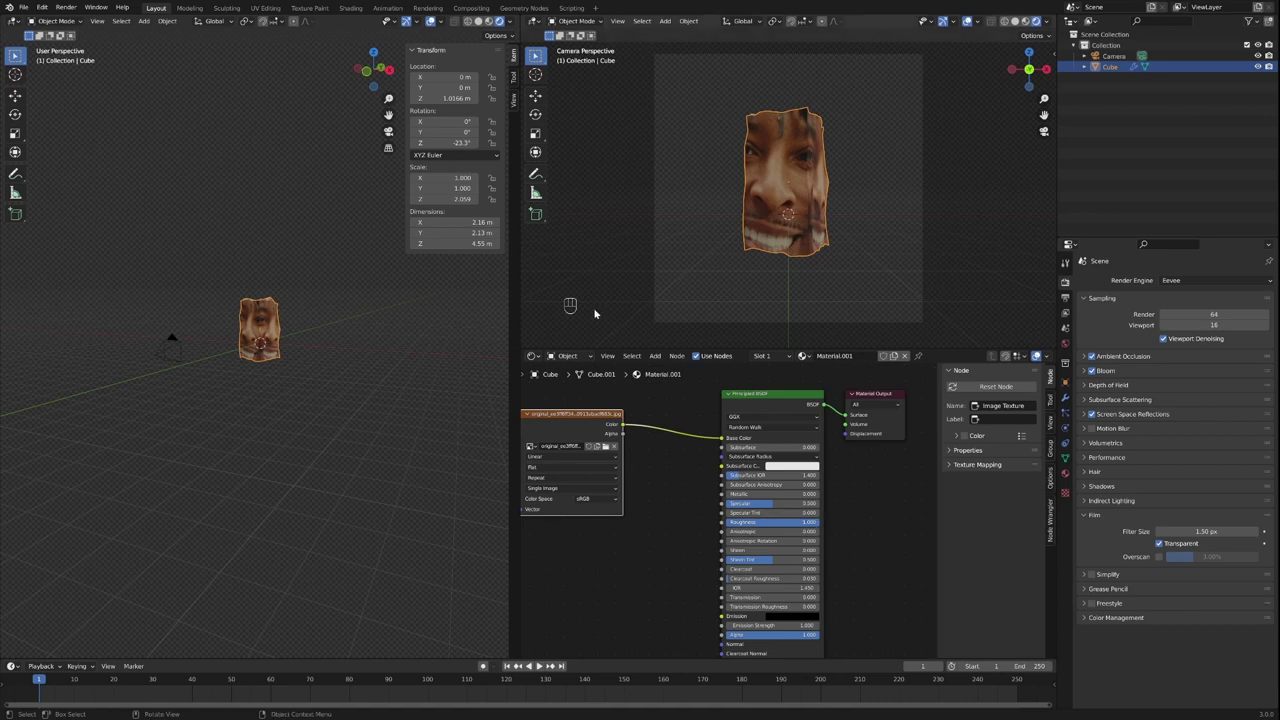
{"action": "scroll", "coordinate": [766, 237], "scroll_direction": "up", "scroll_amount": 1}
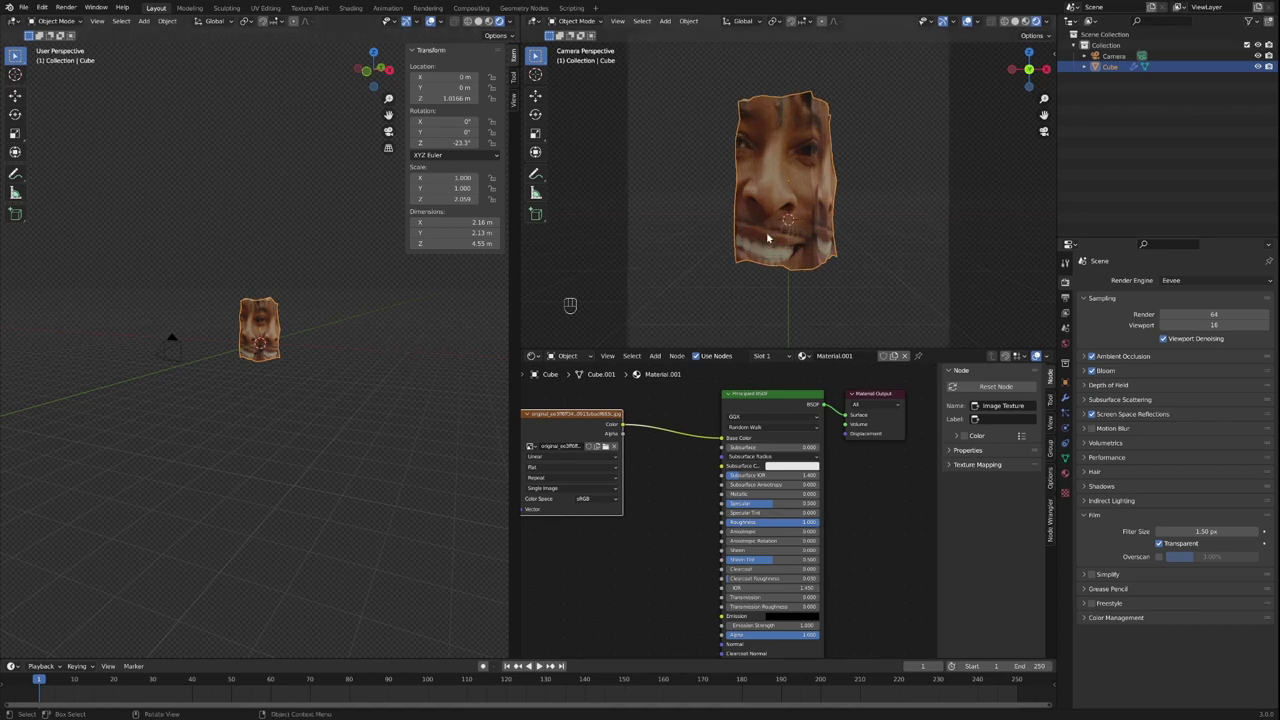
{"action": "scroll", "coordinate": [767, 236], "scroll_direction": "down", "scroll_amount": 1}
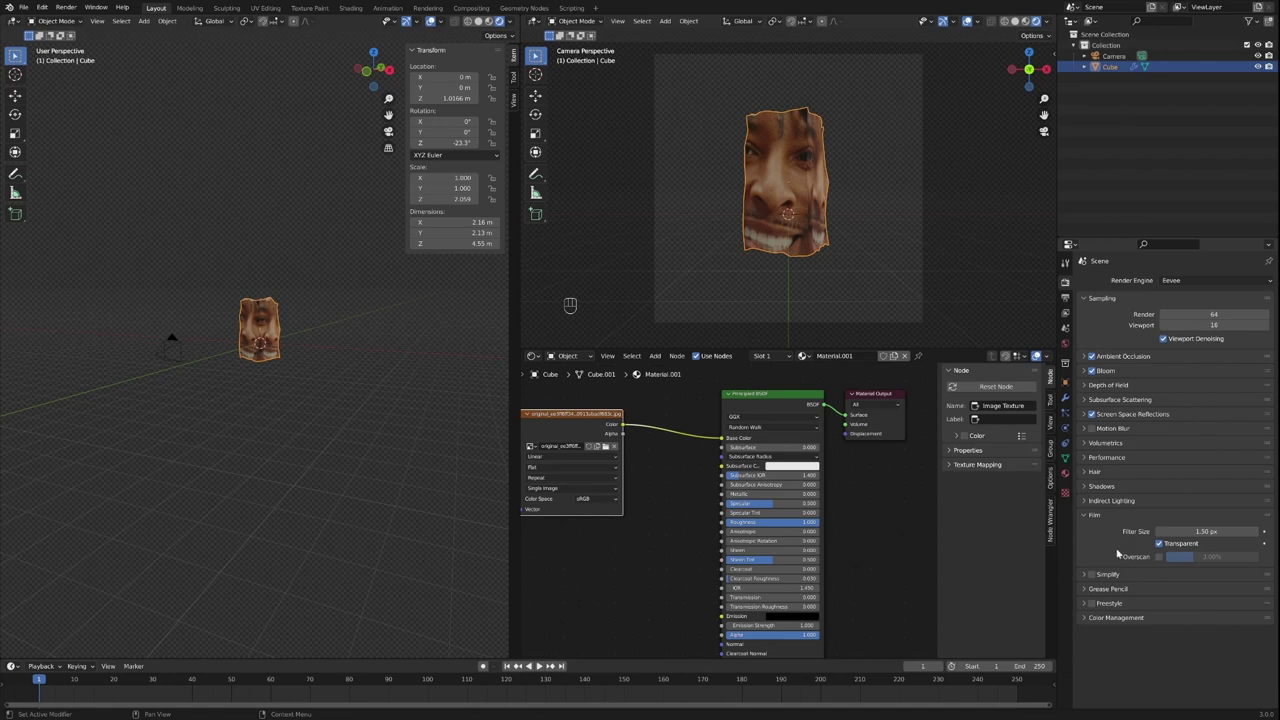
Keep PNG as the output file format and set the output file to tutorial-render.png in the assets folder.
{"action": "left_click", "coordinate": [1065, 297]}
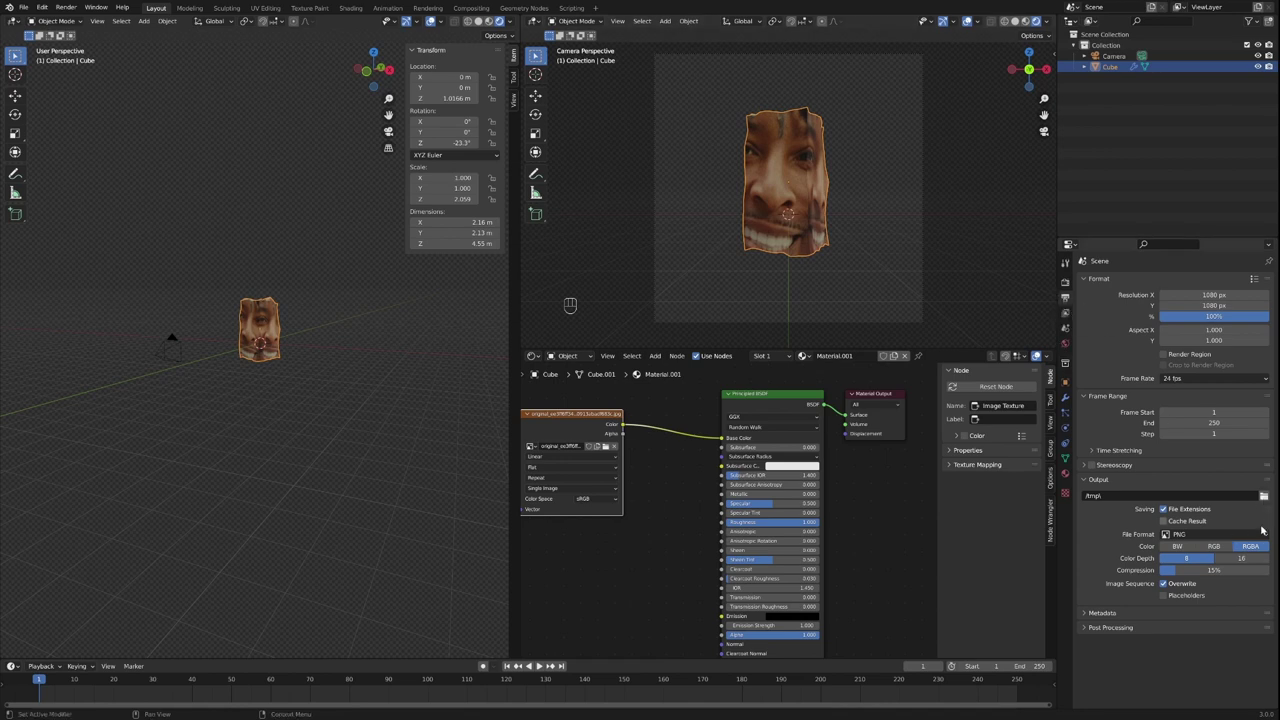
{"action": "left_click", "coordinate": [1232, 537]}
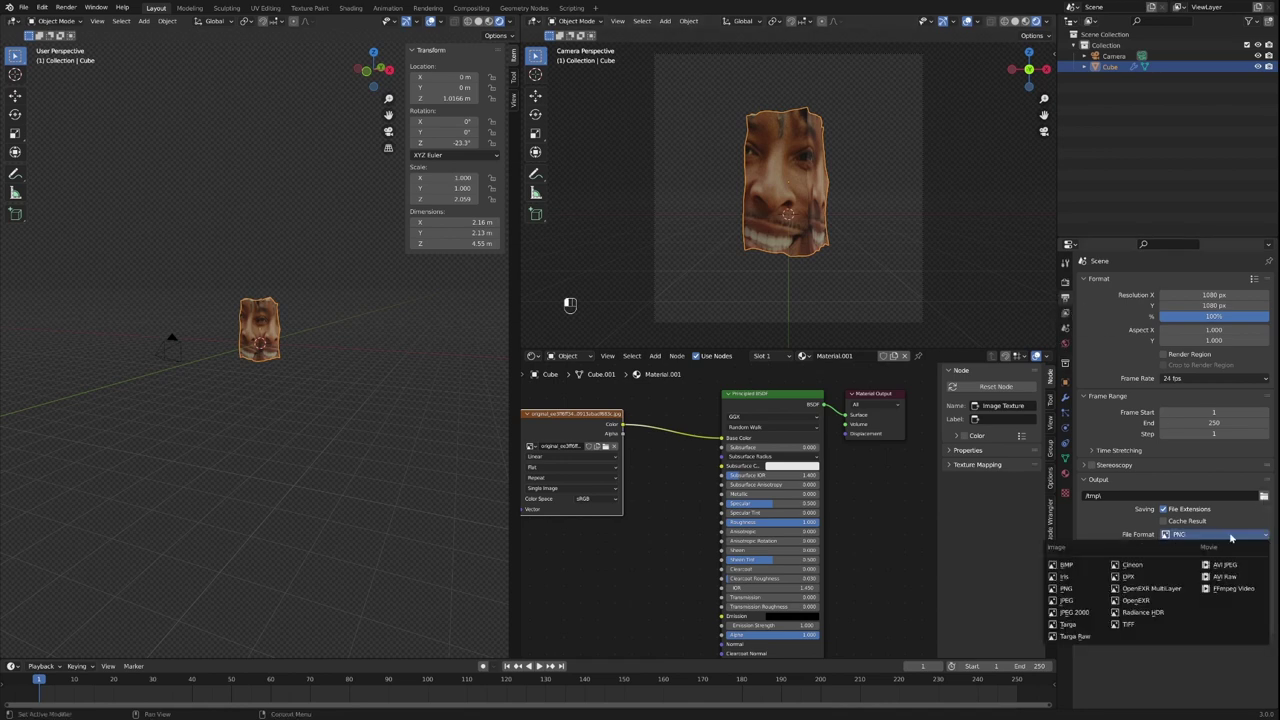
{"action": "left_click", "coordinate": [1231, 538]}
{"action": "left_click", "coordinate": [1231, 538]}
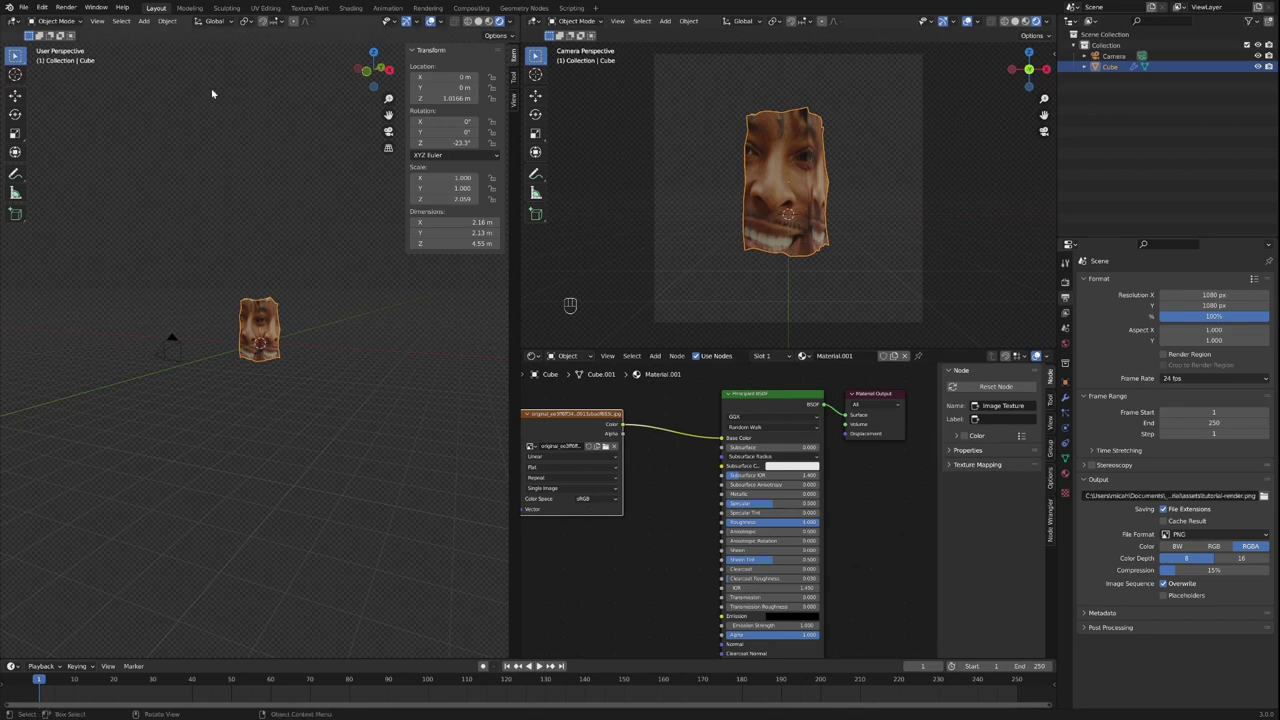
Render the camera view as a still image and save the render result to a file.
{"action": "left_click", "coordinate": [67, 8]}
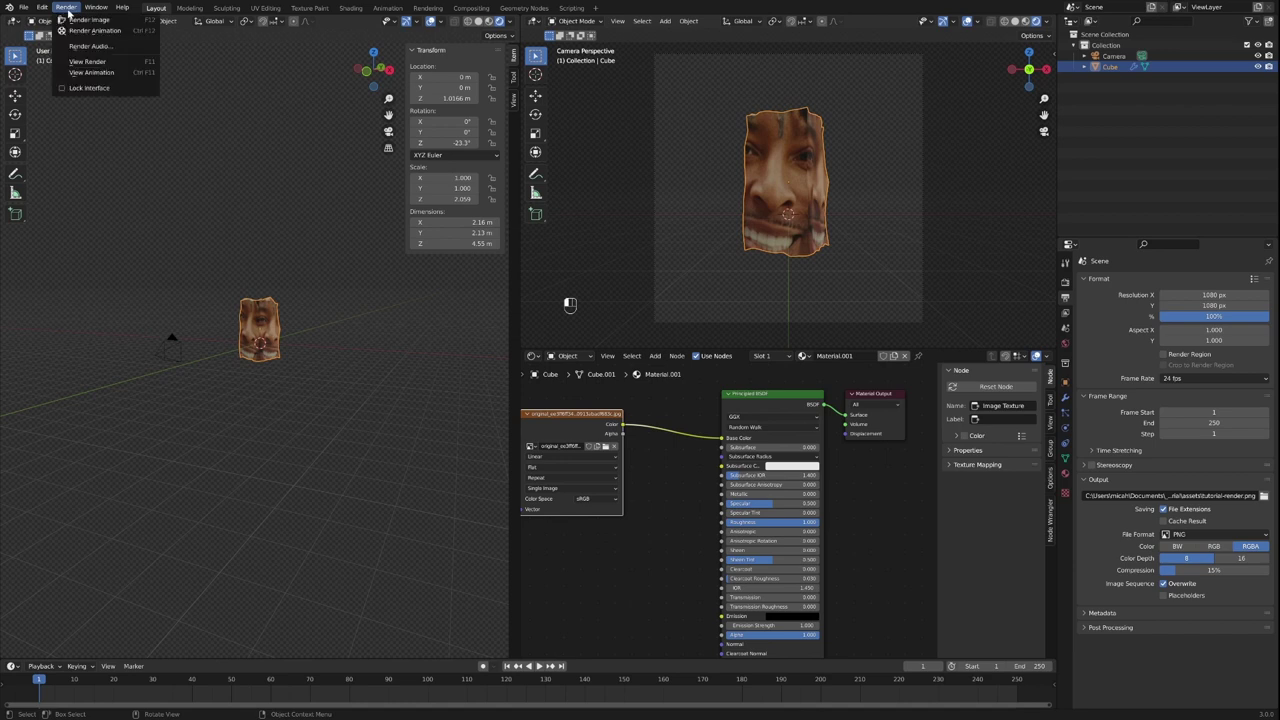
{"action": "left_click", "coordinate": [79, 20]}
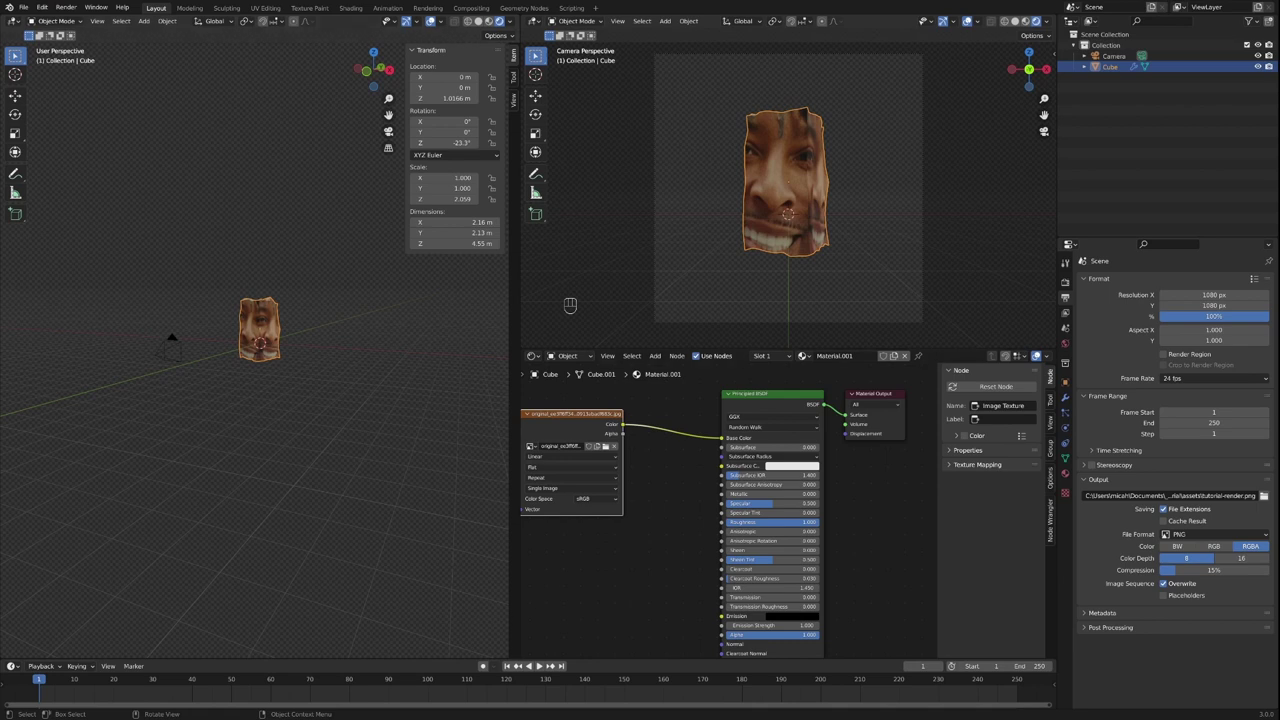
{"action": "key", "text": "F11"}
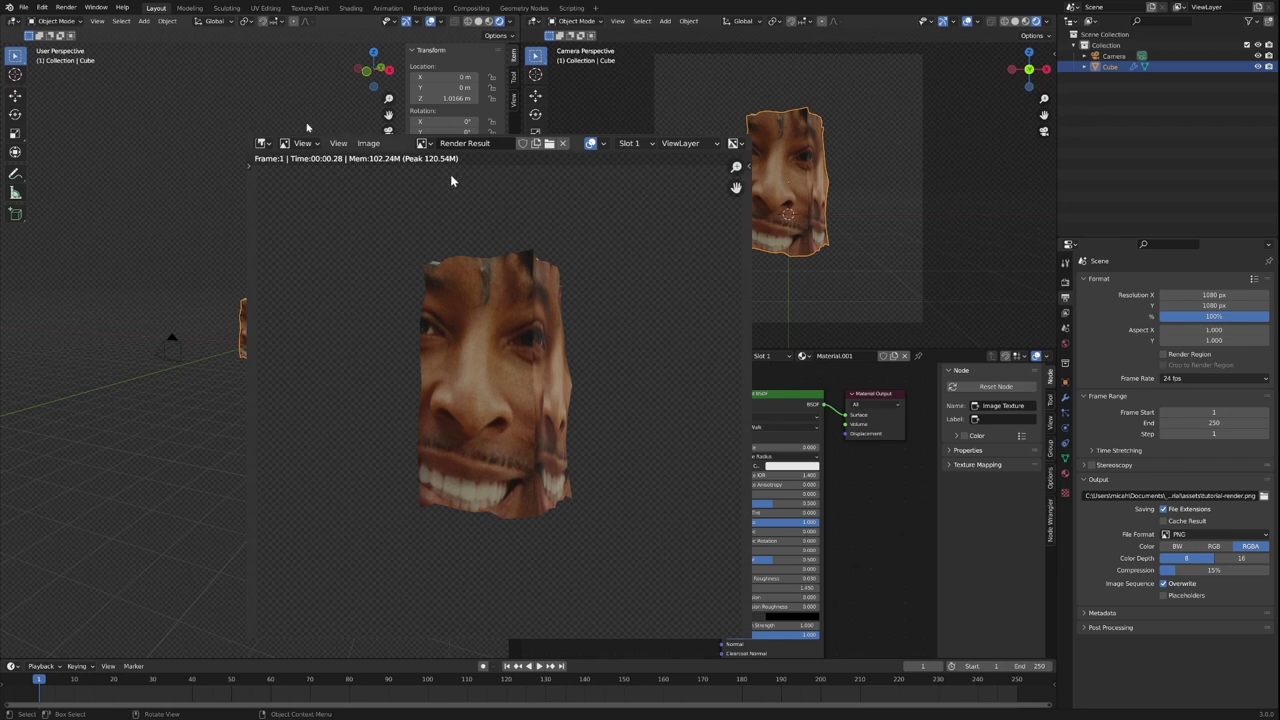
{"action": "left_click", "coordinate": [368, 143]}
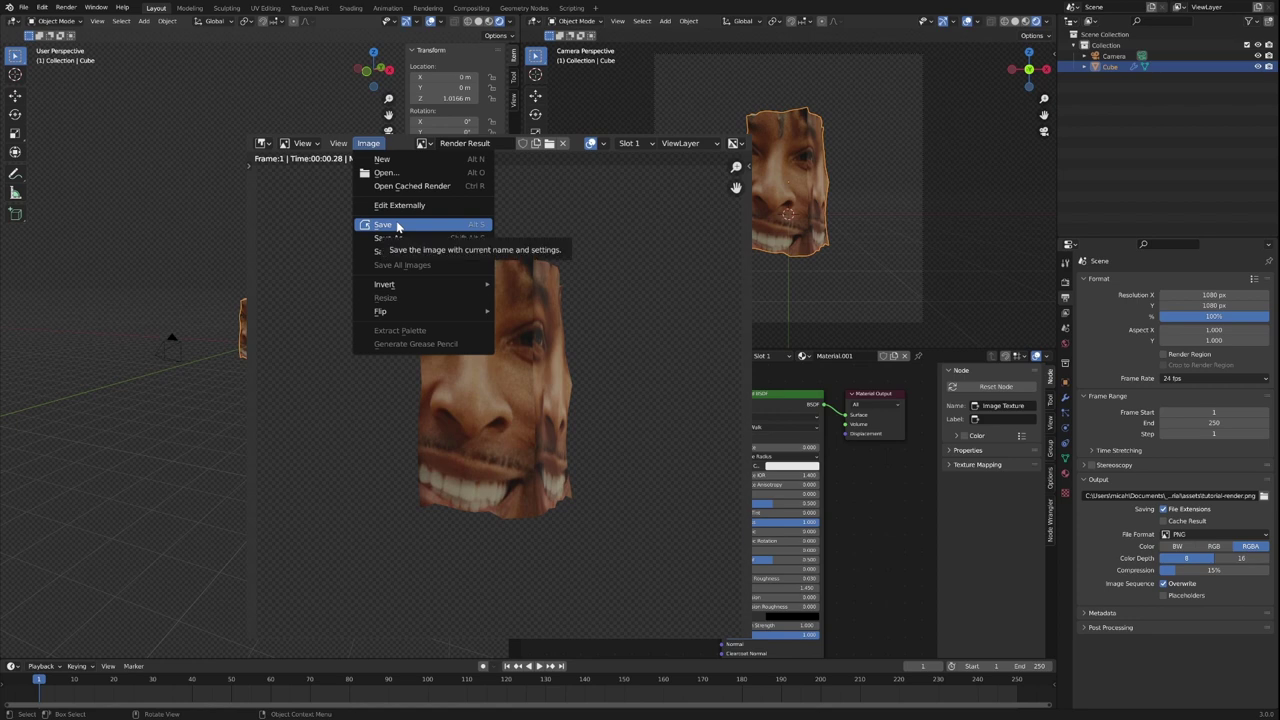
{"action": "left_click", "coordinate": [457, 239]}
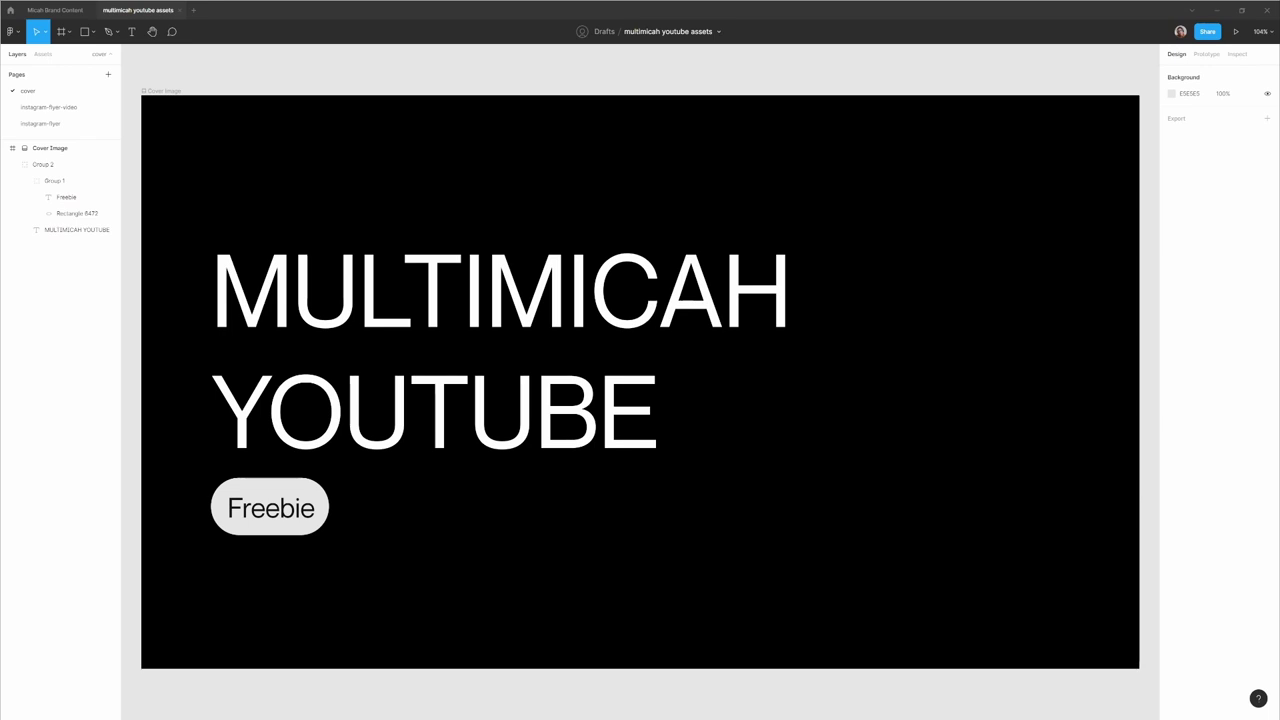
Switch to the multimicah youtube assets file in Figma and open its instagram-flyer-video page.
{"action": "left_click", "coordinate": [86, 107]}
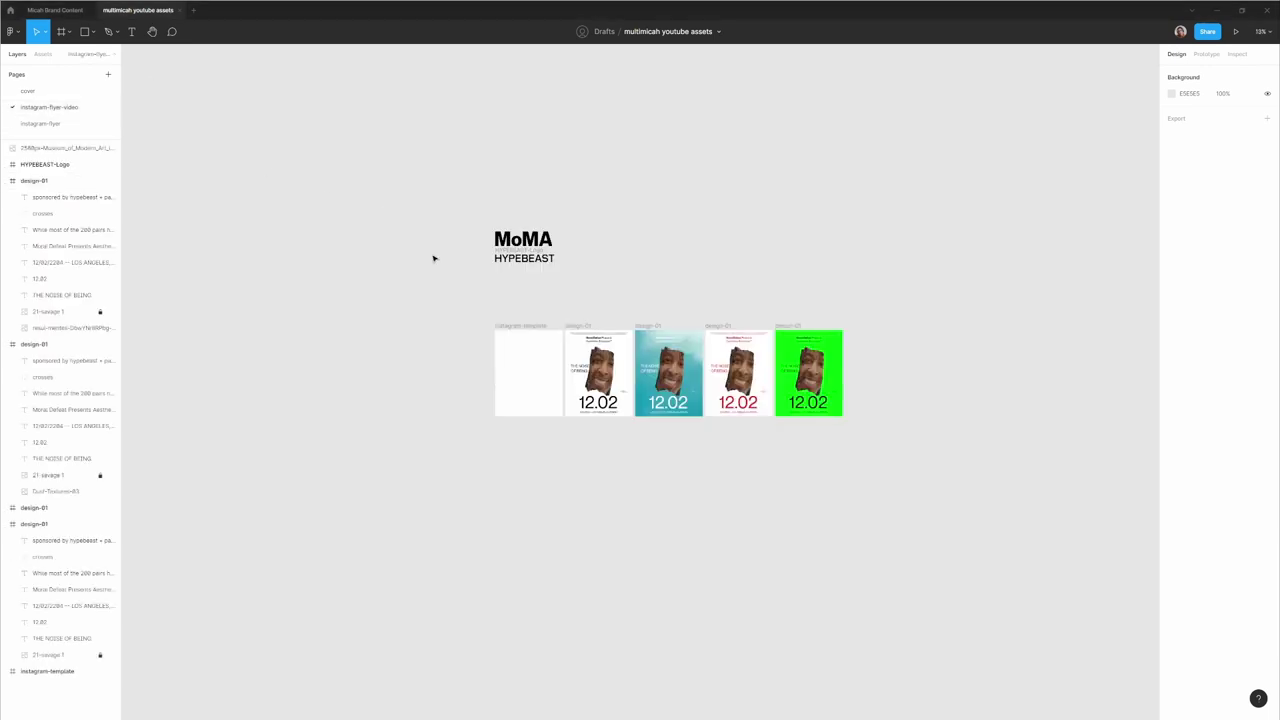
Examine the instagram-template frame's layout grid and ruler guides alongside the finished flyer designs.
{"action": "left_click_drag", "start_coordinate": [469, 274], "coordinate": [909, 456]}
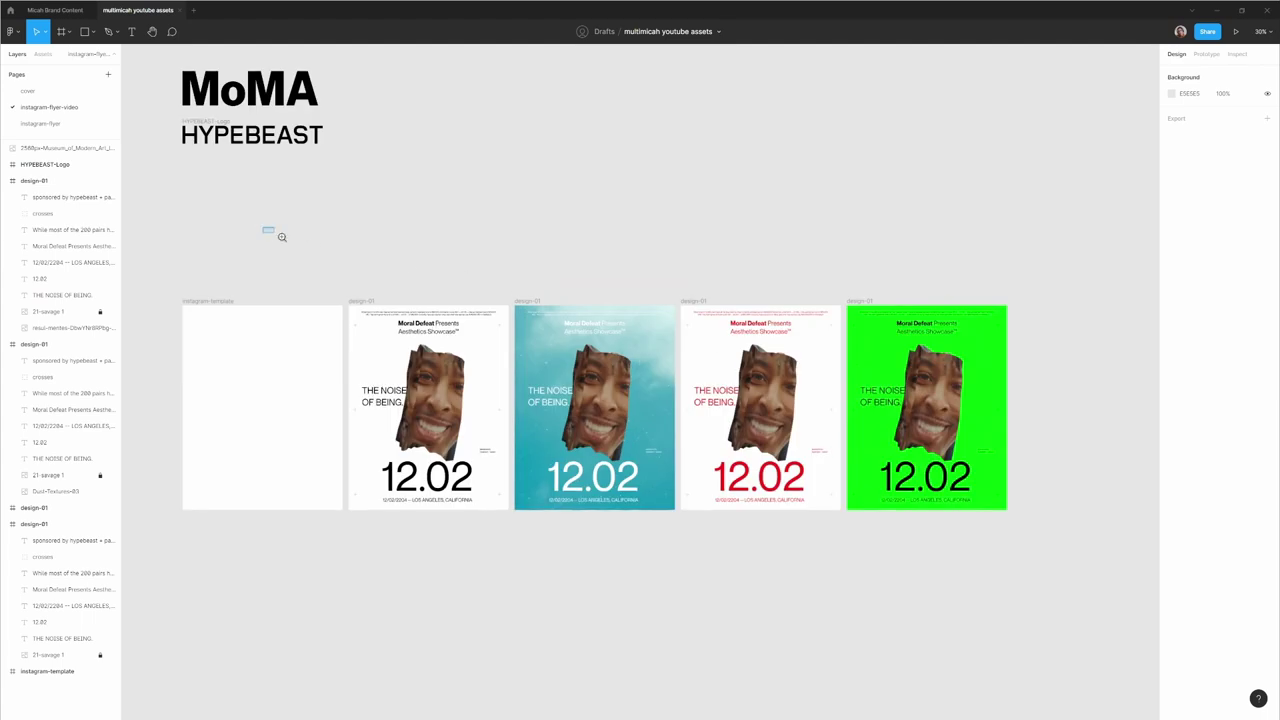
{"action": "left_click_drag", "start_coordinate": [275, 234], "coordinate": [1062, 640]}
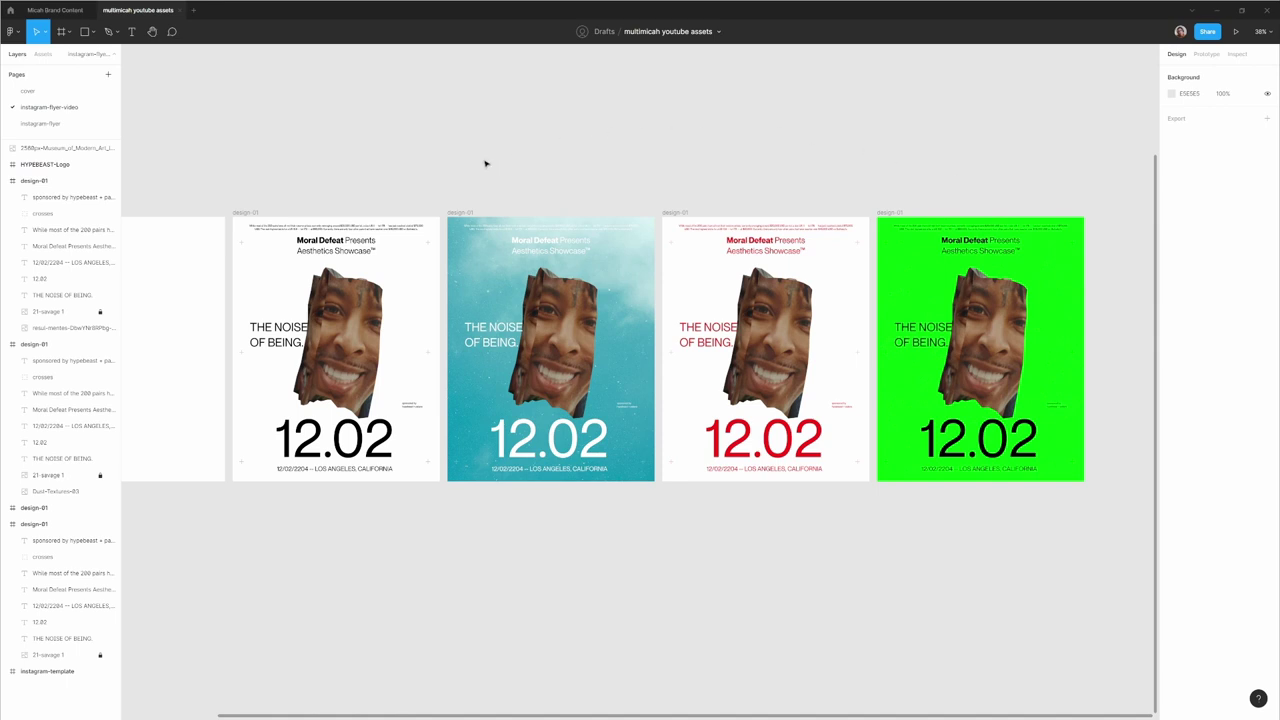
{"action": "left_click_drag", "start_coordinate": [463, 169], "coordinate": [680, 160]}
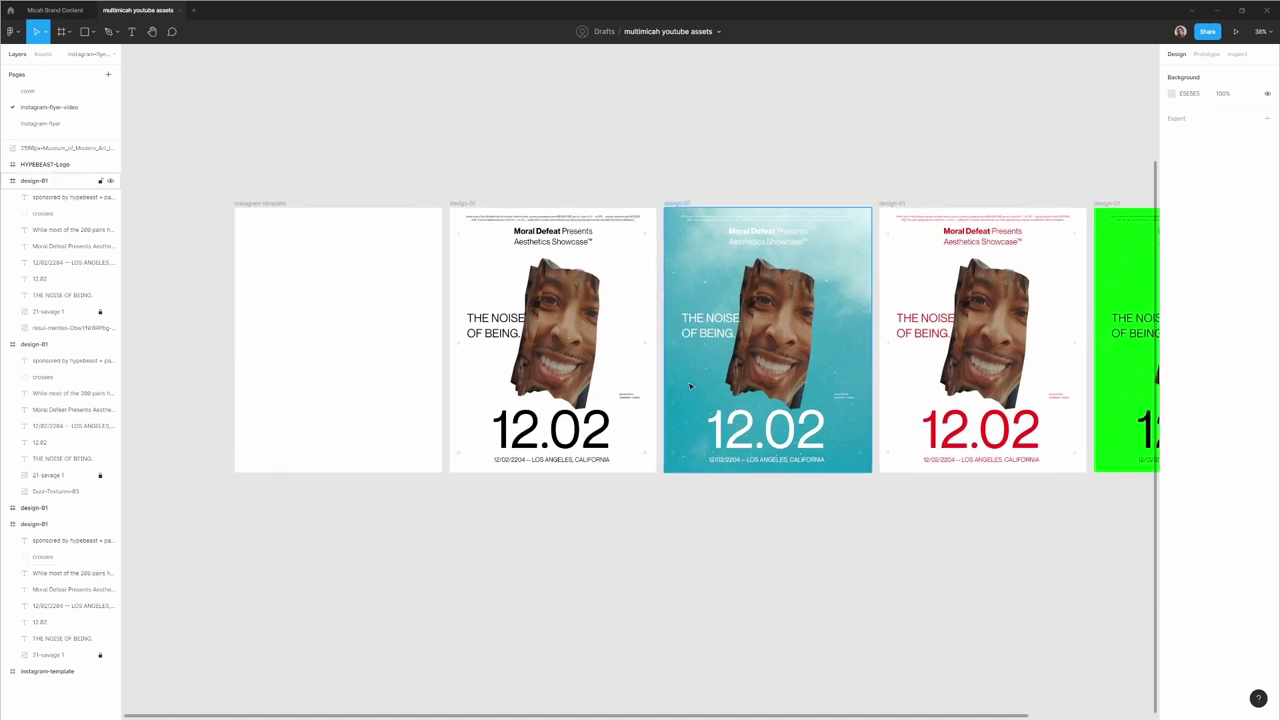
{"action": "left_click", "coordinate": [251, 203]}
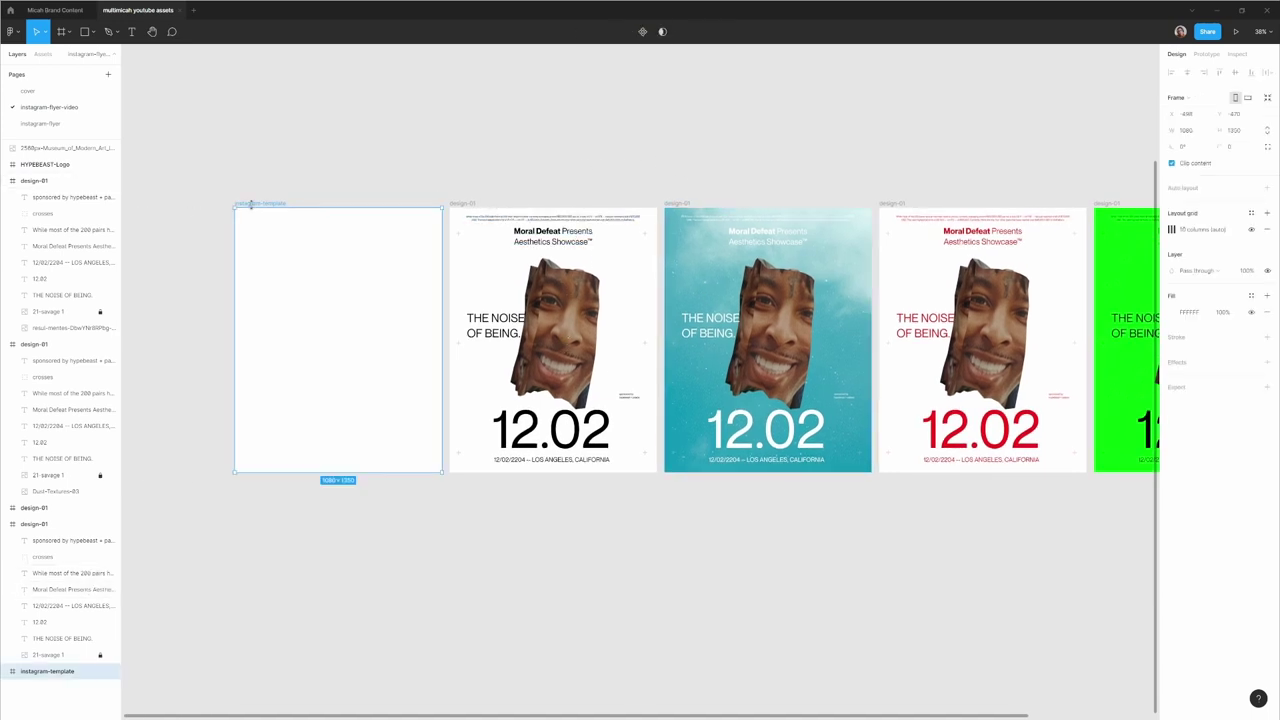
{"action": "key", "text": "ctrl+shift+4"}
{"action": "key", "text": "ctrl+shift+4"}
{"action": "key", "text": "ctrl+shift+4"}
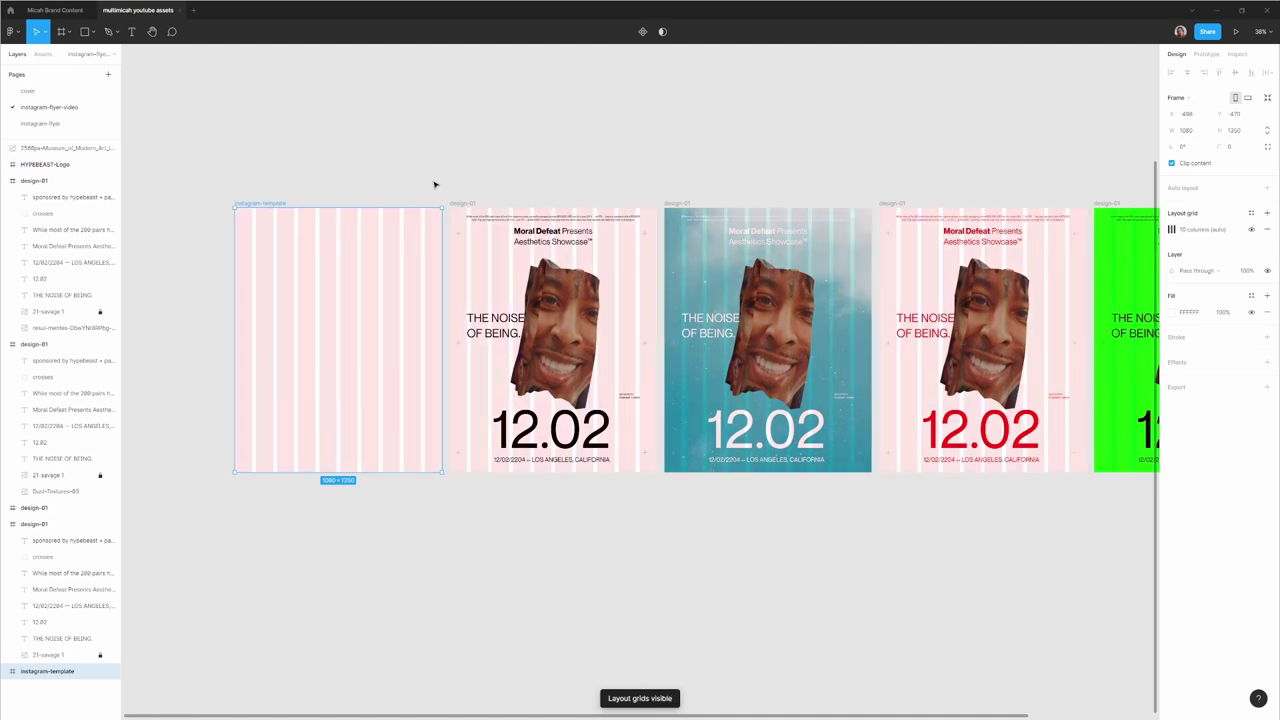
{"action": "key", "text": "ctrl+shift+4"}
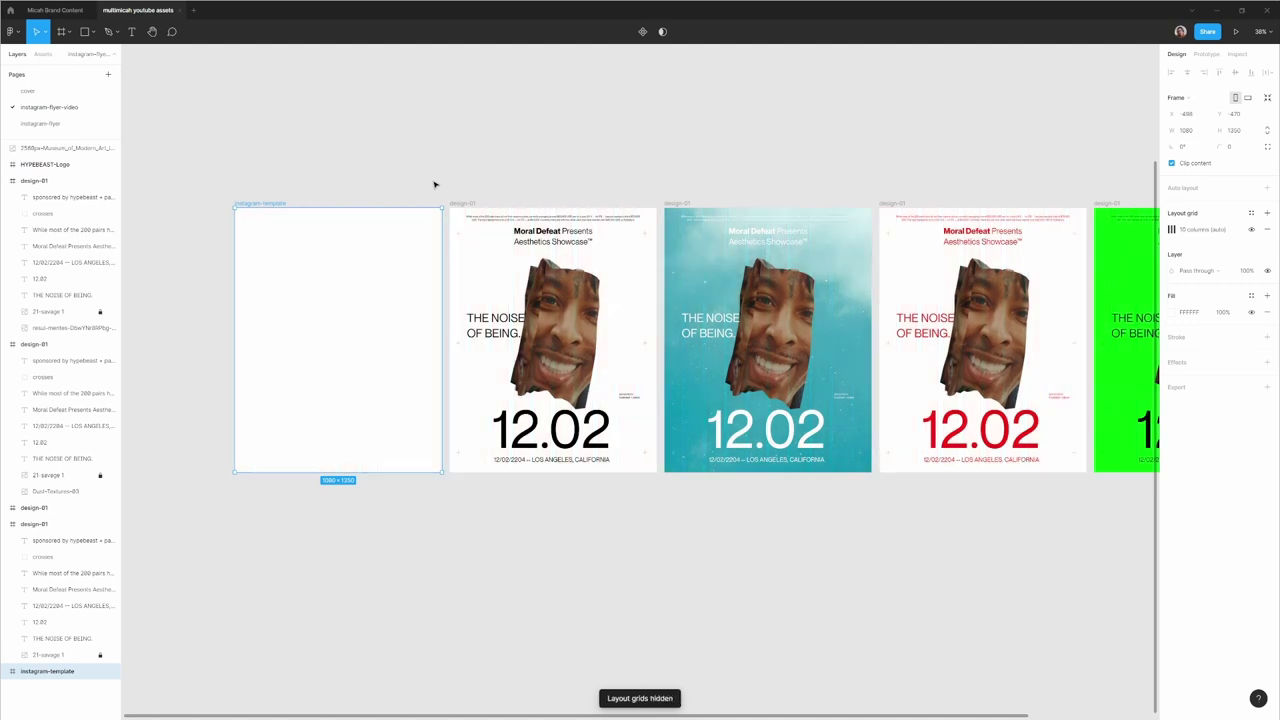
{"action": "key", "text": "shift+r"}
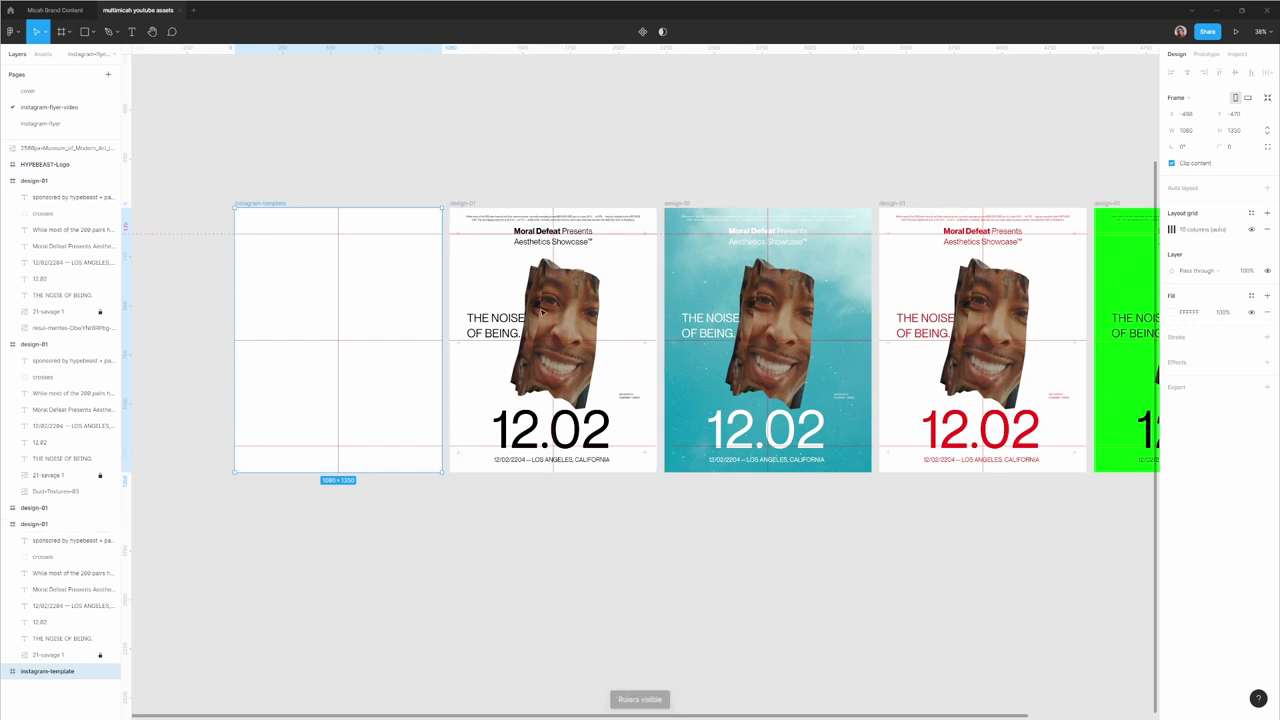
{"action": "key", "text": "shift+r"}
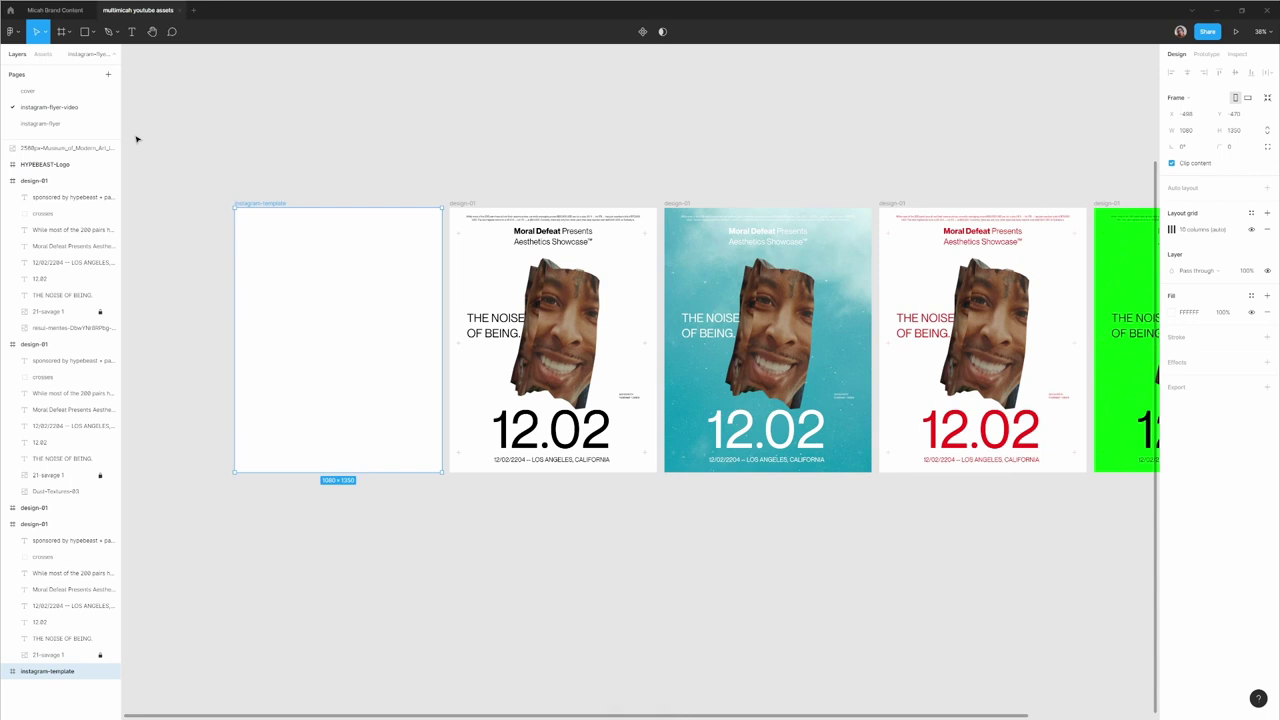
Create a frame on the instagram-flyer page and set its size to 1080 by 1350.
{"action": "left_click", "coordinate": [80, 124]}
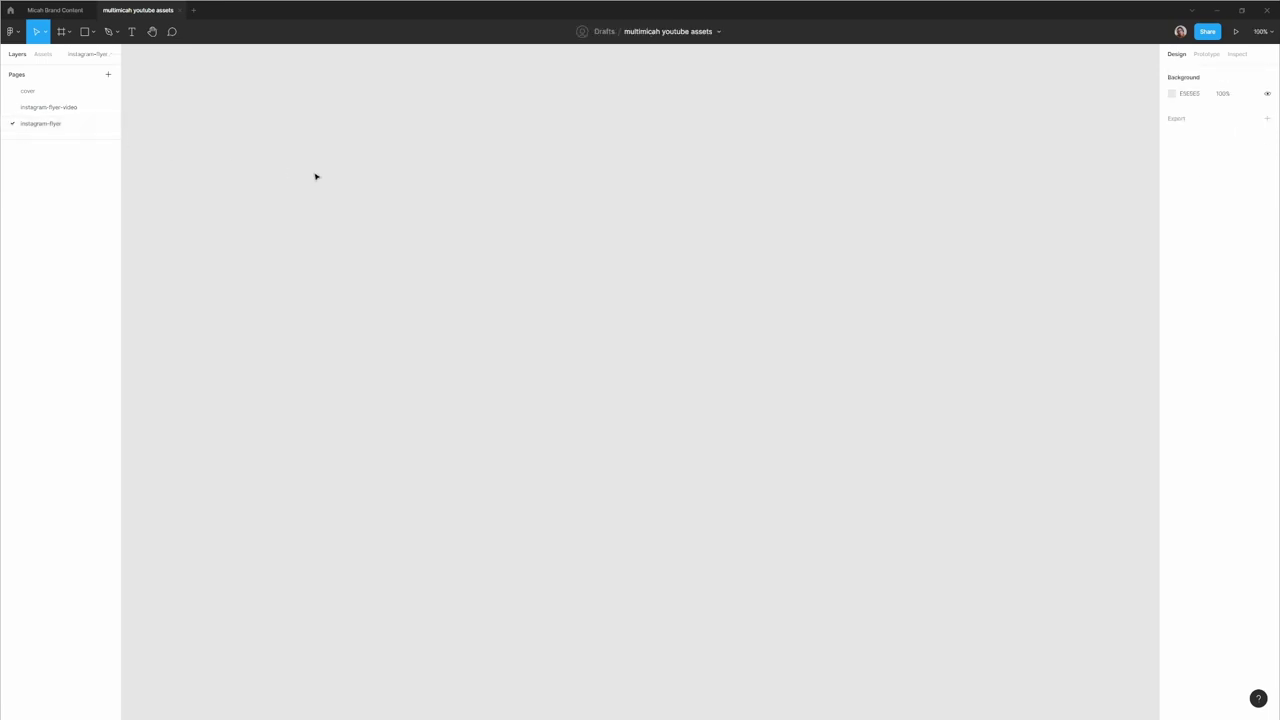
{"action": "key", "text": "f"}
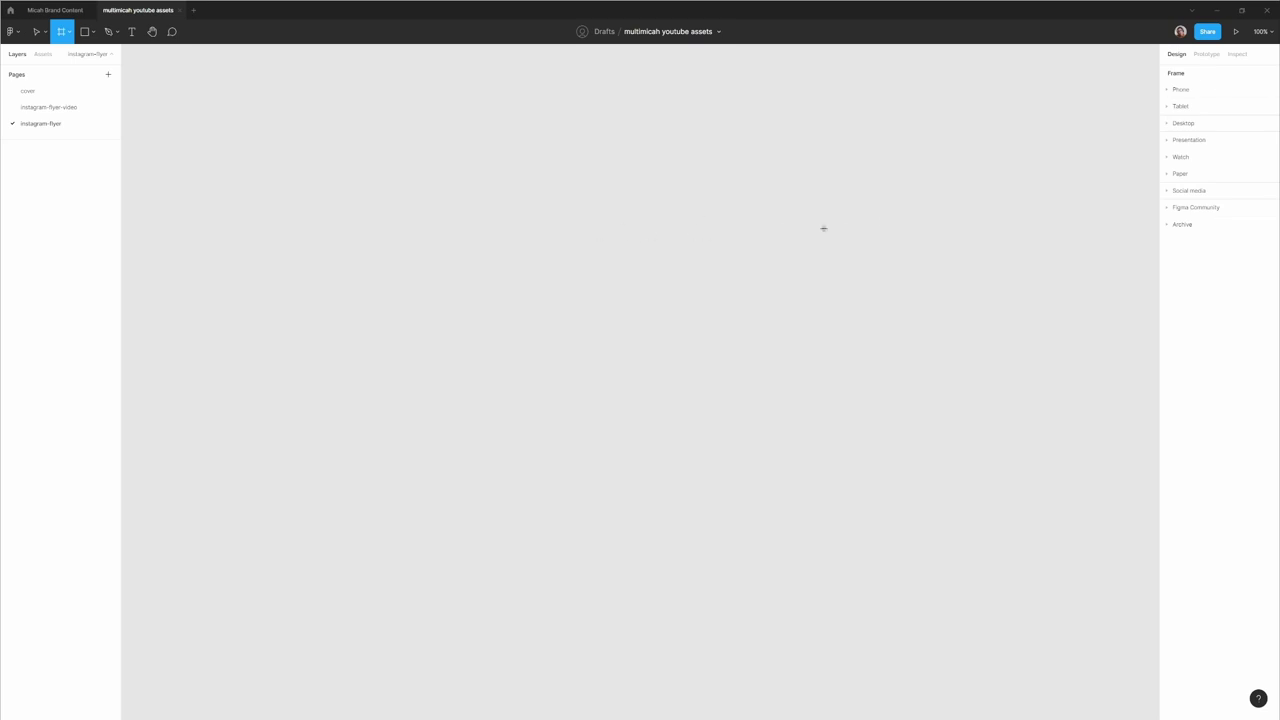
{"action": "left_click_drag", "start_coordinate": [500, 189], "coordinate": [648, 381]}
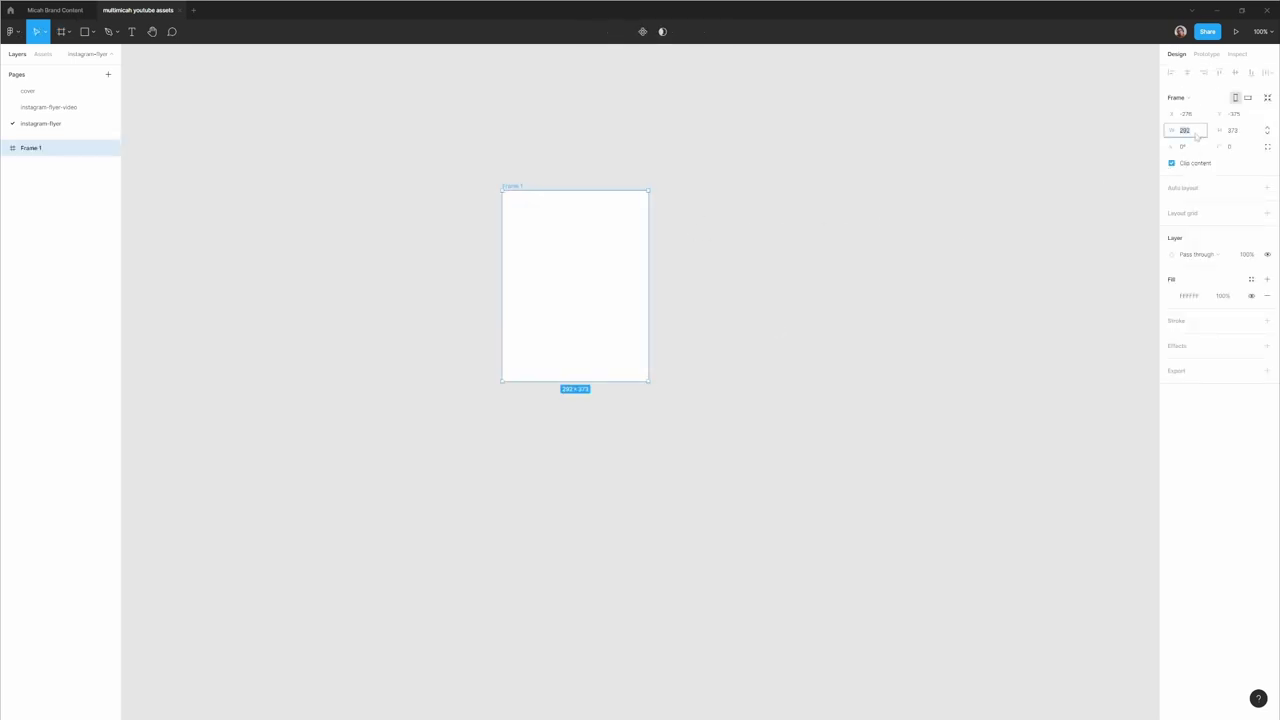
{"action": "type", "text": "1080"}
{"action": "key", "text": "Tab"}
{"action": "type", "text": "1"}
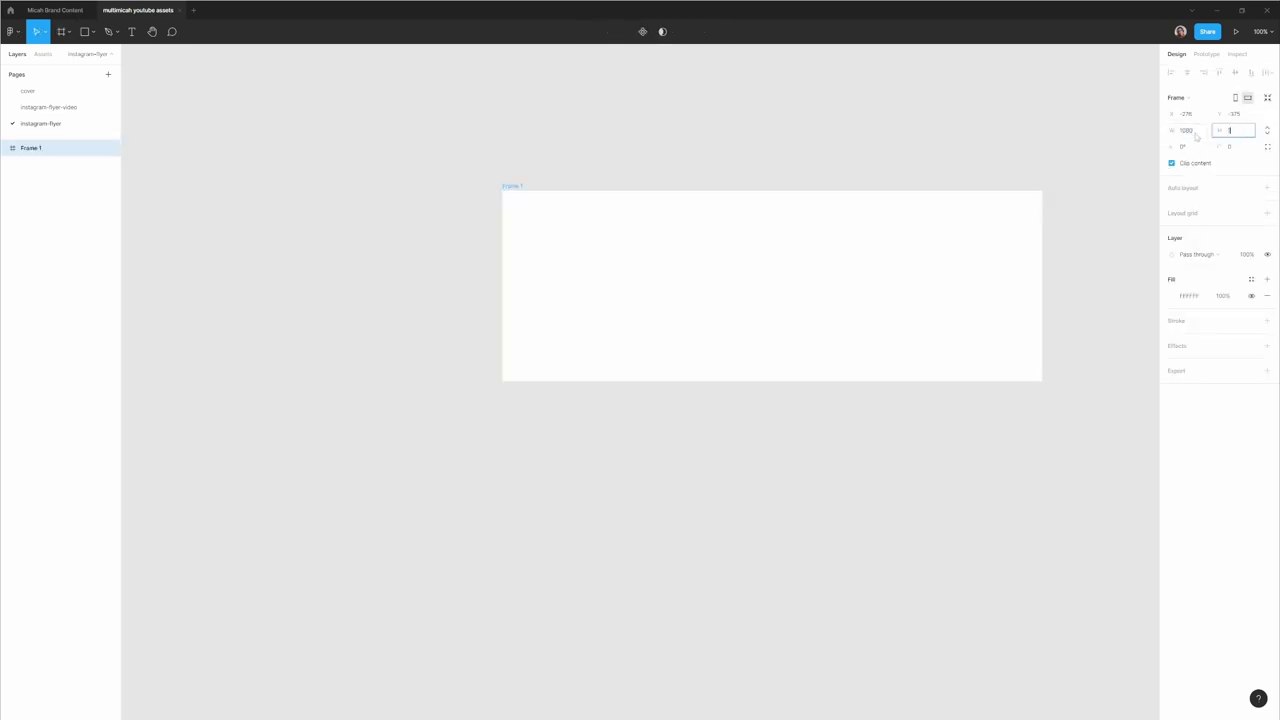
{"action": "type", "text": "350"}
{"action": "key", "text": "Return"}
{"action": "left_click", "coordinate": [950, 151]}
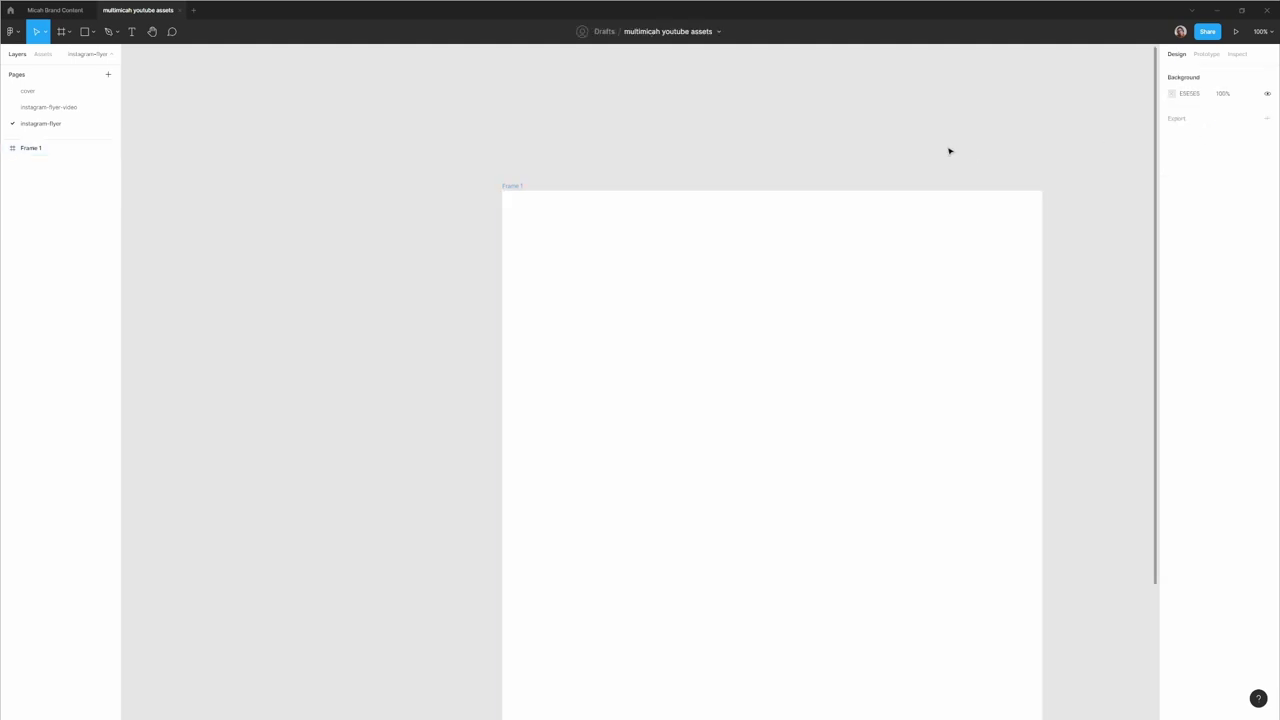
Rename the new frame as main artboard.
{"action": "key", "text": "minus"}
{"action": "left_click", "coordinate": [582, 287]}
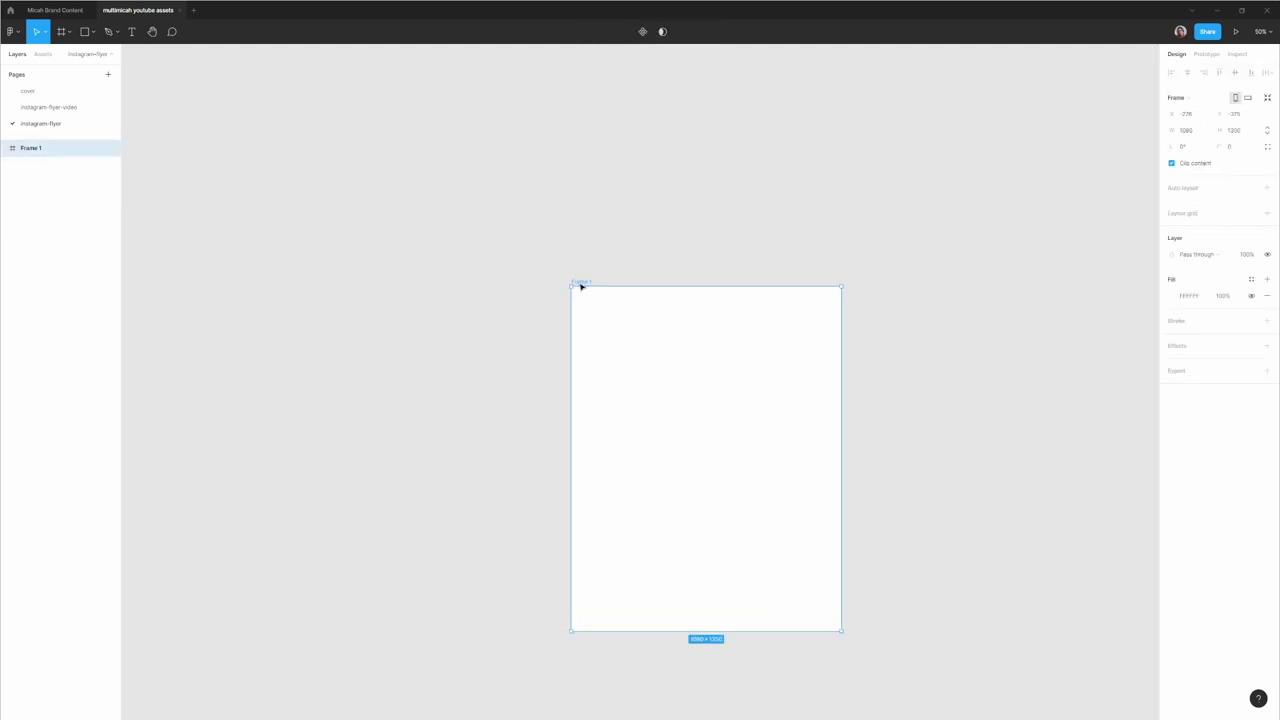
{"action": "key", "text": "shift+2"}
{"action": "key", "text": "ctrl+r"}
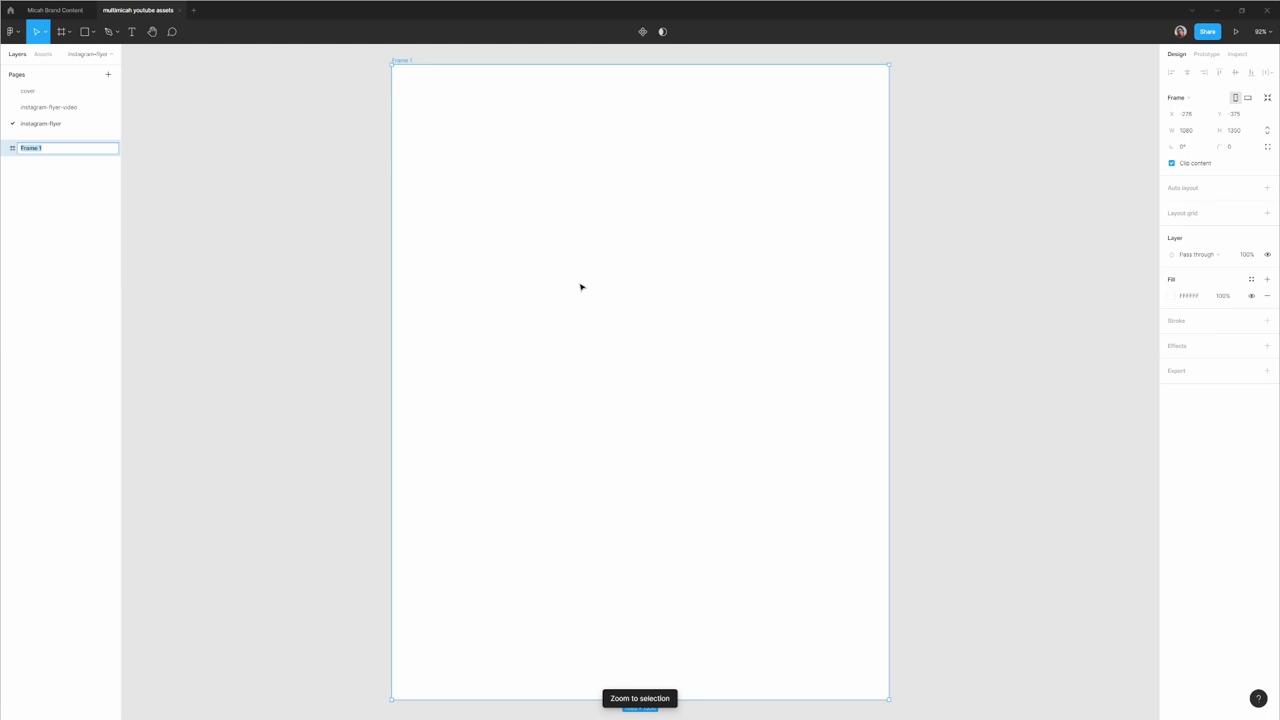
{"action": "type", "text": "main artboard"}
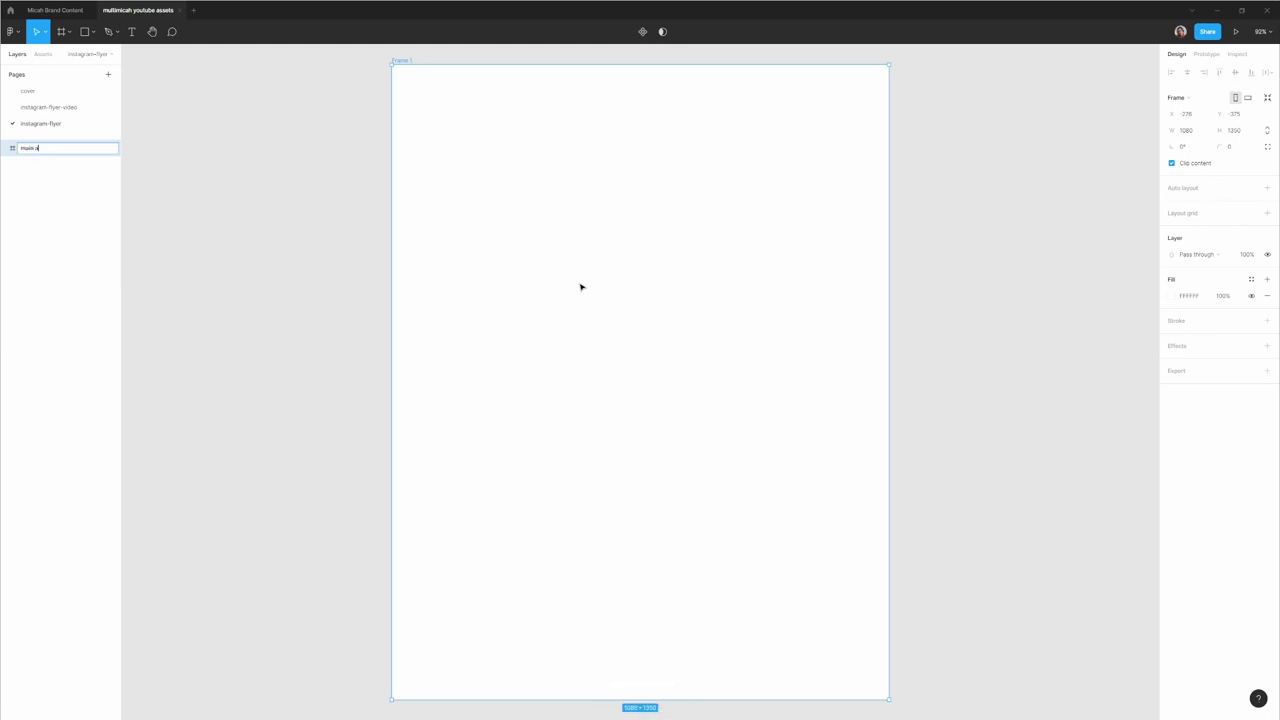
{"action": "key", "text": "Return"}
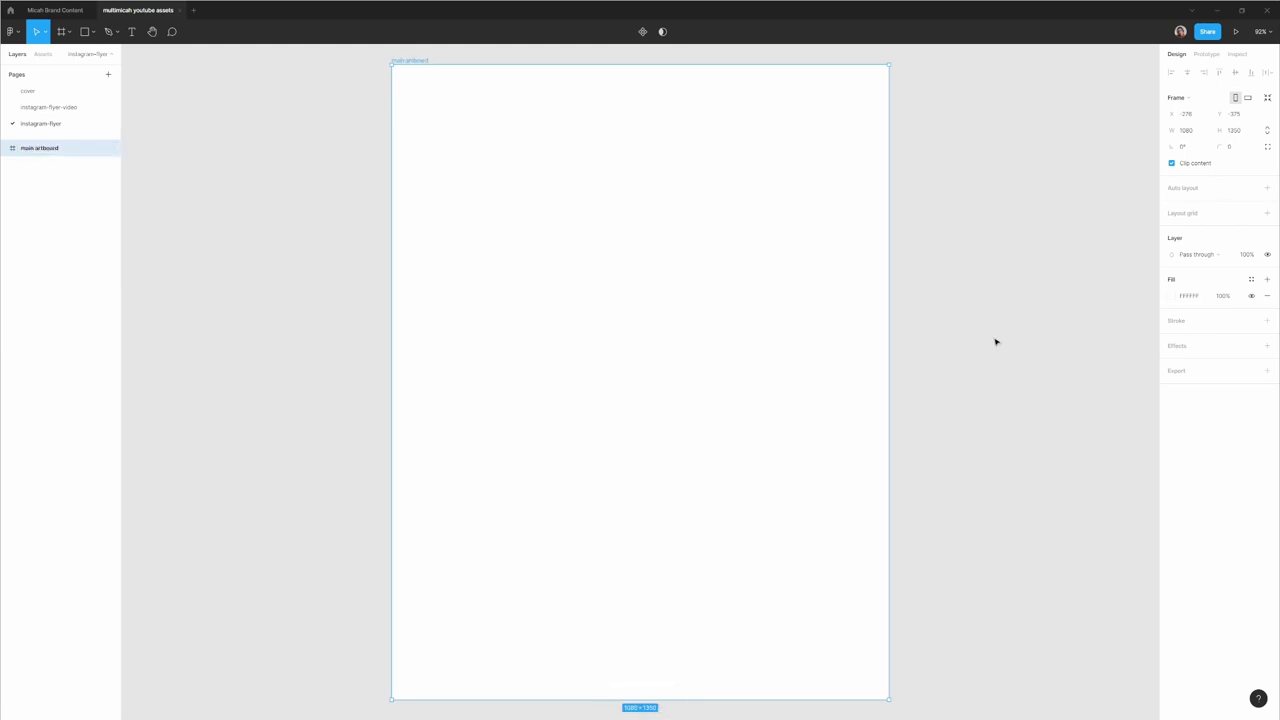
{"action": "left_click", "coordinate": [994, 340]}
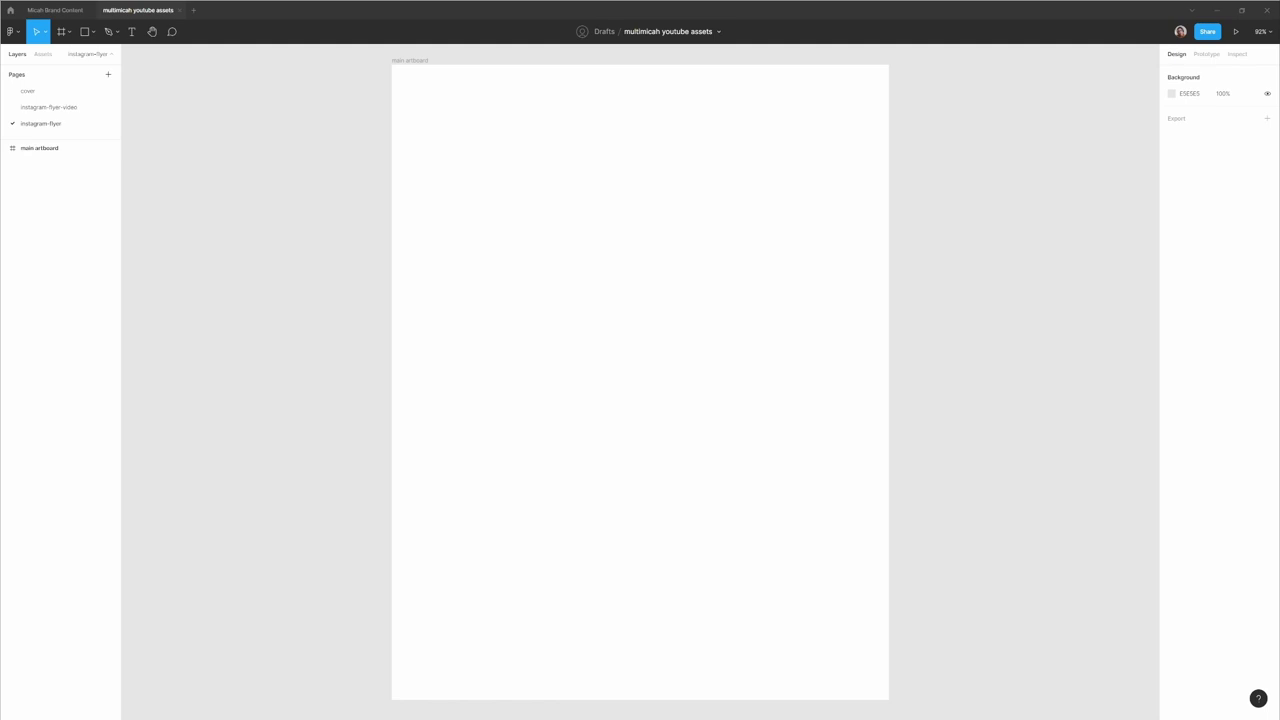
Paste the rendered face image into the main artboard frame and center it there.
{"action": "key", "text": "ctrl+v"}
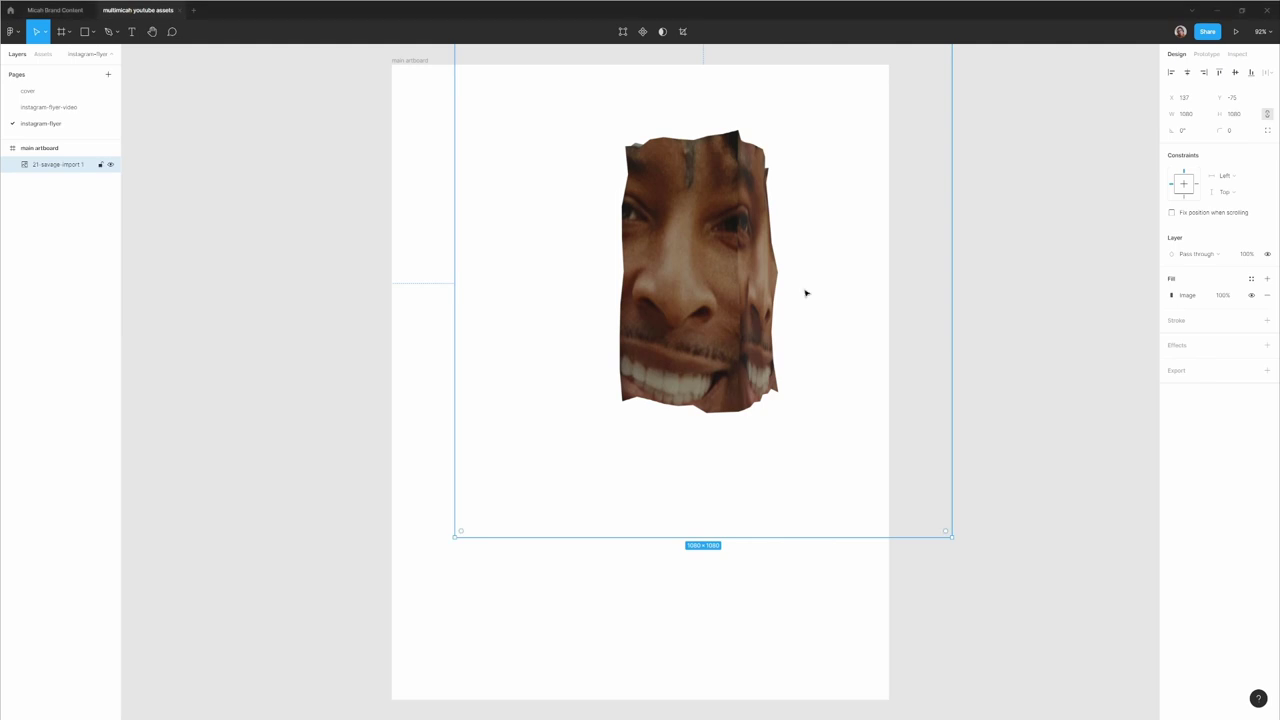
{"action": "key", "text": "minus"}
{"action": "left_click", "coordinate": [843, 291]}
{"action": "left_click_drag", "start_coordinate": [809, 191], "coordinate": [540, 466]}
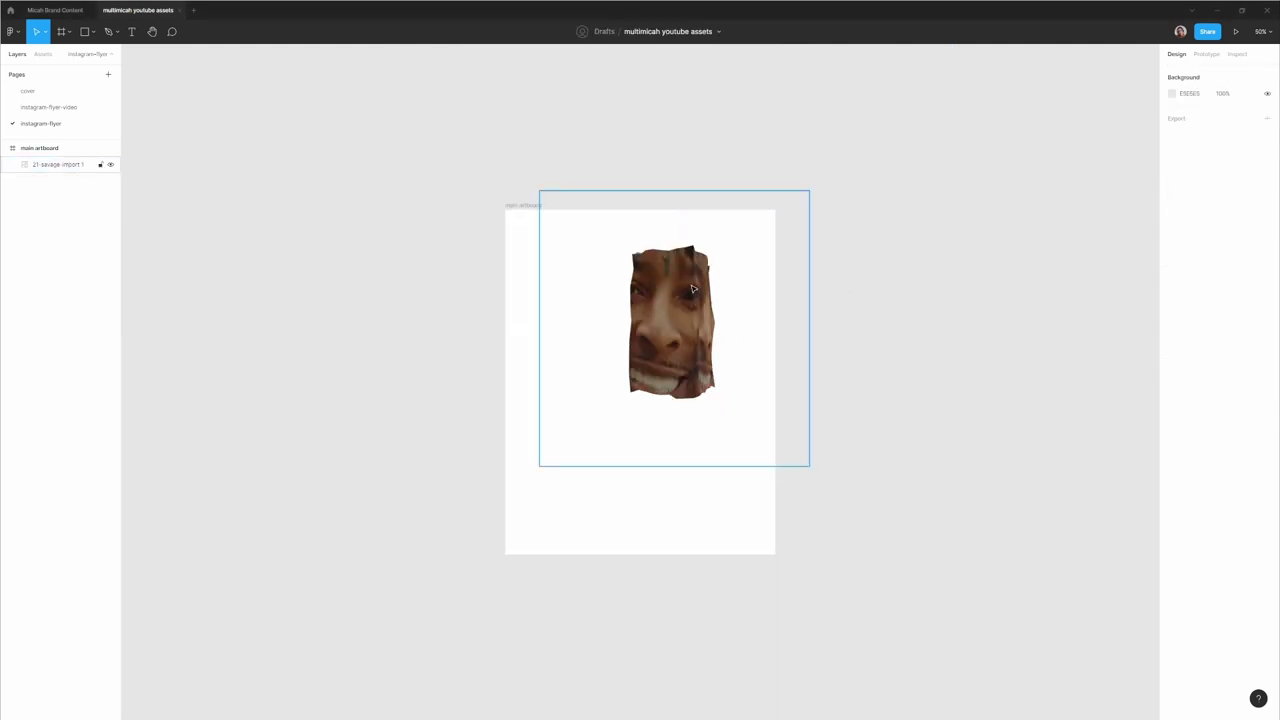
{"action": "left_click_drag", "start_coordinate": [687, 288], "coordinate": [654, 341]}
Add a layout grid to the main artboard frame, using columns with a count of 10.
{"action": "left_click", "coordinate": [521, 205]}
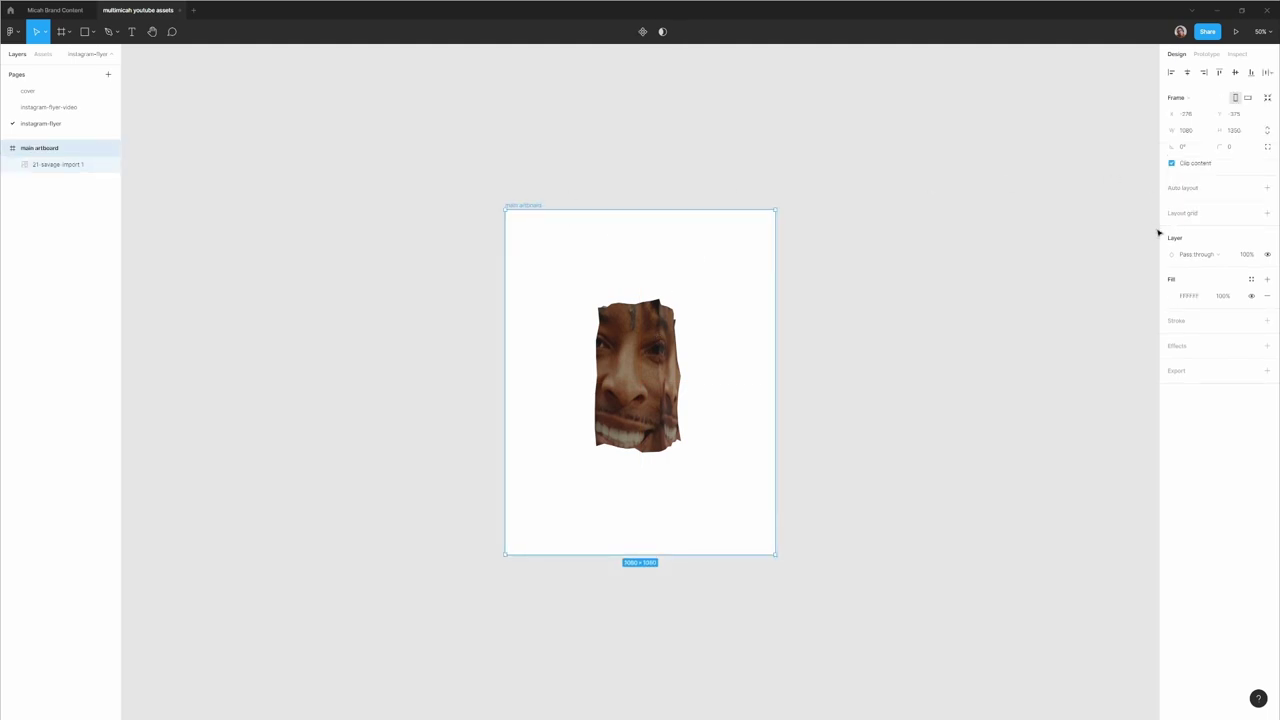
{"action": "left_click", "coordinate": [1267, 213]}
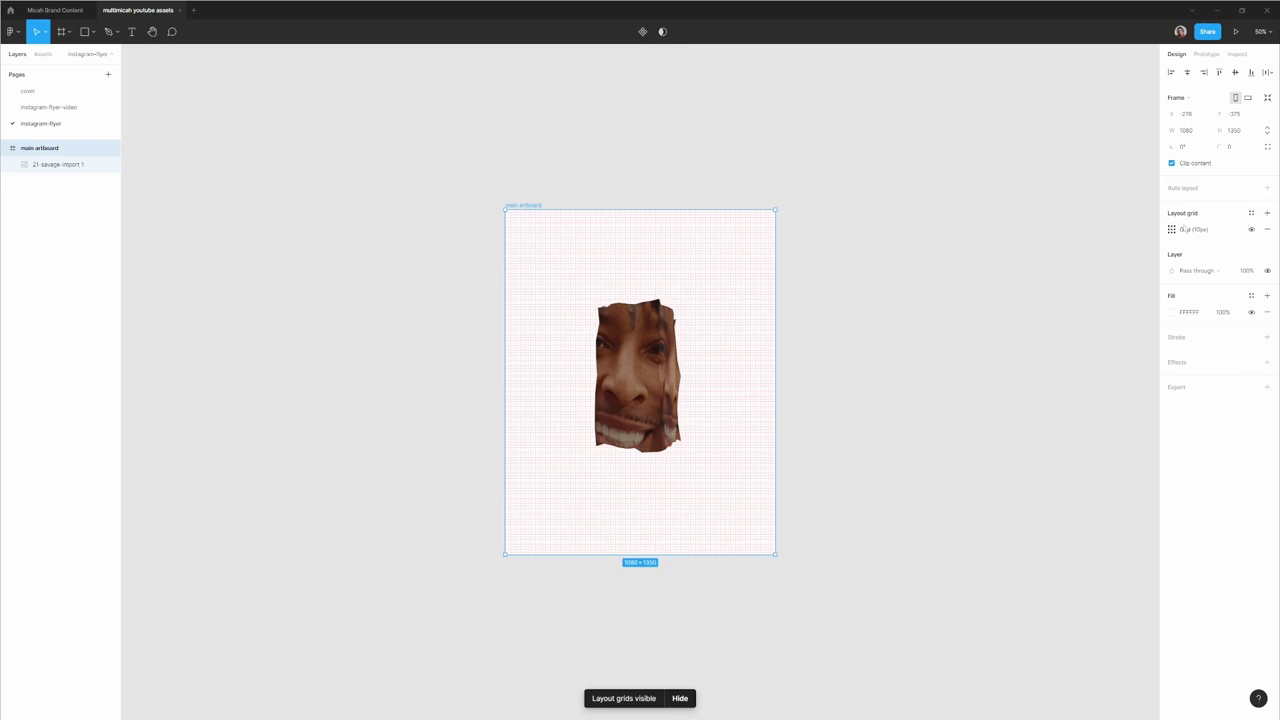
{"action": "left_click", "coordinate": [1172, 229]}
{"action": "left_click", "coordinate": [1068, 232]}
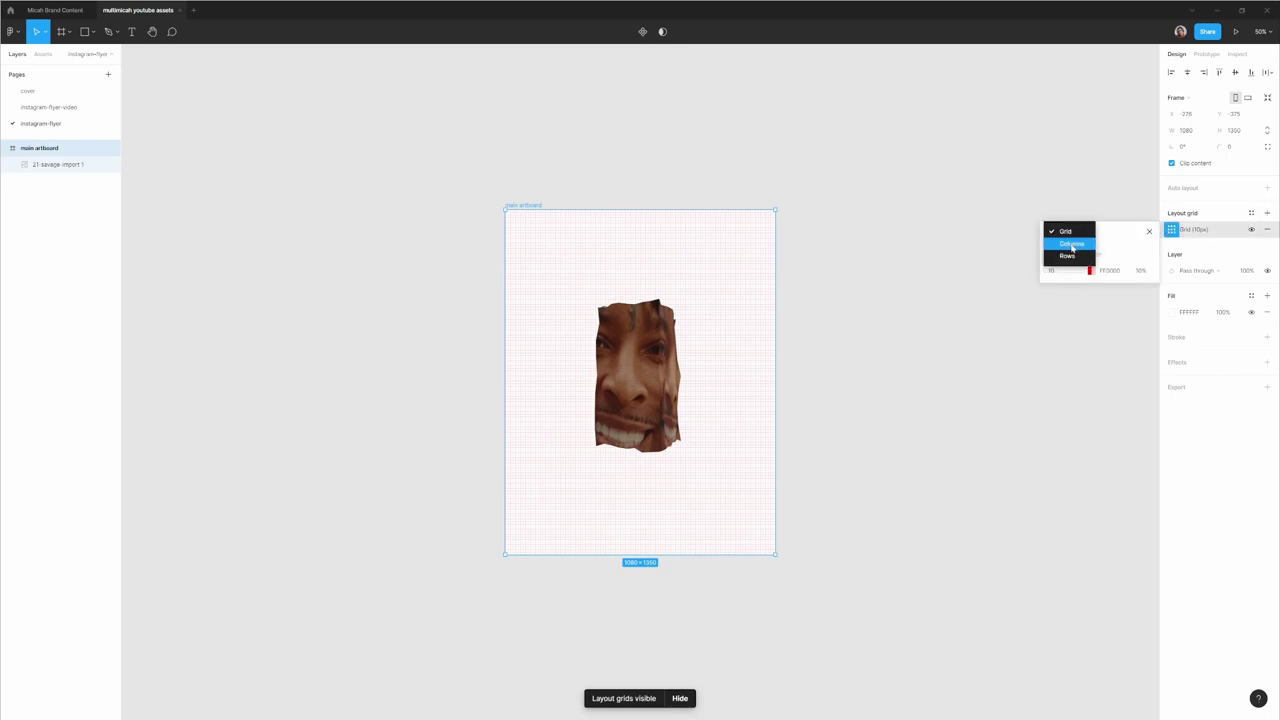
{"action": "left_click", "coordinate": [1071, 243]}
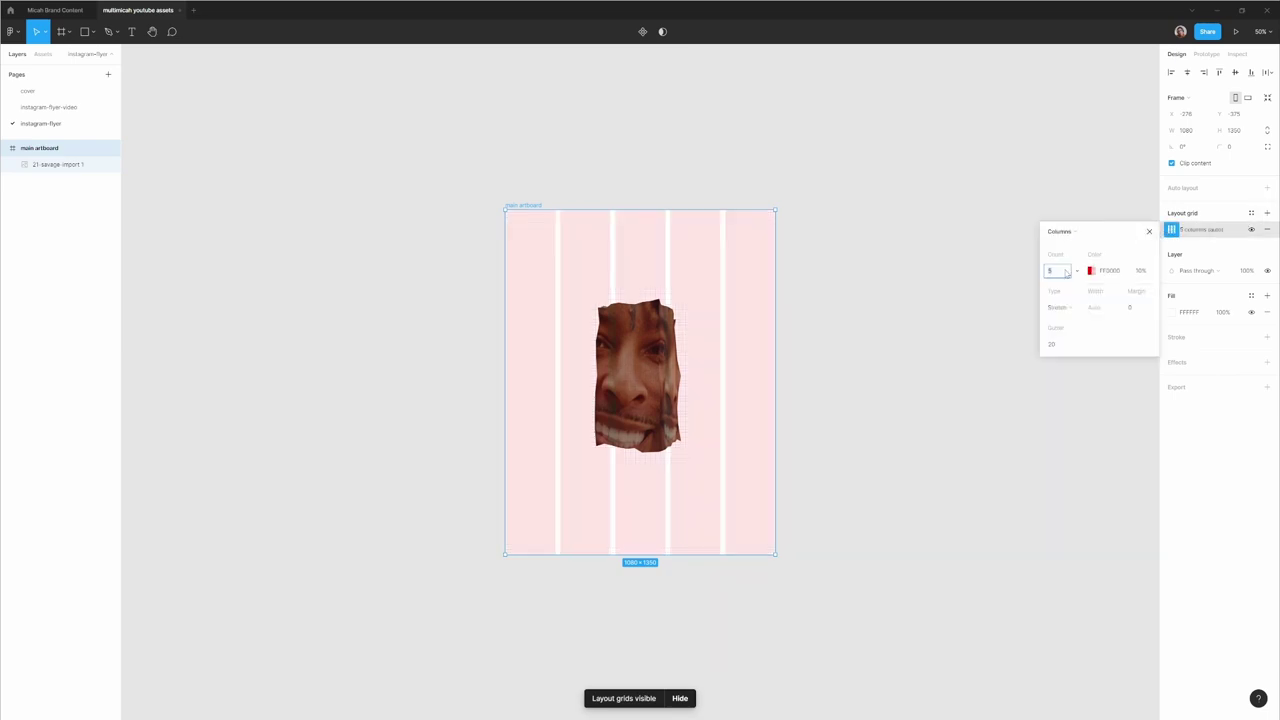
{"action": "left_click", "coordinate": [1066, 271]}
{"action": "type", "text": "10"}
{"action": "key", "text": "Return"}
{"action": "left_click", "coordinate": [971, 194]}
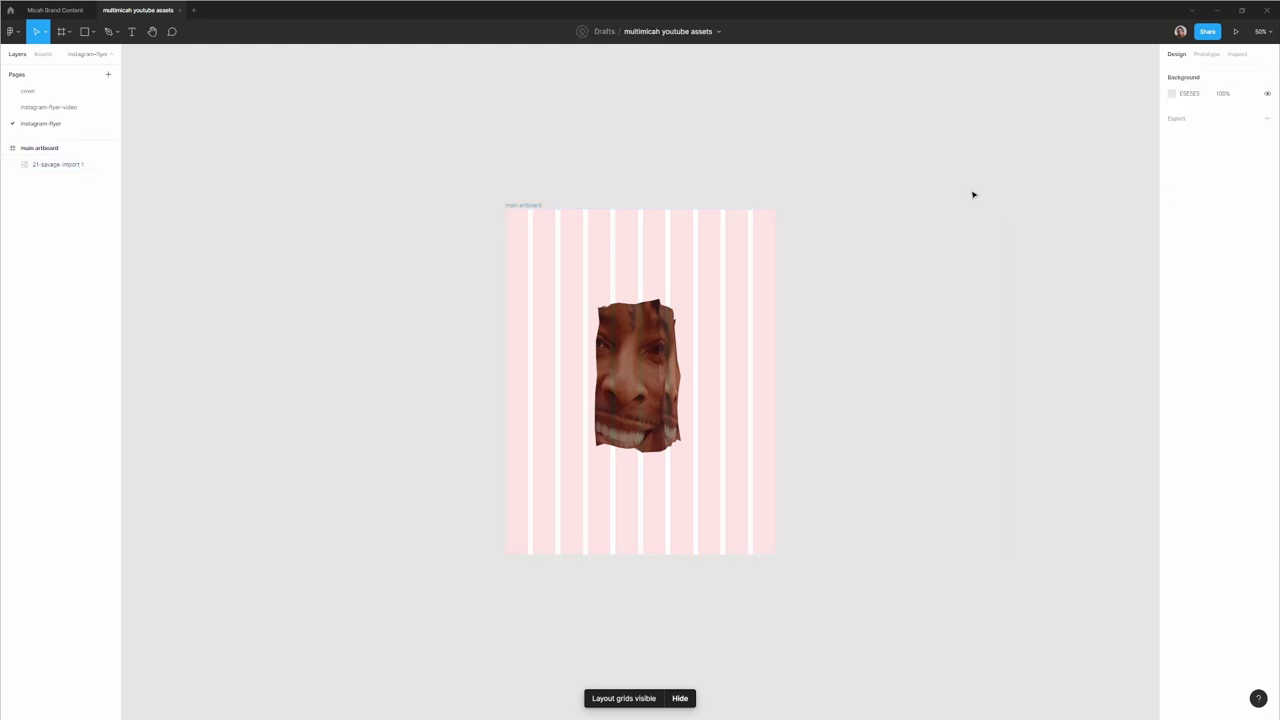
Draw a rectangle inside the main artboard frame and set its size to 1080 by 1080.
{"action": "left_click", "coordinate": [528, 207]}
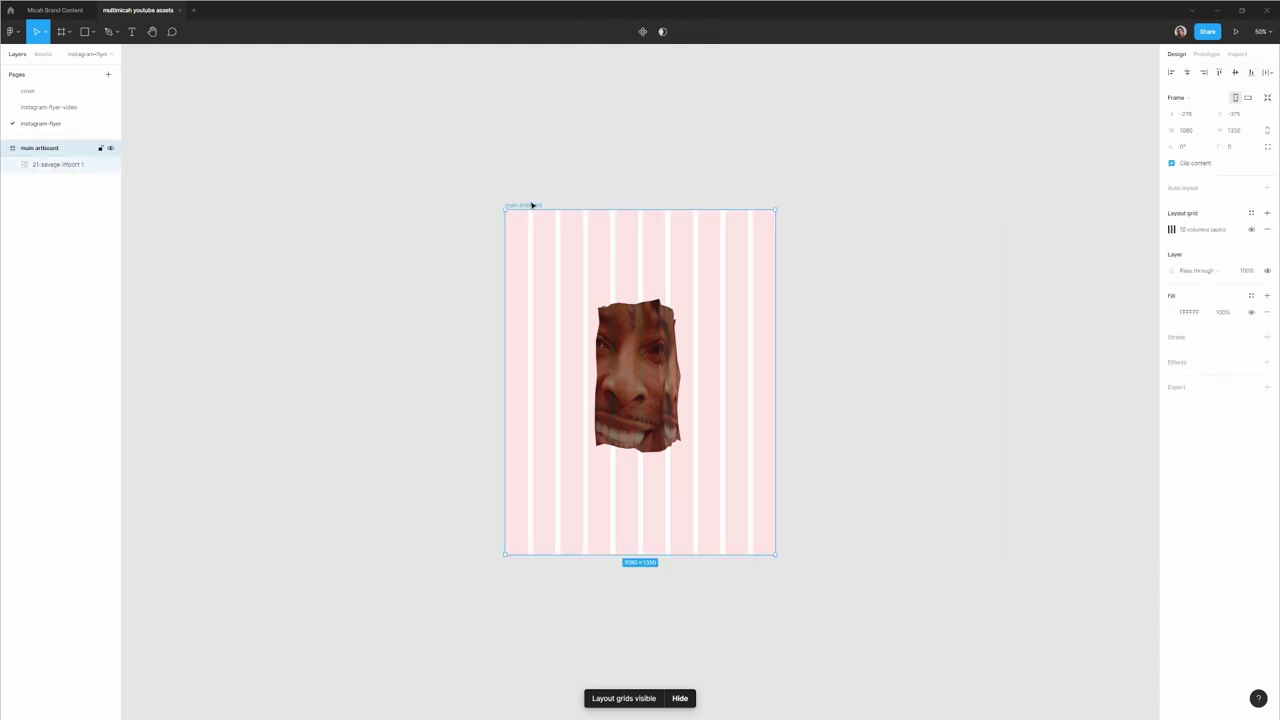
{"action": "key", "text": "r"}
{"action": "left_click_drag", "start_coordinate": [514, 253], "coordinate": [745, 481]}
{"action": "left_click", "coordinate": [1196, 114]}
{"action": "type", "text": "1080"}
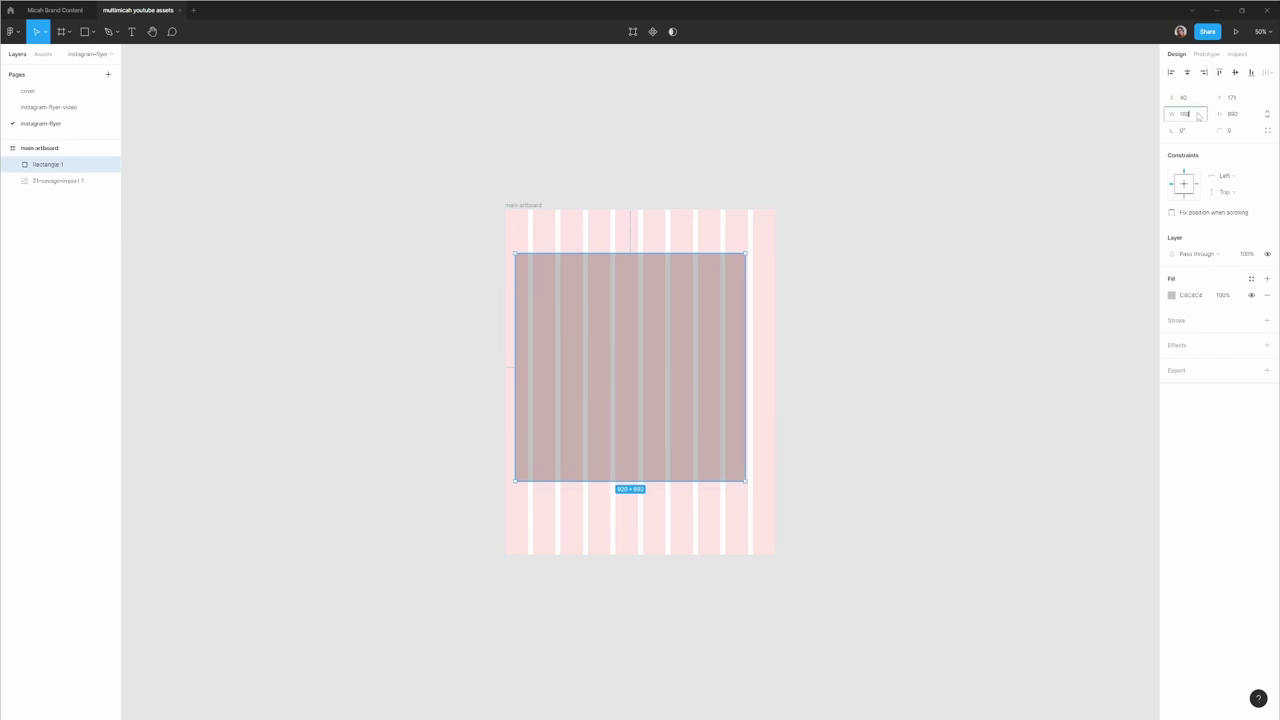
{"action": "key", "text": "Tab"}
{"action": "type", "text": "1080"}
{"action": "key", "text": "Return"}
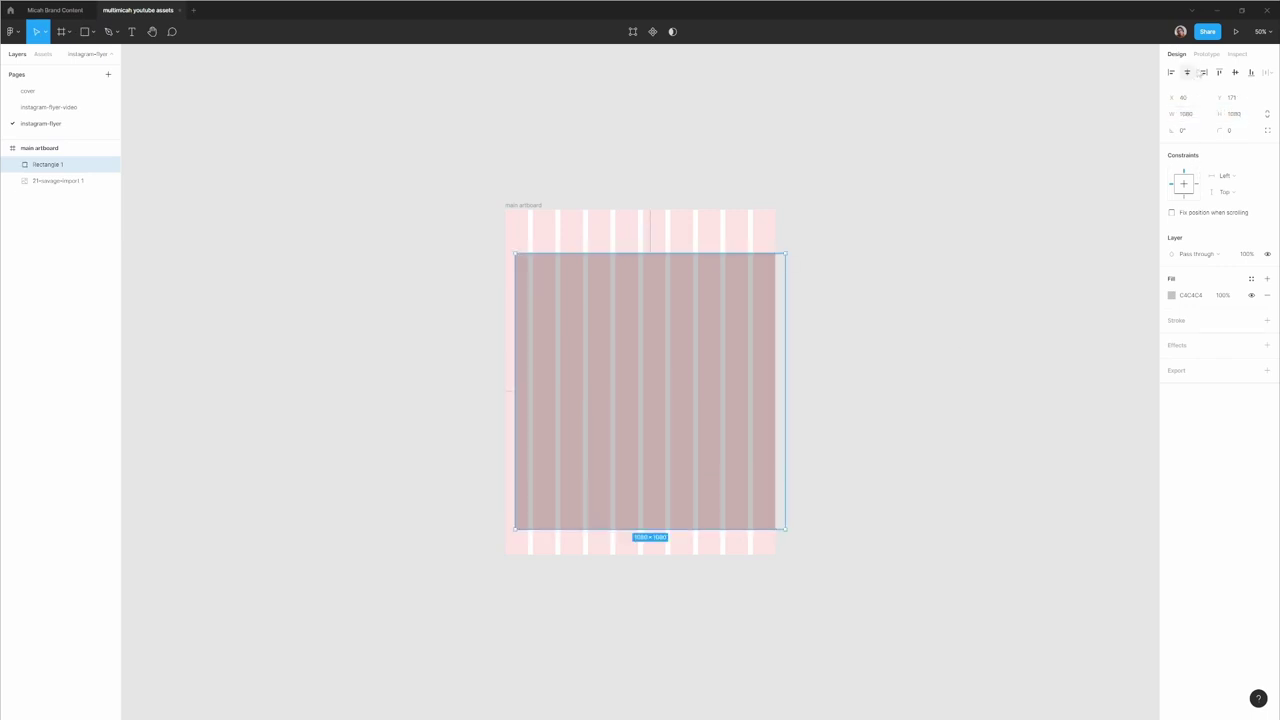
Align the square rectangle to the artboard's left edge and center it vertically.
{"action": "left_click", "coordinate": [1170, 72]}
{"action": "left_click", "coordinate": [1219, 72]}
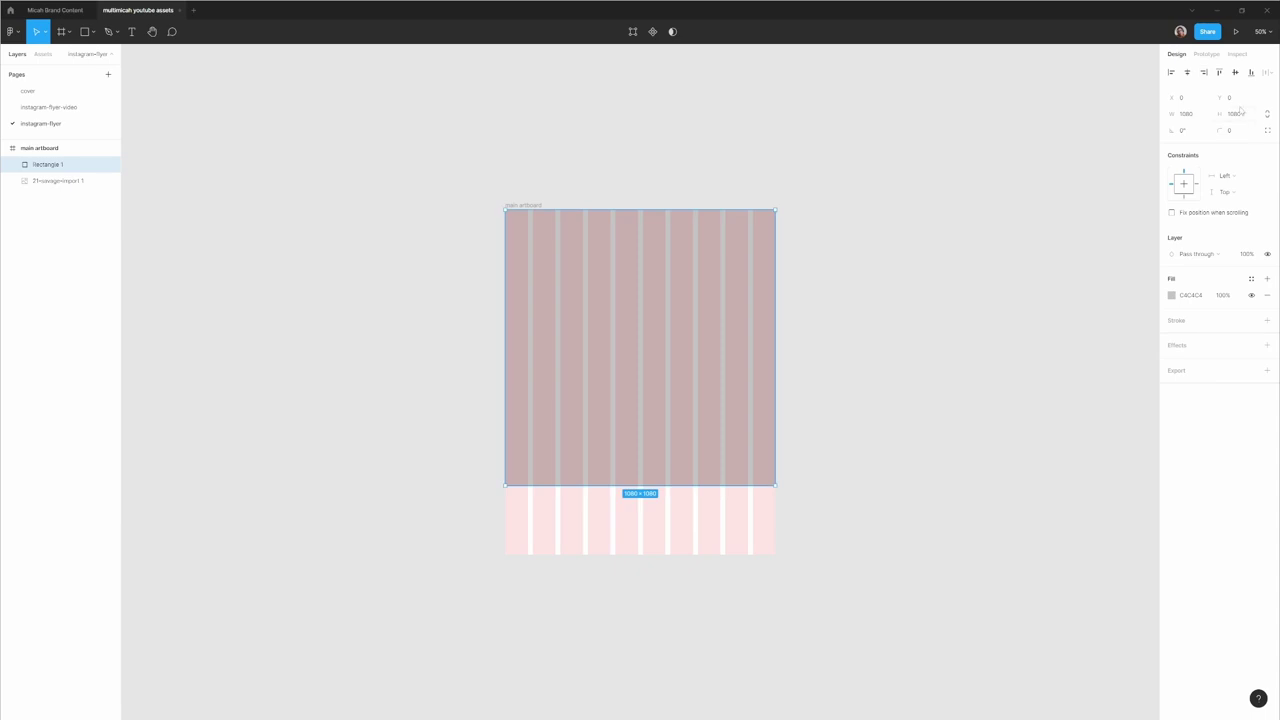
{"action": "left_click", "coordinate": [1235, 72]}
{"action": "left_click", "coordinate": [954, 246]}
{"action": "left_click", "coordinate": [643, 260]}
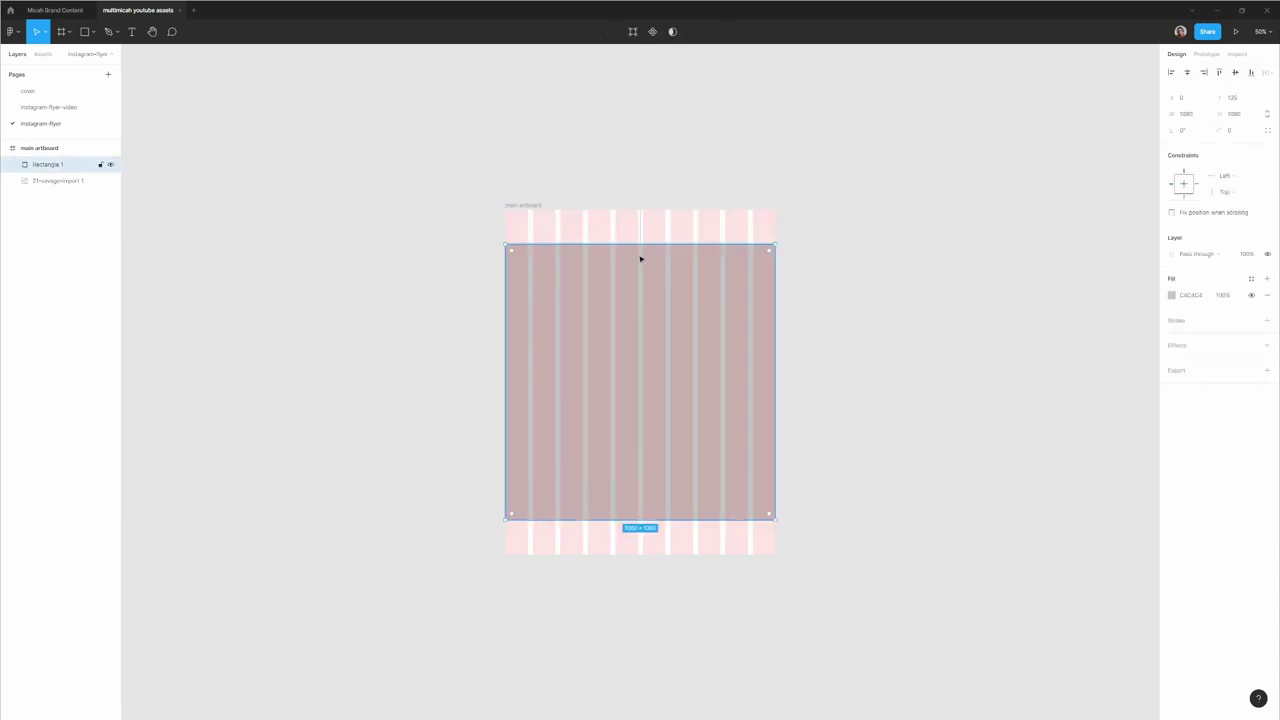
Show the rulers, place horizontal guides on the square's top and bottom edges, and hide the rulers again.
{"action": "key", "text": "Escape"}
{"action": "left_click", "coordinate": [527, 205]}
{"action": "key", "text": "shift+r"}
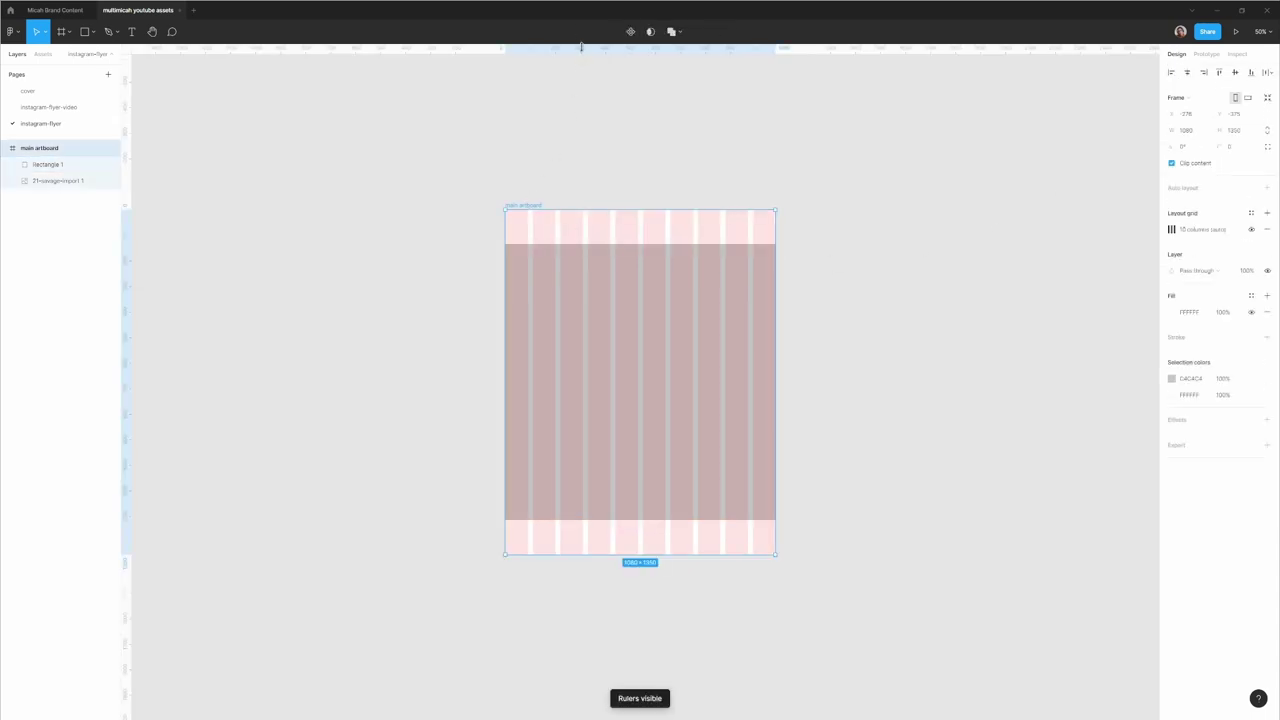
{"action": "left_click_drag", "start_coordinate": [580, 48], "coordinate": [608, 244]}
{"action": "left_click_drag", "start_coordinate": [620, 48], "coordinate": [646, 520]}
{"action": "left_click", "coordinate": [857, 337]}
{"action": "key", "text": "shift+r"}
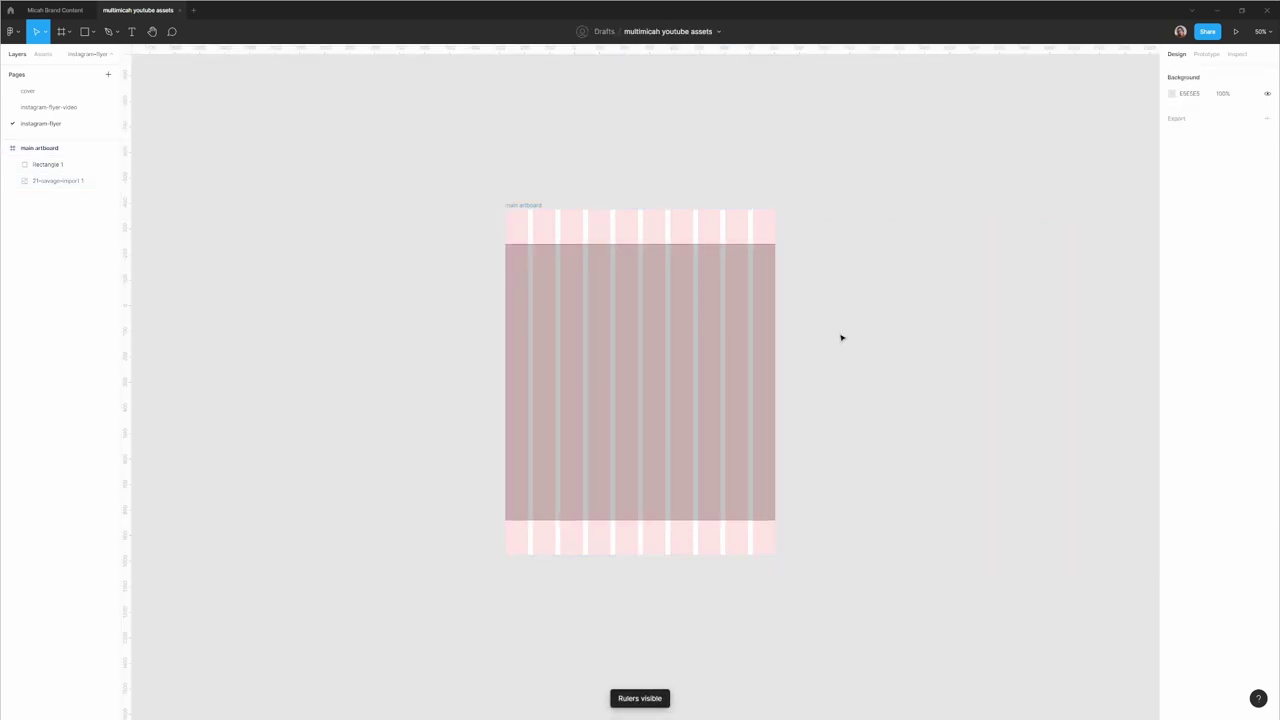
Delete the square rectangle from the main artboard and hide the layout grids.
{"action": "left_click", "coordinate": [742, 333]}
{"action": "key", "text": "Delete"}
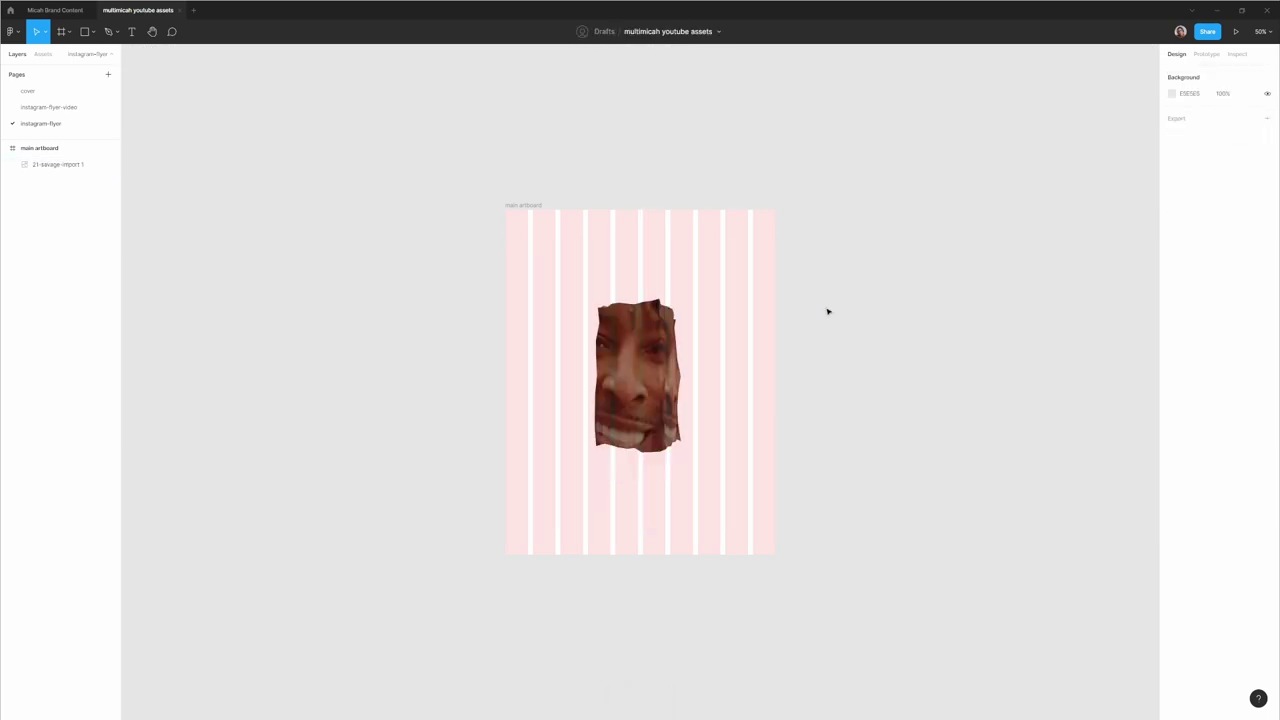
{"action": "left_click", "coordinate": [508, 206]}
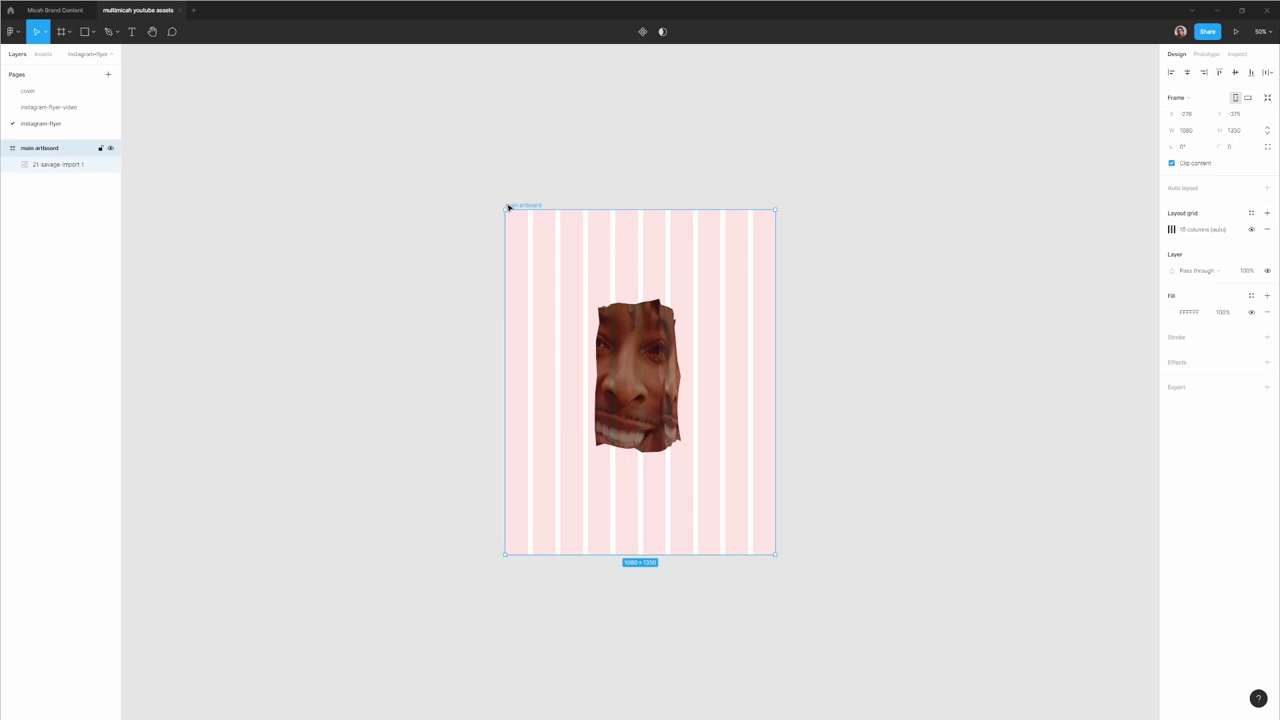
{"action": "key", "text": "ctrl+shift+4"}
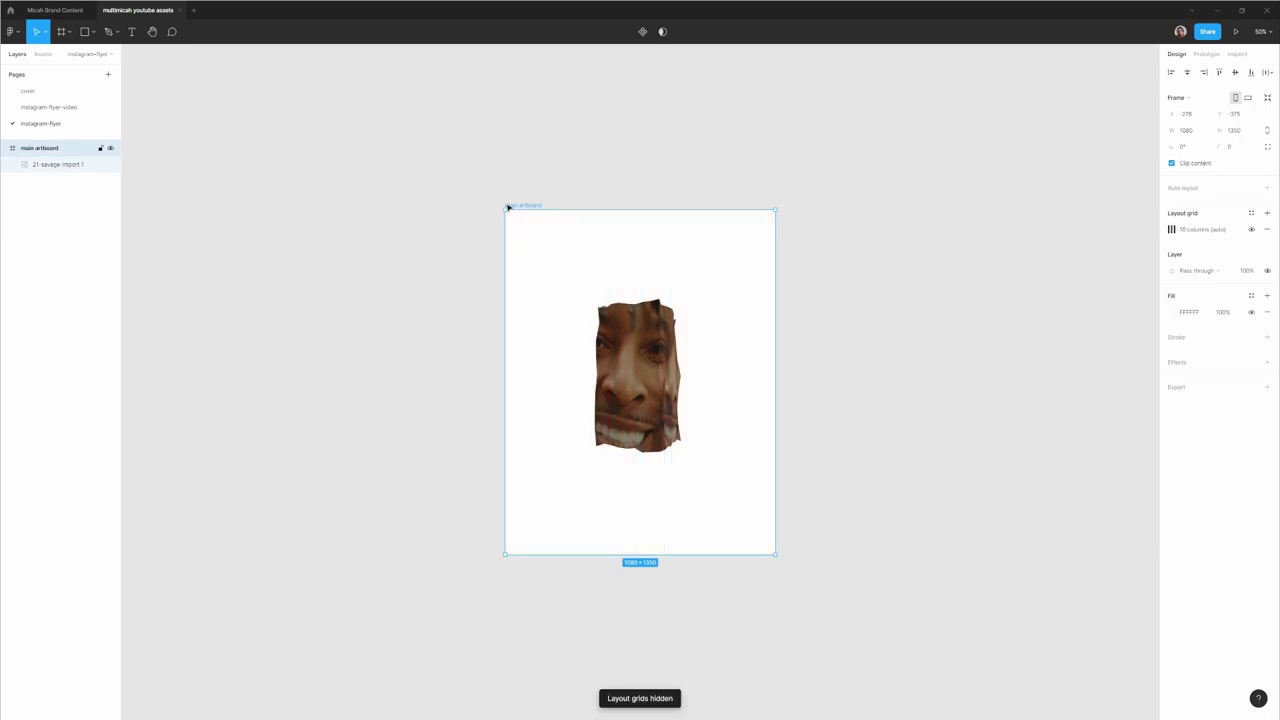
{"action": "left_click", "coordinate": [484, 200]}
{"action": "left_click", "coordinate": [508, 206]}
{"action": "key", "text": "shift+2"}
{"action": "left_click", "coordinate": [948, 260]}
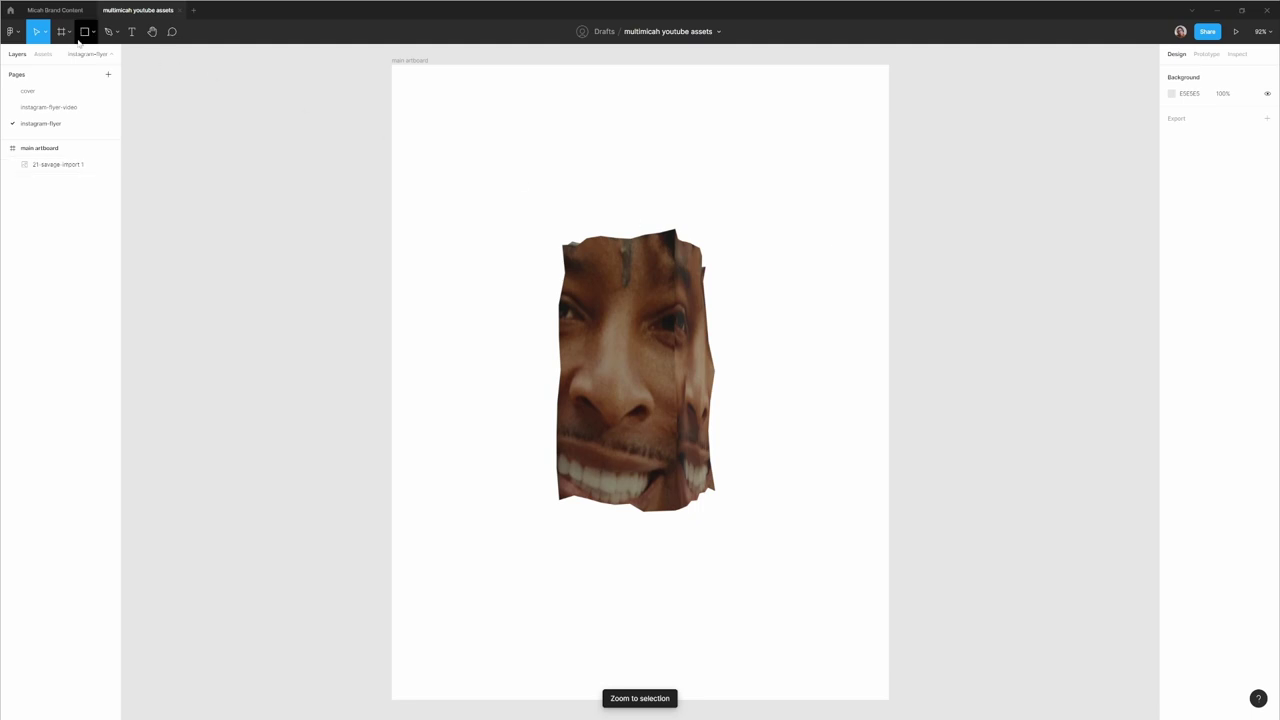
{"action": "left_click", "coordinate": [12, 31]}
{"action": "mouse_move", "coordinate": [22, 79]}
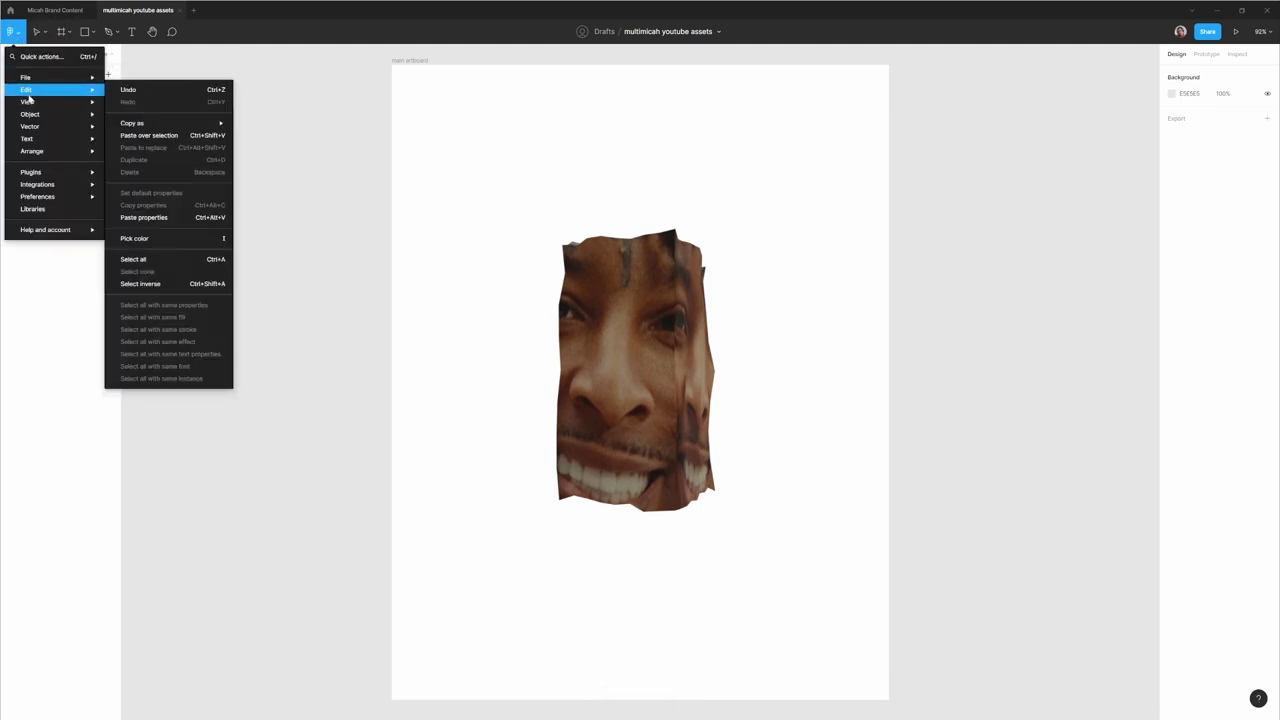
{"action": "mouse_move", "coordinate": [33, 107]}
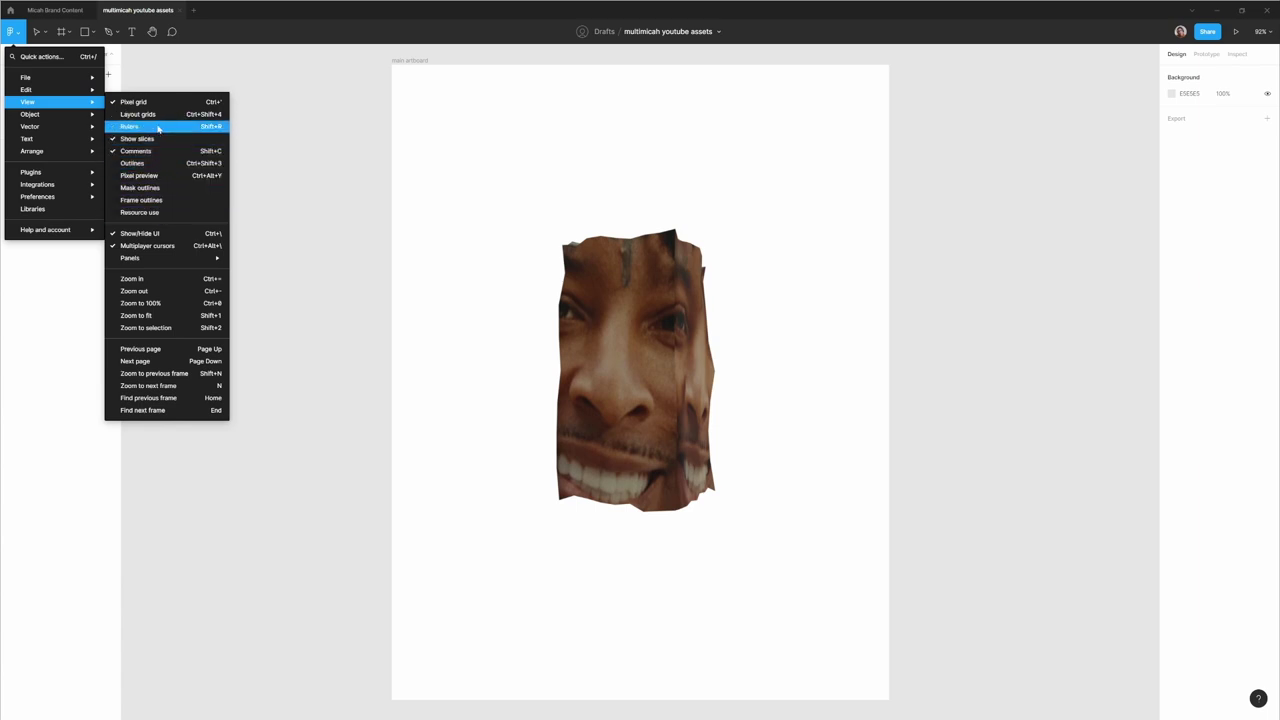
{"action": "left_click", "coordinate": [325, 138]}
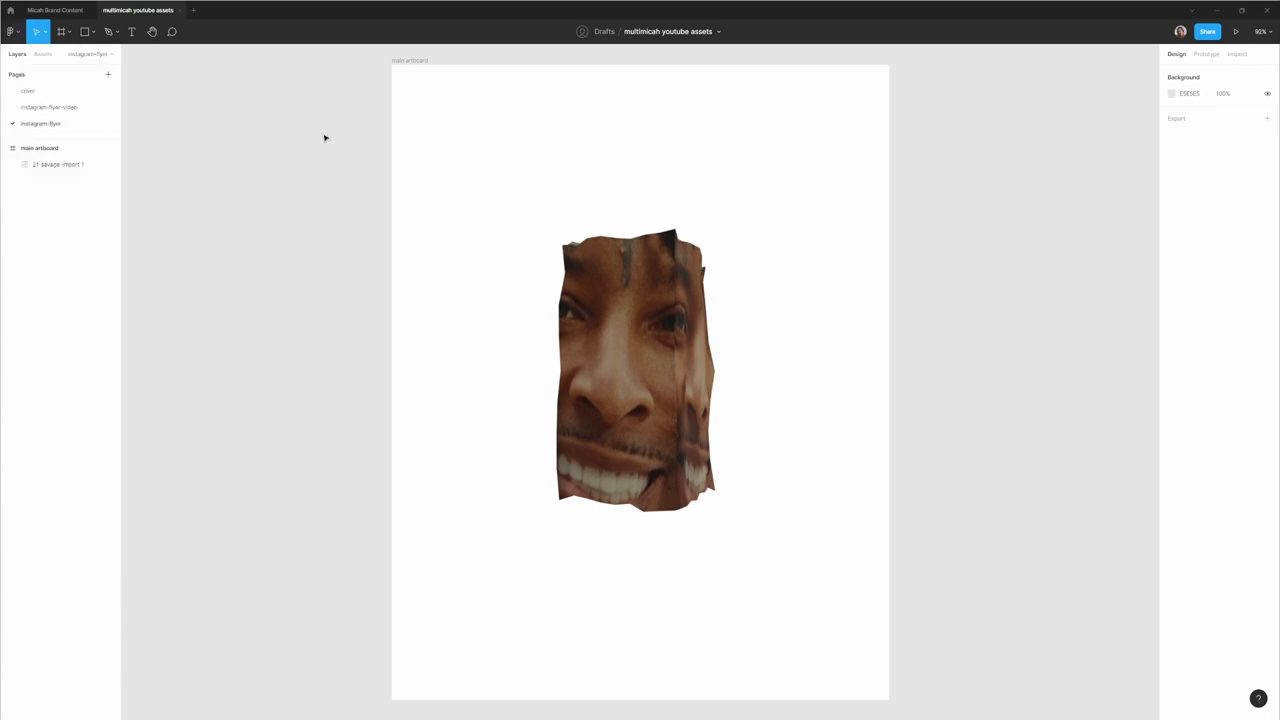
{"action": "key", "text": "minus"}
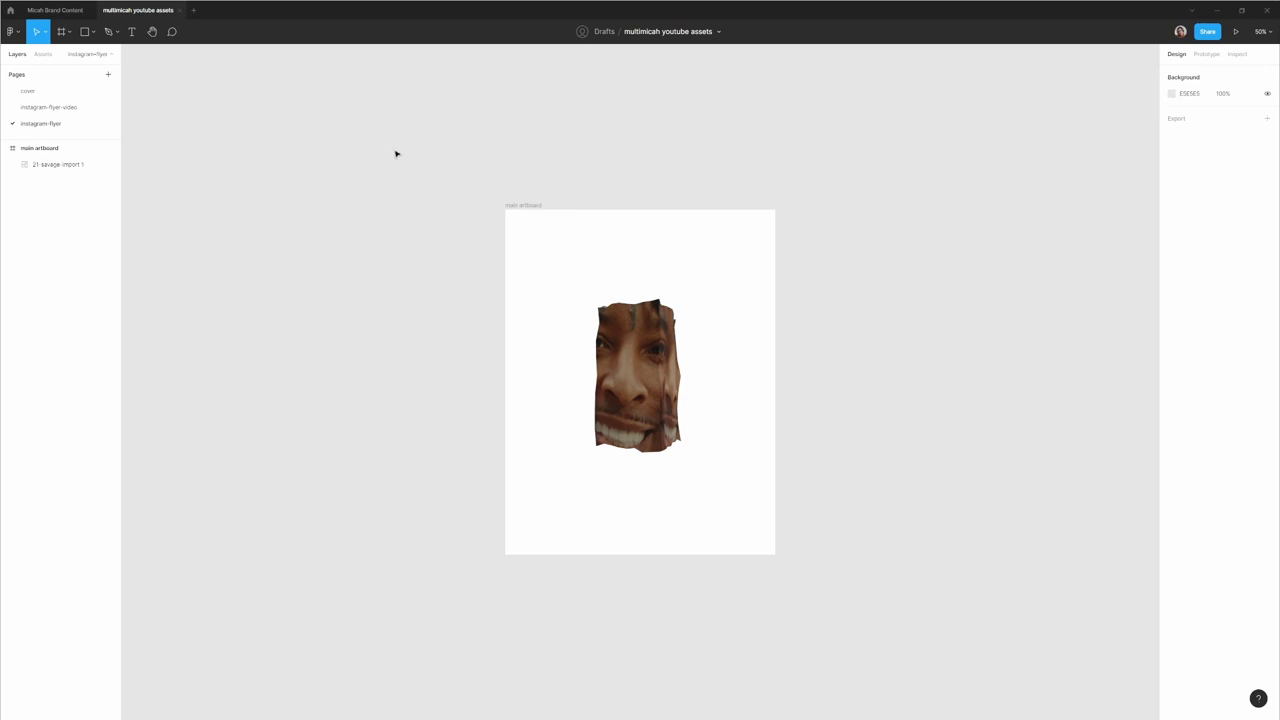
Show the layout grids, enlarge the portrait image to about 1336 by 1336, and rotate it about -5 degrees over the artboard.
{"action": "left_click", "coordinate": [586, 264]}
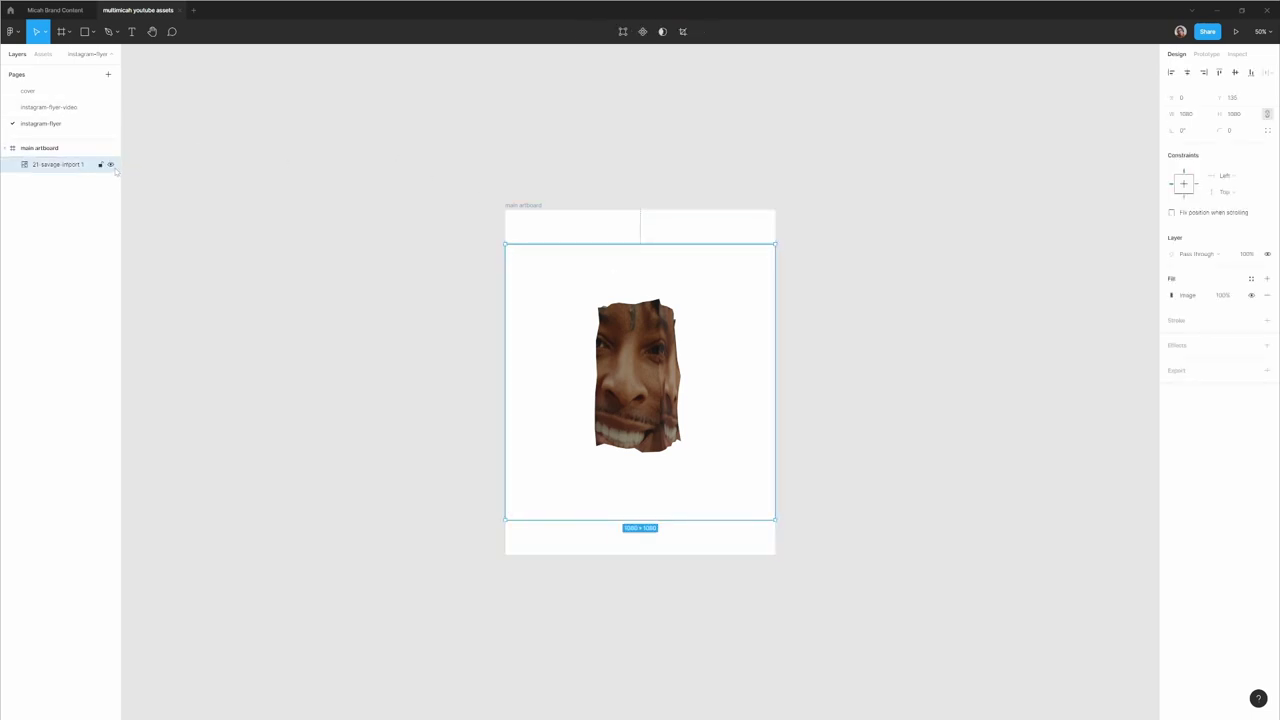
{"action": "key", "text": "ctrl+shift+4"}
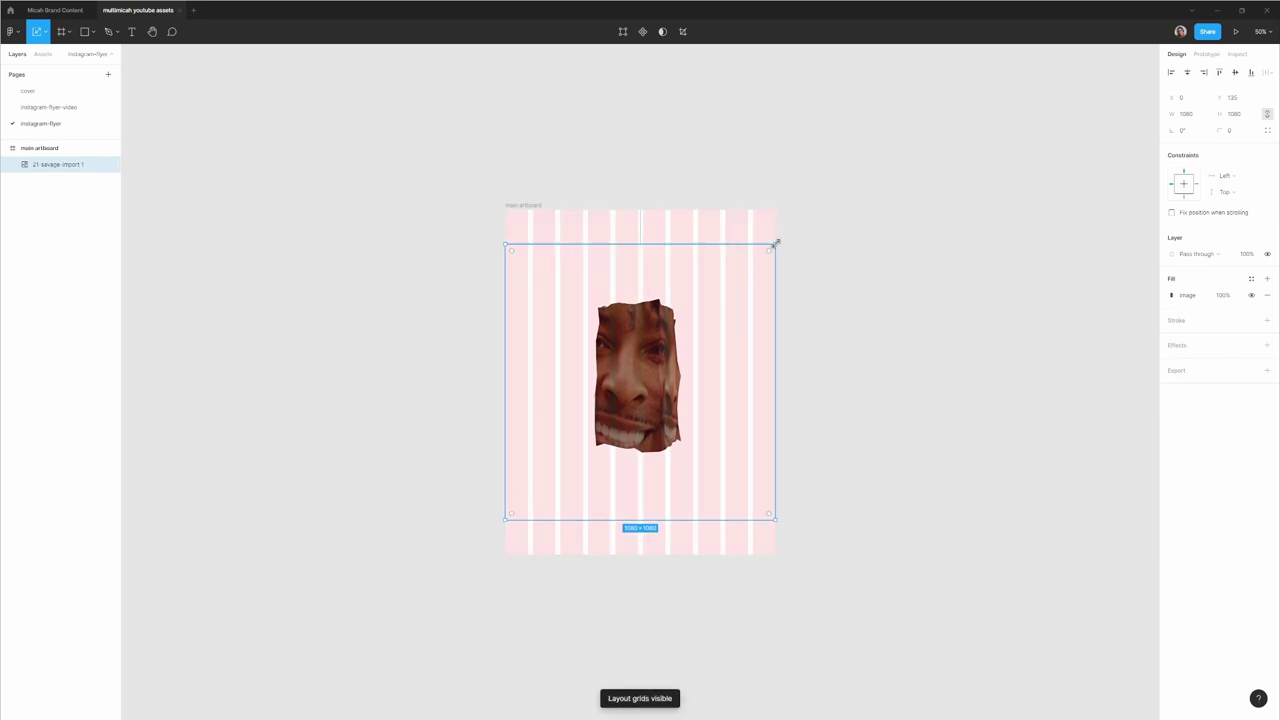
{"action": "left_click_drag", "start_coordinate": [776, 242], "coordinate": [834, 217]}
{"action": "left_click", "coordinate": [852, 223]}
Lock the portrait image layer and hide the layout grids.
{"action": "left_click", "coordinate": [522, 205]}
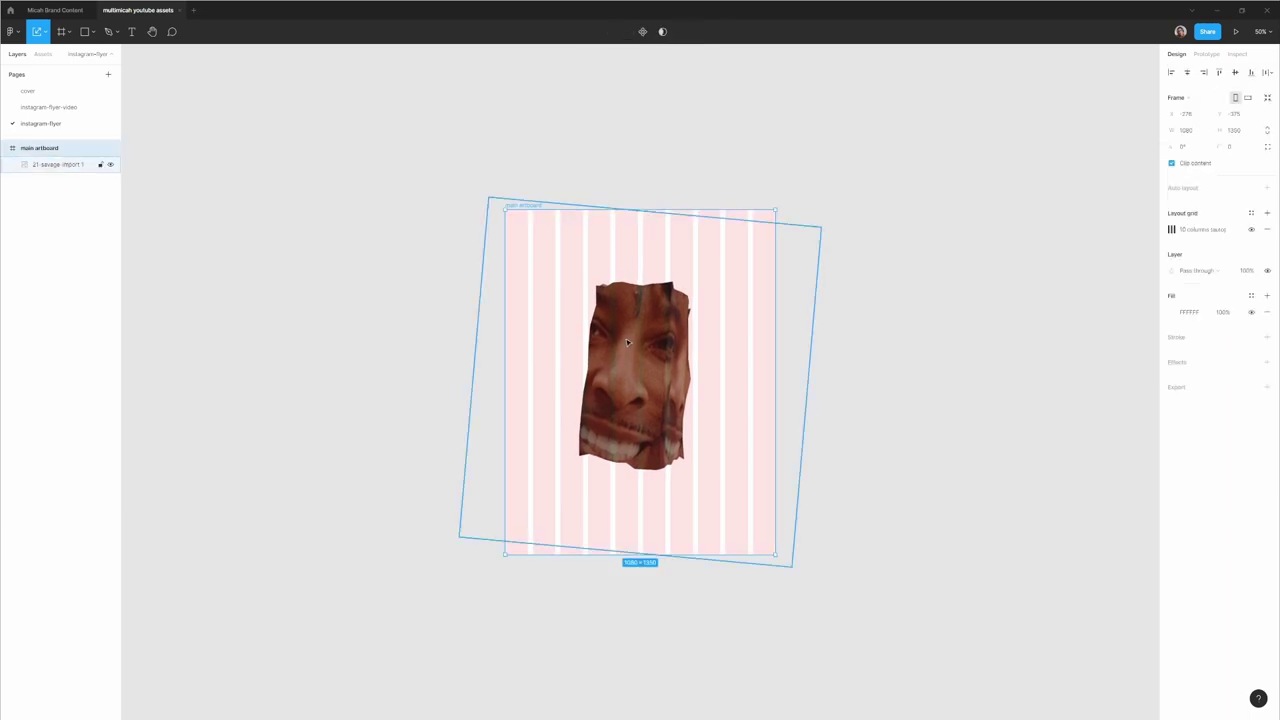
{"action": "left_click", "coordinate": [669, 236]}
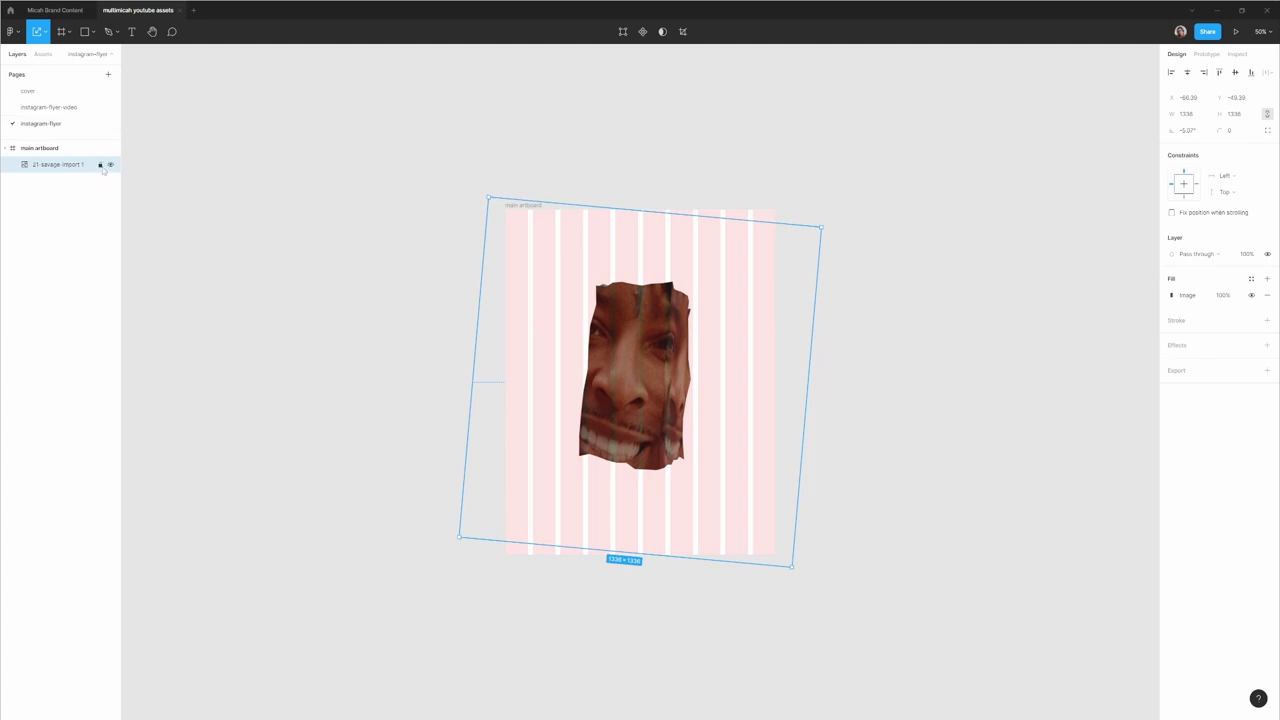
{"action": "left_click", "coordinate": [403, 197]}
{"action": "left_click", "coordinate": [541, 206]}
{"action": "key", "text": "ctrl+shift+4"}
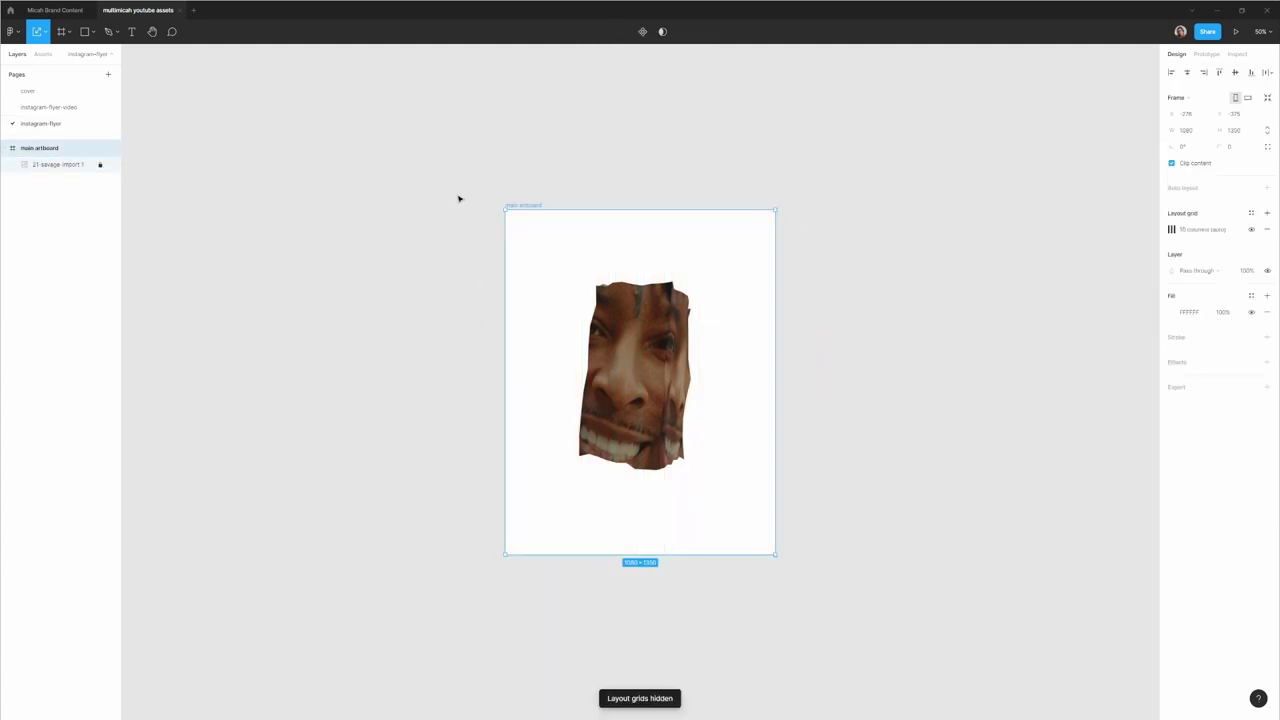
{"action": "left_click", "coordinate": [410, 197]}
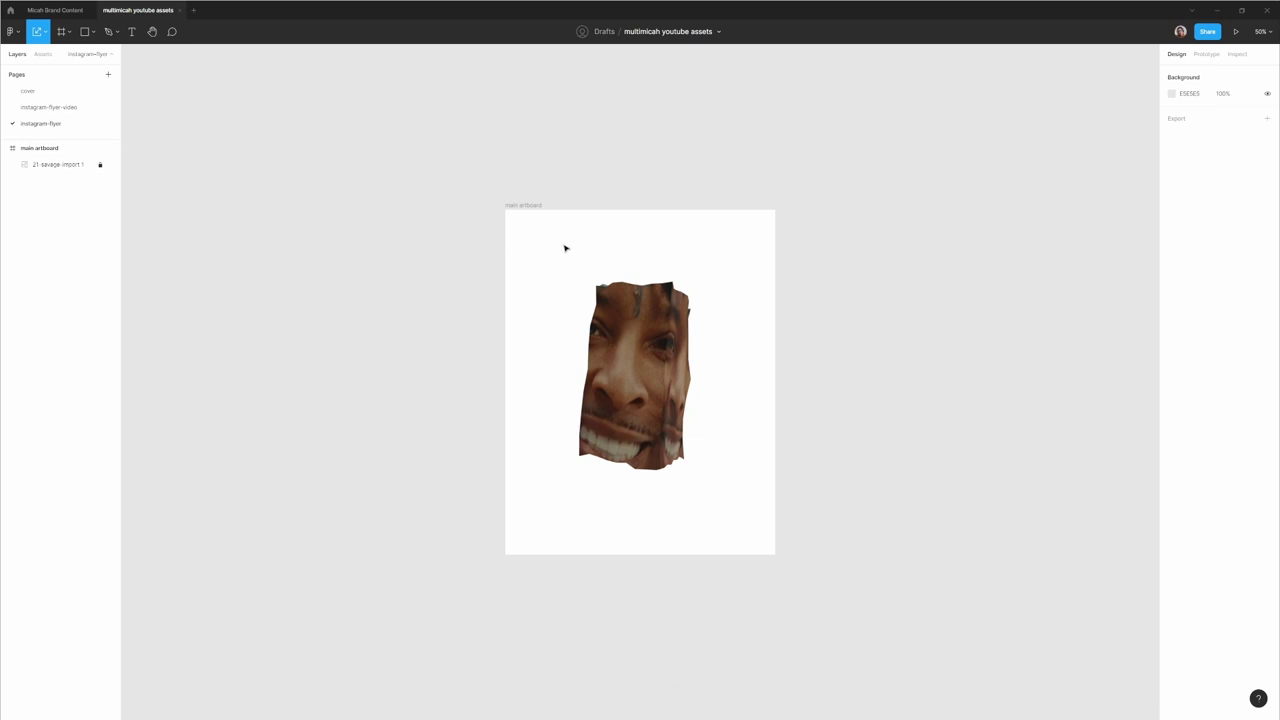
Check the finished flyers on the instagram-flyer-video page, and add the two-line heading "Moral Defeats / Aestethic Showcase" above the portrait on the instagram-flyer page.
{"action": "key", "text": "t"}
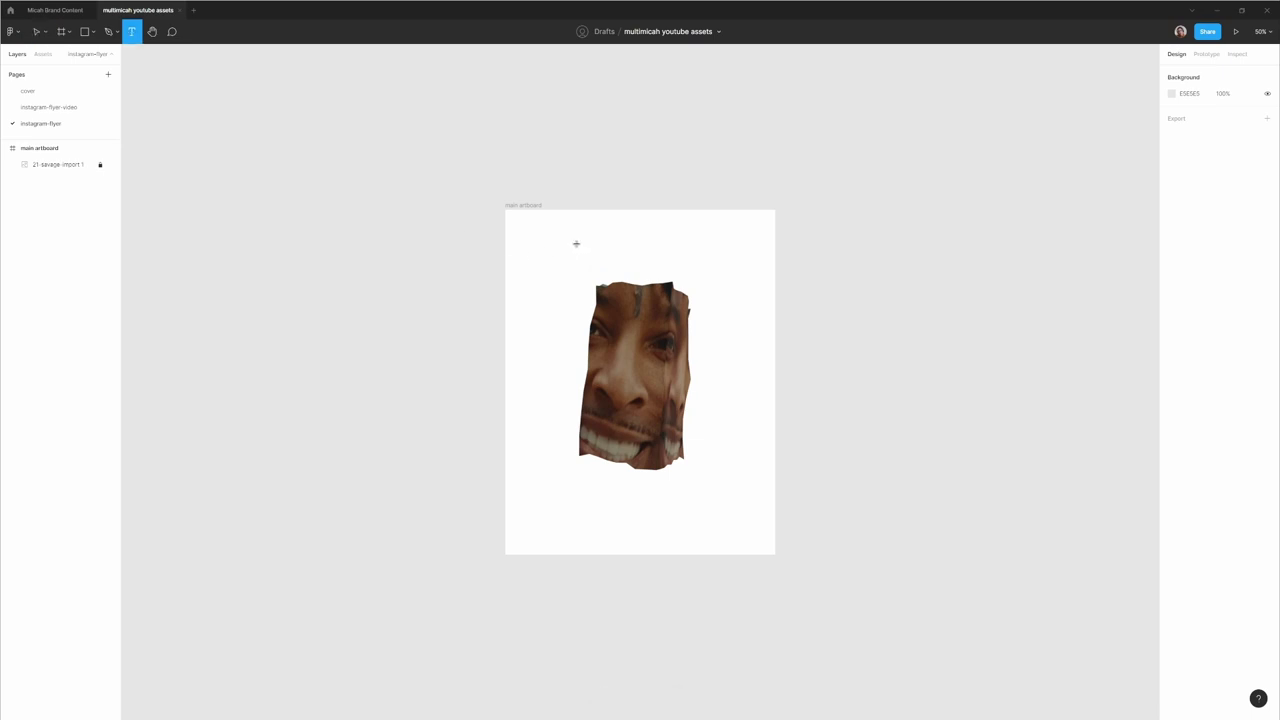
{"action": "key", "text": "v"}
{"action": "left_click", "coordinate": [80, 107]}
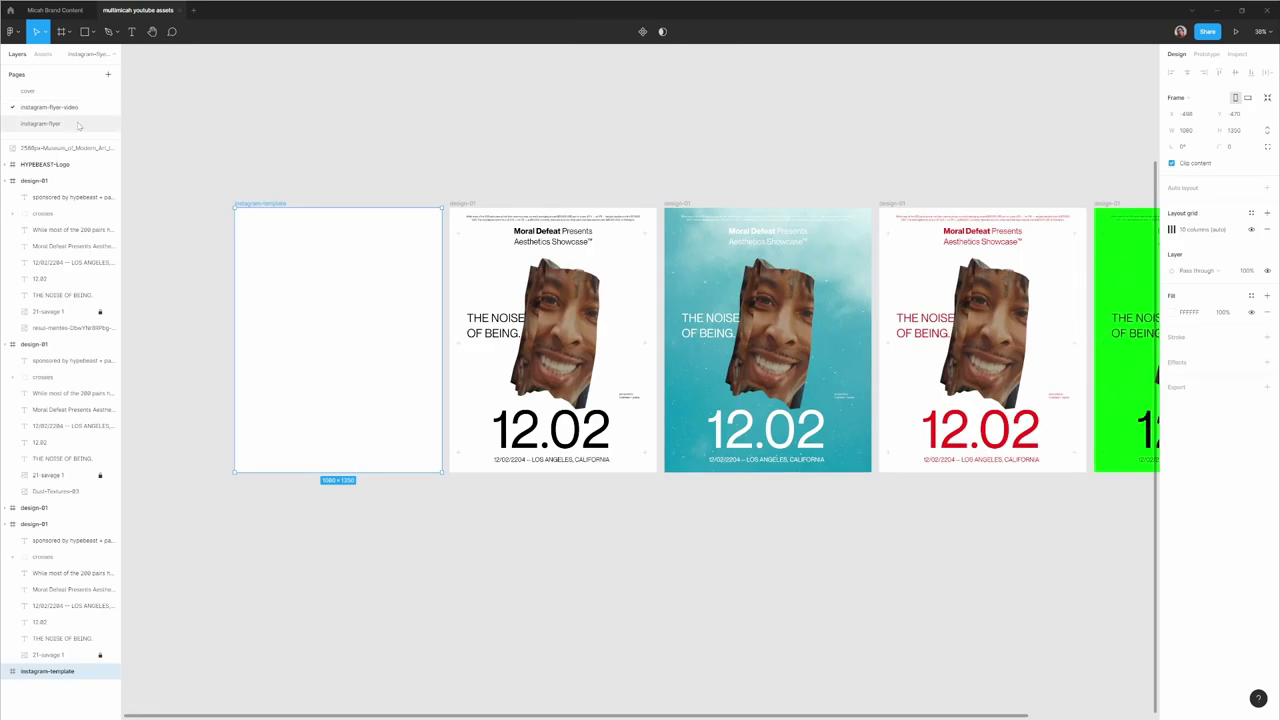
{"action": "left_click", "coordinate": [78, 124]}
{"action": "key", "text": "t"}
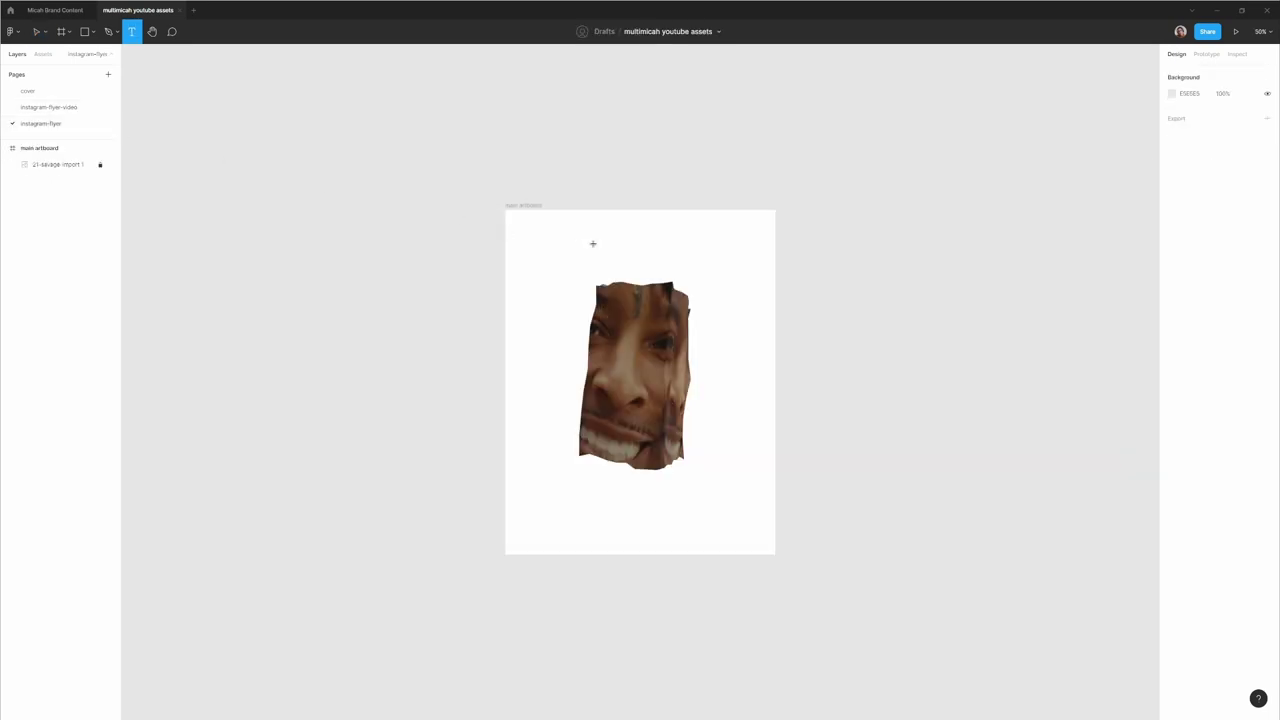
{"action": "left_click", "coordinate": [594, 245]}
{"action": "type", "text": "Mo"}
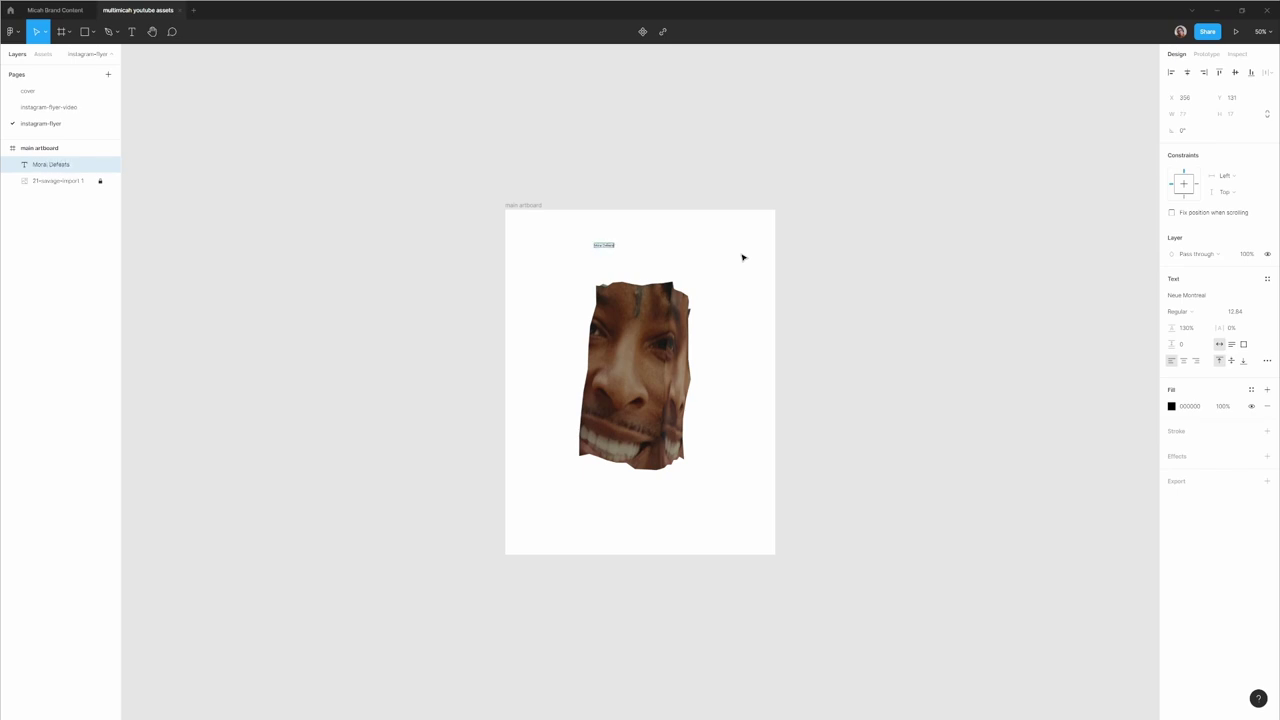
{"action": "type", "text": "ral Defeats"}
{"action": "key", "text": "Return"}
{"action": "key", "text": "Escape"}
{"action": "key", "text": "Escape"}
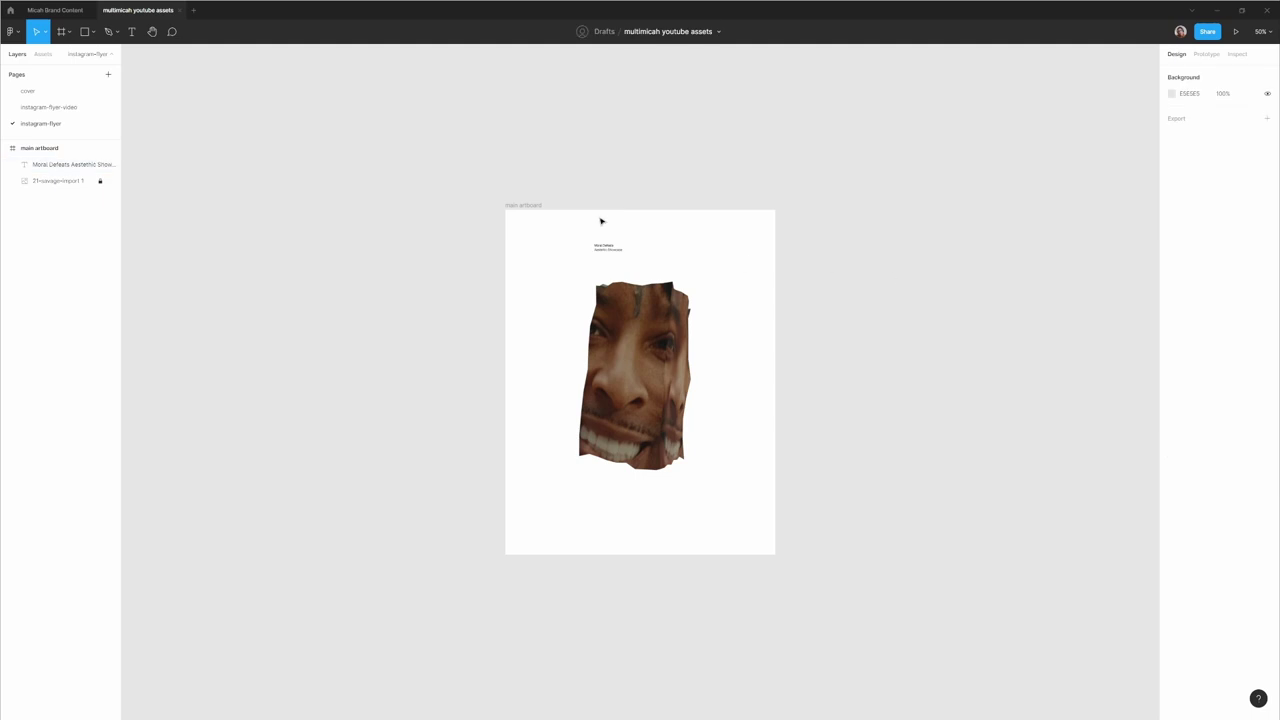
Set the heading's font size to 42.84.
{"action": "left_click", "coordinate": [518, 204]}
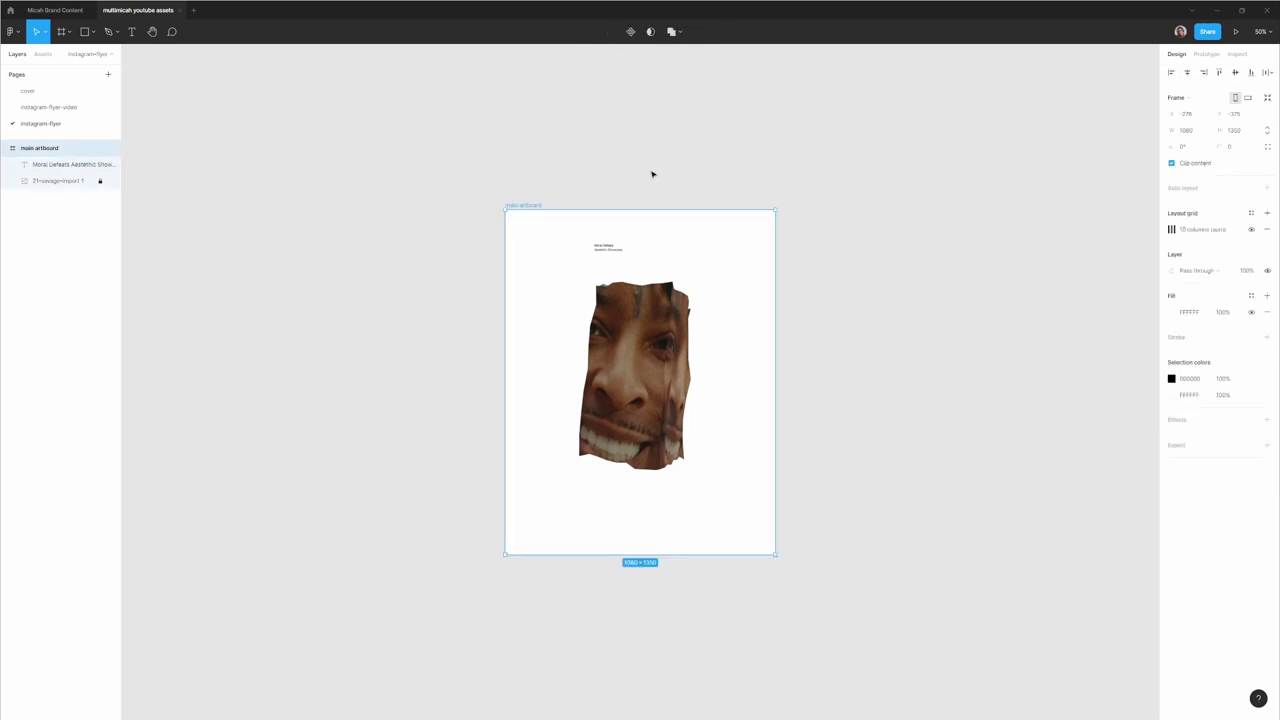
{"action": "key", "text": "shift+2"}
{"action": "left_click", "coordinate": [1023, 169]}
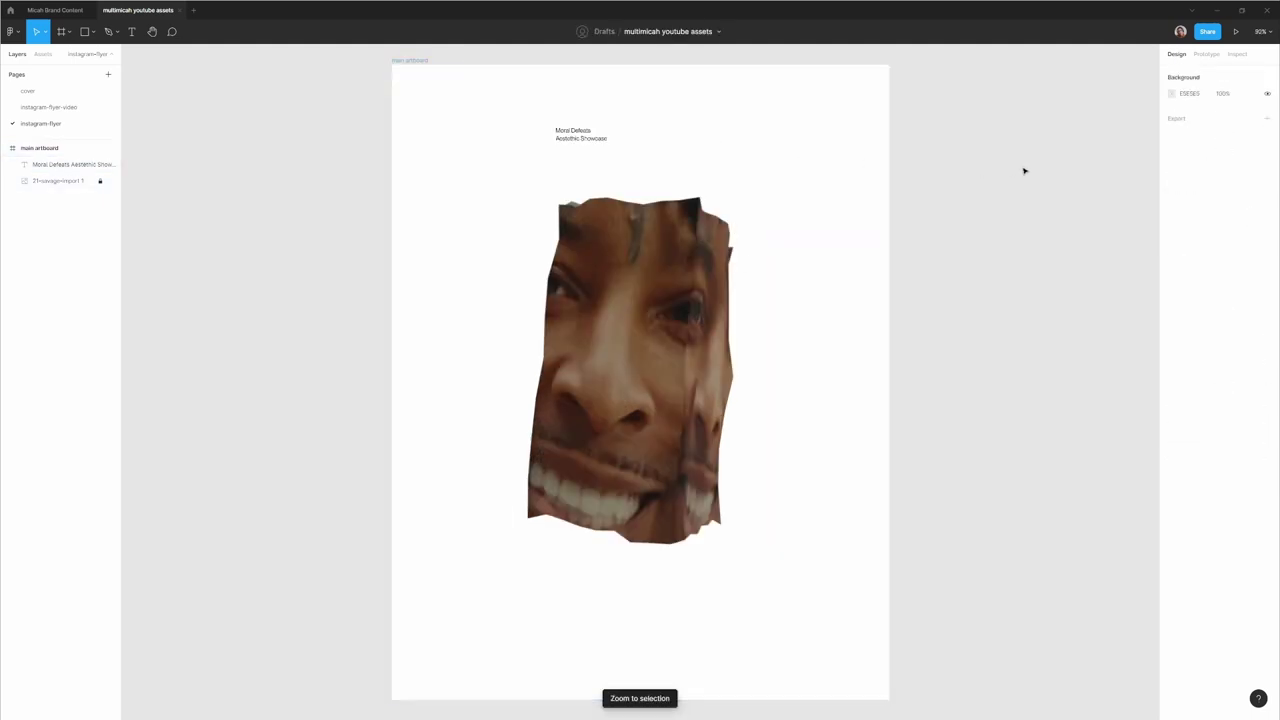
{"action": "left_click", "coordinate": [572, 134]}
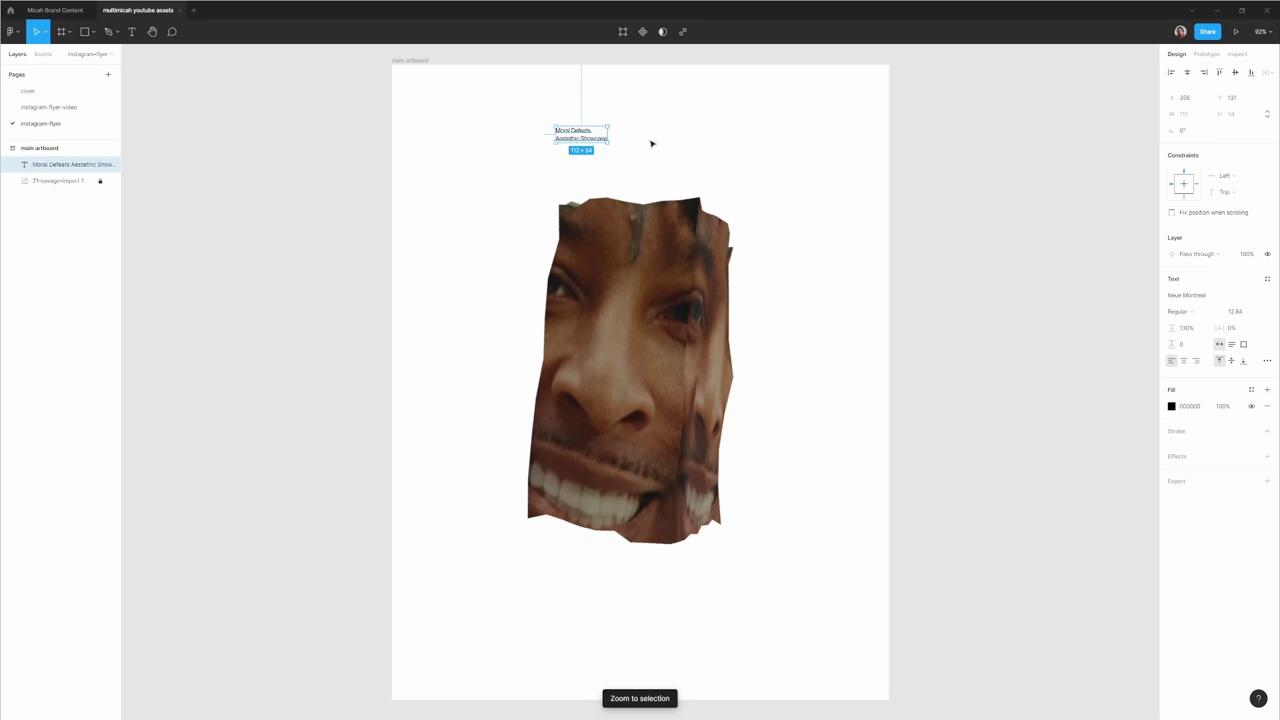
{"action": "left_click", "coordinate": [1250, 313]}
{"action": "type", "text": "42.84"}
{"action": "key", "text": "Return"}
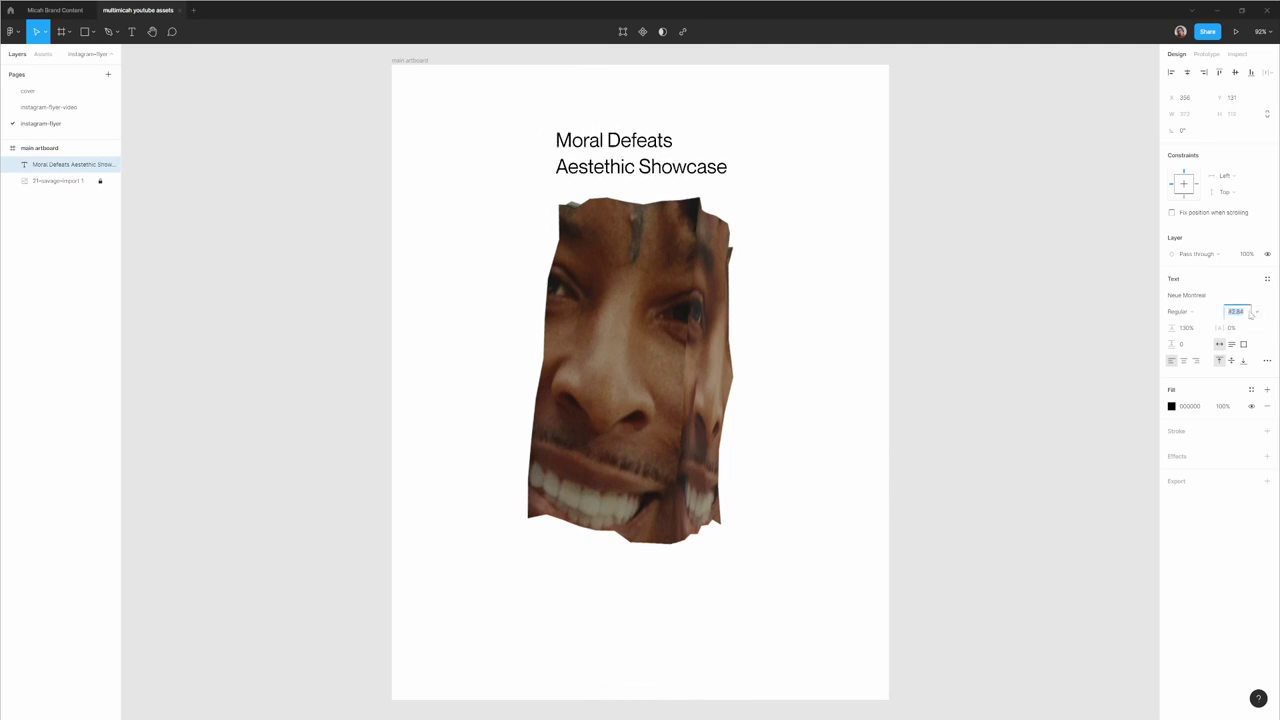
{"action": "left_click", "coordinate": [908, 240]}
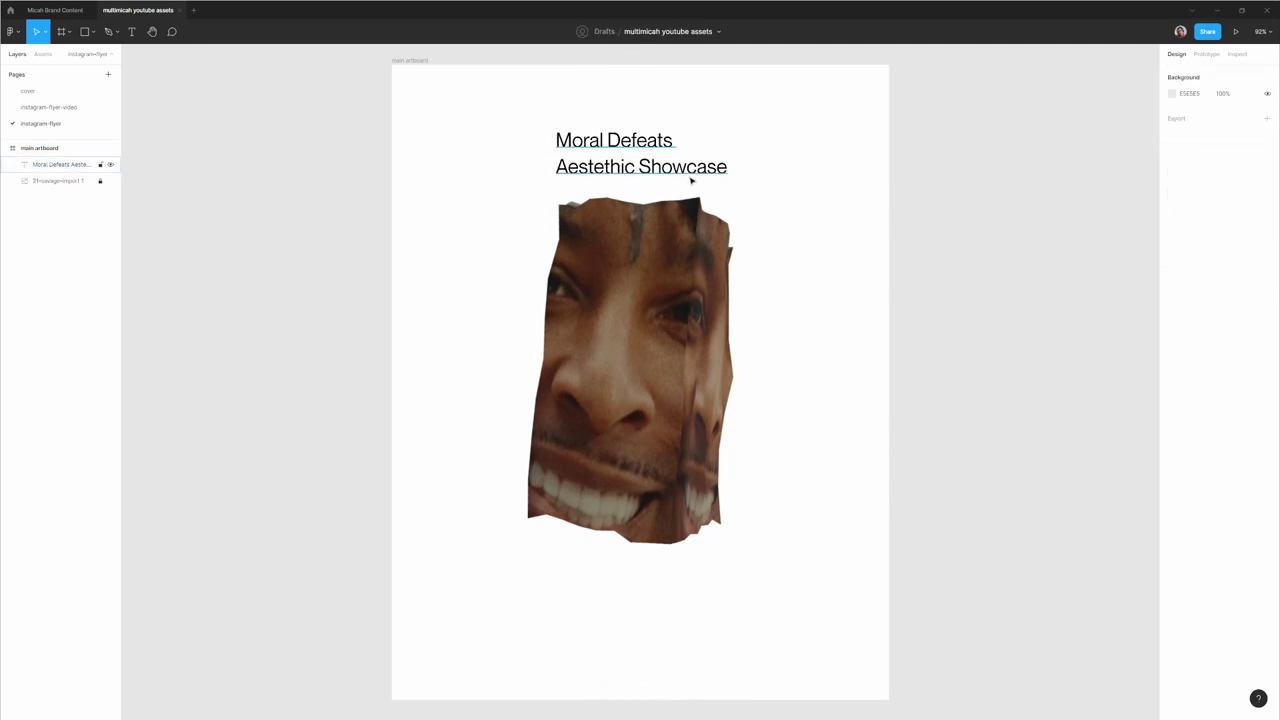
Show the layout grids, scale the heading up to about 503 by 151, and center-align its text.
{"action": "key", "text": "ctrl+shift+4"}
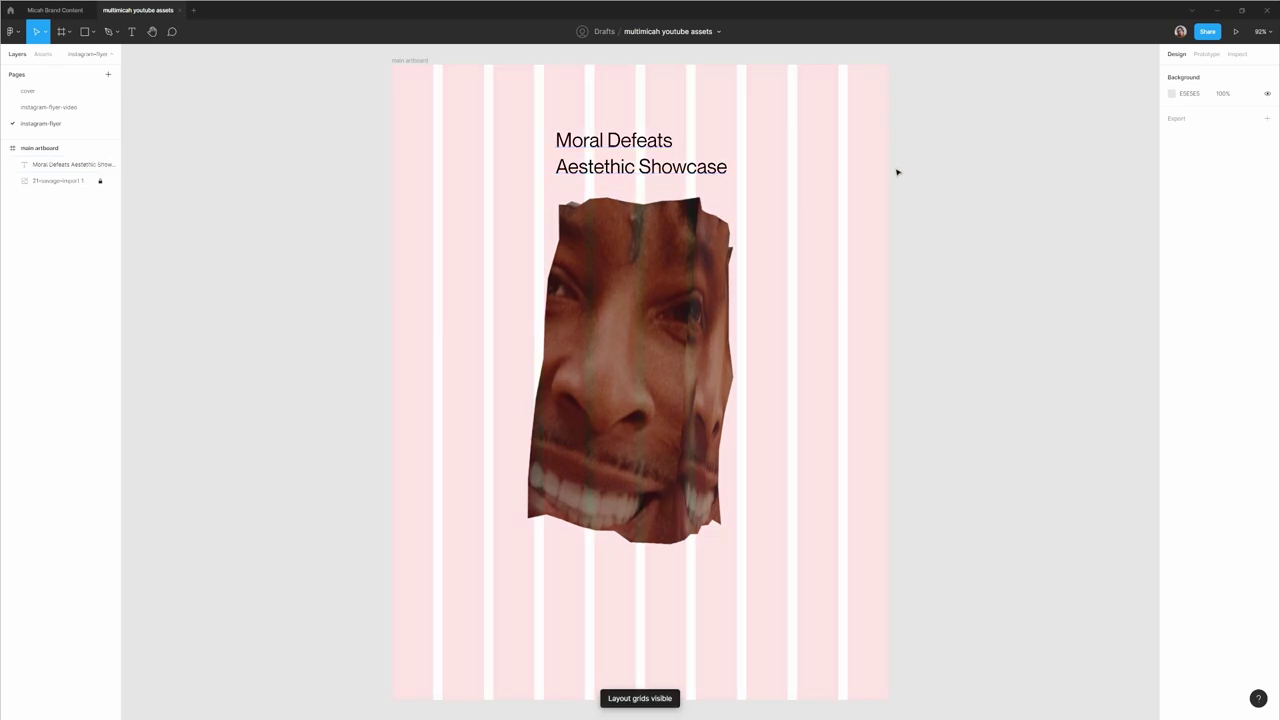
{"action": "left_click", "coordinate": [680, 170]}
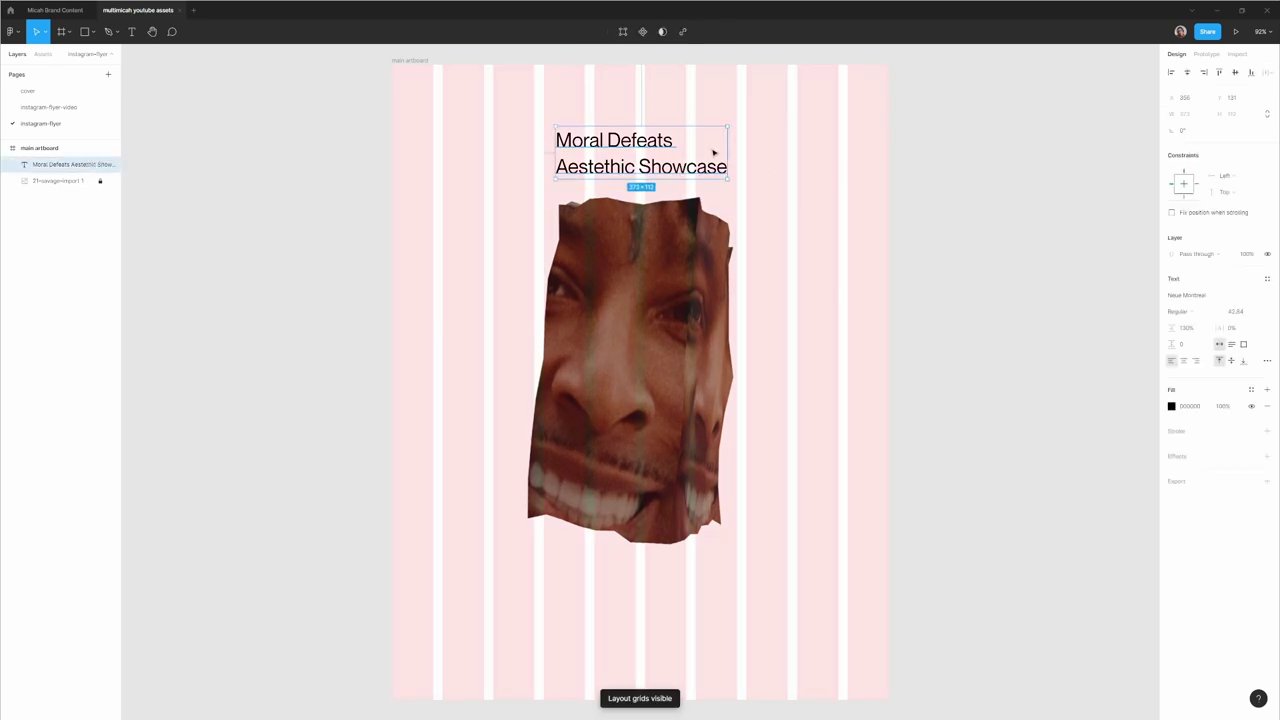
{"action": "key", "text": "k"}
{"action": "left_click_drag", "start_coordinate": [727, 127], "coordinate": [748, 150]}
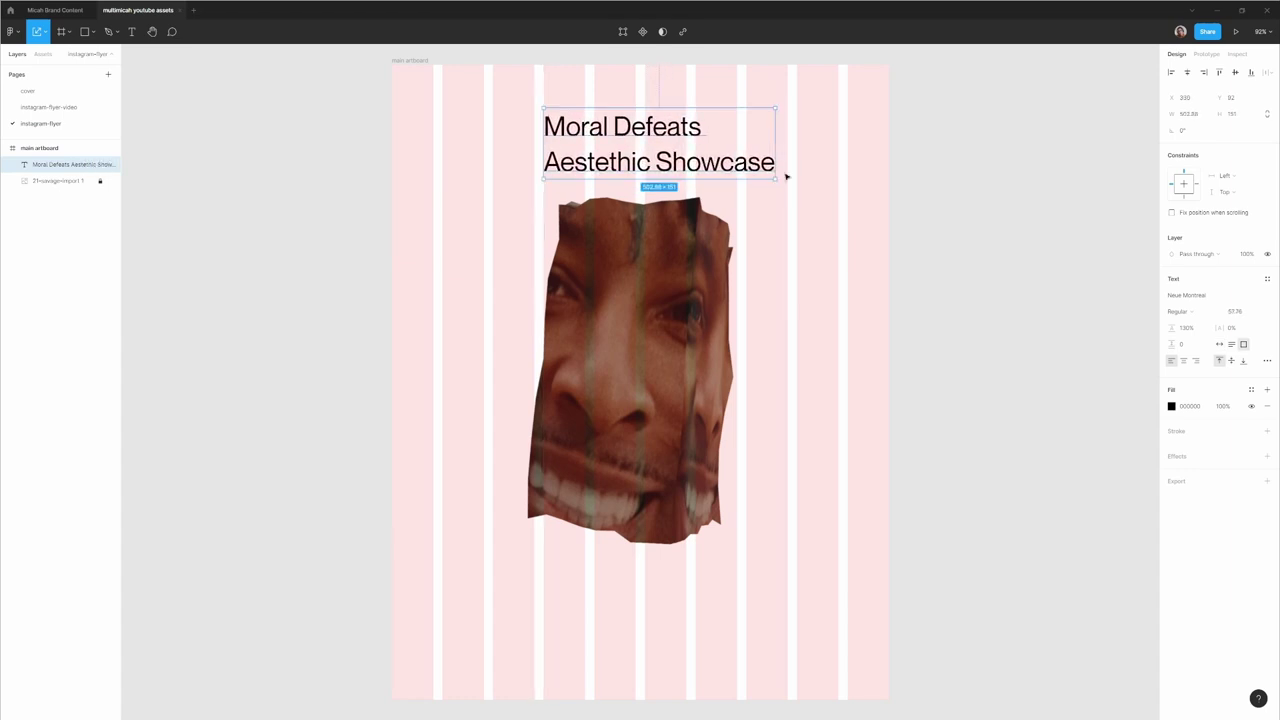
{"action": "left_click", "coordinate": [1183, 360]}
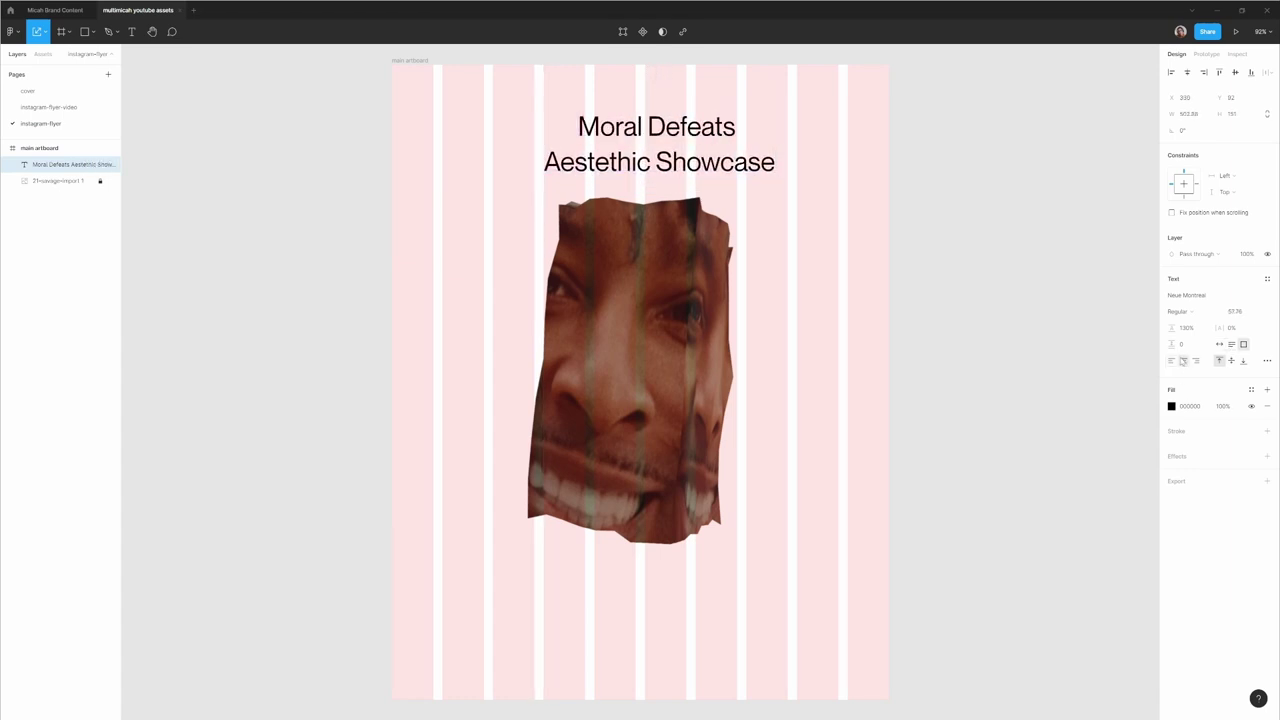
Scale the heading down to about 291 by 87 and center it horizontally on the artboard.
{"action": "left_click_drag", "start_coordinate": [775, 178], "coordinate": [729, 155]}
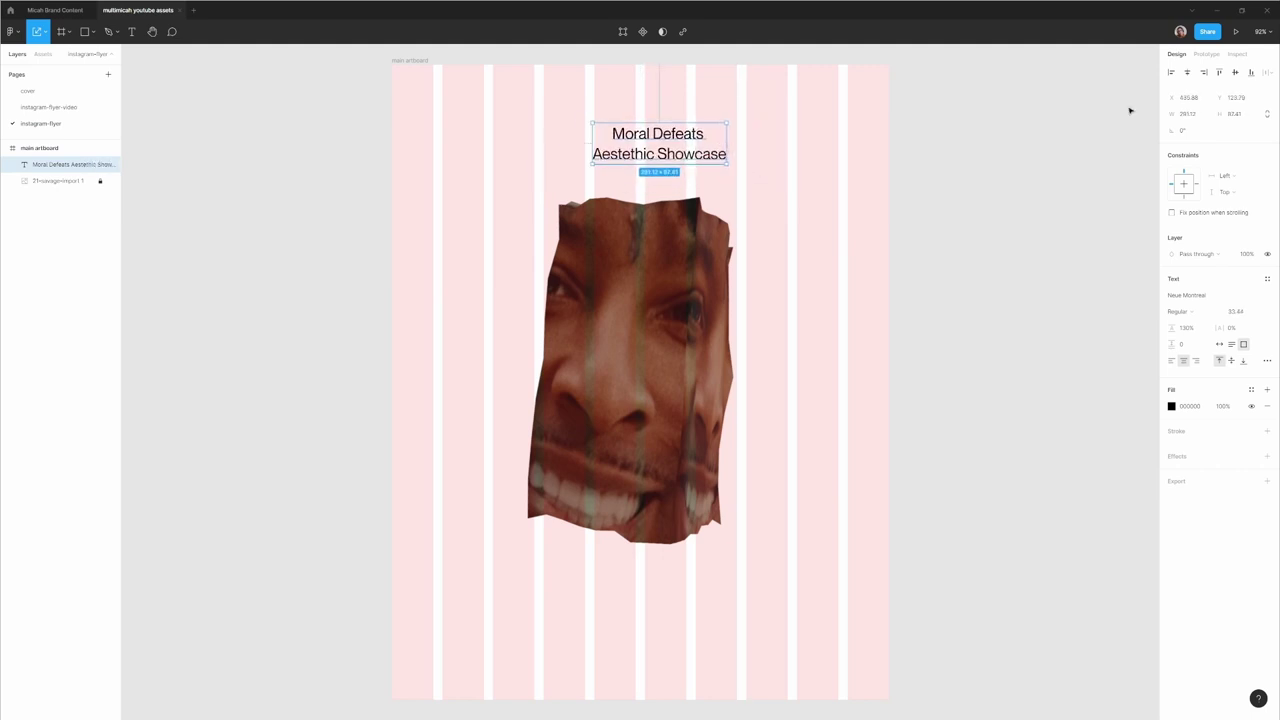
{"action": "left_click", "coordinate": [1187, 72]}
{"action": "left_click", "coordinate": [1014, 151]}
Set only the heading's first line, "Moral Defeats", to Bold.
{"action": "left_click", "coordinate": [640, 153]}
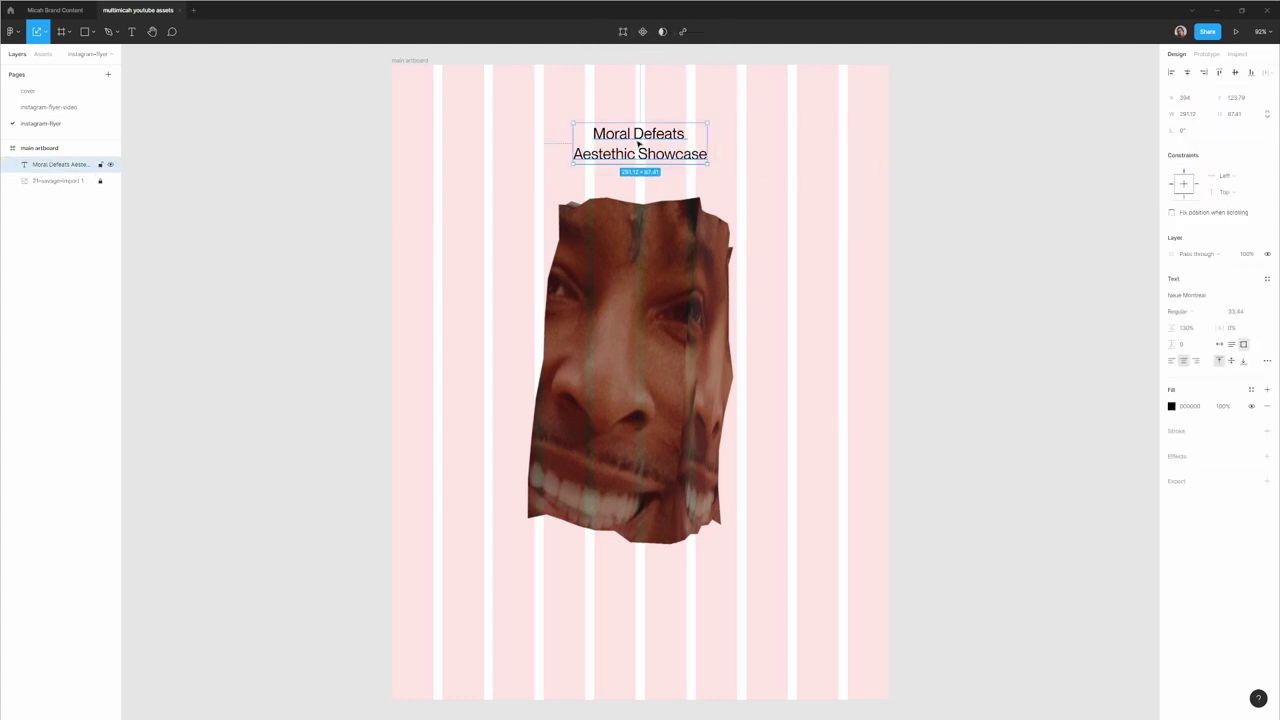
{"action": "double_click", "coordinate": [640, 140]}
{"action": "triple_click", "coordinate": [665, 134]}
{"action": "left_click", "coordinate": [1198, 318]}
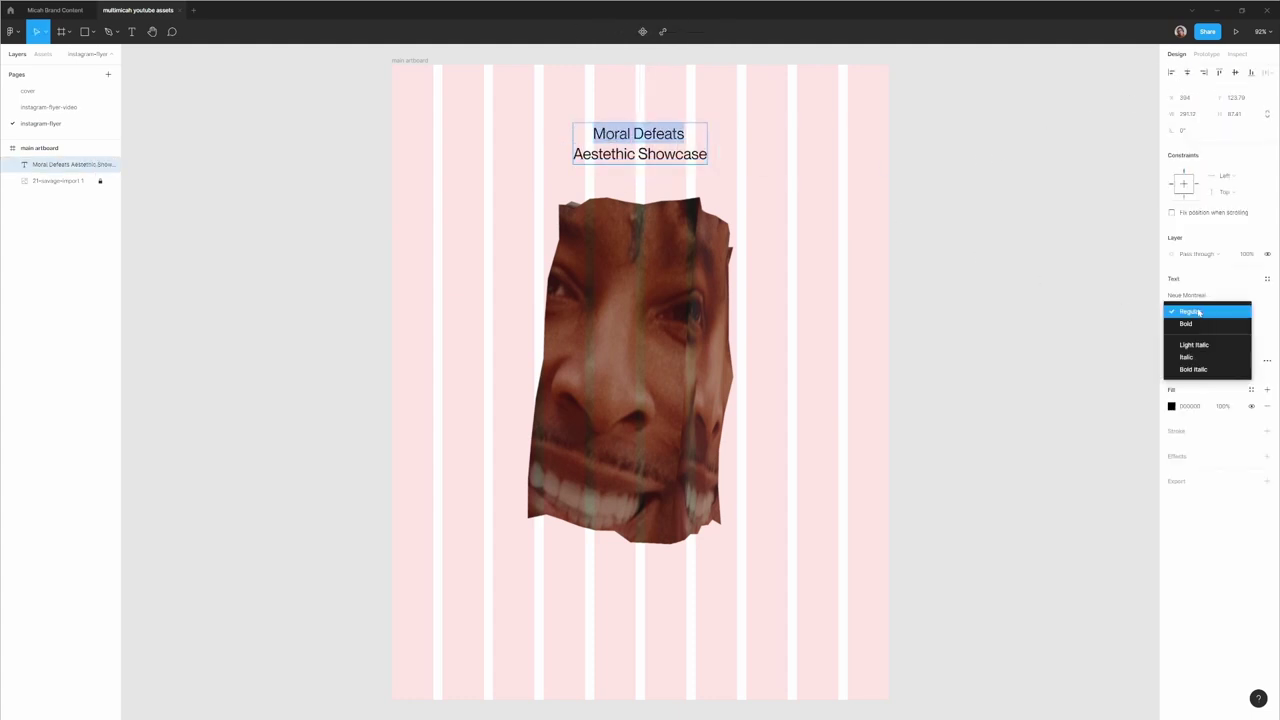
{"action": "left_click", "coordinate": [1204, 326]}
{"action": "key", "text": "Escape"}
{"action": "left_click", "coordinate": [1018, 292]}
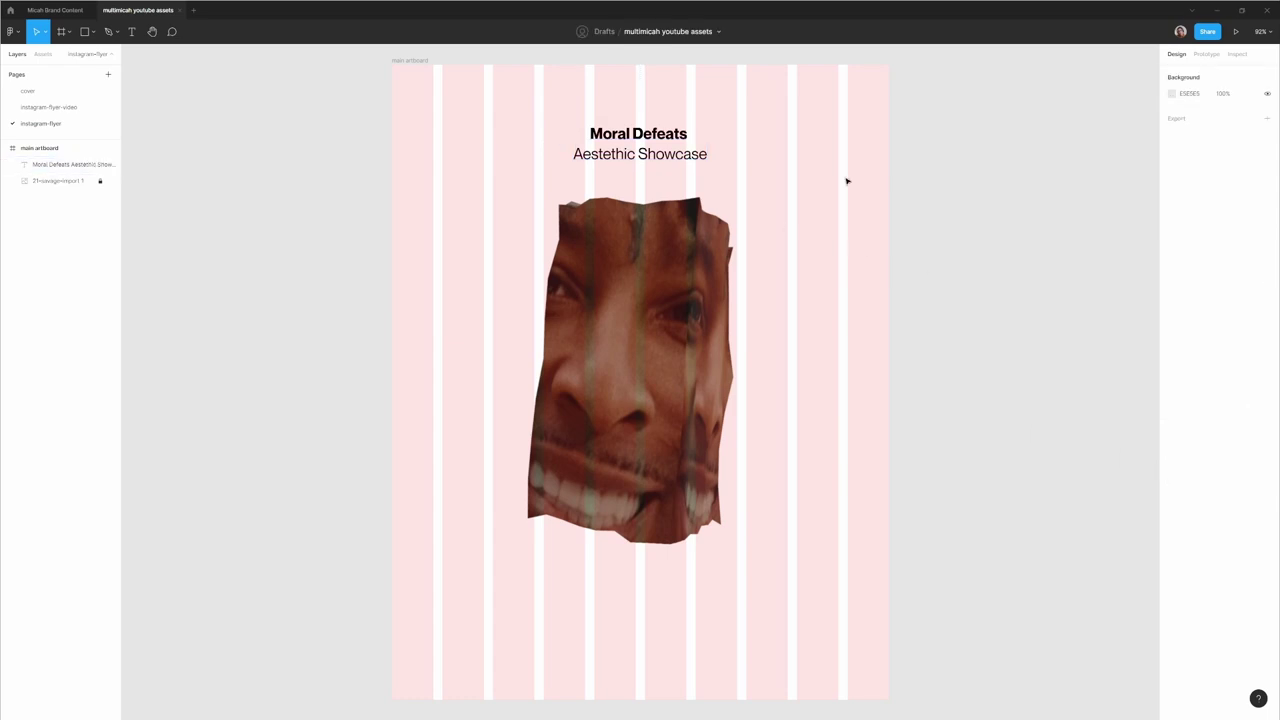
Copy the ™ symbol from the reference flyer's heading on the instagram-flyer-video page and add it after "Showcase" in the new heading.
{"action": "left_click", "coordinate": [674, 163]}
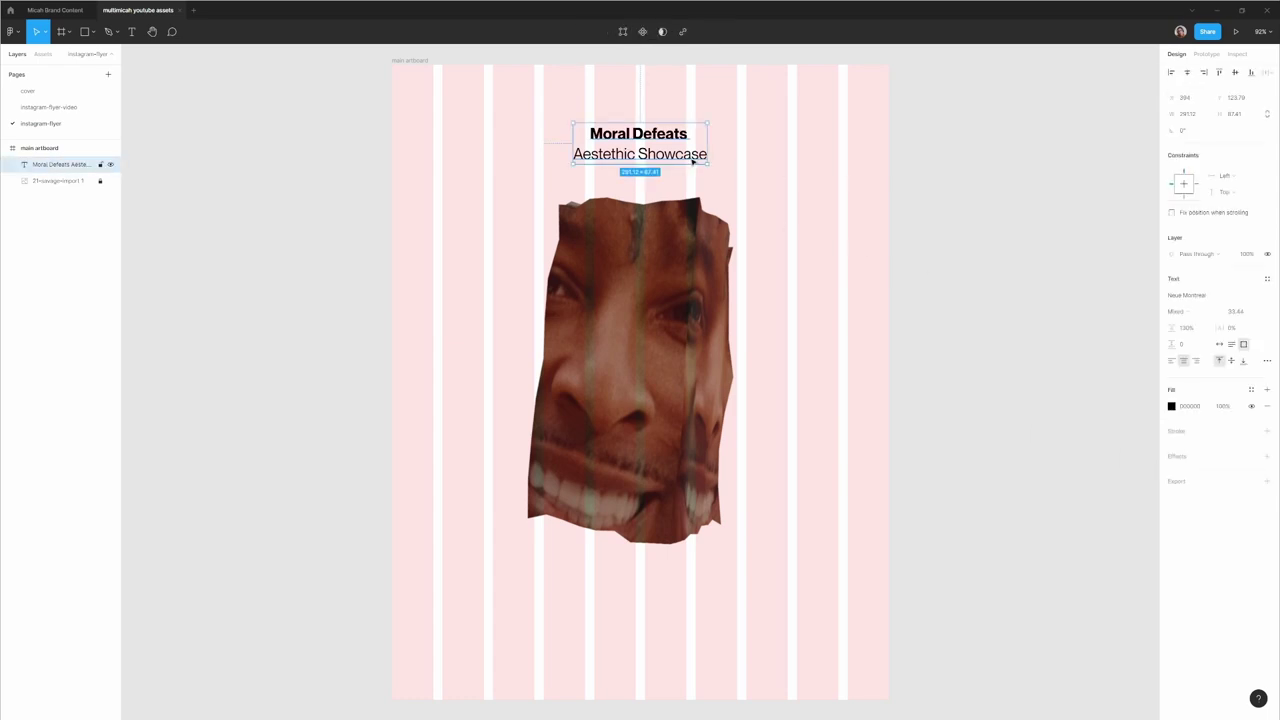
{"action": "double_click", "coordinate": [693, 160]}
{"action": "key", "text": "Escape"}
{"action": "left_click", "coordinate": [105, 110]}
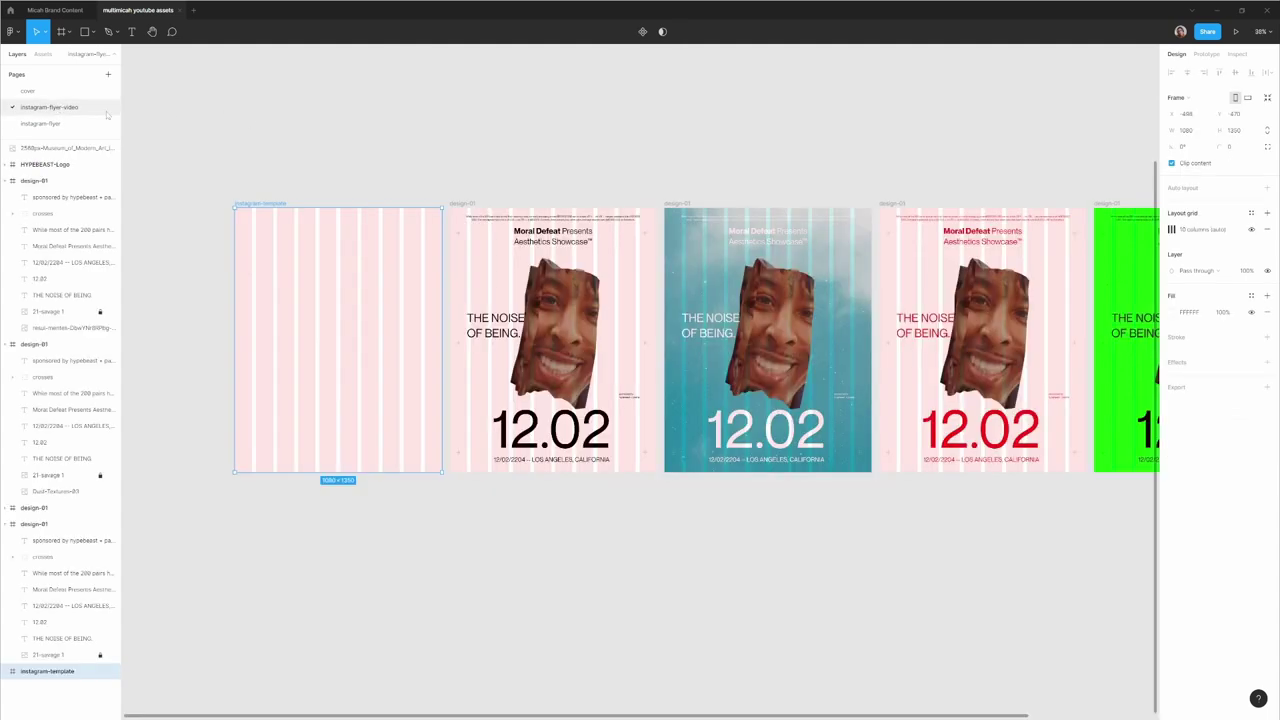
{"action": "left_click", "coordinate": [588, 241]}
{"action": "double_click", "coordinate": [590, 242]}
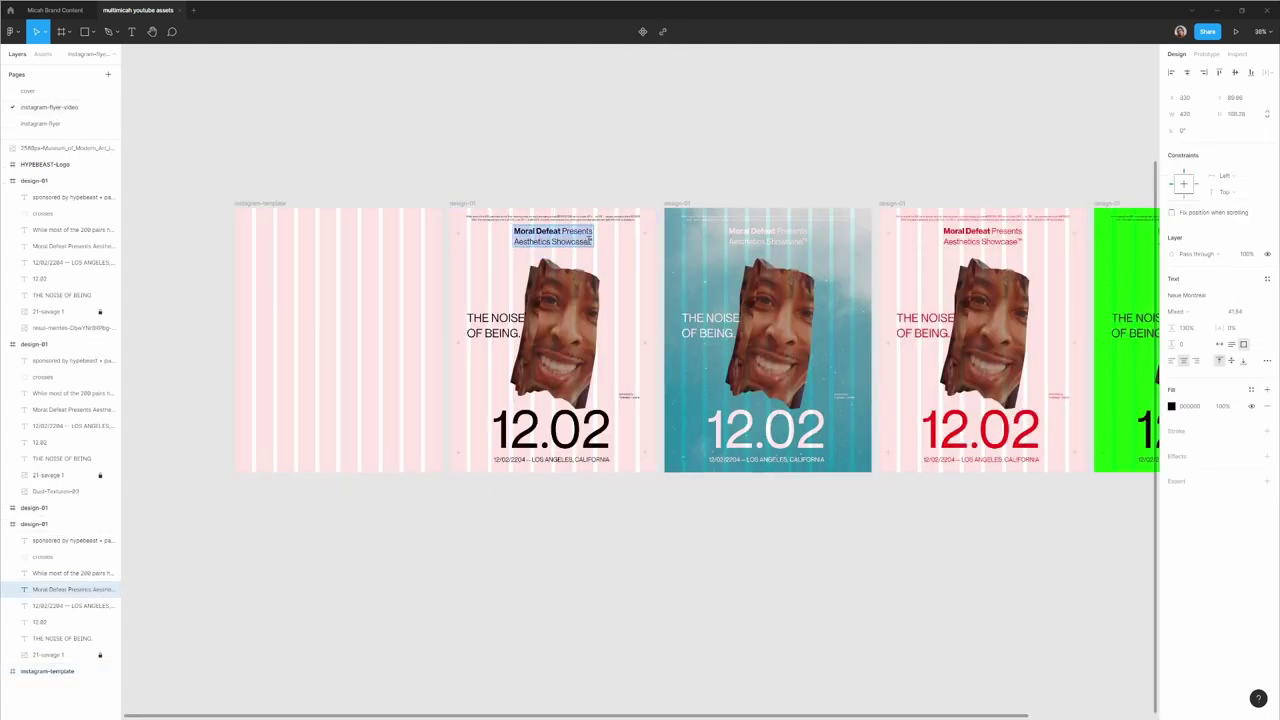
{"action": "left_click", "coordinate": [590, 241]}
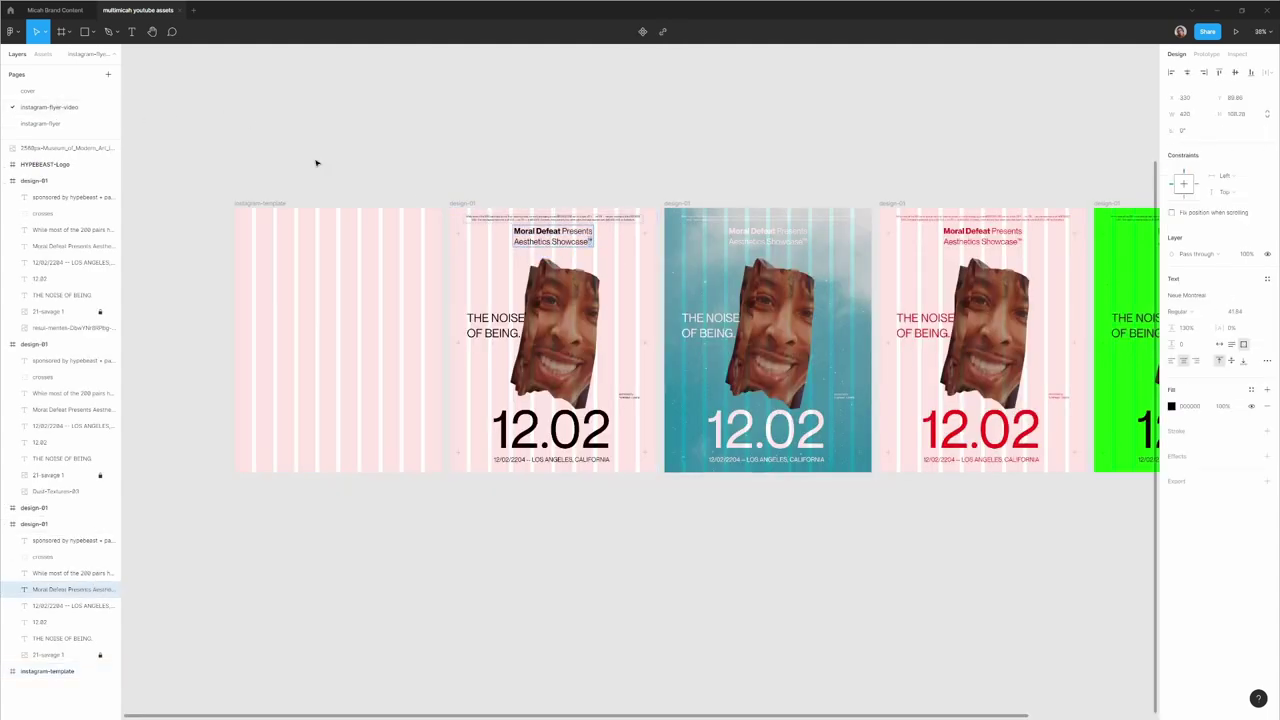
{"action": "left_click", "coordinate": [40, 123]}
{"action": "double_click", "coordinate": [692, 155]}
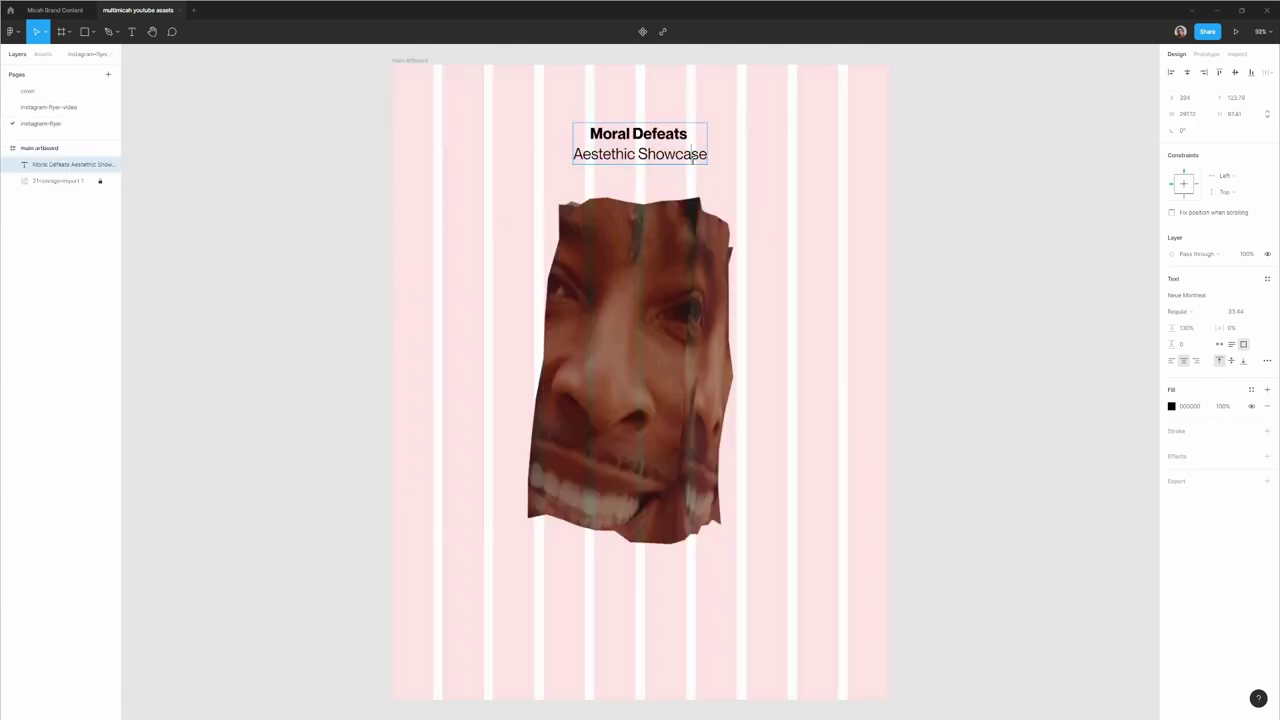
{"action": "type", "text": "™"}
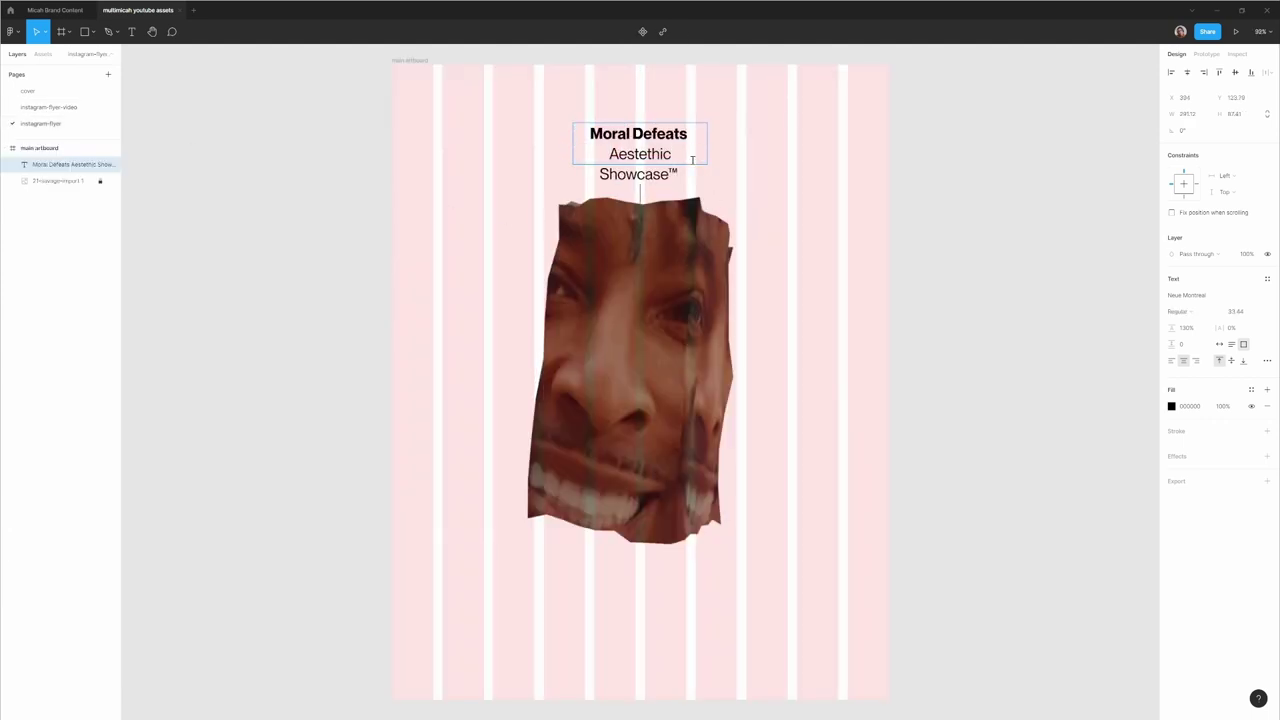
Correct the heading's second line to "Aesthetics Showcase™" after checking the reference flyer, and widen the text box to about 363.
{"action": "key", "text": "Escape"}
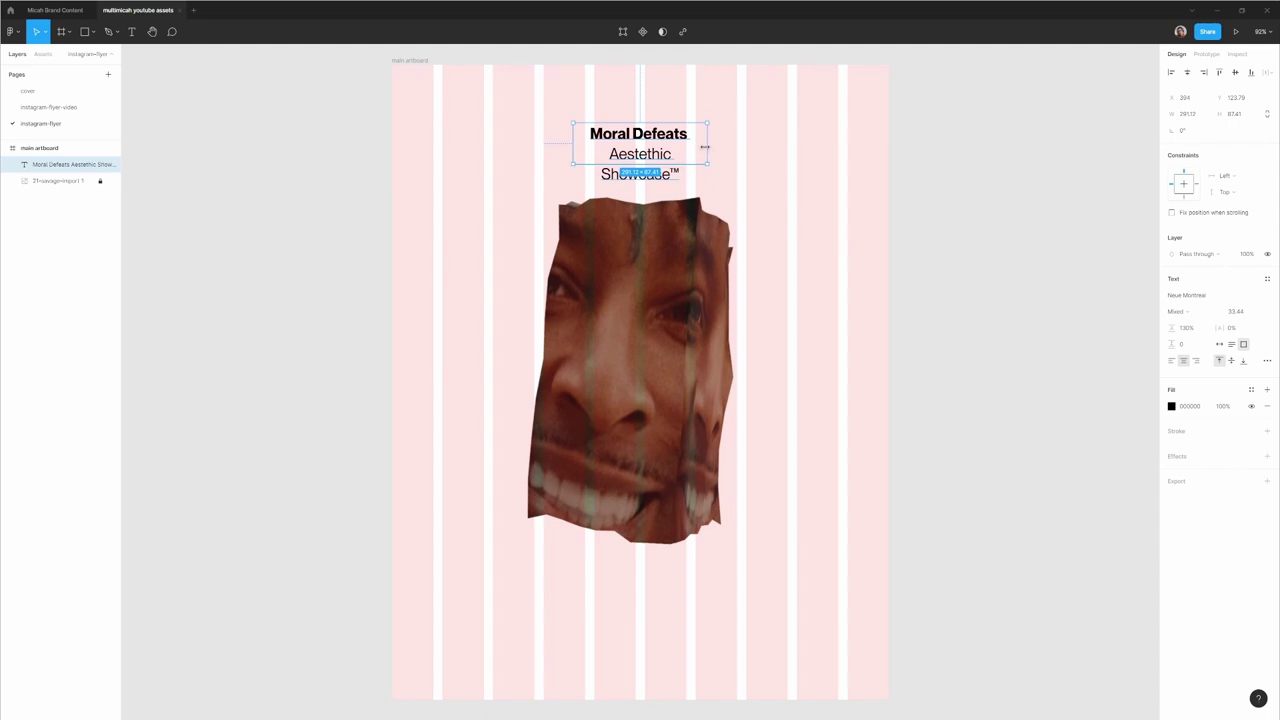
{"action": "left_click_drag", "start_coordinate": [705, 147], "coordinate": [716, 145]}
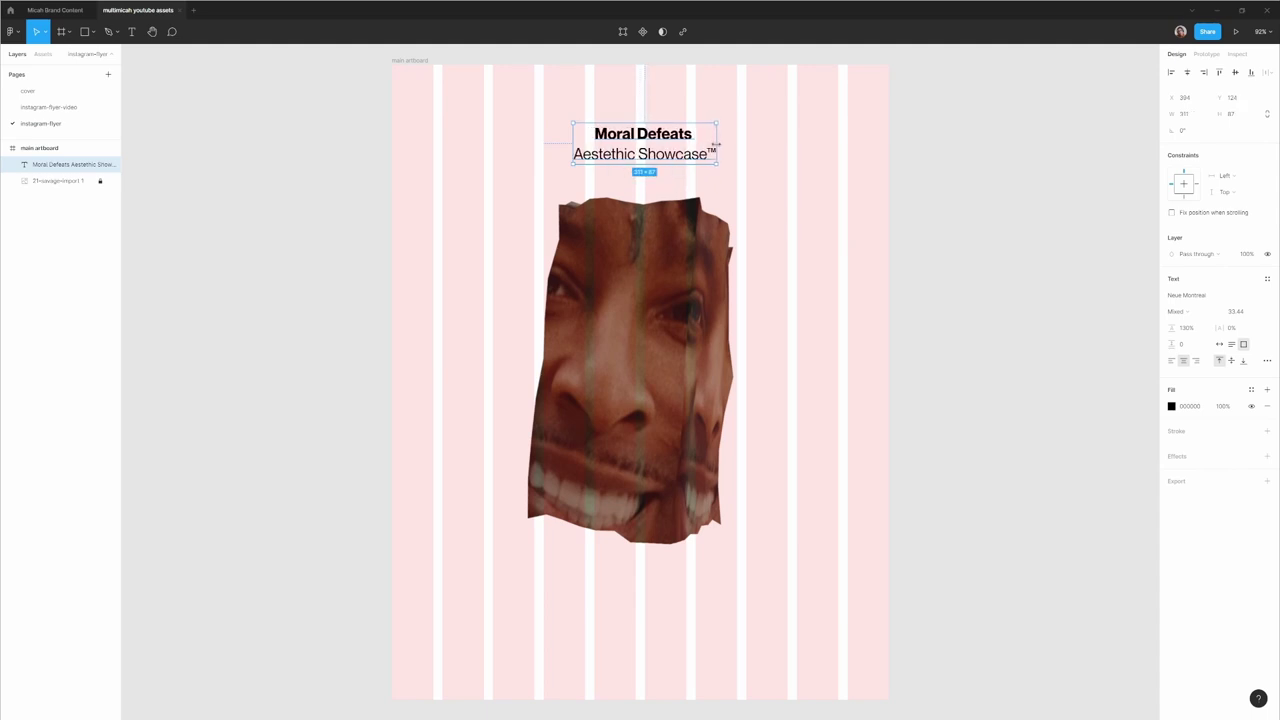
{"action": "double_click", "coordinate": [629, 153]}
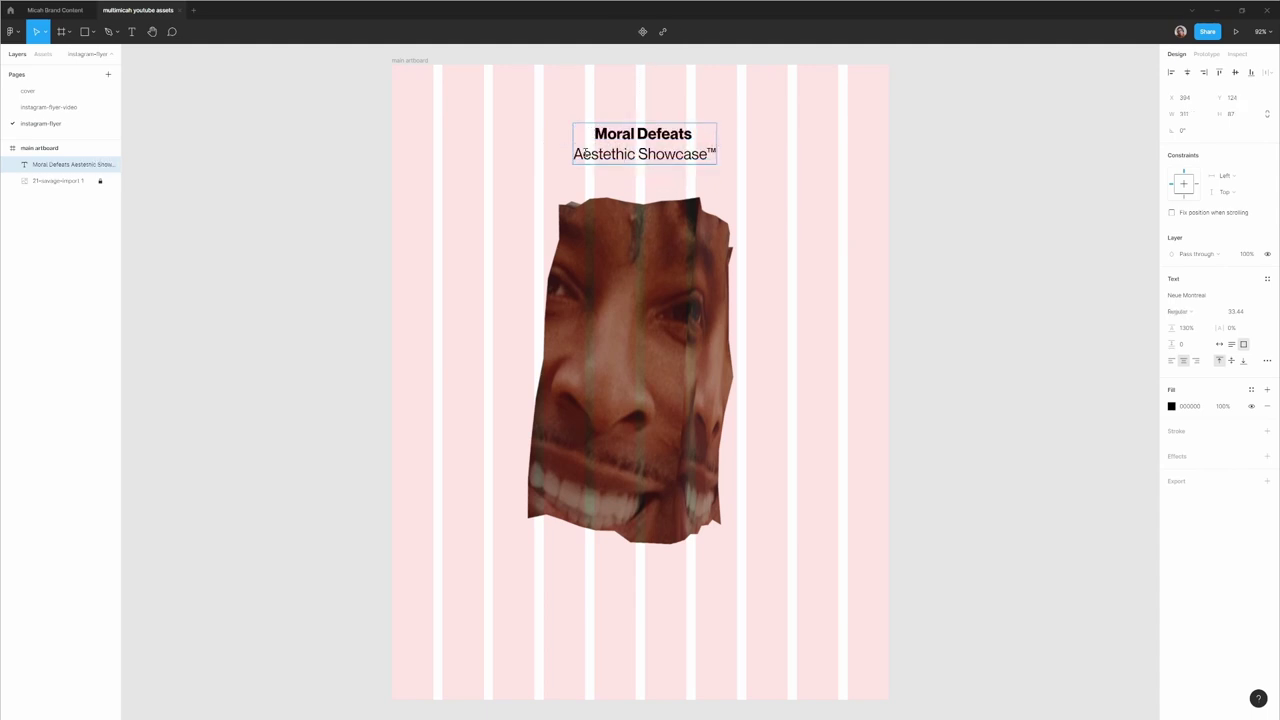
{"action": "left_click", "coordinate": [48, 107]}
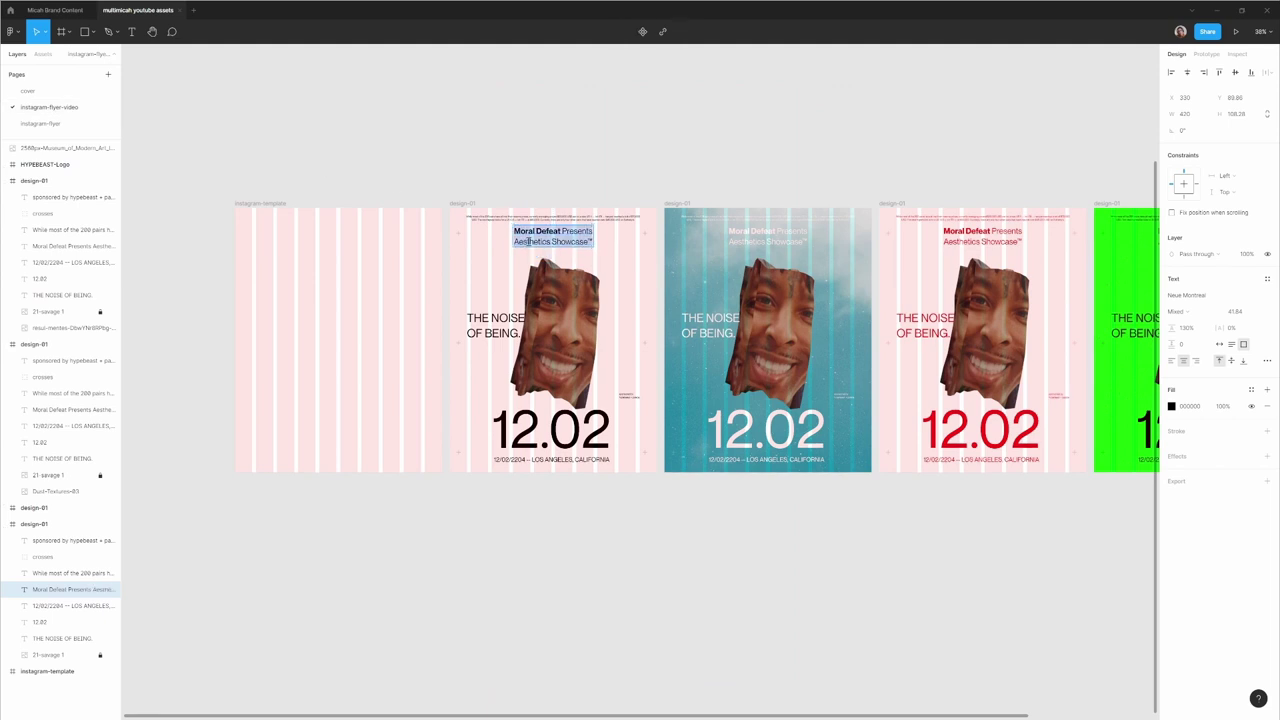
{"action": "left_click", "coordinate": [40, 123]}
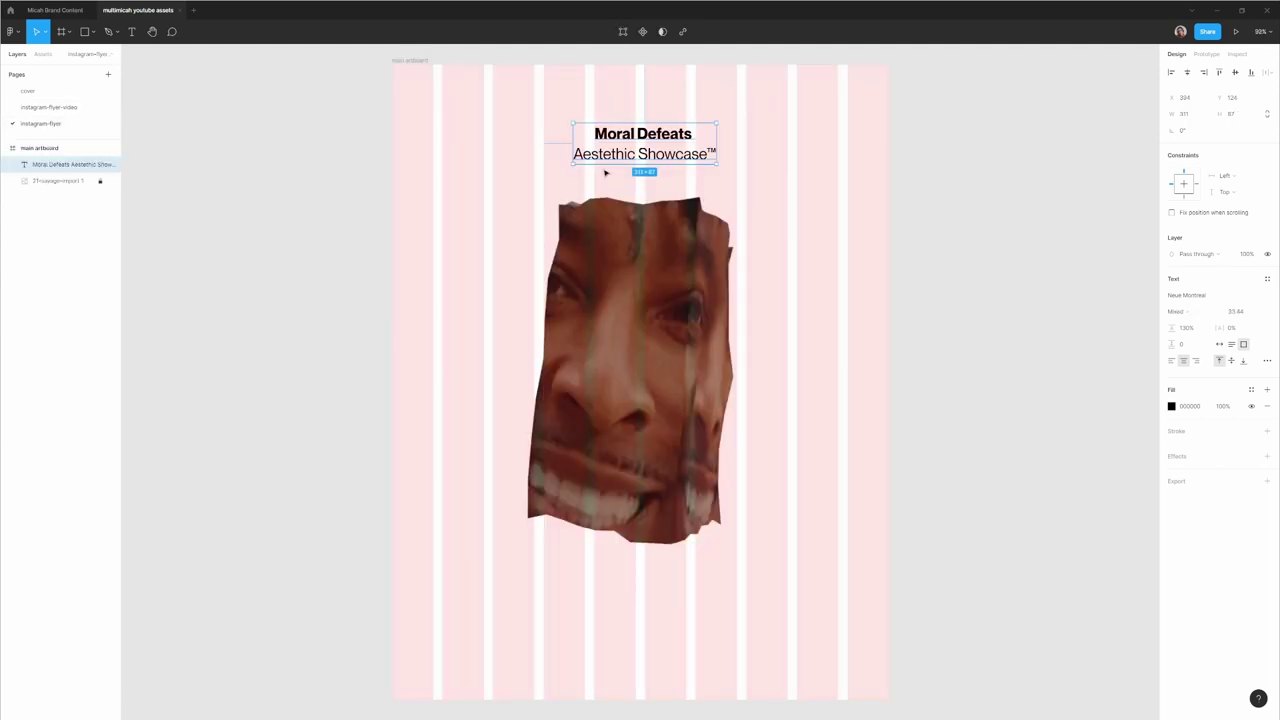
{"action": "double_click", "coordinate": [607, 156]}
{"action": "double_click", "coordinate": [607, 156]}
{"action": "key", "text": "Right"}
{"action": "type", "text": "s"}
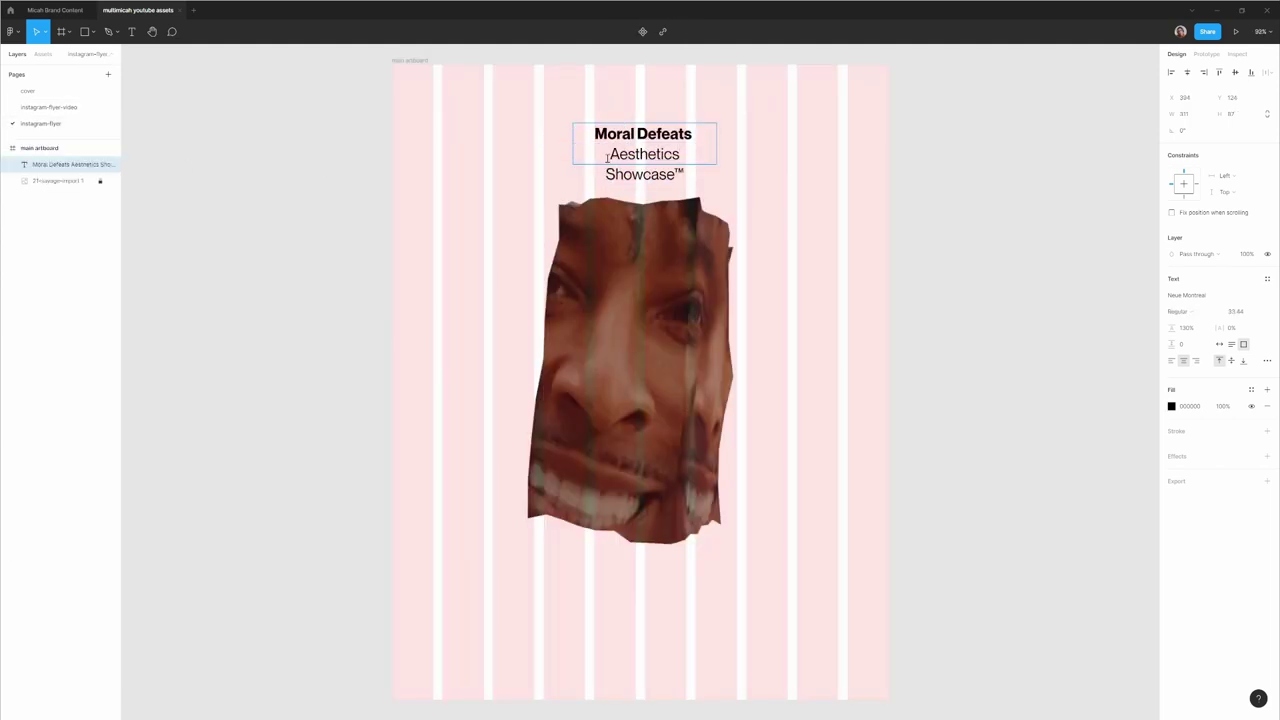
{"action": "key", "text": "Escape"}
{"action": "left_click_drag", "start_coordinate": [717, 145], "coordinate": [728, 146]}
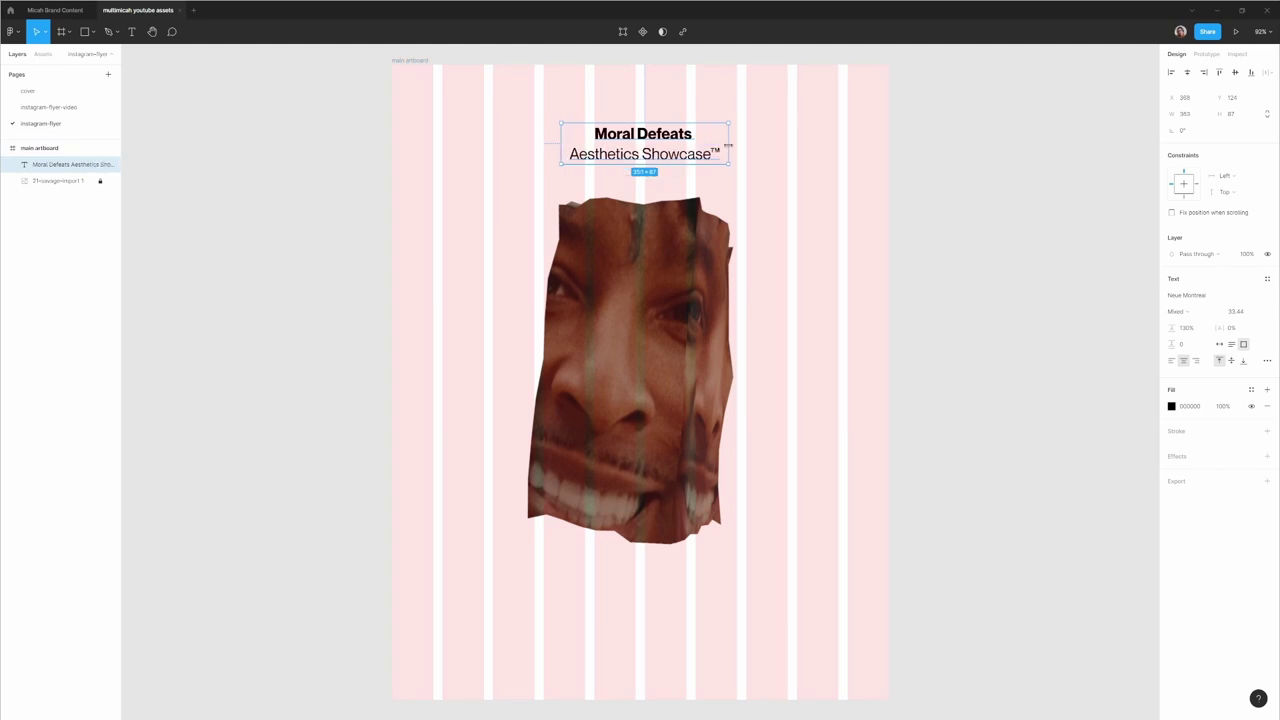
Move the heading up slightly on the artboard to about Y 114.
{"action": "left_click", "coordinate": [982, 146]}
{"action": "key", "text": "ctrl+z"}
{"action": "key", "text": "ctrl+z"}
{"action": "key", "text": "ctrl+z"}
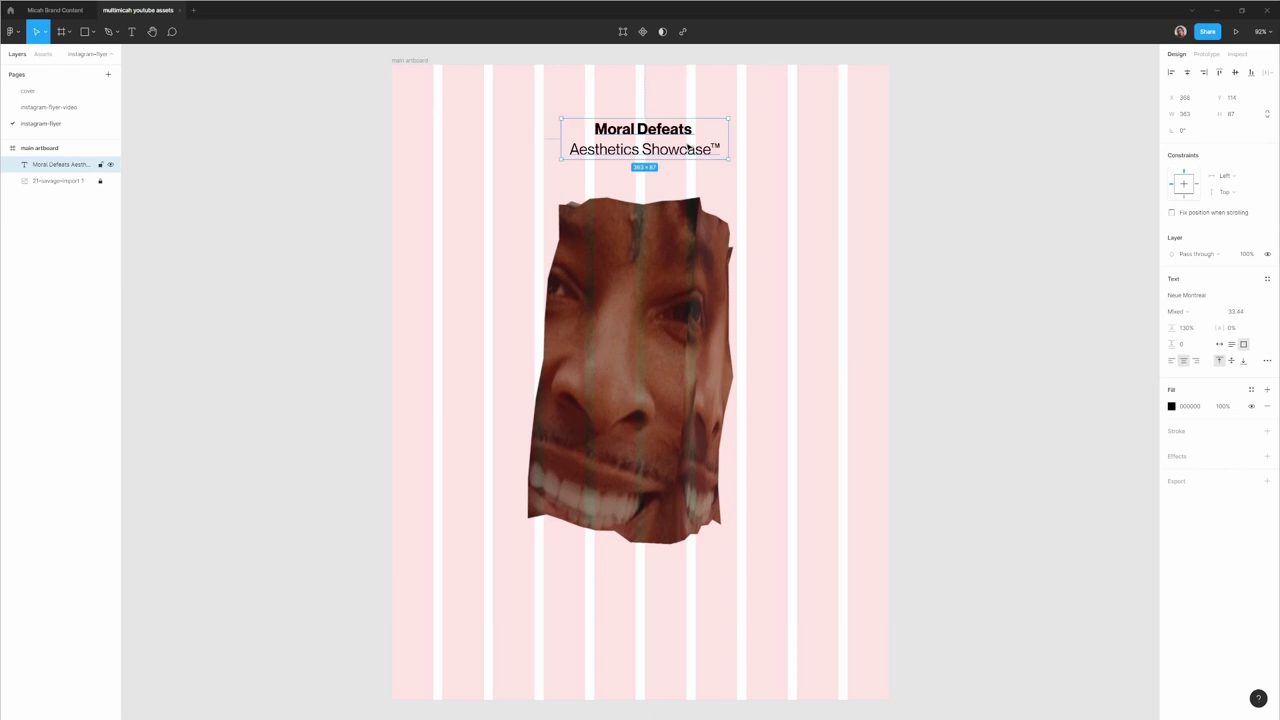
{"action": "left_click", "coordinate": [848, 146]}
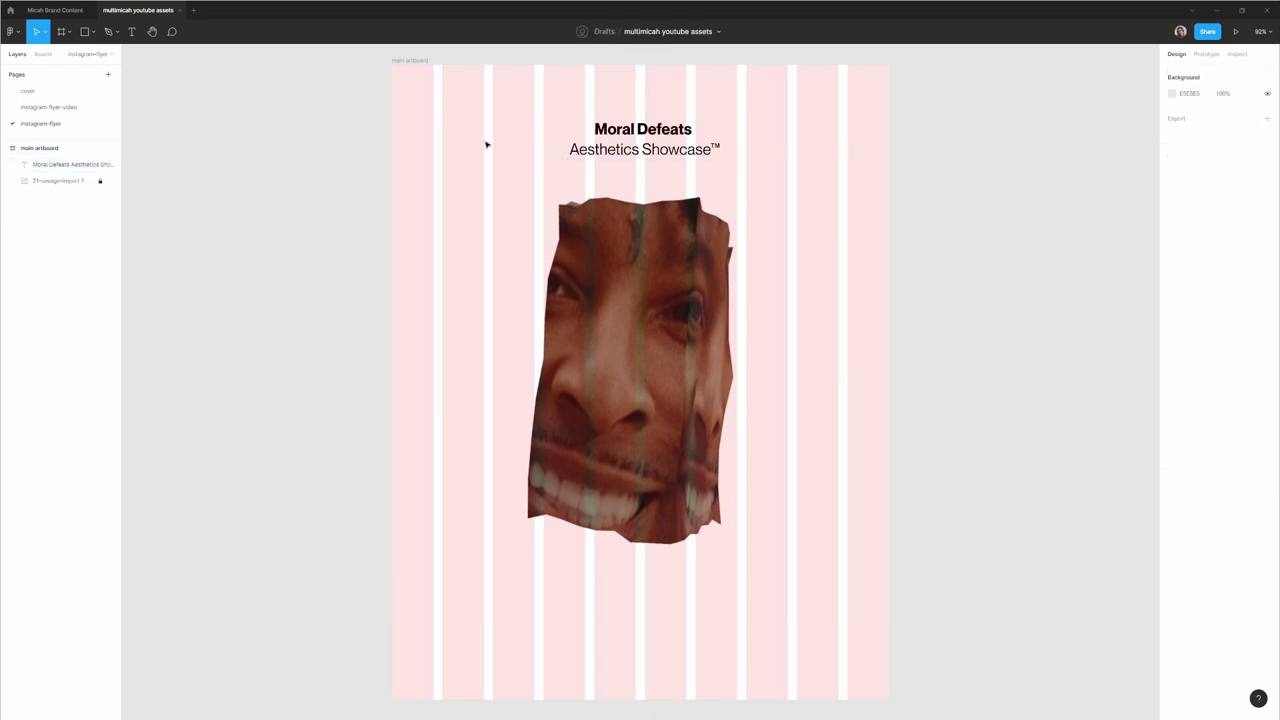
Hide the layout grids to view the heading and portrait on the plain white artboard.
{"action": "key", "text": "minus"}
{"action": "key", "text": "shift+0"}
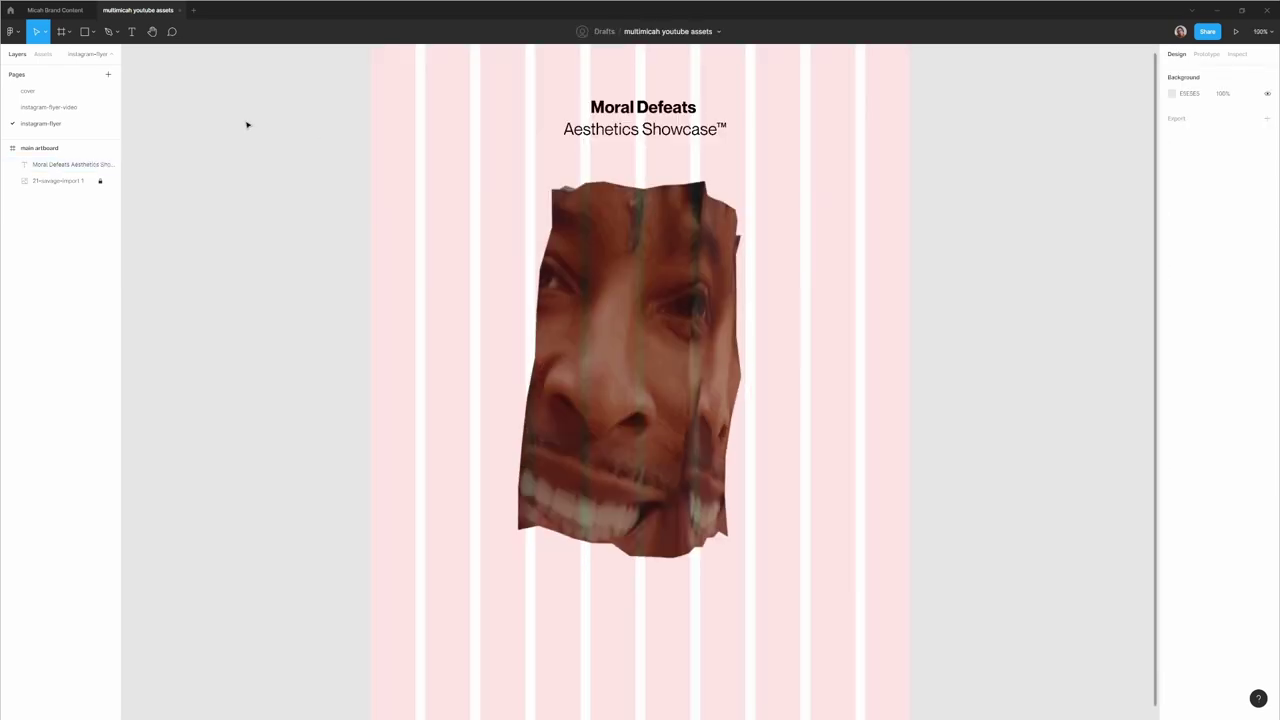
{"action": "key", "text": "minus"}
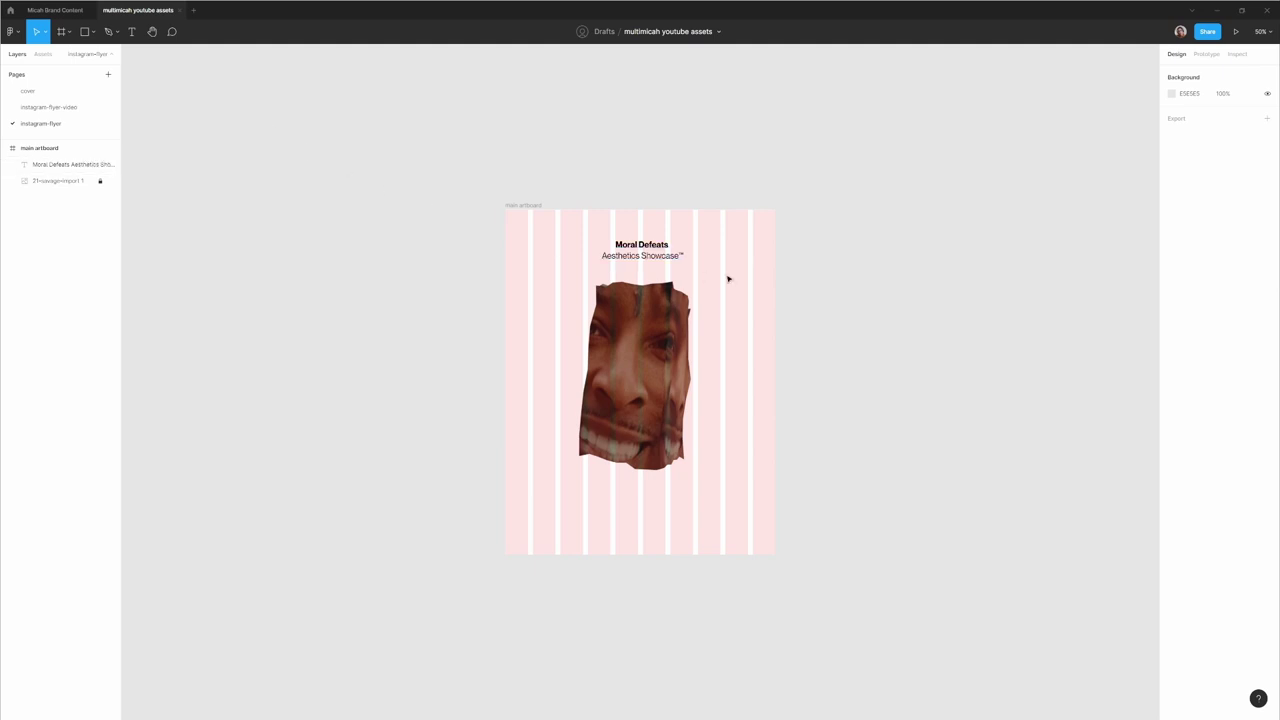
{"action": "left_click", "coordinate": [670, 258]}
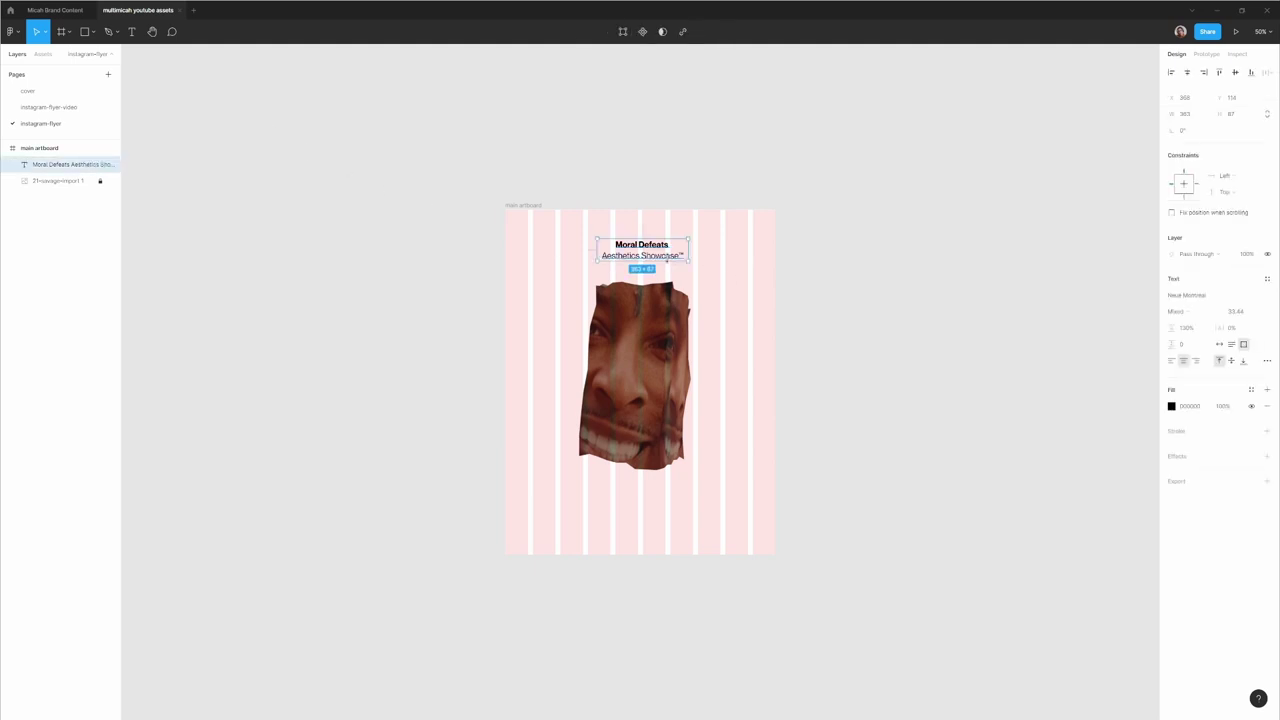
{"action": "left_click", "coordinate": [822, 241]}
{"action": "left_click", "coordinate": [634, 258]}
{"action": "left_click", "coordinate": [523, 206]}
{"action": "key", "text": "ctrl+shift+4"}
{"action": "left_click", "coordinate": [610, 191]}
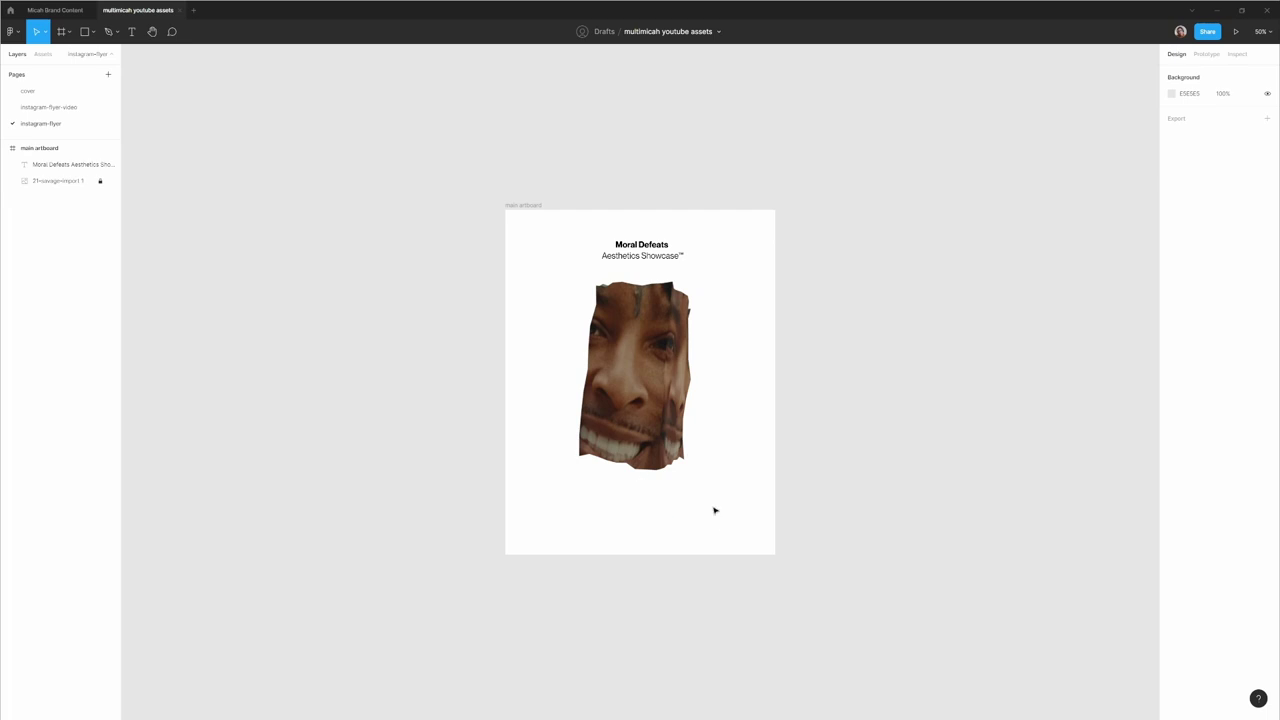
Duplicate the heading down over the portrait and replace the copy's text with "THE CASE FOR SILENCE".
{"action": "left_click", "coordinate": [662, 256]}
{"action": "left_click_drag", "start_coordinate": [662, 256], "coordinate": [660, 415]}
{"action": "key", "text": "Return"}
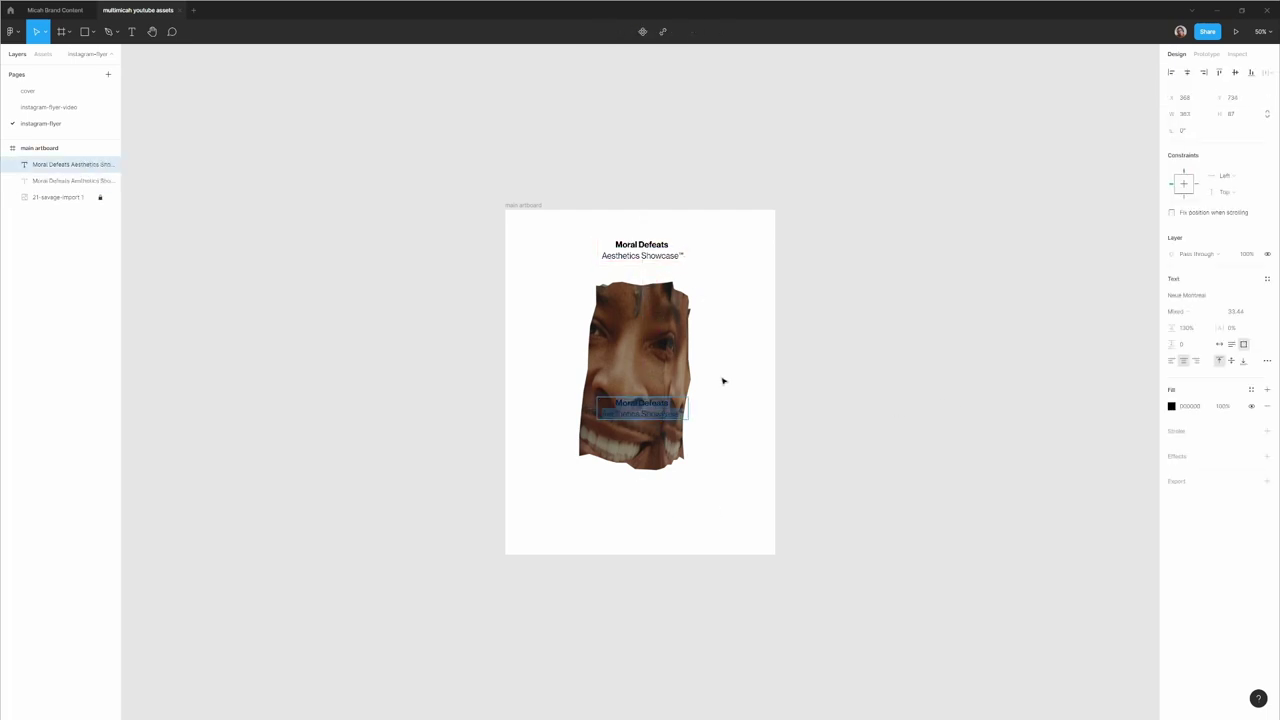
{"action": "type", "text": "Moral"}
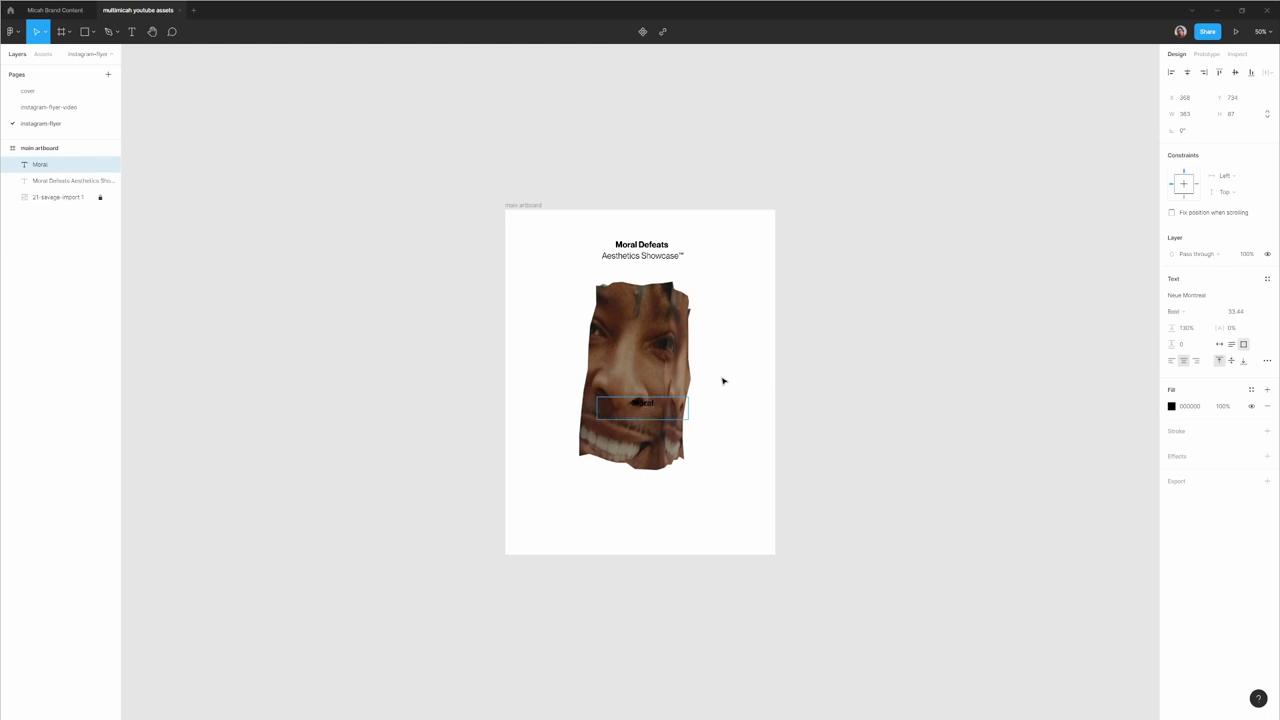
{"action": "type", "text": "Next"}
{"action": "type", "text": "THE CASE FOR SIL"}
{"action": "type", "text": "ENCE"}
{"action": "key", "text": "Escape"}
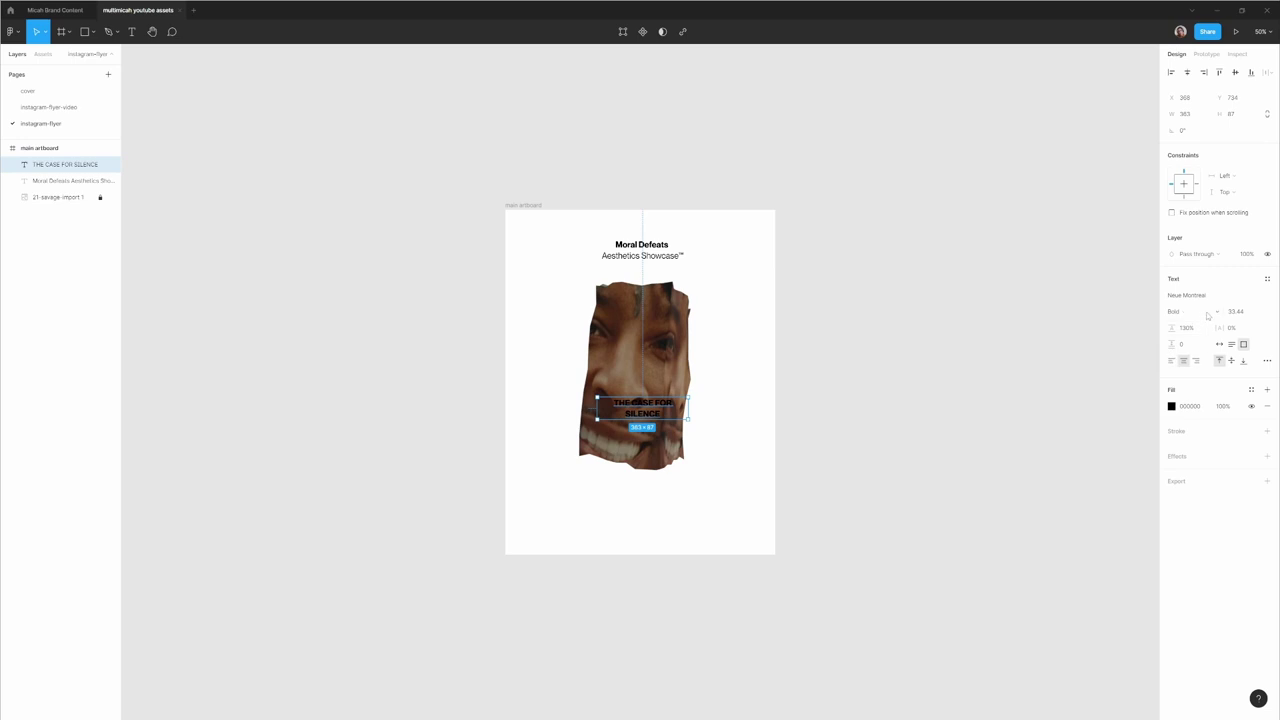
Set the "THE CASE FOR SILENCE" text to Regular weight, left-aligned, with a font size of 83.44.
{"action": "left_click", "coordinate": [1174, 311]}
{"action": "left_click", "coordinate": [912, 362]}
{"action": "left_click", "coordinate": [684, 408]}
{"action": "left_click", "coordinate": [1173, 361]}
{"action": "left_click", "coordinate": [1238, 311]}
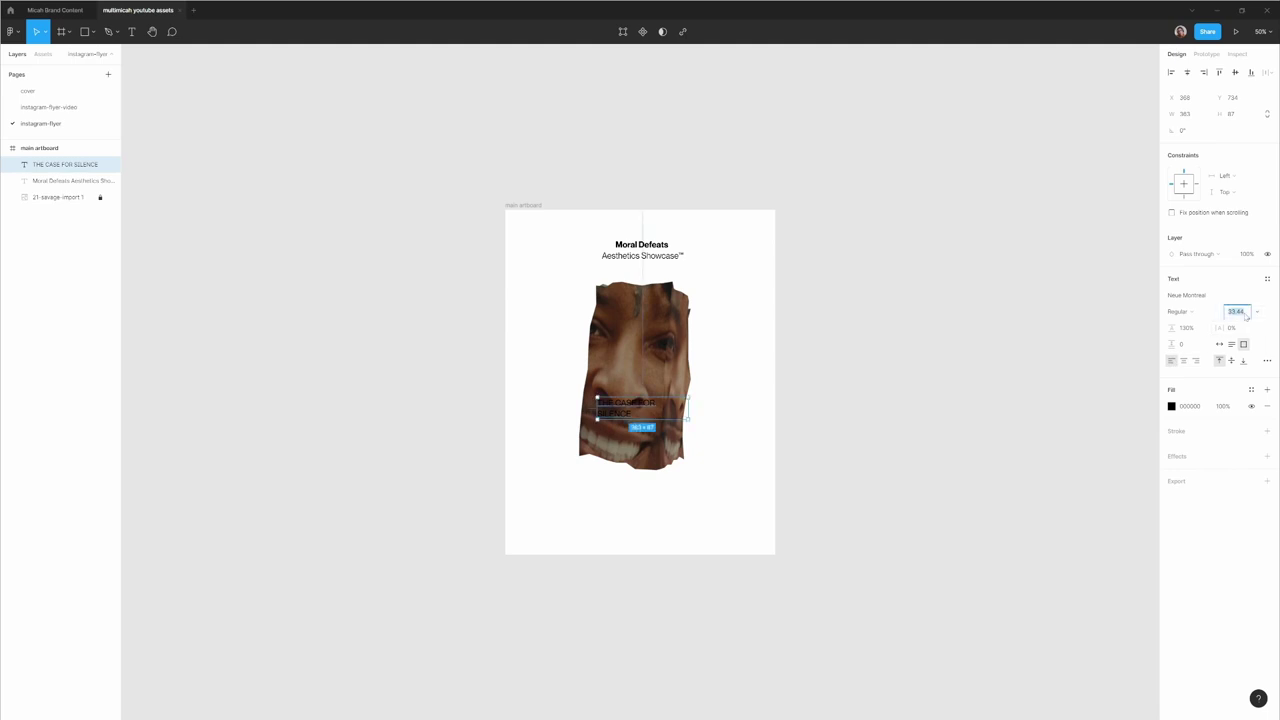
{"action": "left_click", "coordinate": [903, 463]}
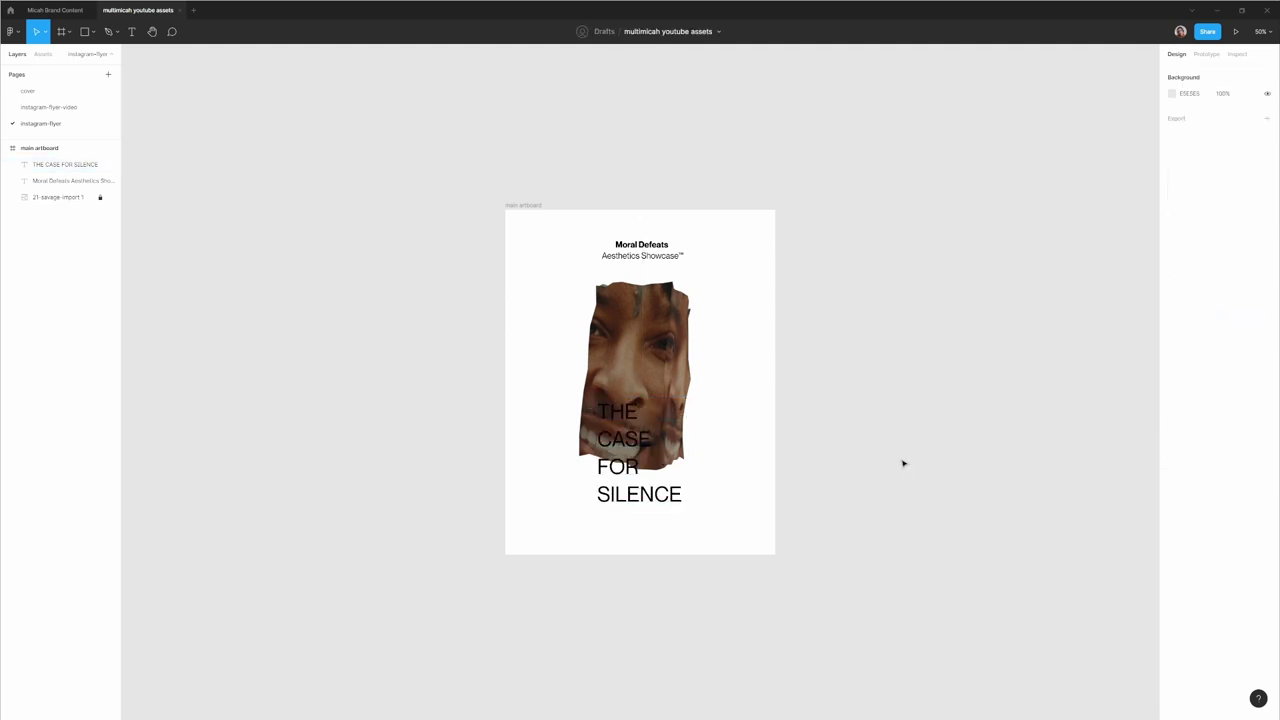
Show the layout grids again, place the large title at about X 110, Y 410, and size its box to about 440 by 445.
{"action": "left_click_drag", "start_coordinate": [627, 470], "coordinate": [642, 373]}
{"action": "key", "text": "ctrl+shift+4"}
{"action": "left_click", "coordinate": [783, 388]}
{"action": "left_click", "coordinate": [558, 383]}
{"action": "left_click_drag", "start_coordinate": [565, 373], "coordinate": [564, 382]}
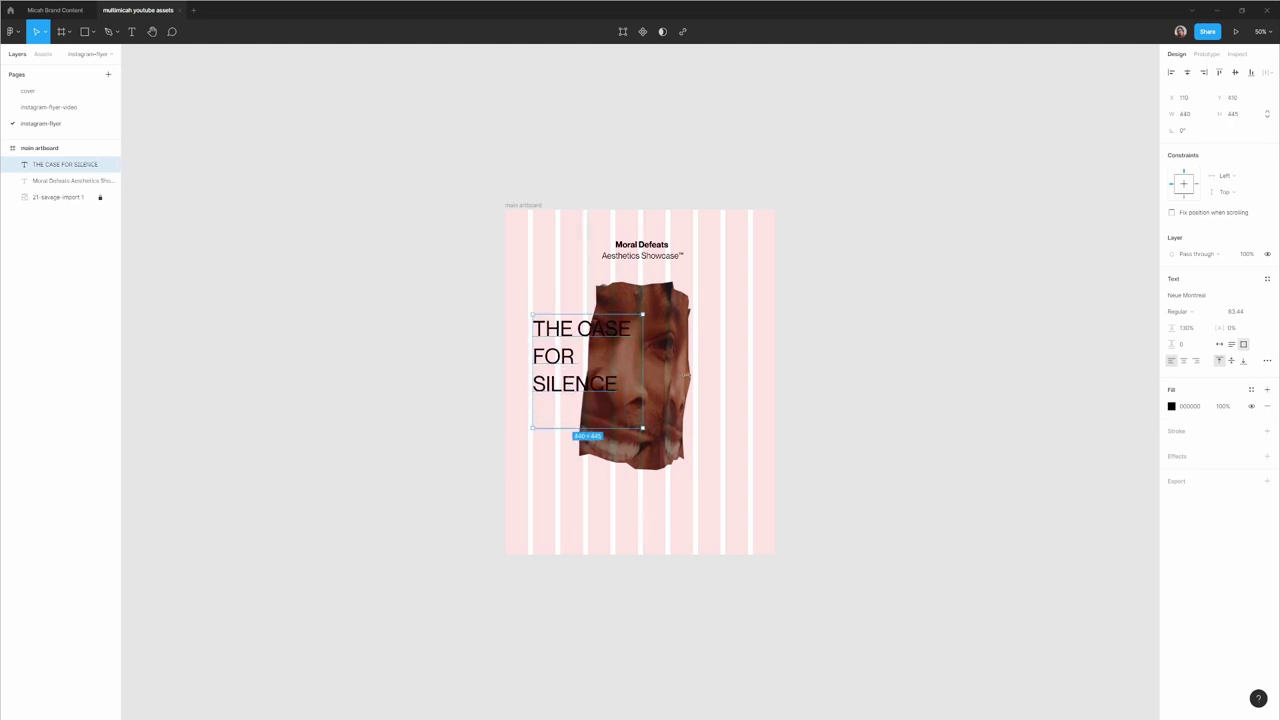
{"action": "left_click", "coordinate": [787, 381]}
Consult the reference flyer on the instagram-flyer-video page and change the large title to "THE NOISE OF BEING".
{"action": "left_click", "coordinate": [49, 108]}
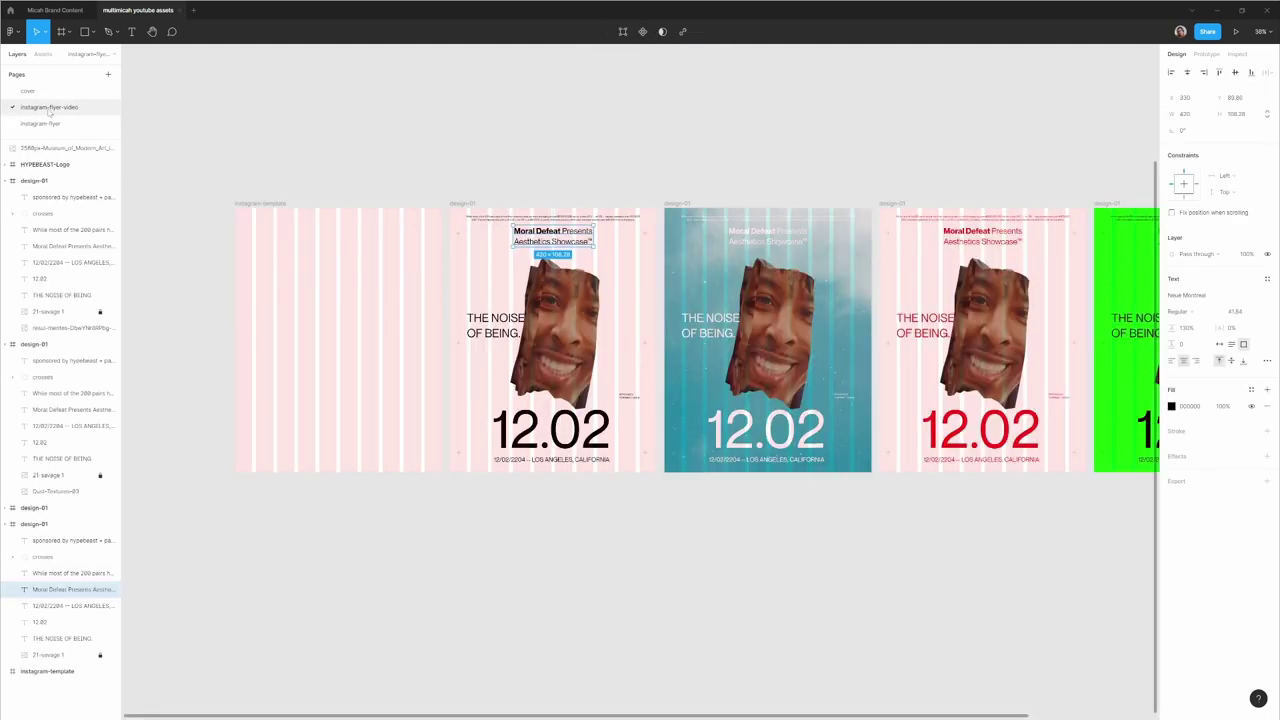
{"action": "left_click", "coordinate": [45, 123]}
{"action": "double_click", "coordinate": [540, 362]}
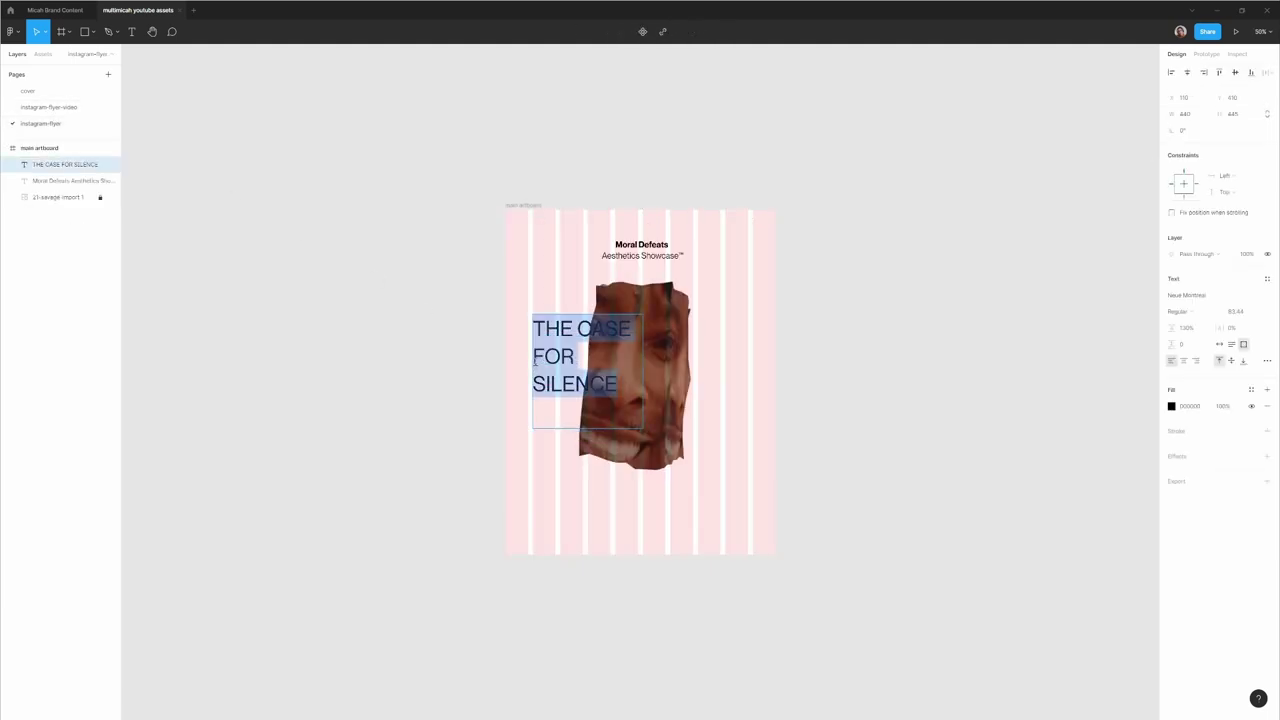
{"action": "left_click", "coordinate": [553, 357]}
{"action": "left_click_drag", "start_coordinate": [618, 385], "coordinate": [576, 327]}
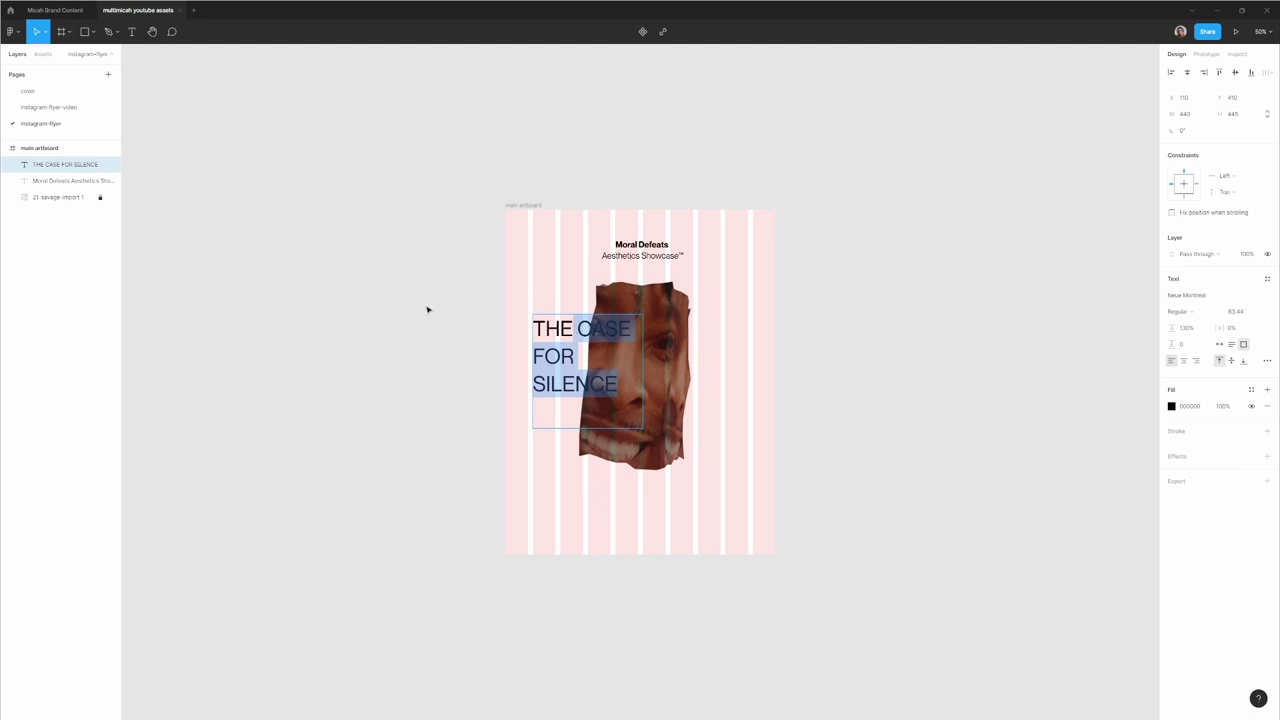
{"action": "type", "text": "NCASE"}
{"action": "key", "text": "BackSpace"}
{"action": "key", "text": "BackSpace"}
{"action": "key", "text": "BackSpace"}
{"action": "key", "text": "BackSpace"}
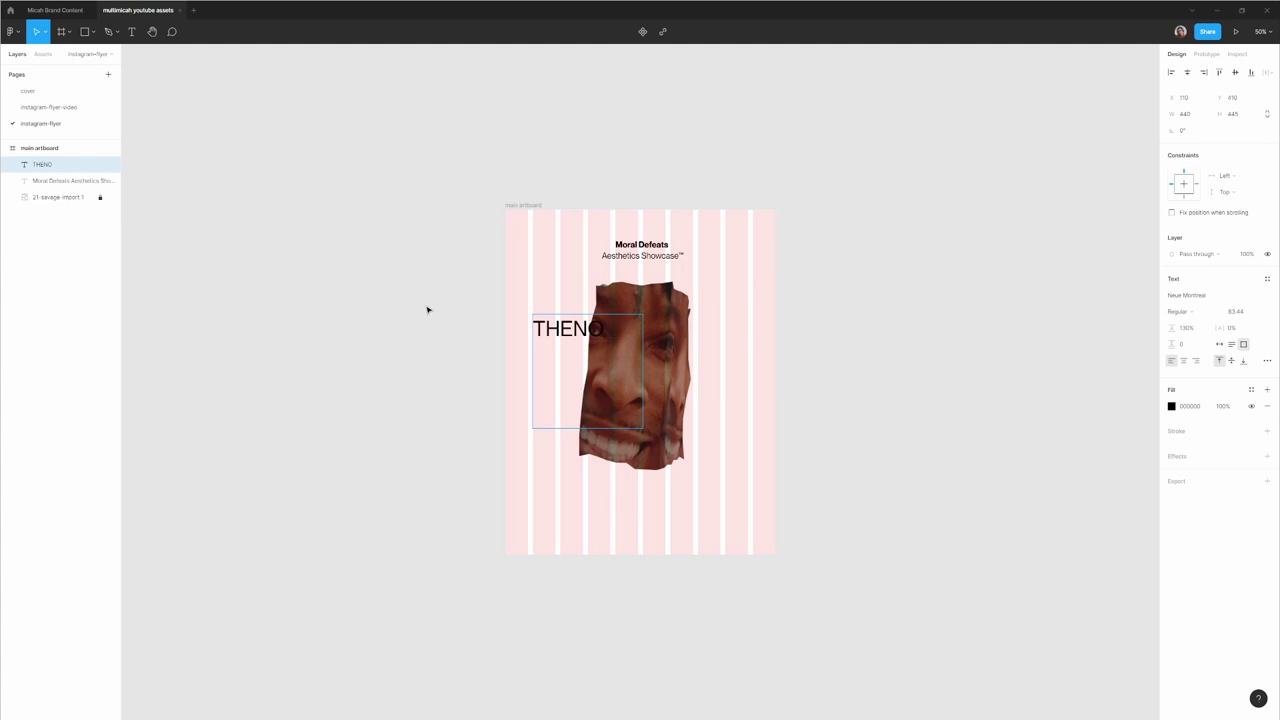
{"action": "key", "text": "BackSpace"}
{"action": "type", "text": "NOISE OF"}
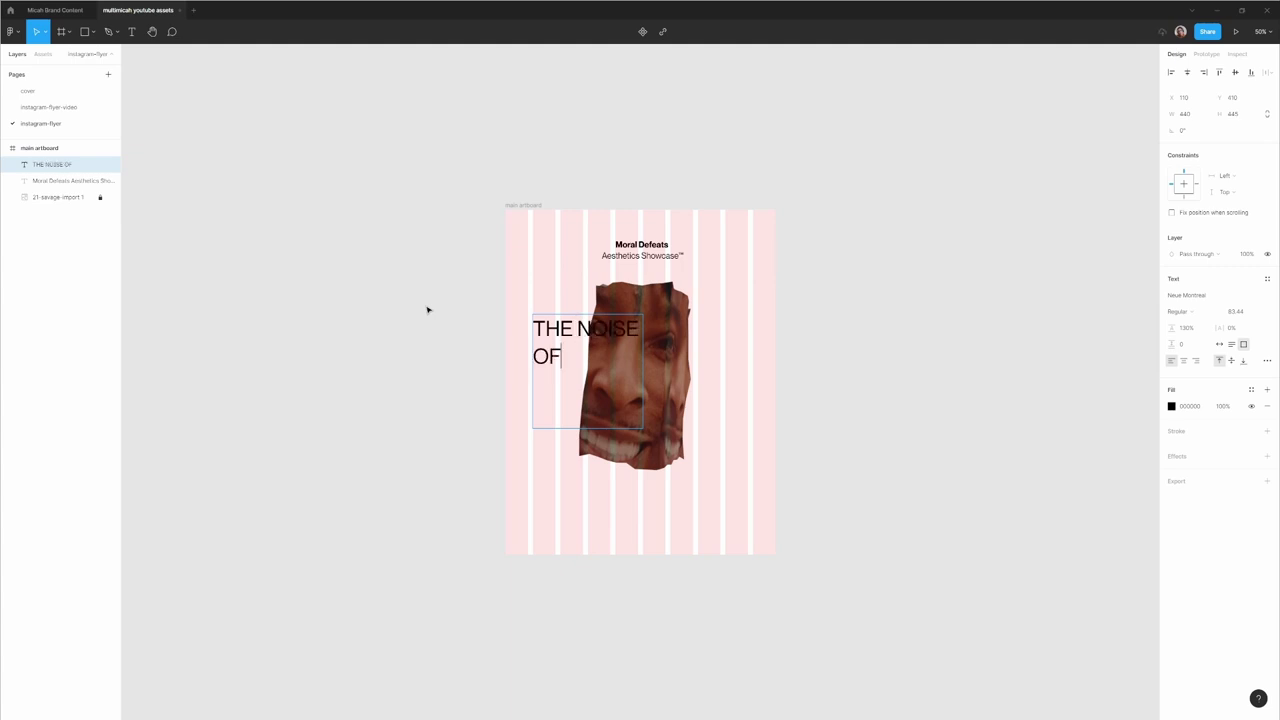
{"action": "type", "text": " BEING"}
{"action": "left_click", "coordinate": [427, 309]}
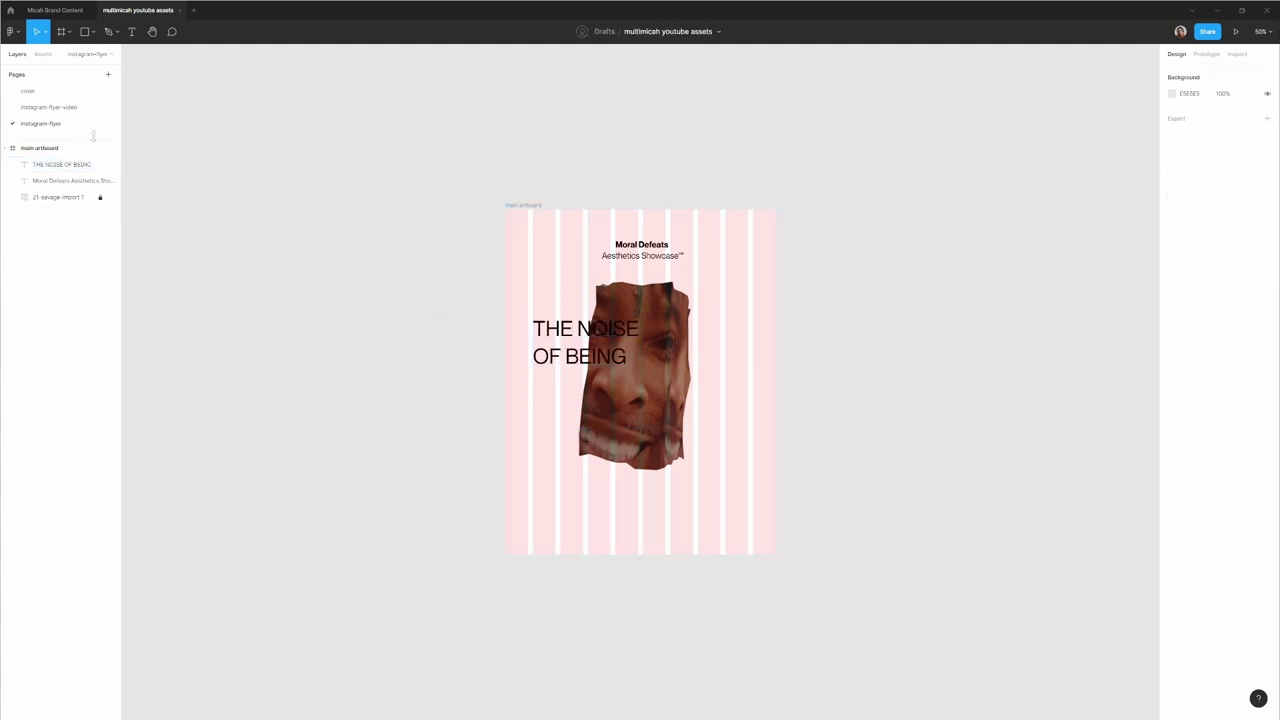
Compare with the reference flyer and move the "THE NOISE OF BEING" title down to about Y 482.
{"action": "left_click", "coordinate": [80, 110]}
{"action": "left_click", "coordinate": [80, 123]}
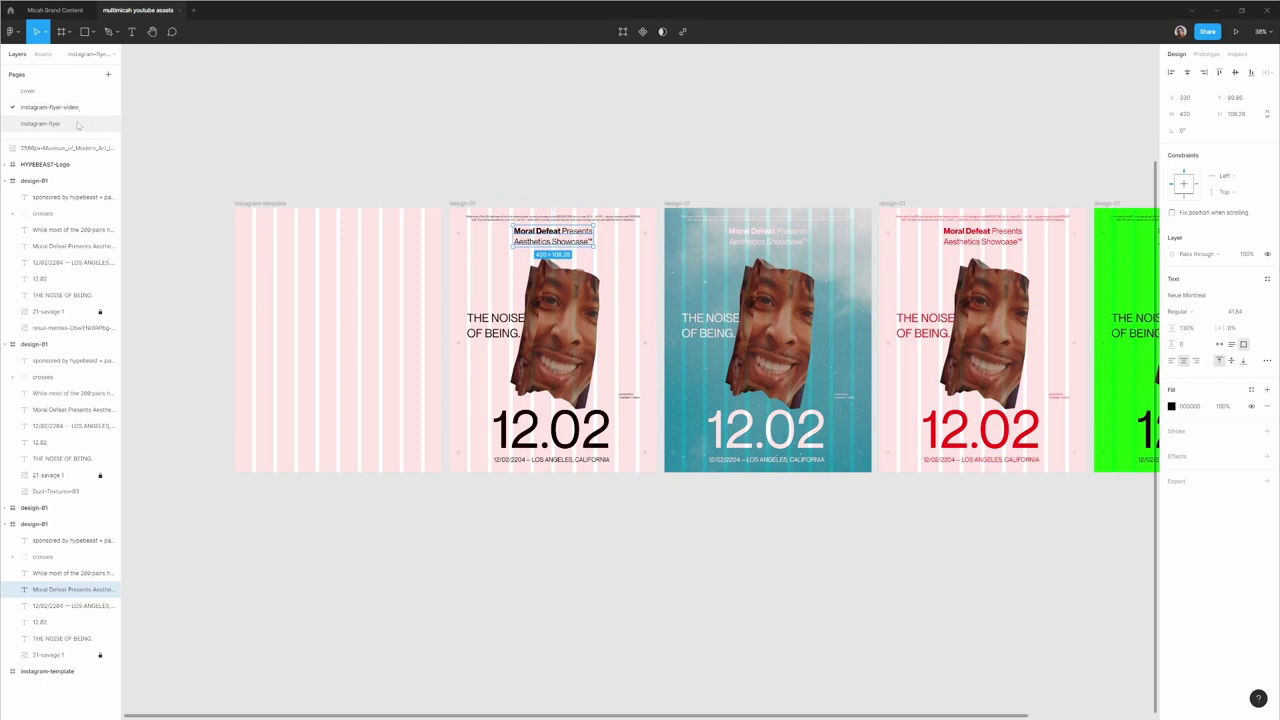
{"action": "left_click_drag", "start_coordinate": [527, 351], "coordinate": [527, 370]}
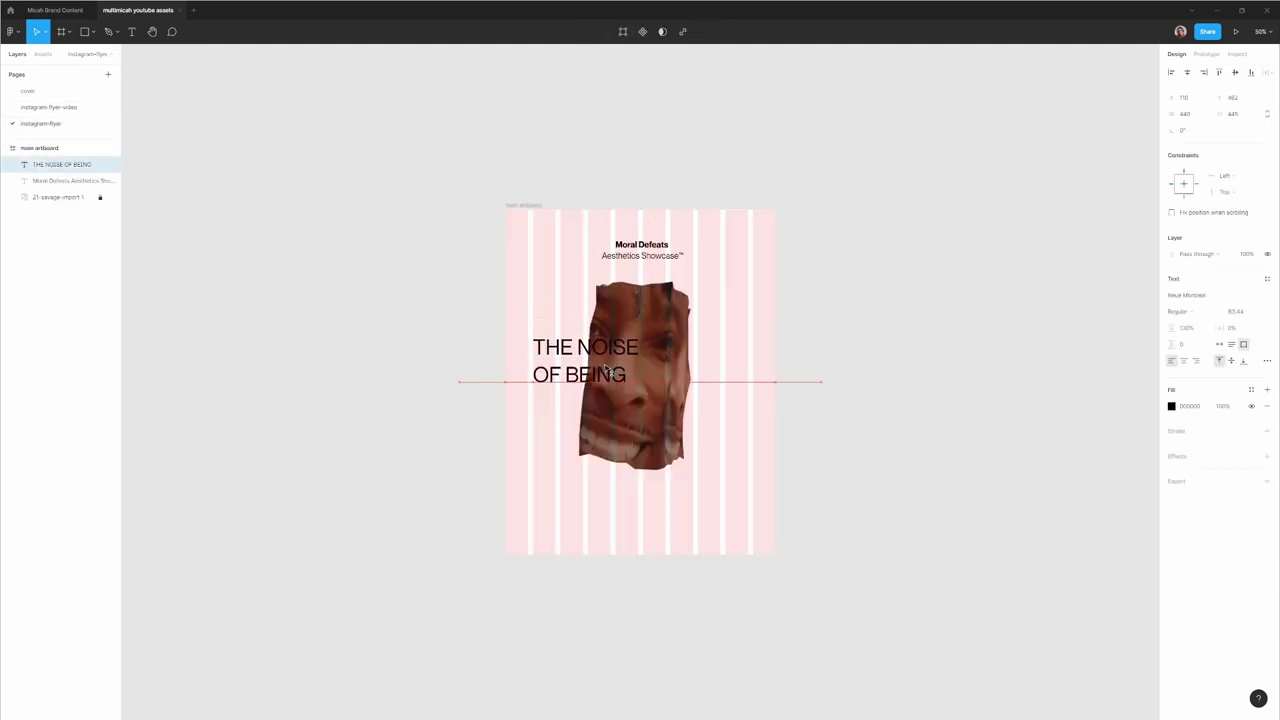
{"action": "left_click", "coordinate": [773, 326]}
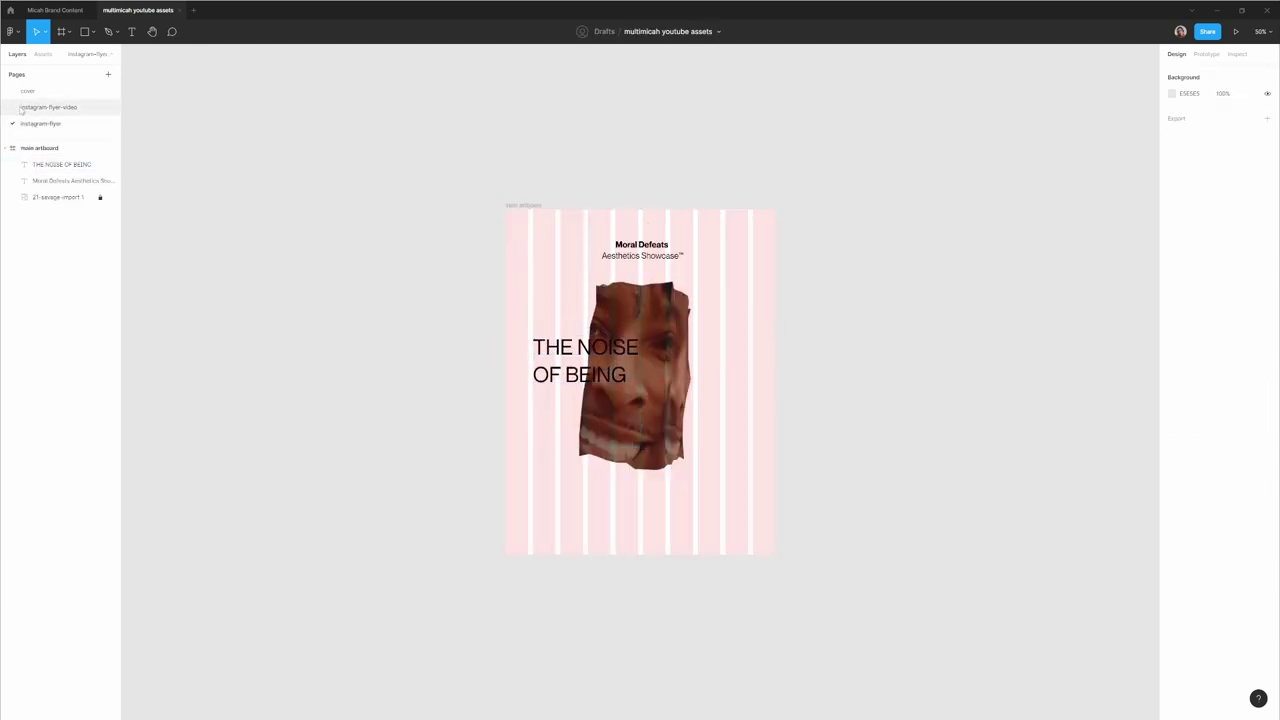
Check the reference flyer, unlock the portrait image, scale it down to about 1056 by 1056, and position it at about X 71.
{"action": "left_click", "coordinate": [50, 107]}
{"action": "left_click", "coordinate": [463, 205]}
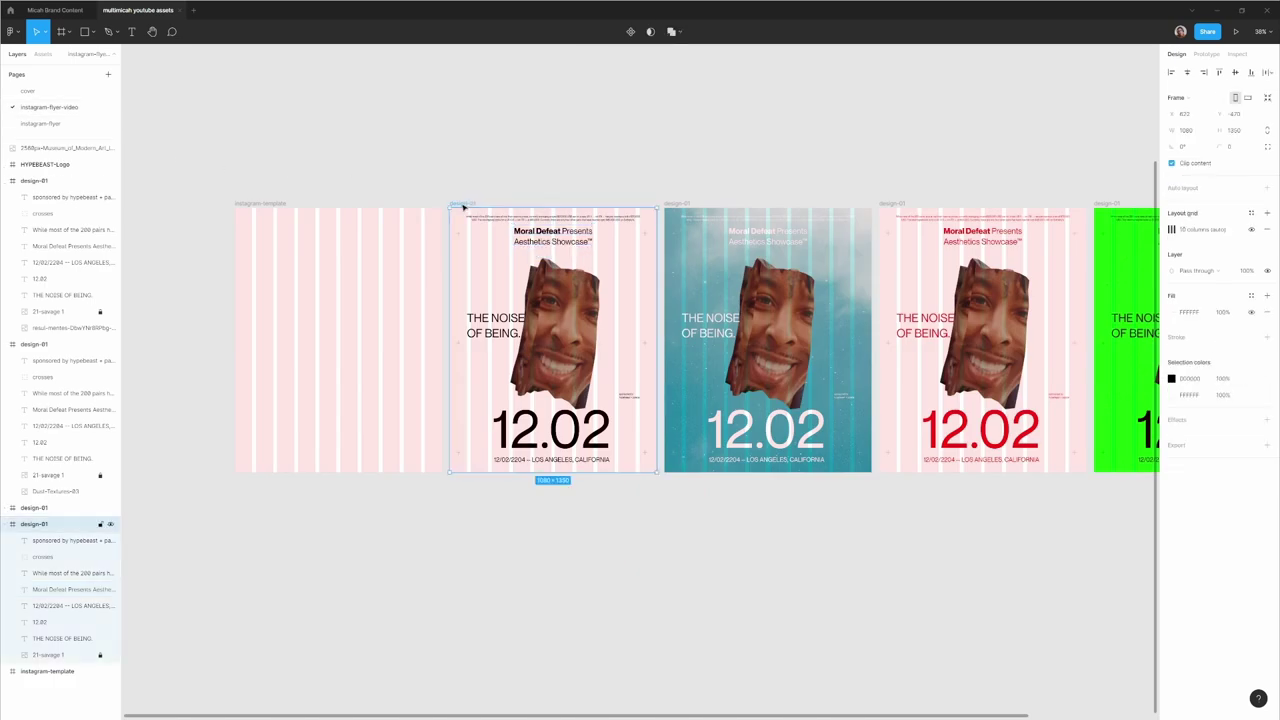
{"action": "left_click", "coordinate": [40, 123]}
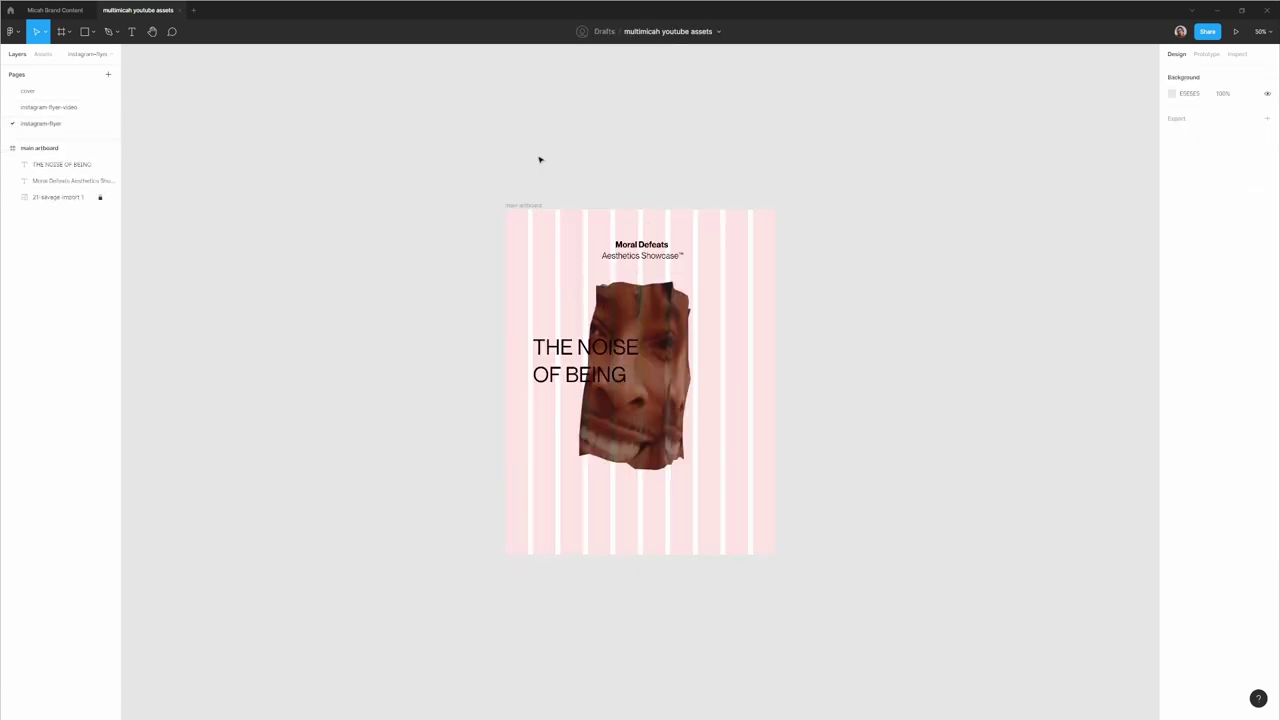
{"action": "left_click", "coordinate": [75, 198]}
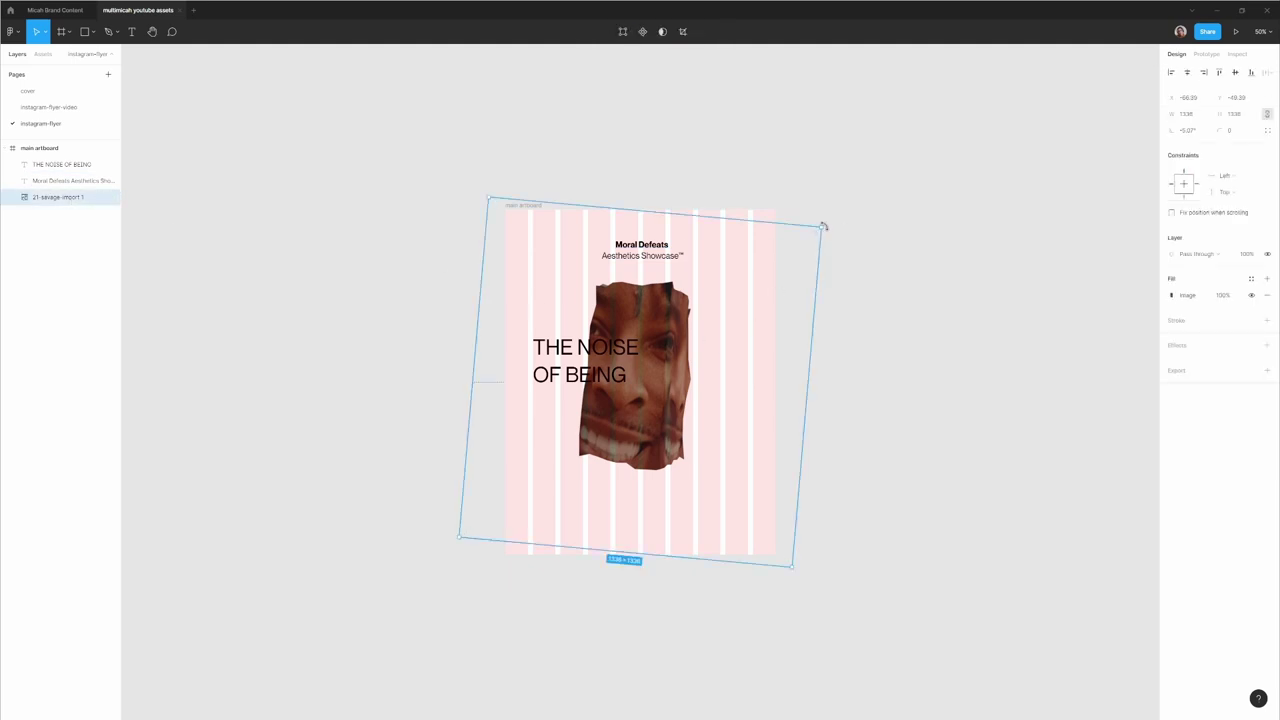
{"action": "left_click_drag", "start_coordinate": [821, 227], "coordinate": [783, 261]}
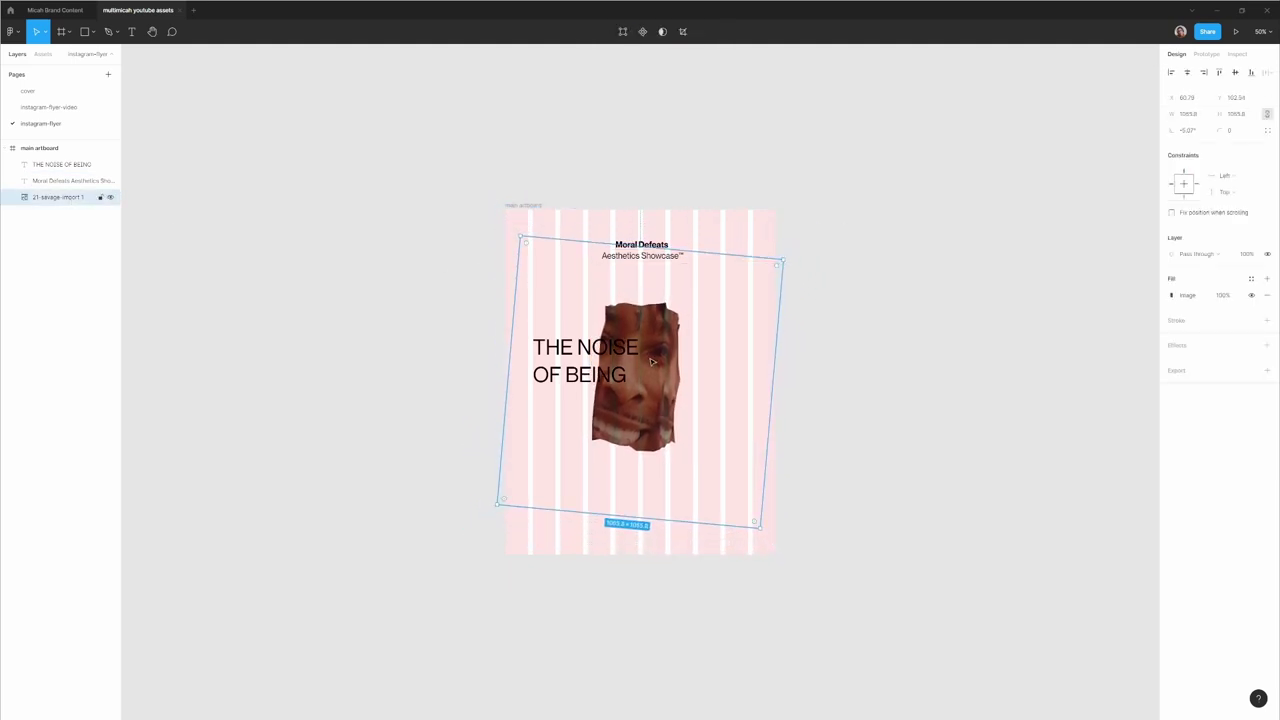
{"action": "left_click_drag", "start_coordinate": [640, 380], "coordinate": [648, 380]}
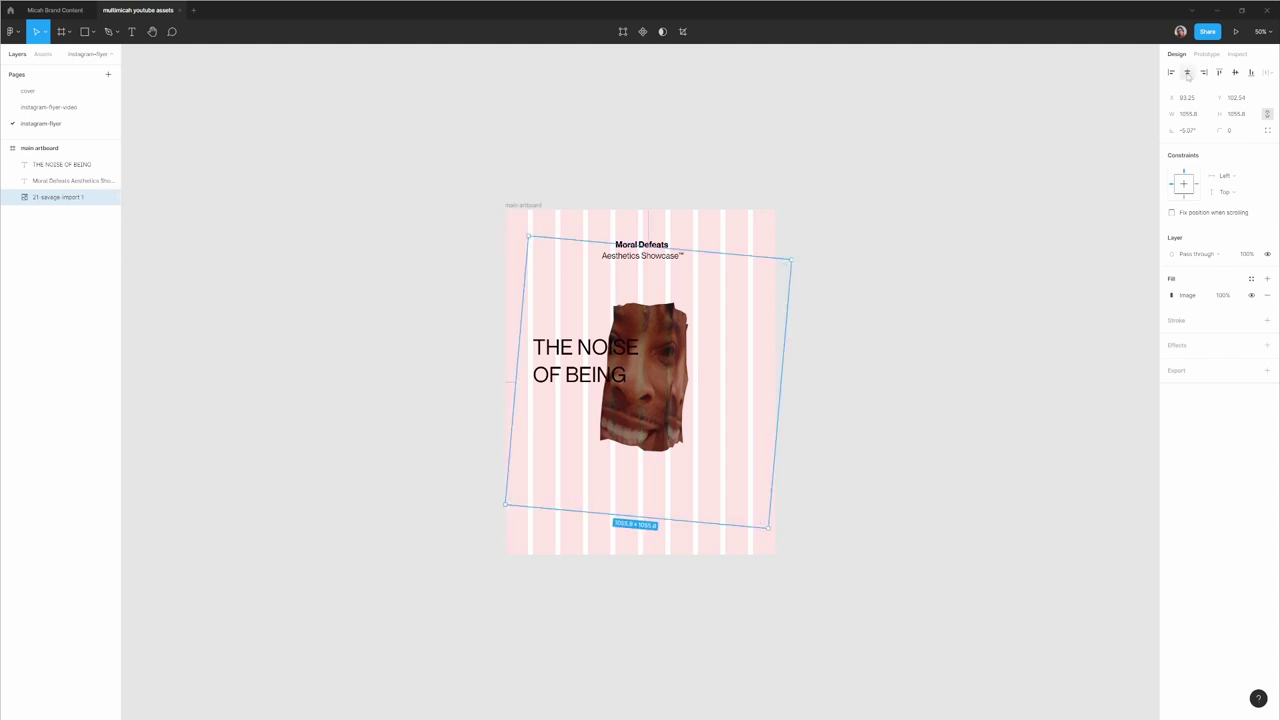
{"action": "left_click_drag", "start_coordinate": [722, 345], "coordinate": [714, 348]}
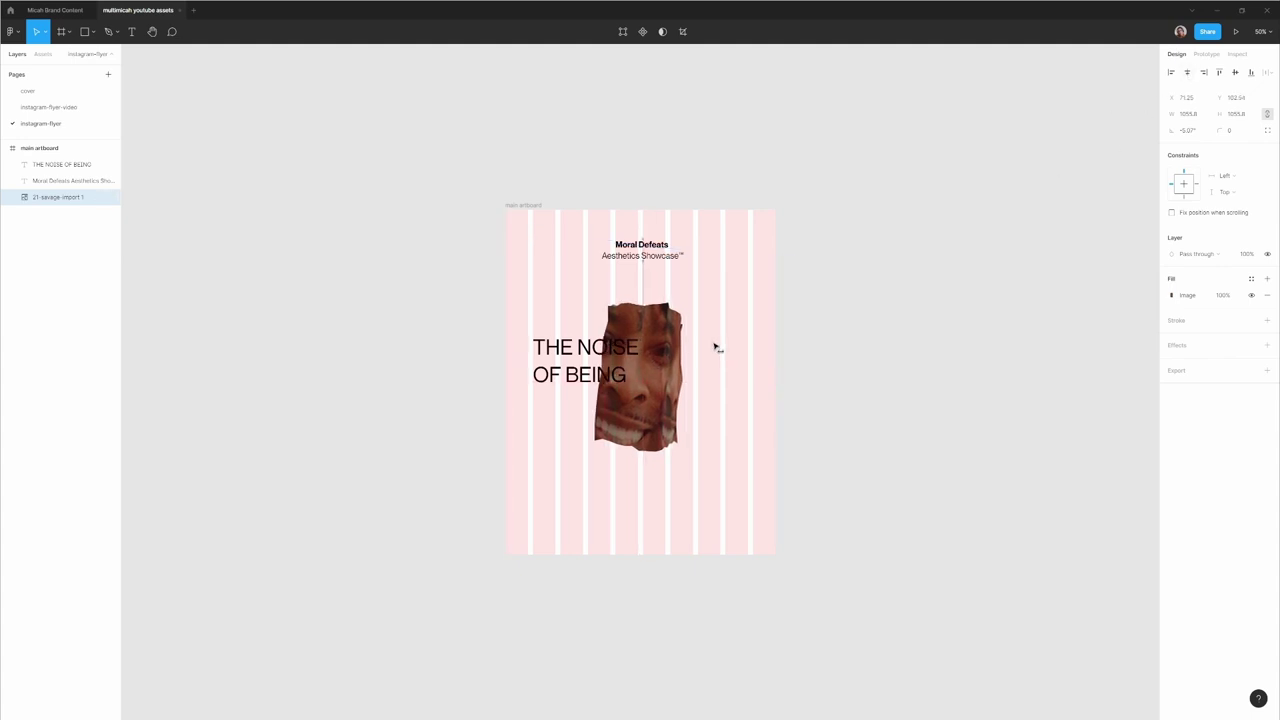
{"action": "left_click", "coordinate": [929, 303]}
Send the "THE NOISE OF BEING" title behind the portrait image and hide the layout grids.
{"action": "left_click", "coordinate": [580, 352]}
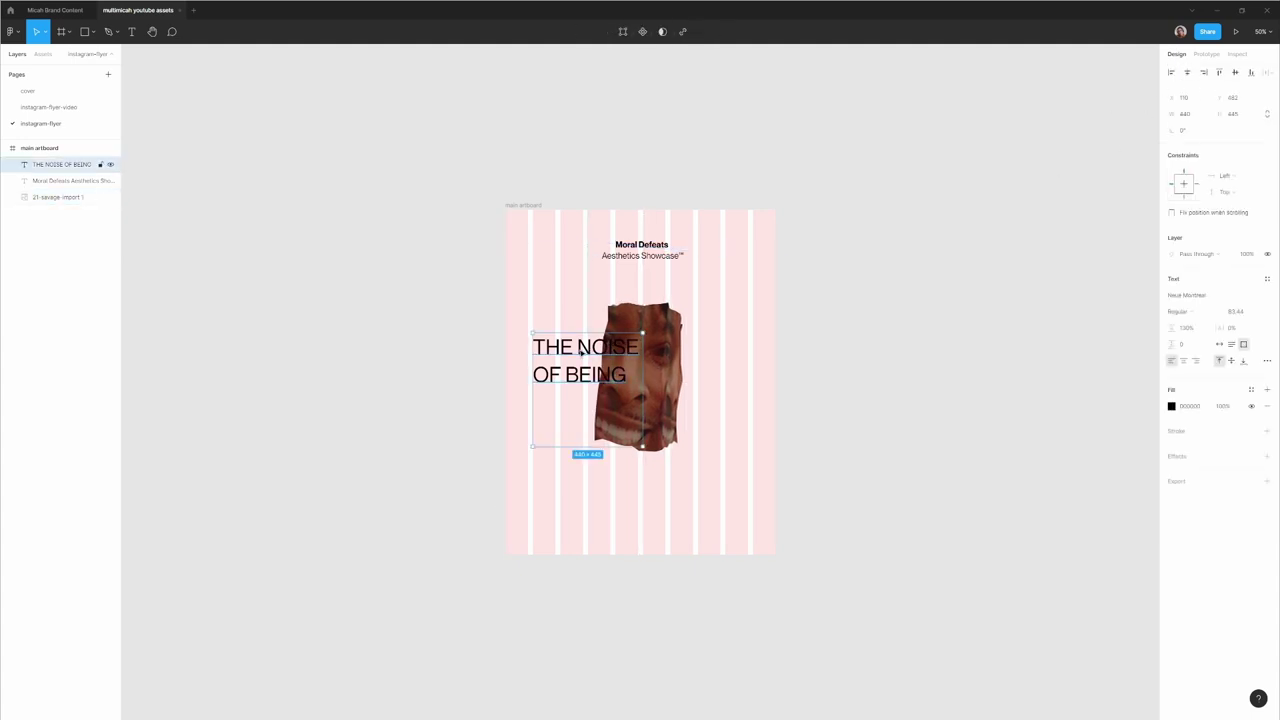
{"action": "key", "text": "ctrl+shift+bracketleft"}
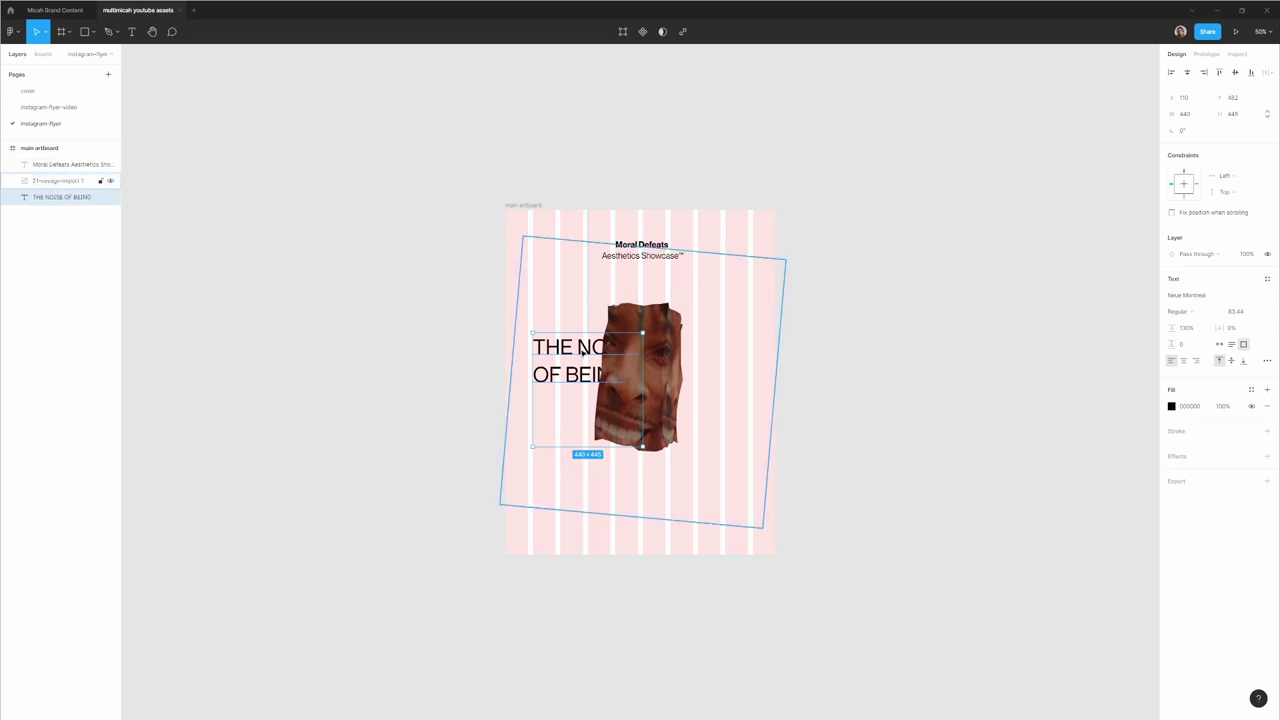
{"action": "left_click", "coordinate": [855, 340]}
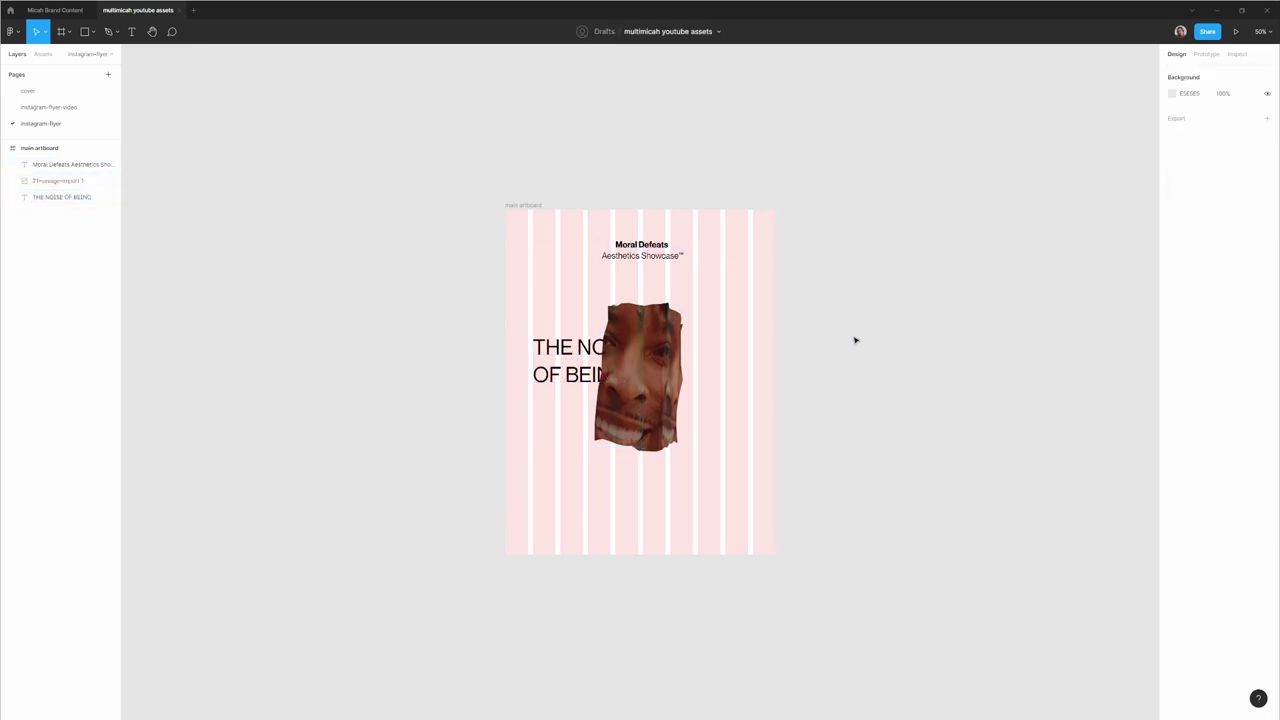
{"action": "key", "text": "ctrl+shift+4"}
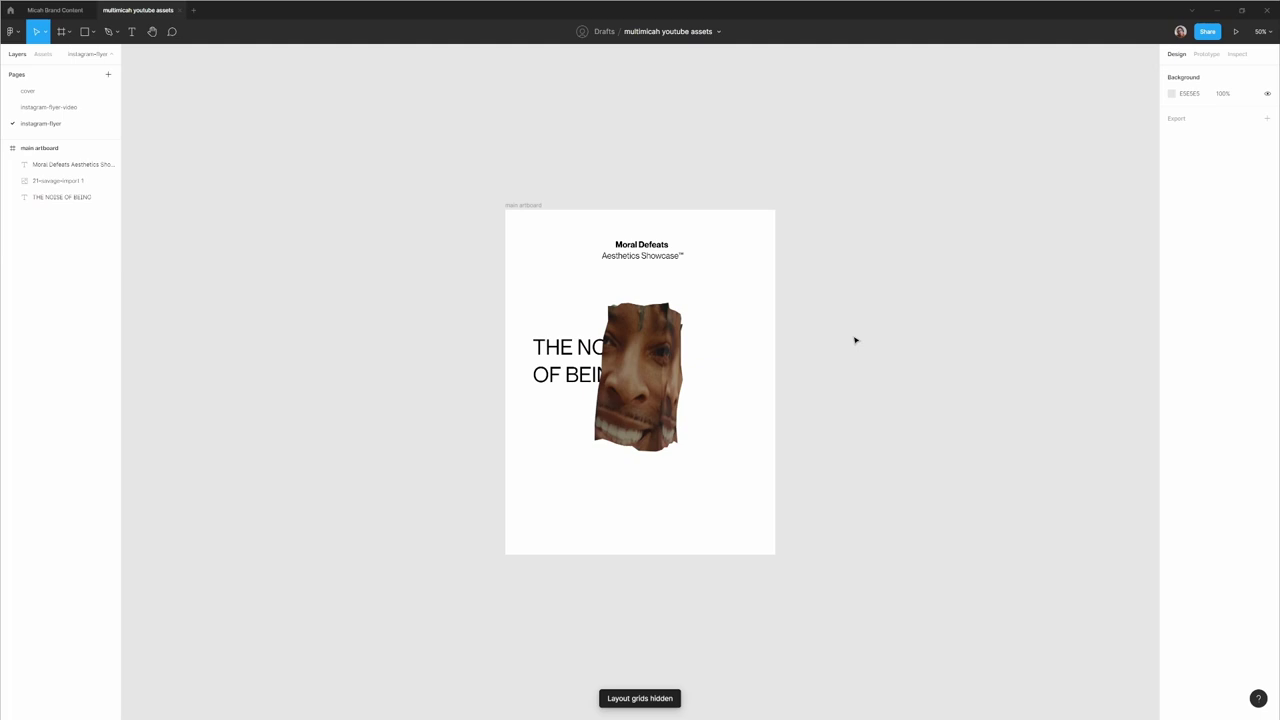
Lock the portrait image and bring the "THE NOISE OF BEING" title forward in front of it.
{"action": "left_click", "coordinate": [580, 357]}
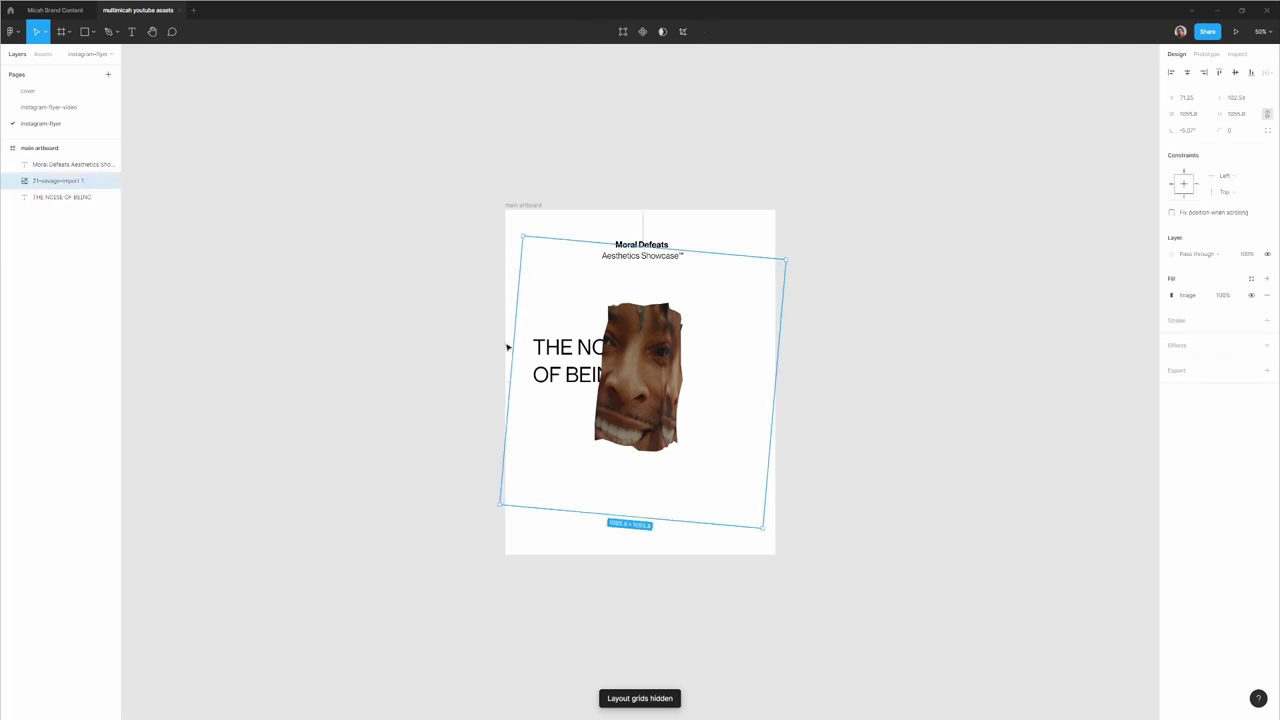
{"action": "left_click", "coordinate": [101, 180]}
{"action": "left_click", "coordinate": [78, 197]}
{"action": "key", "text": "ctrl+bracketright"}
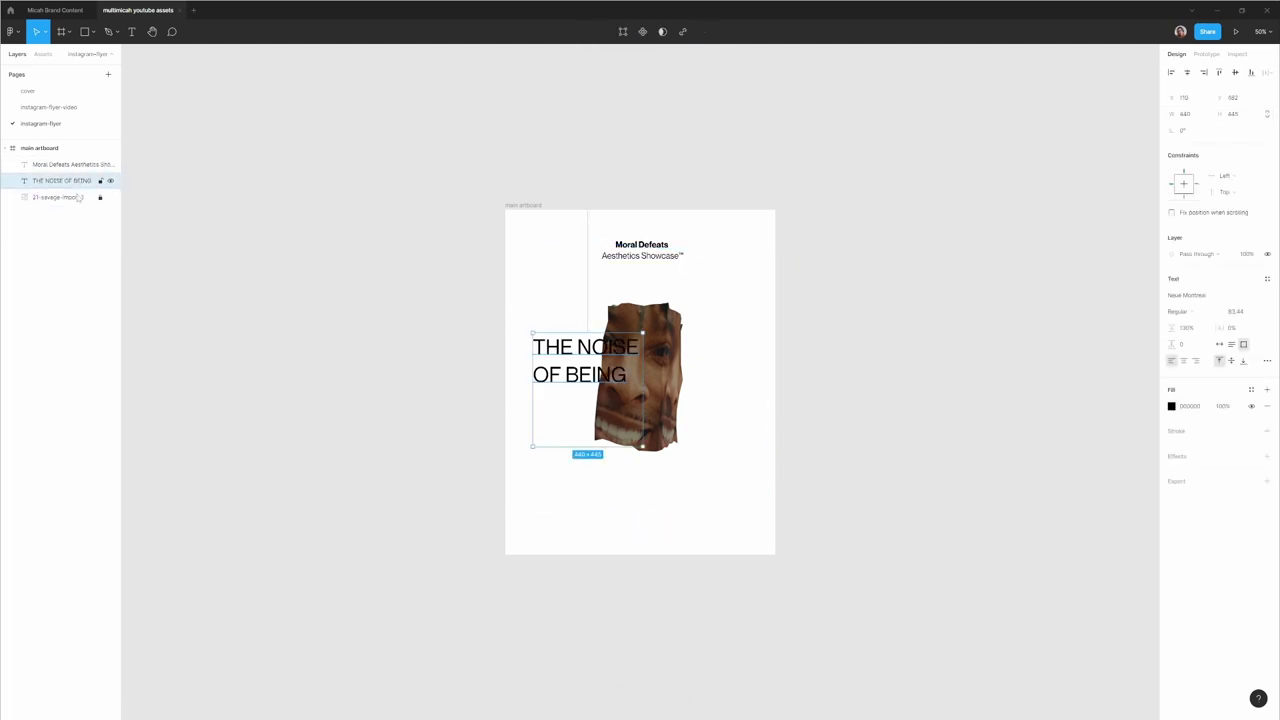
{"action": "left_click", "coordinate": [387, 308]}
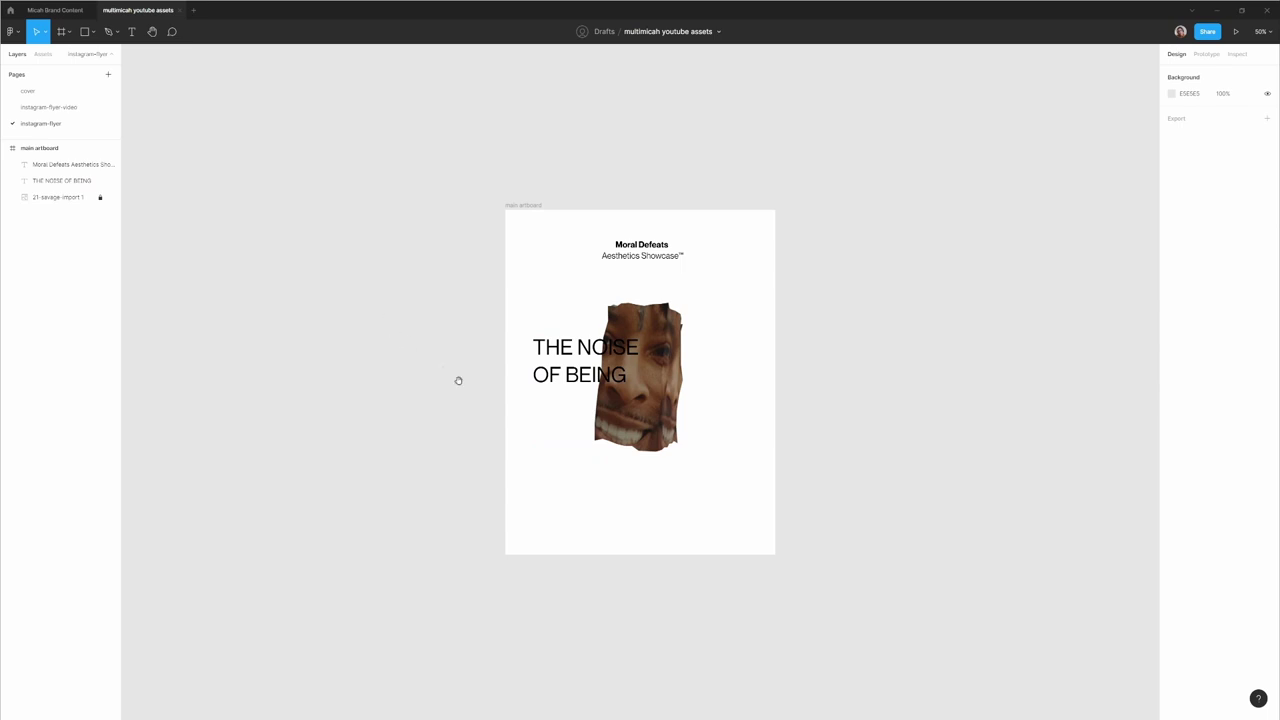
Shorten the "THE NOISE OF BEING" text box to about 211 high so it fits the two lines.
{"action": "left_click_drag", "start_coordinate": [458, 380], "coordinate": [430, 335]}
{"action": "left_click", "coordinate": [547, 305]}
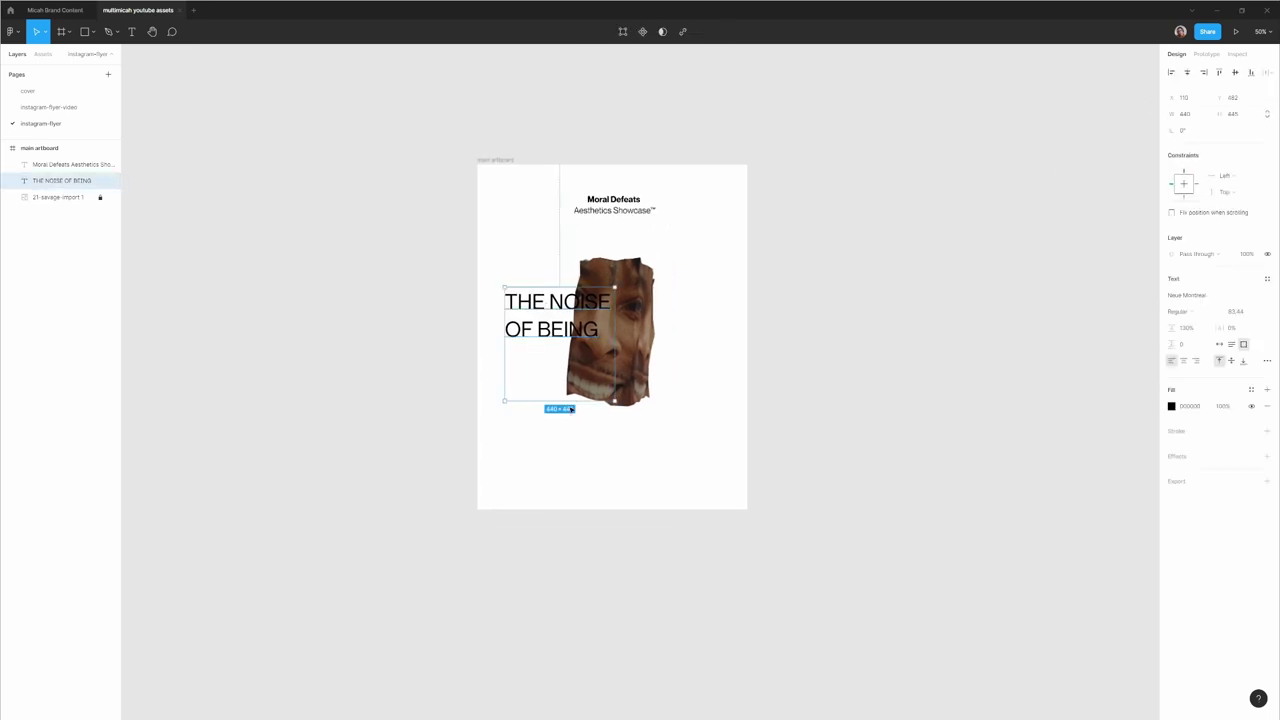
{"action": "left_click", "coordinate": [572, 410]}
{"action": "left_click", "coordinate": [557, 394]}
{"action": "left_click_drag", "start_coordinate": [554, 399], "coordinate": [558, 341]}
{"action": "left_click", "coordinate": [892, 347]}
{"action": "left_click", "coordinate": [552, 320]}
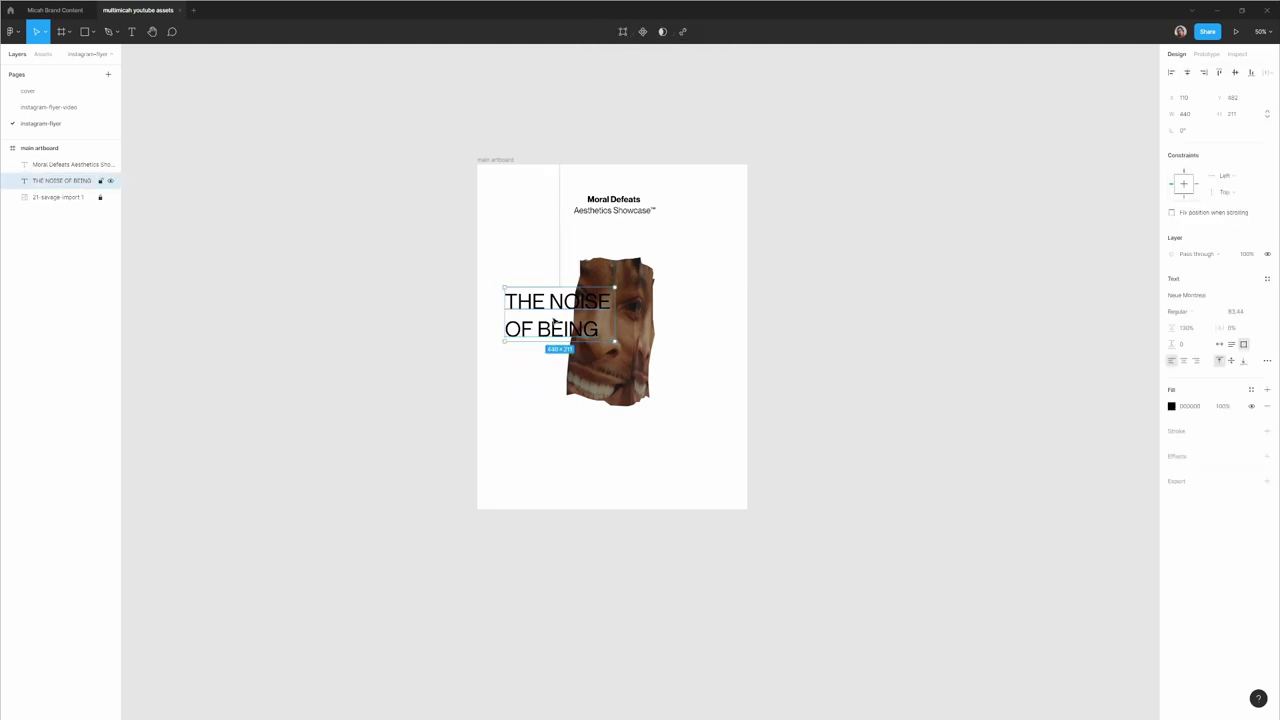
{"action": "left_click", "coordinate": [853, 268]}
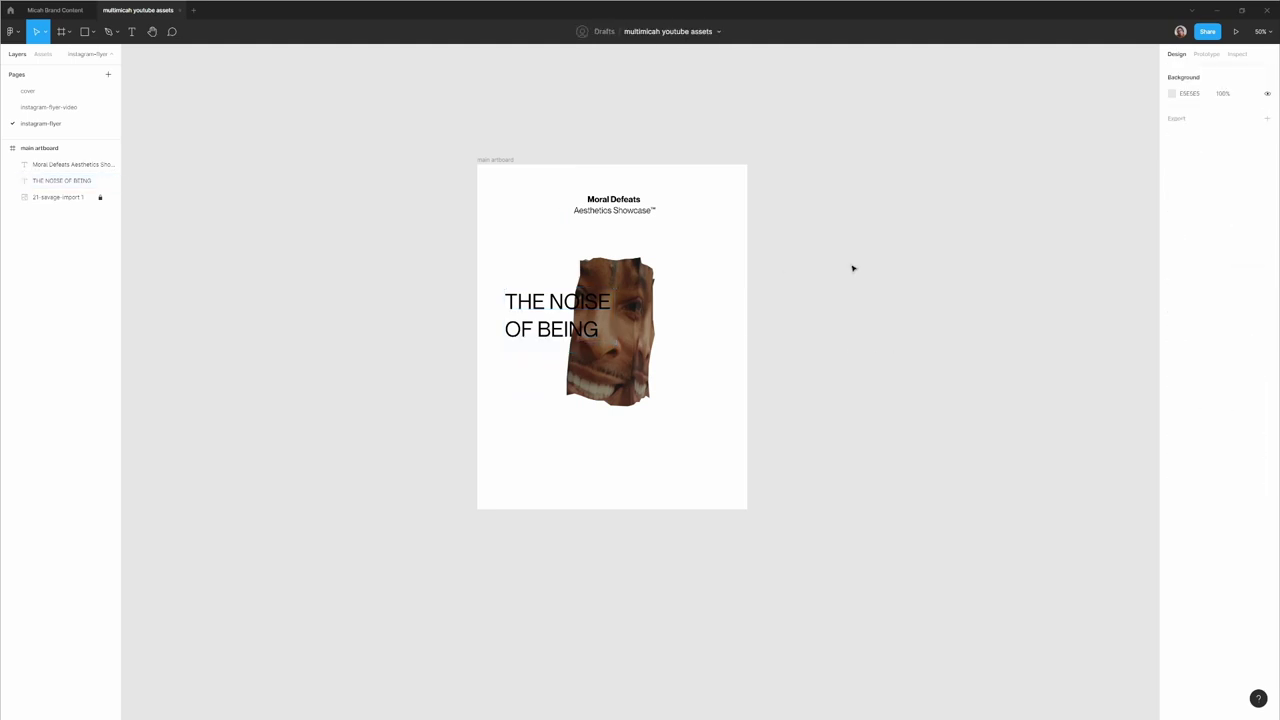
Center the "THE NOISE OF BEING" title vertically on the artboard.
{"action": "left_click", "coordinate": [552, 300]}
{"action": "left_click", "coordinate": [1235, 72]}
{"action": "left_click", "coordinate": [921, 241]}
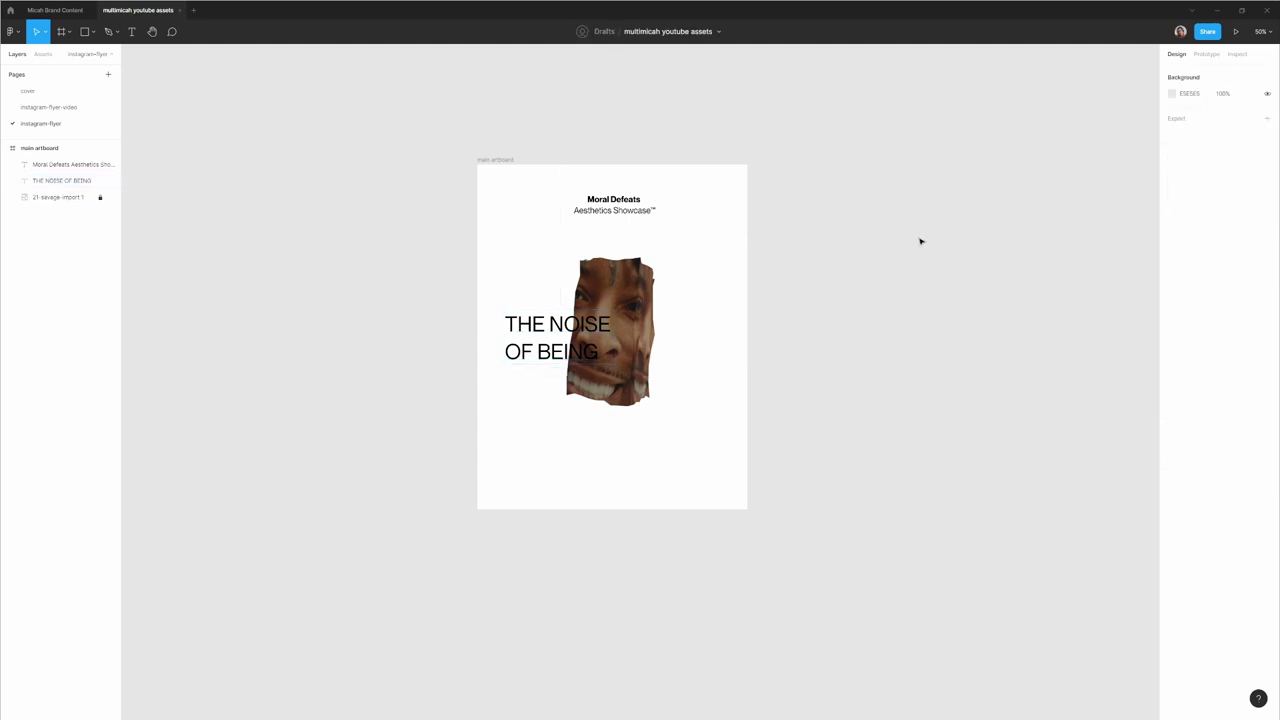
Unlock the portrait image and scale it down slightly to about 1054 by 1054.
{"action": "left_click", "coordinate": [88, 197]}
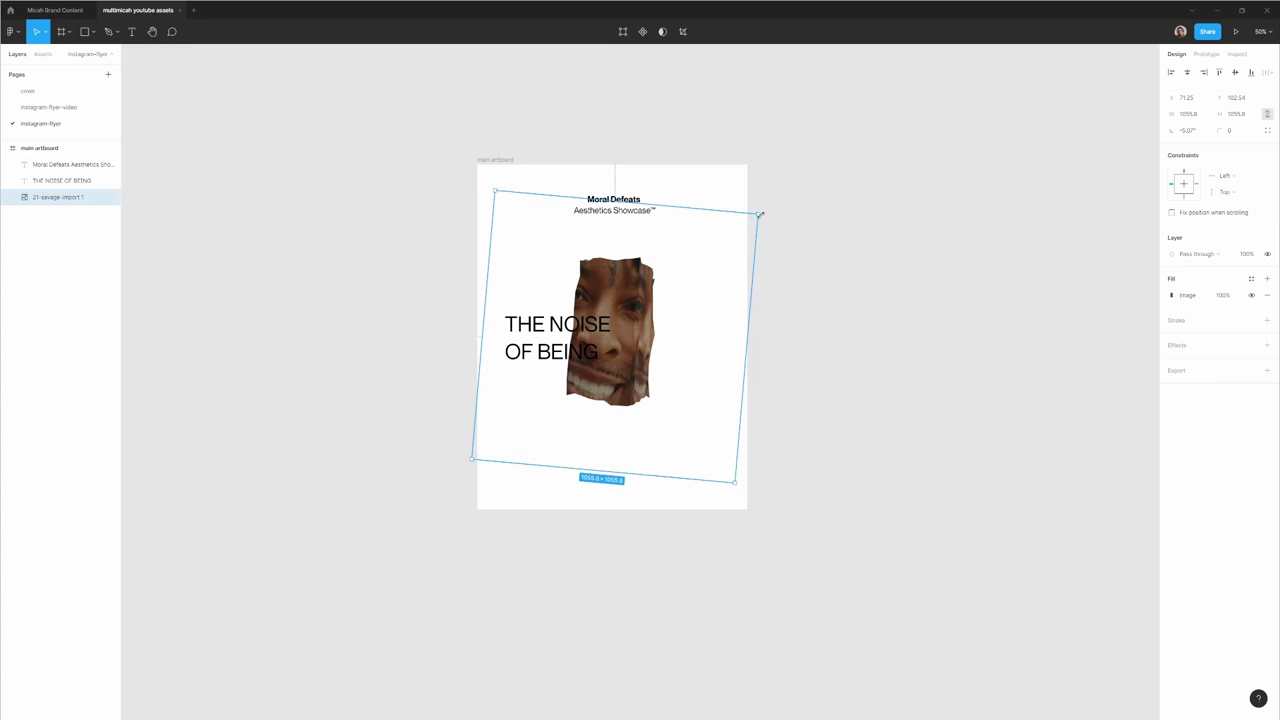
{"action": "mouse_move", "coordinate": [760, 214]}
{"action": "left_mouse_down"}
{"action": "mouse_move", "coordinate": [683, 276]}
{"action": "mouse_move", "coordinate": [757, 220]}
{"action": "left_mouse_up"}
Try two overlapping copies of the portrait offset to its right, and delete both copies.
{"action": "key", "text": "ctrl+v"}
{"action": "left_click_drag", "start_coordinate": [622, 292], "coordinate": [667, 292]}
{"action": "key", "text": "ctrl+v"}
{"action": "left_click", "coordinate": [938, 285]}
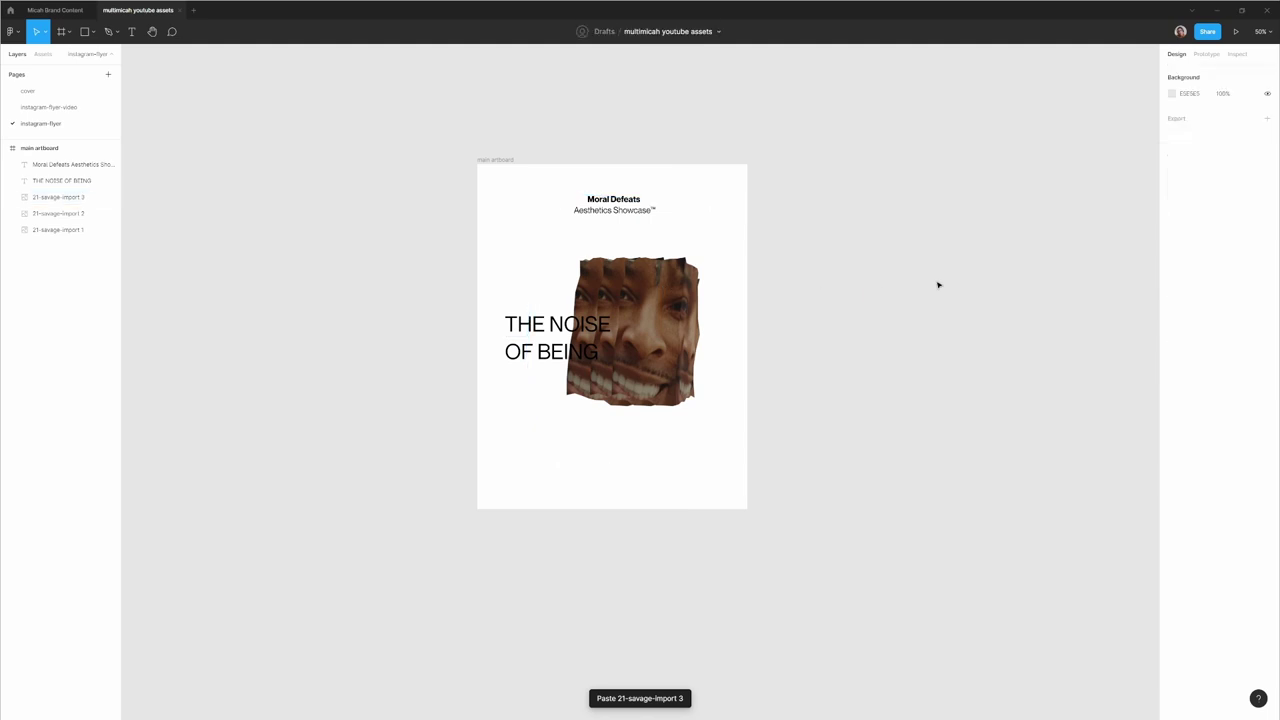
{"action": "left_click", "coordinate": [711, 300]}
{"action": "left_click", "coordinate": [49, 218], "text": "shift"}
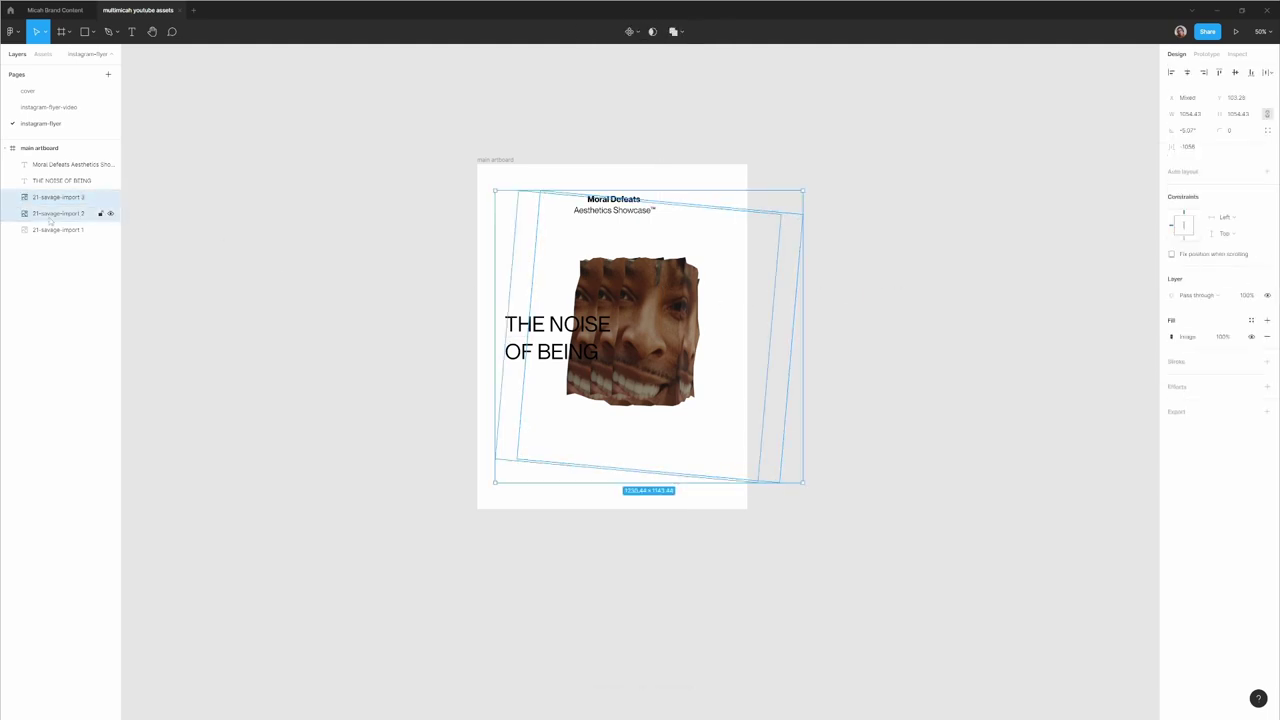
{"action": "key", "text": "Delete"}
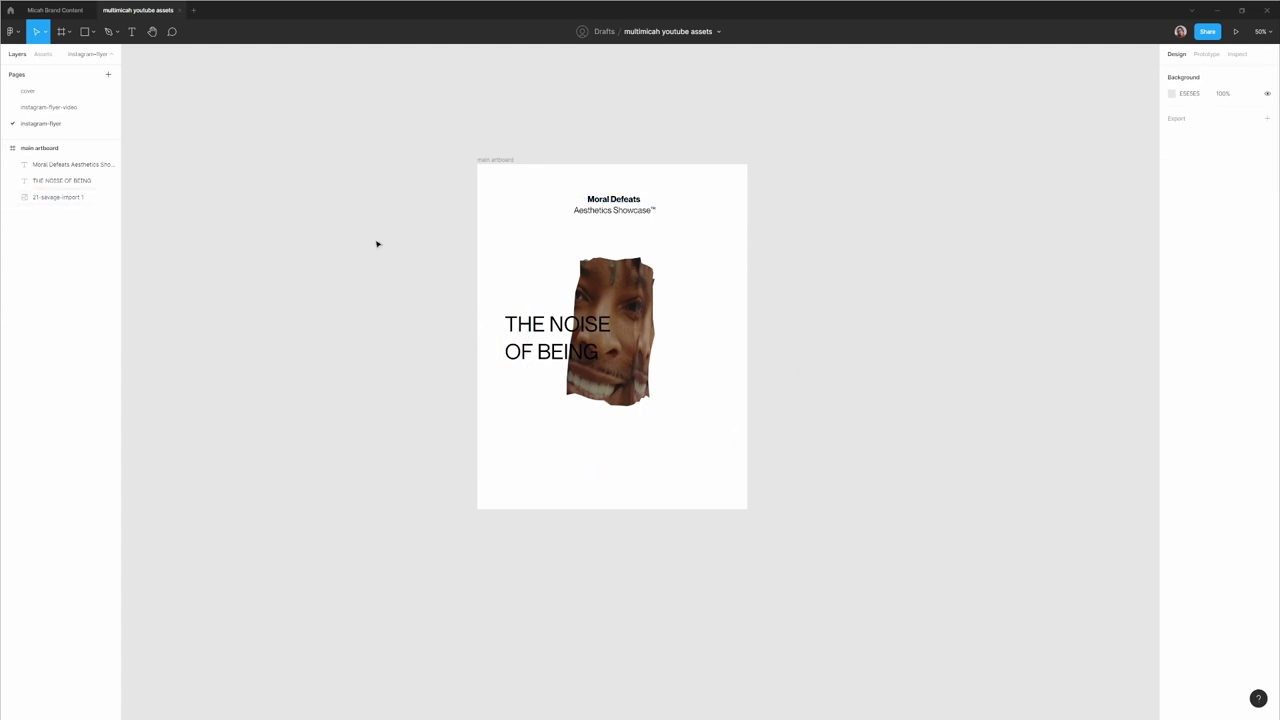
Lock the portrait image, duplicate the title below it at about Y 1082, and center the copy horizontally on the artboard.
{"action": "left_click", "coordinate": [95, 181]}
{"action": "left_click", "coordinate": [98, 197]}
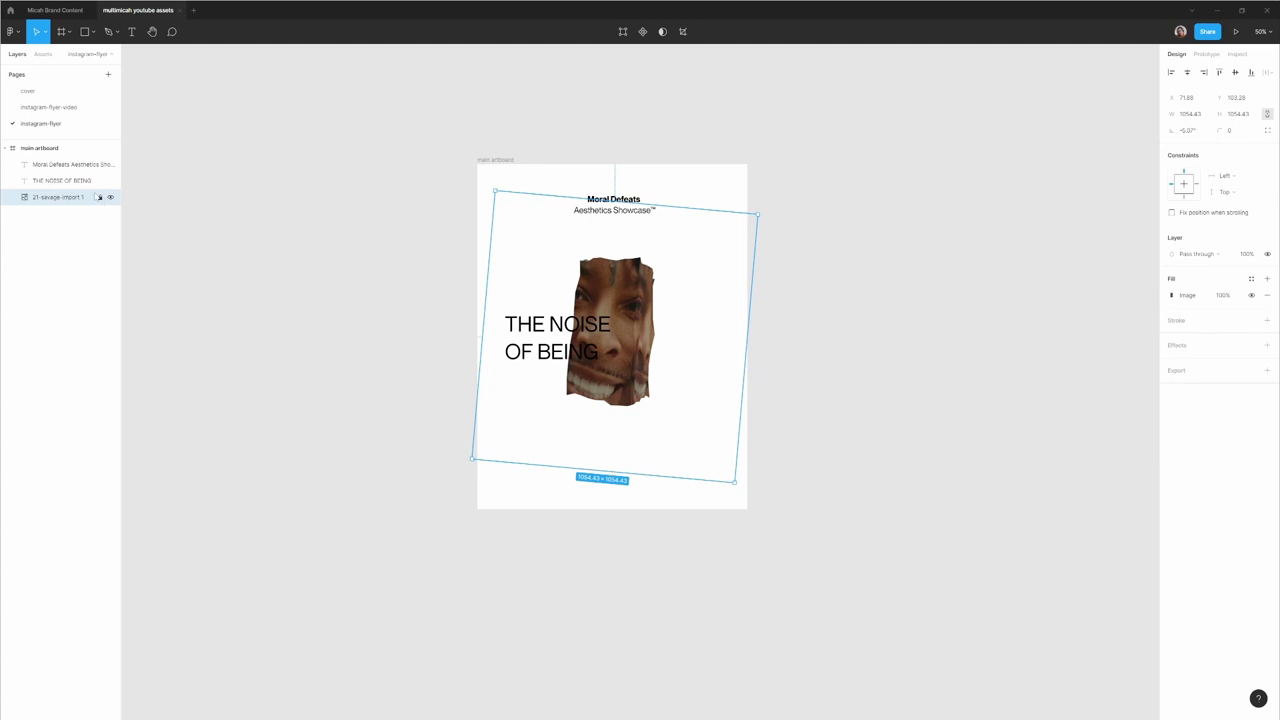
{"action": "left_click", "coordinate": [98, 197]}
{"action": "left_click", "coordinate": [517, 310]}
{"action": "left_click_drag", "start_coordinate": [566, 337], "coordinate": [563, 467]}
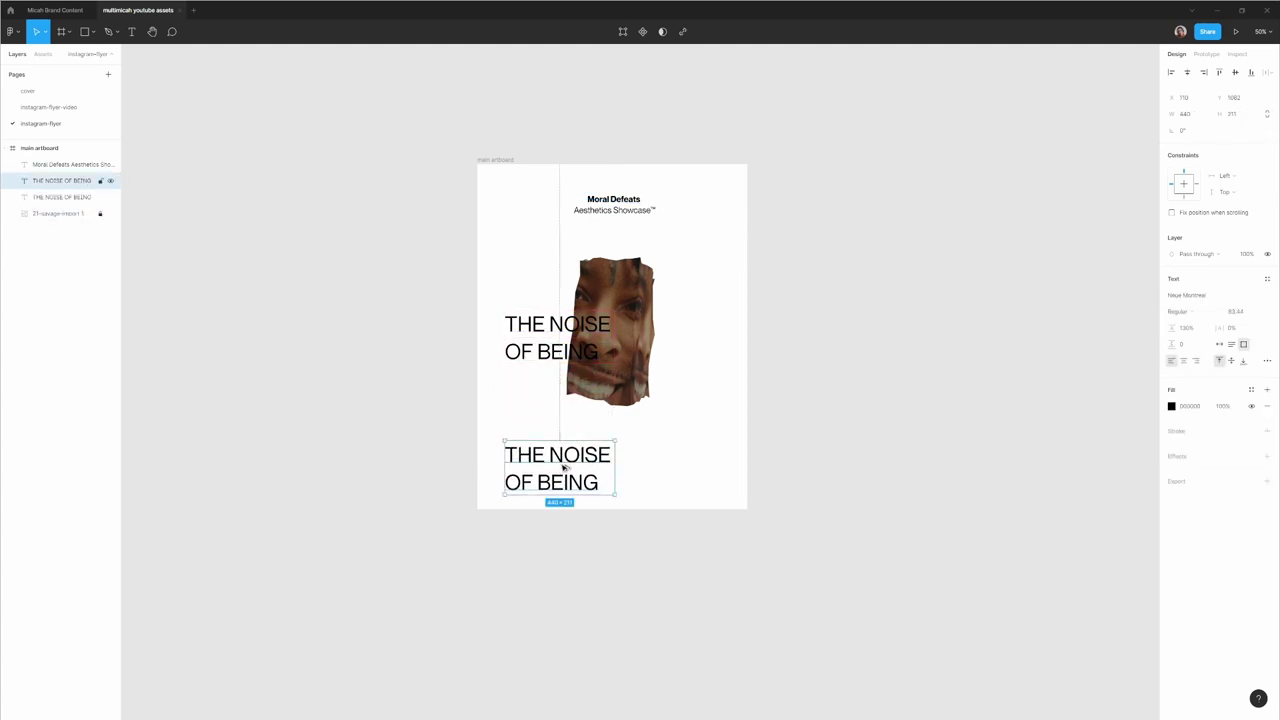
{"action": "left_click", "coordinate": [1187, 72]}
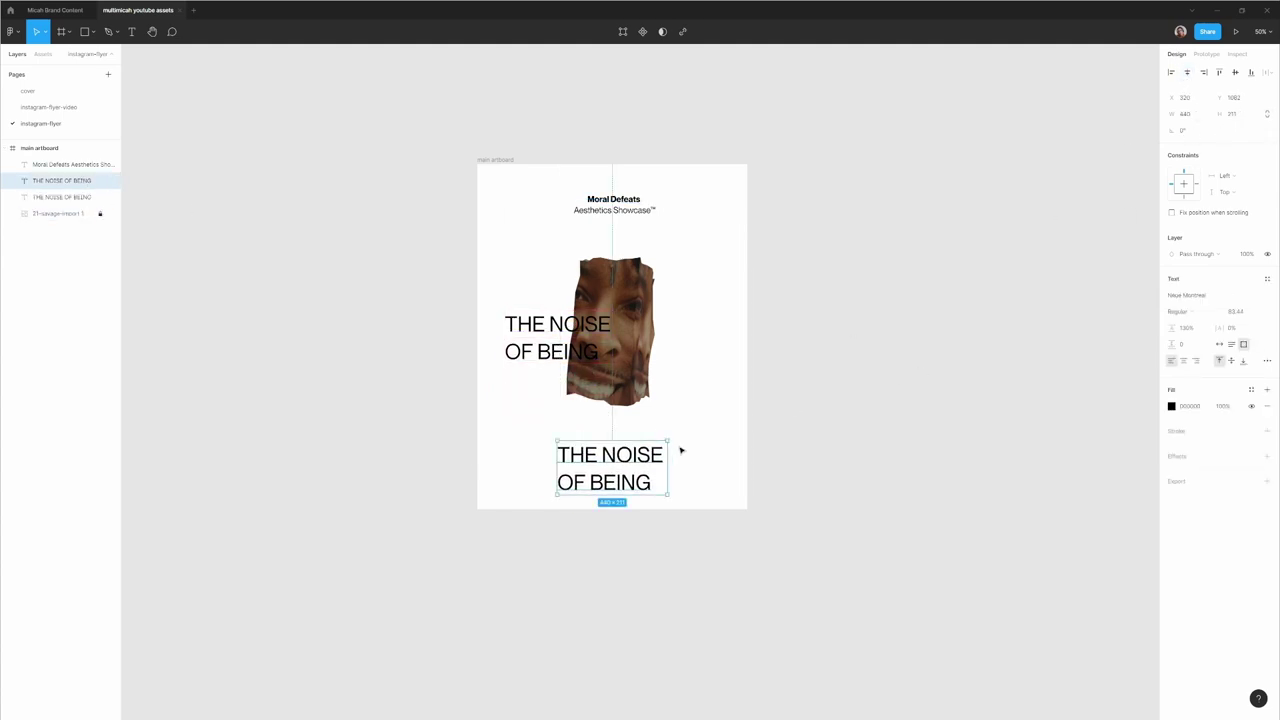
Center-align the text of the lower title copy and change it to "12.04".
{"action": "left_click", "coordinate": [1184, 360]}
{"action": "double_click", "coordinate": [642, 466]}
{"action": "key", "text": "ctrl+a"}
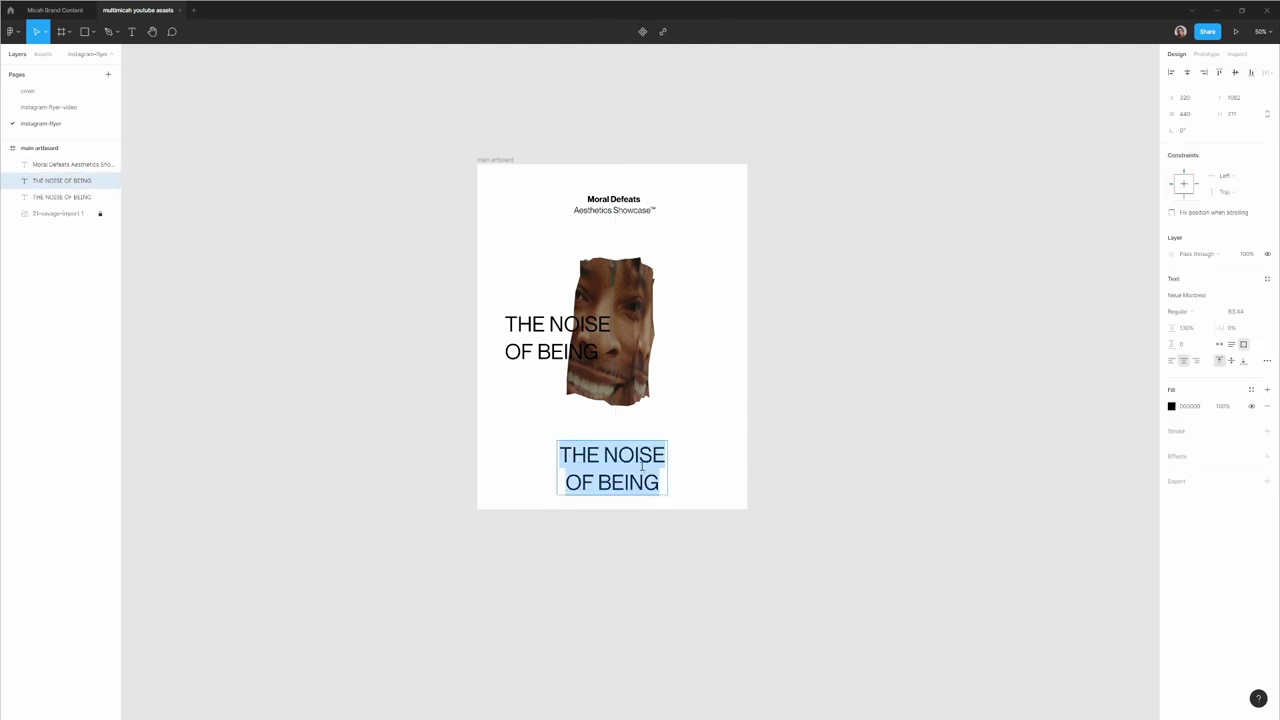
{"action": "type", "text": "12.04"}
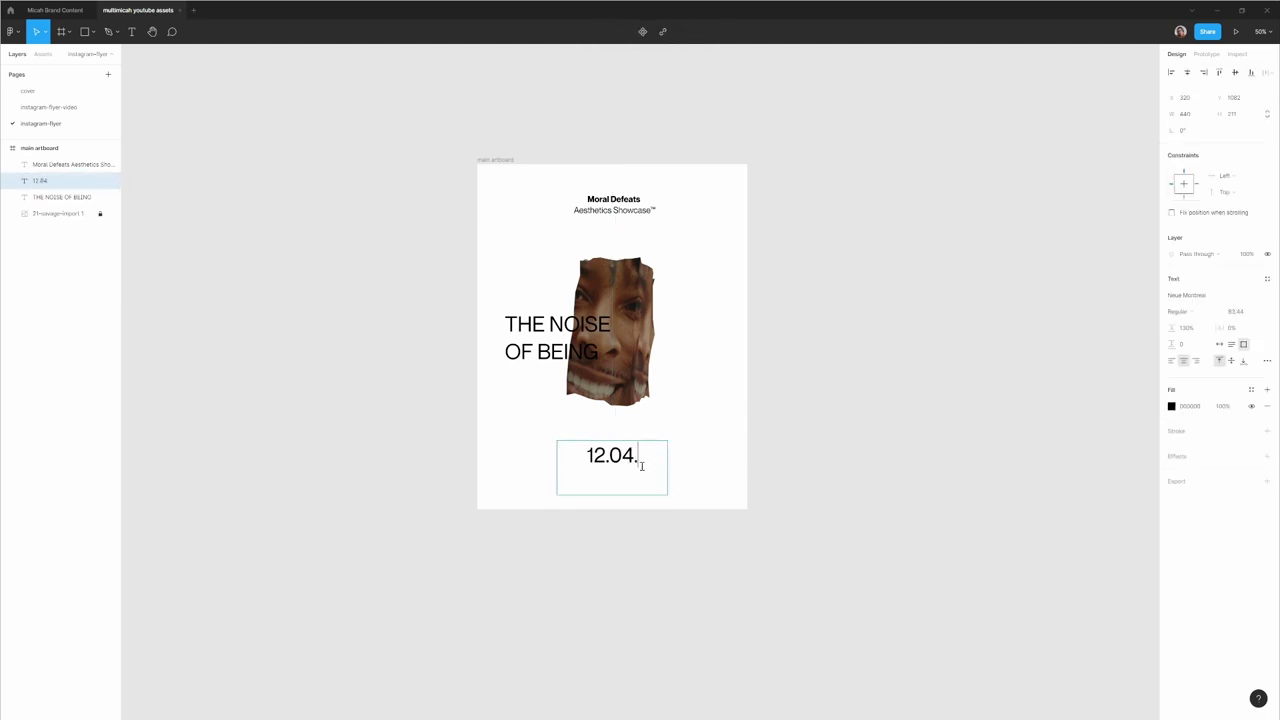
{"action": "key", "text": "Escape"}
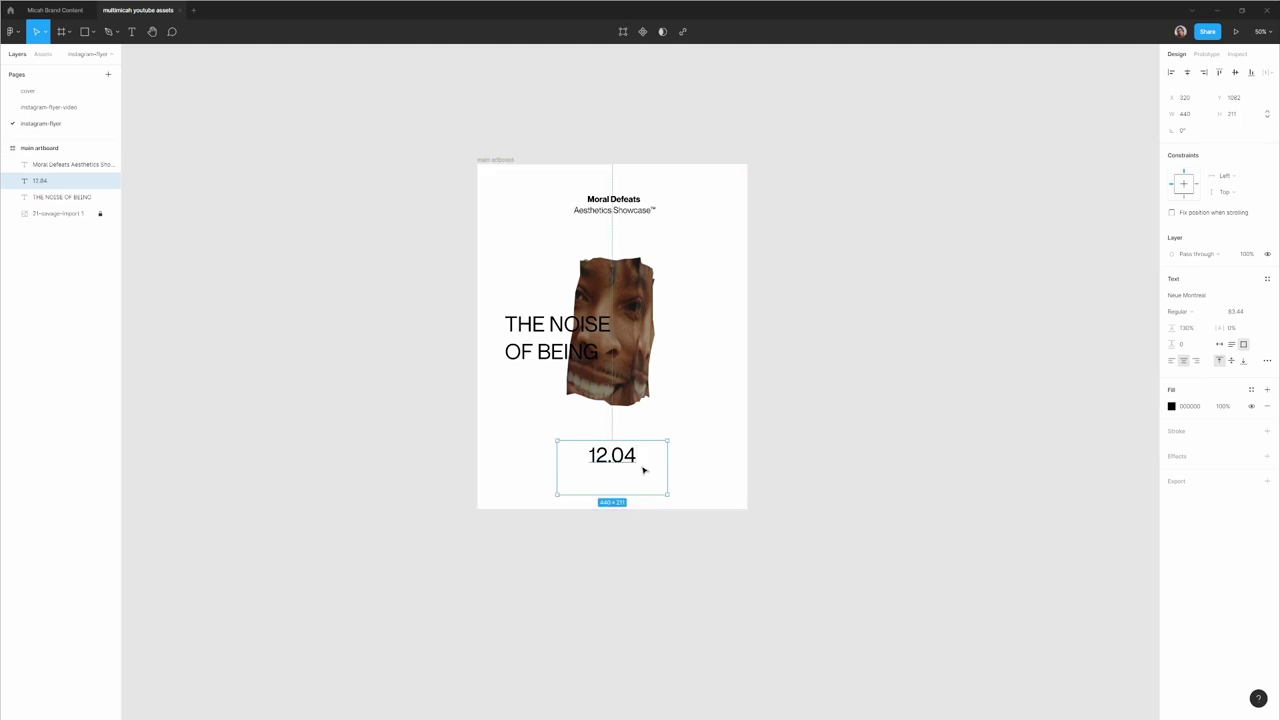
Scale the "12.04" date up to about 1396 by 371 and place it below the portrait, centered on the artboard.
{"action": "left_click_drag", "start_coordinate": [641, 497], "coordinate": [717, 394]}
{"action": "key", "text": "k"}
{"action": "left_click_drag", "start_coordinate": [840, 392], "coordinate": [786, 423]}
{"action": "left_click_drag", "start_coordinate": [645, 468], "coordinate": [640, 455]}
{"action": "left_click", "coordinate": [937, 449]}
{"action": "left_click", "coordinate": [640, 459]}
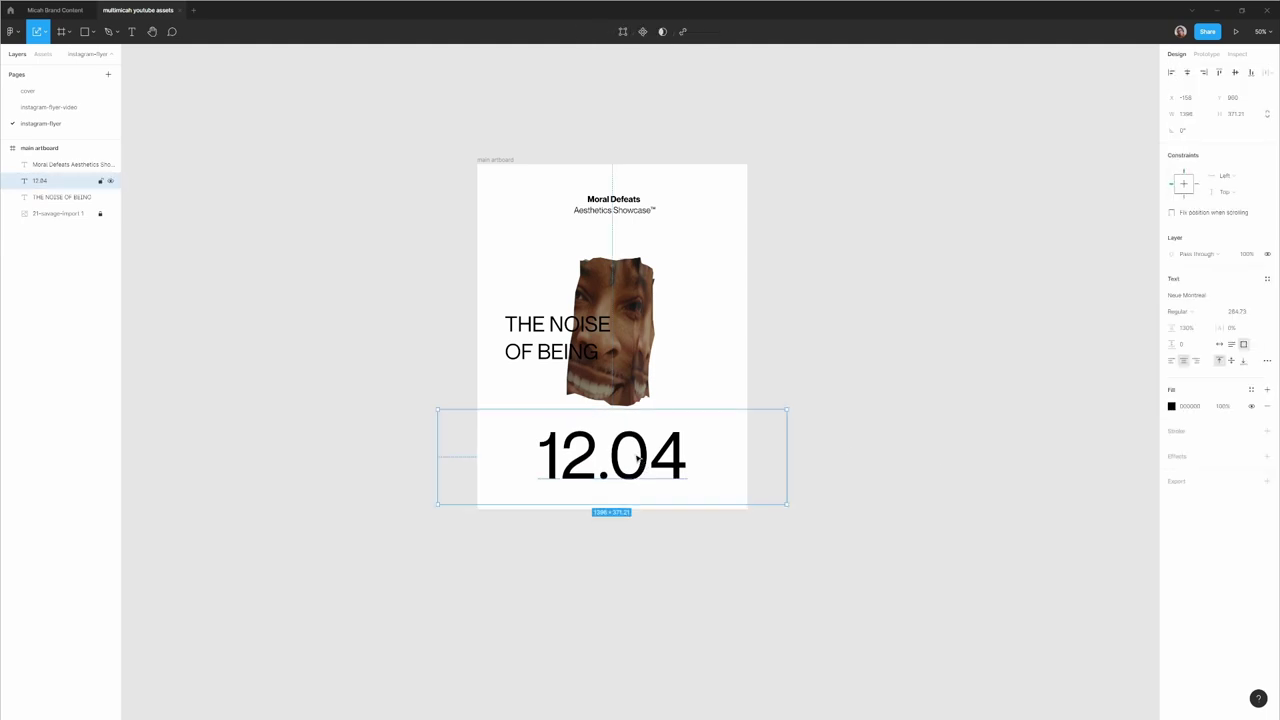
Narrow the "12.04" text box from both sides to the artboard's width of 1080.
{"action": "left_click", "coordinate": [900, 449]}
{"action": "left_click", "coordinate": [643, 455]}
{"action": "left_click_drag", "start_coordinate": [785, 444], "coordinate": [747, 445]}
{"action": "left_click", "coordinate": [846, 443]}
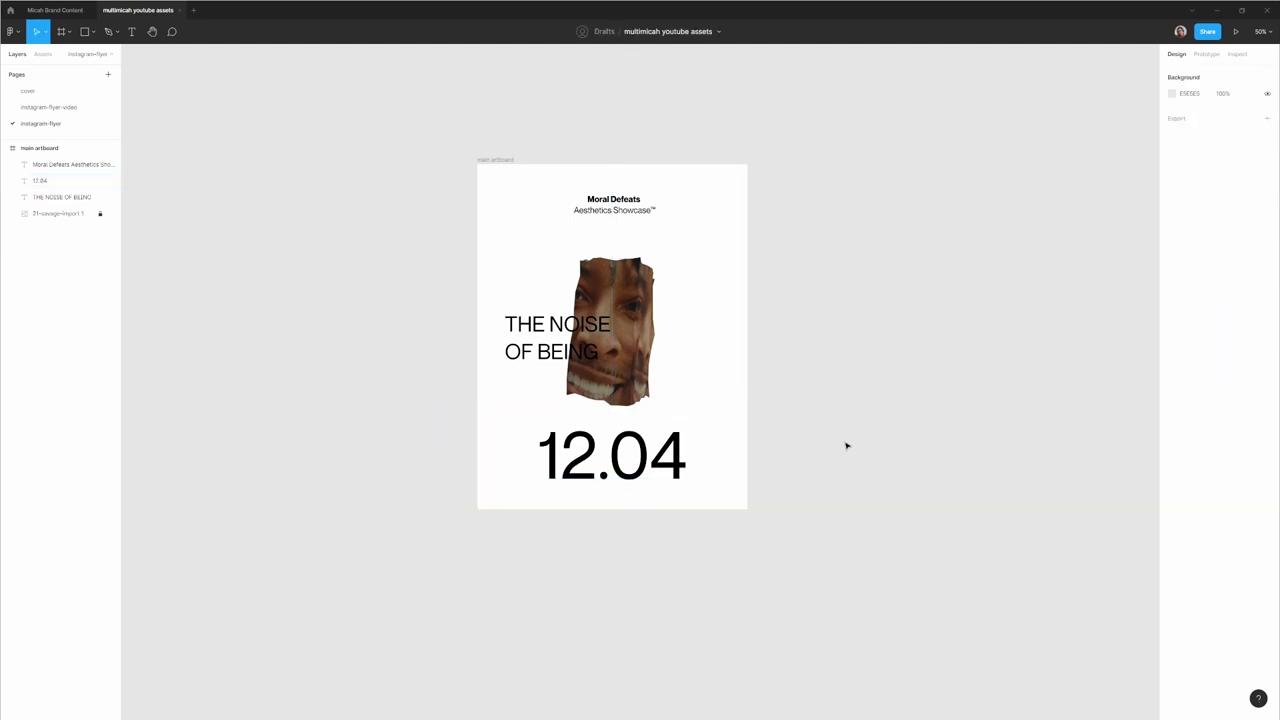
Duplicate the large "12.04" date at about Y 1113 and reduce the copy's font size to 34.73.
{"action": "left_click", "coordinate": [60, 180]}
{"action": "left_click_drag", "start_coordinate": [644, 466], "coordinate": [641, 506]}
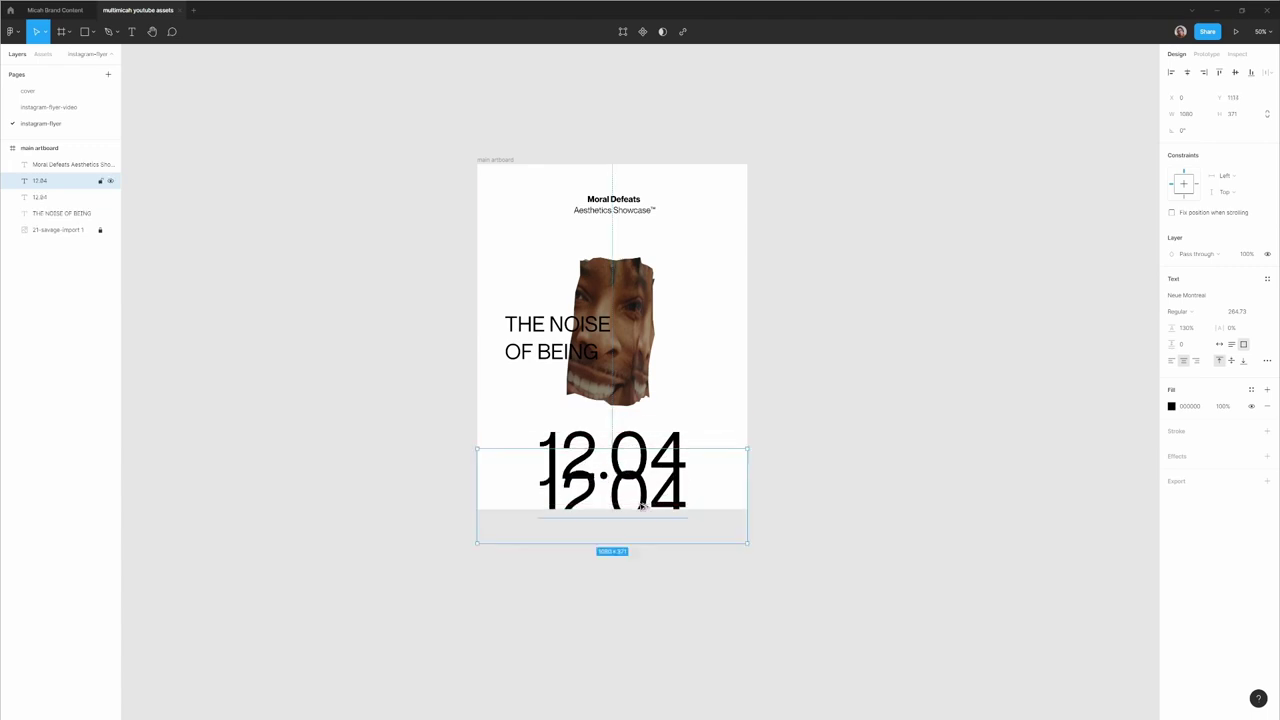
{"action": "left_click", "coordinate": [1238, 312]}
{"action": "key", "text": "shift+Down"}
{"action": "key", "text": "shift+Down"}
{"action": "key", "text": "shift+Down"}
{"action": "key", "text": "shift+Down"}
{"action": "key", "text": "shift+Down"}
{"action": "key", "text": "shift+Down"}
{"action": "key", "text": "shift+Down"}
{"action": "key", "text": "shift+Down"}
{"action": "key", "text": "shift+Down"}
{"action": "key", "text": "shift+Down"}
{"action": "key", "text": "shift+Down"}
{"action": "key", "text": "shift+Down"}
{"action": "key", "text": "shift+Down"}
{"action": "key", "text": "shift+Down"}
{"action": "key", "text": "shift+Down"}
{"action": "key", "text": "shift+Down"}
{"action": "key", "text": "shift+Down"}
{"action": "key", "text": "shift+Down"}
{"action": "key", "text": "shift+Down"}
{"action": "key", "text": "shift+Down"}
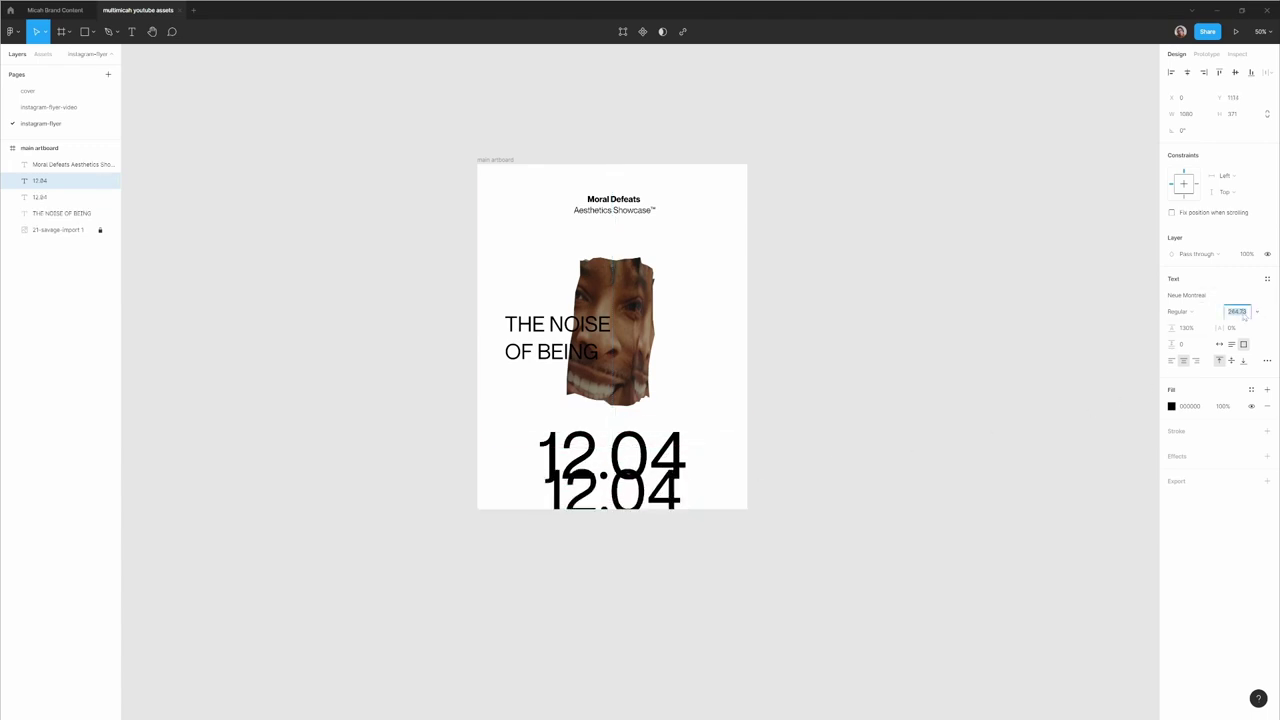
{"action": "key", "text": "shift+Down"}
{"action": "key", "text": "shift+Down"}
{"action": "key", "text": "shift+Down"}
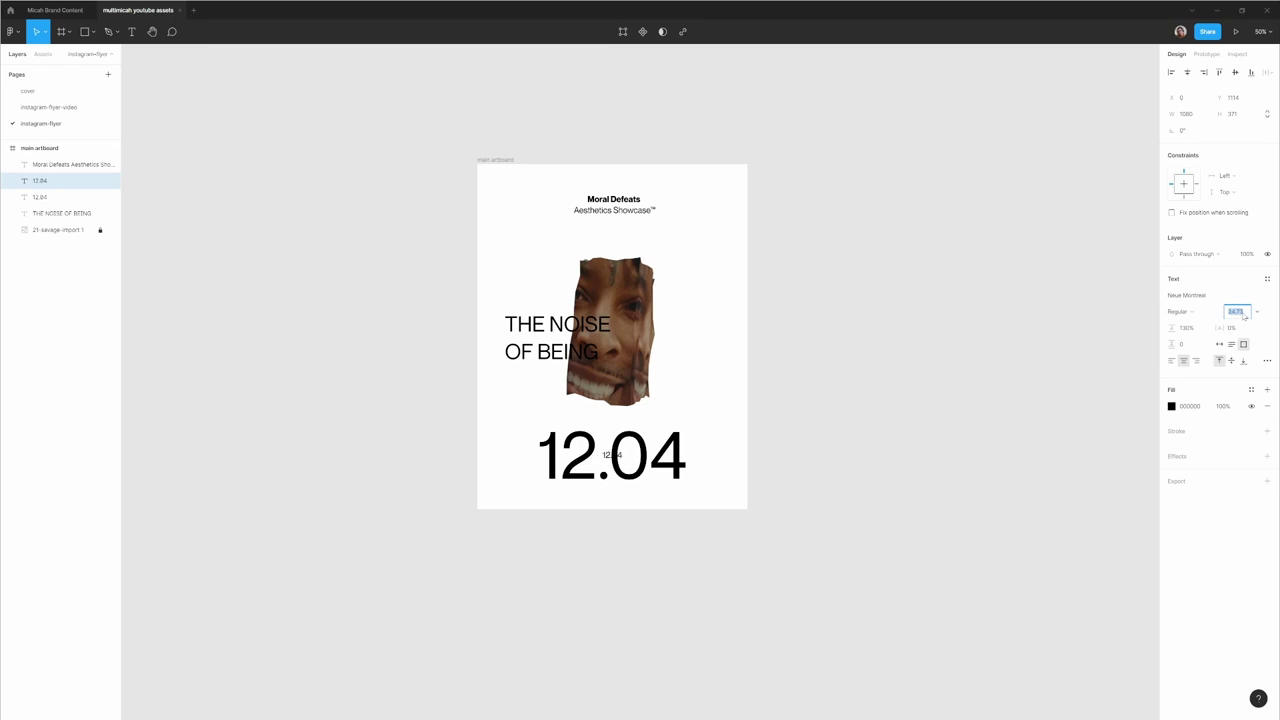
{"action": "key", "text": "shift+Down"}
{"action": "left_click", "coordinate": [797, 466]}
Move the small "12.04" copy down to about Y 1274, beneath the large date.
{"action": "left_click", "coordinate": [603, 457]}
{"action": "left_click", "coordinate": [603, 457]}
{"action": "key", "text": "shift+Down"}
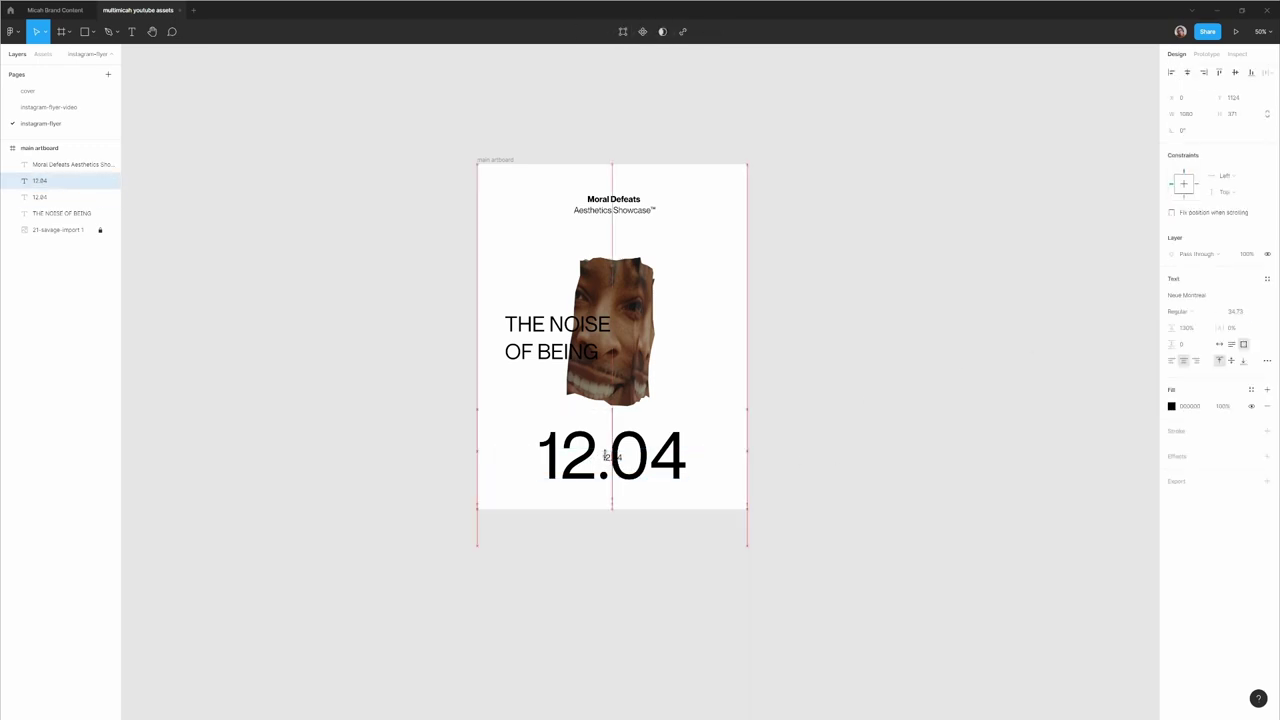
{"action": "key", "text": "shift+Down"}
{"action": "key", "text": "shift+Down"}
{"action": "key", "text": "shift+Down"}
{"action": "key", "text": "shift+Down"}
{"action": "key", "text": "shift+Down"}
{"action": "key", "text": "shift+Down"}
{"action": "key", "text": "shift+Down"}
{"action": "key", "text": "shift+Down"}
{"action": "key", "text": "shift+Down"}
{"action": "key", "text": "shift+Down"}
{"action": "key", "text": "shift+Down"}
{"action": "key", "text": "shift+Down"}
{"action": "key", "text": "shift+Down"}
{"action": "key", "text": "shift+Down"}
{"action": "key", "text": "shift+Down"}
Change the small date's text to "12.04.2024 - LOS ANGELES, CALIFORNIA".
{"action": "key", "text": "Return"}
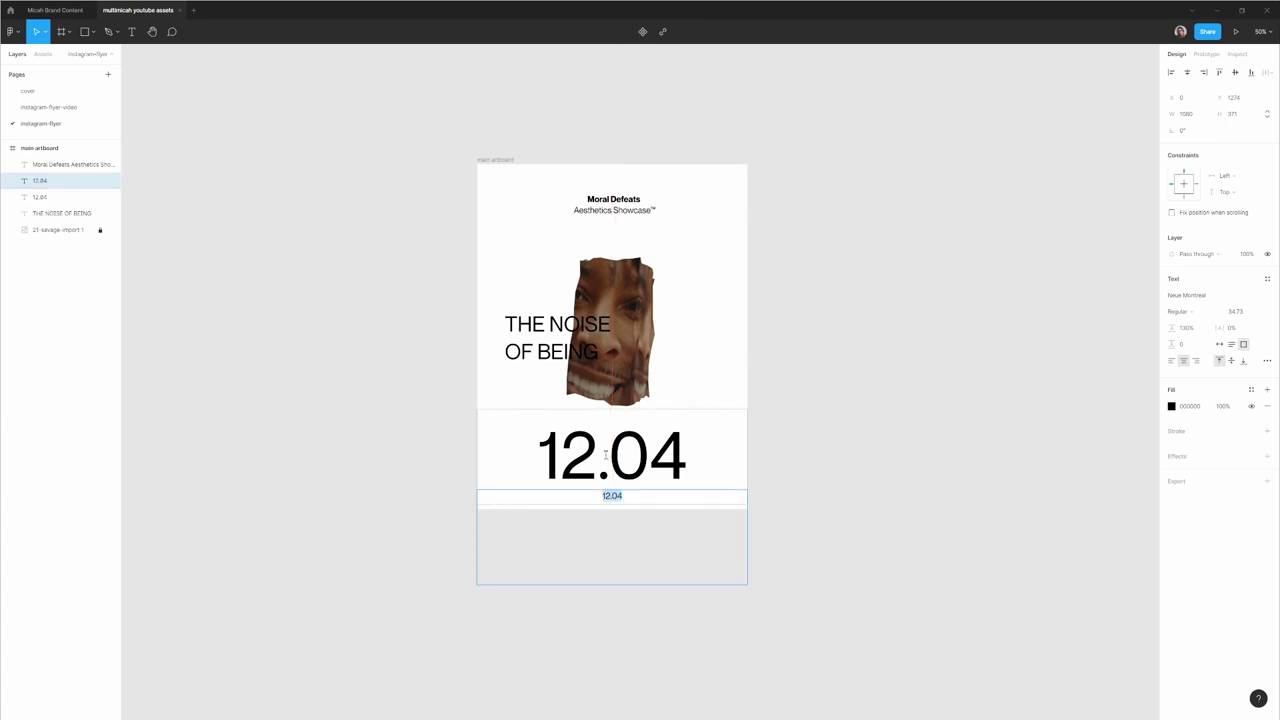
{"action": "type", "text": "120"}
{"action": "key", "text": "BackSpace"}
{"action": "type", "text": ".04"}
{"action": "type", "text": "- LOS ANGELES"}
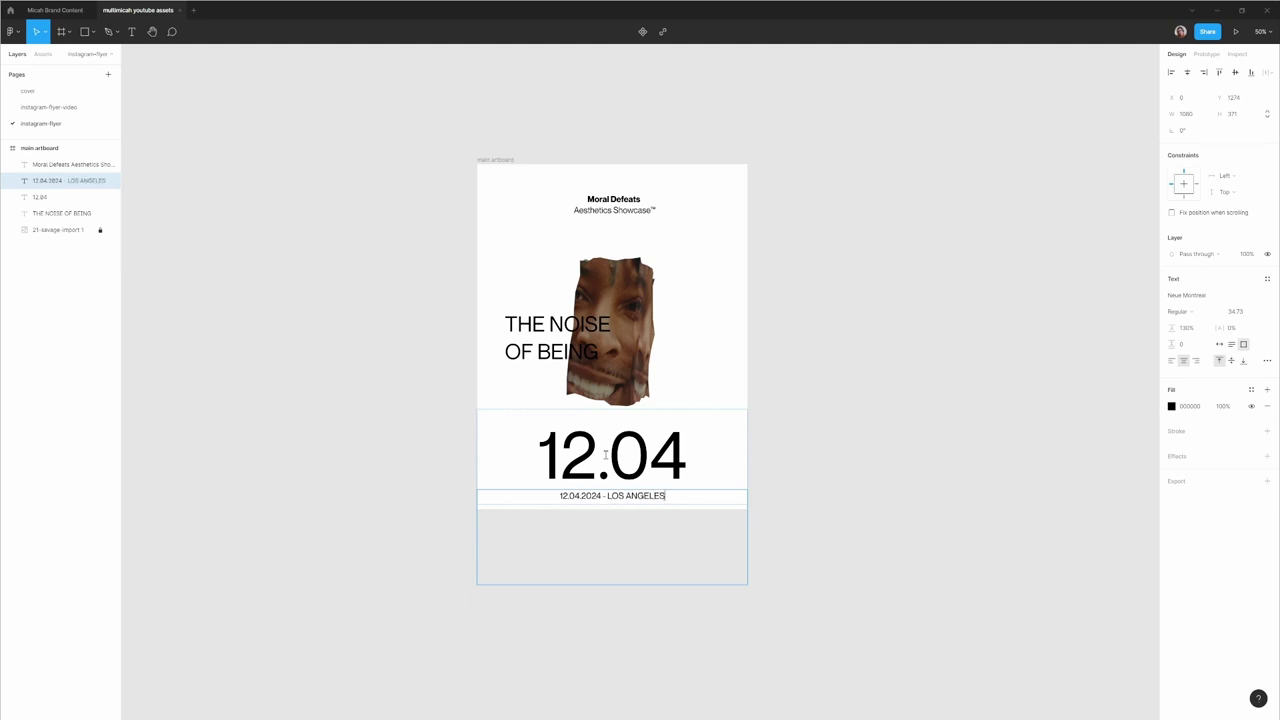
{"action": "type", "text": ", CALIFORNIA"}
{"action": "key", "text": "Escape"}
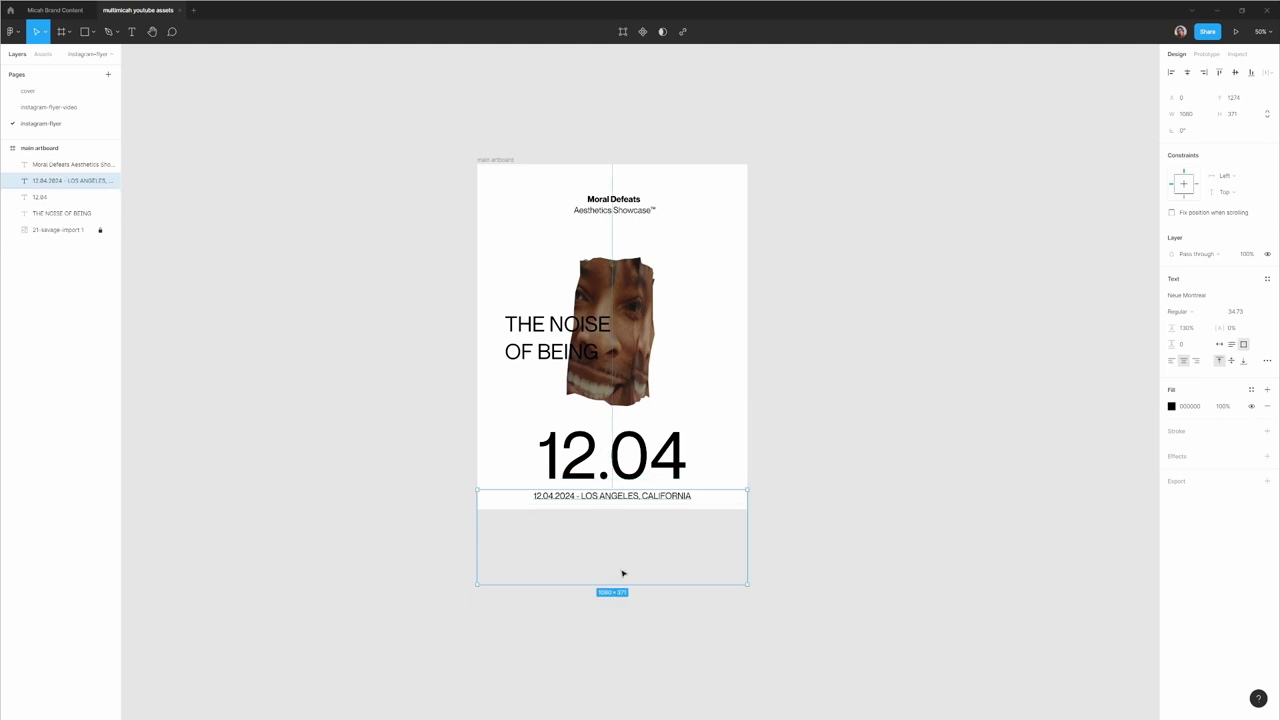
Shorten the date-and-location text box to about 76 high and scale it down about its center to about 720 by 51.
{"action": "left_click_drag", "start_coordinate": [622, 582], "coordinate": [622, 509]}
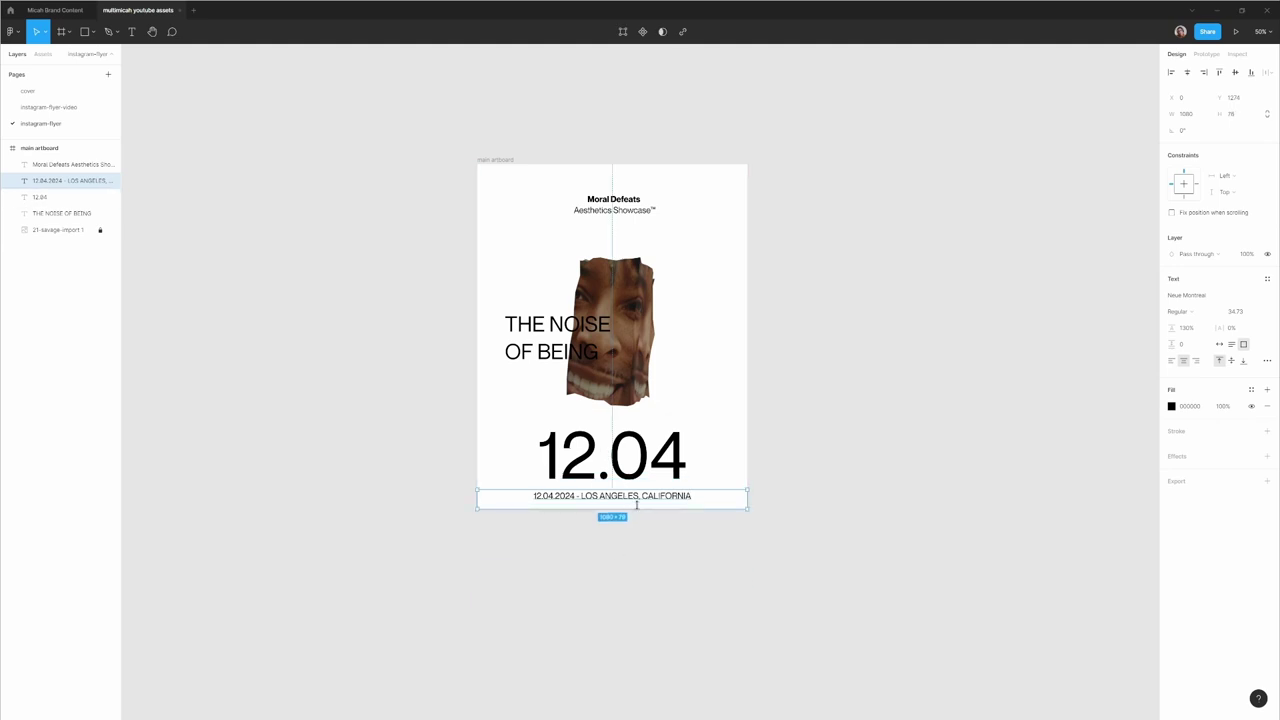
{"action": "left_click", "coordinate": [852, 467]}
{"action": "left_click", "coordinate": [705, 500]}
{"action": "key", "text": "k"}
{"action": "left_click_drag", "start_coordinate": [745, 507], "coordinate": [700, 503]}
{"action": "left_click", "coordinate": [840, 503]}
{"action": "left_click", "coordinate": [668, 456]}
{"action": "left_click", "coordinate": [663, 500]}
{"action": "left_click", "coordinate": [805, 509]}
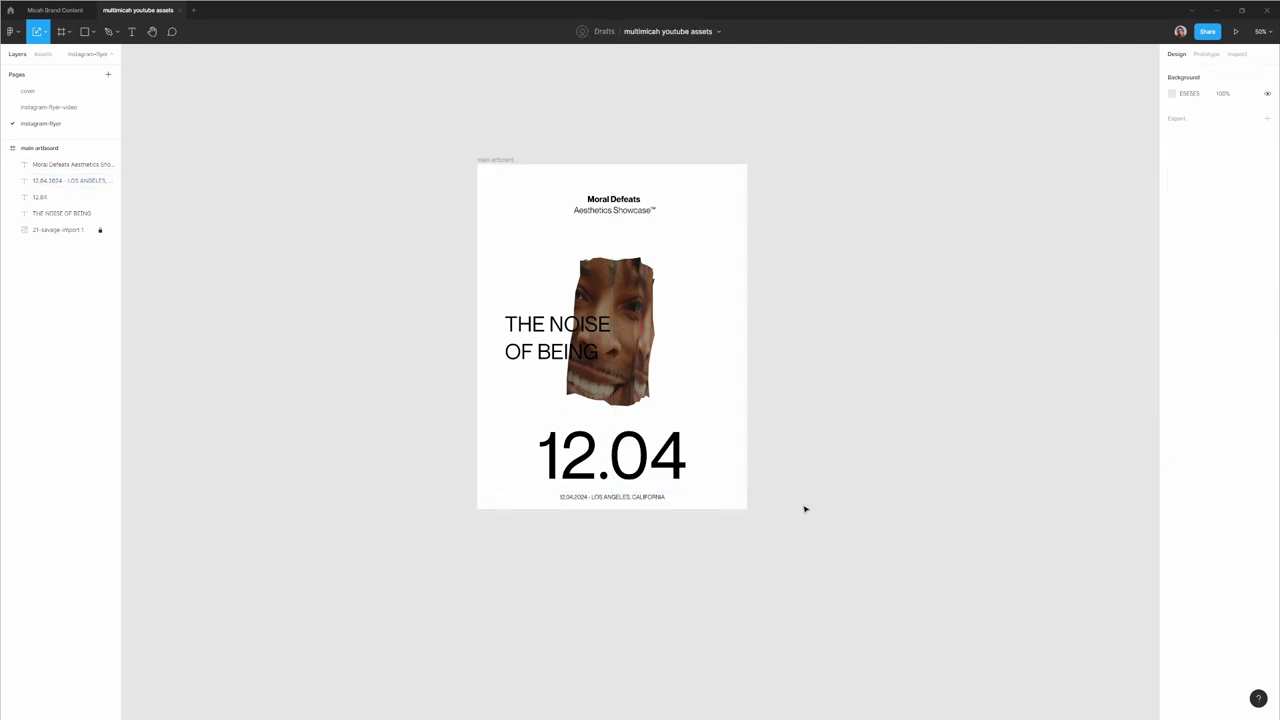
Move the large "12.04" date and the date-and-location line up together by about 10 px.
{"action": "left_click", "coordinate": [657, 497]}
{"action": "left_click", "coordinate": [655, 484], "text": "shift"}
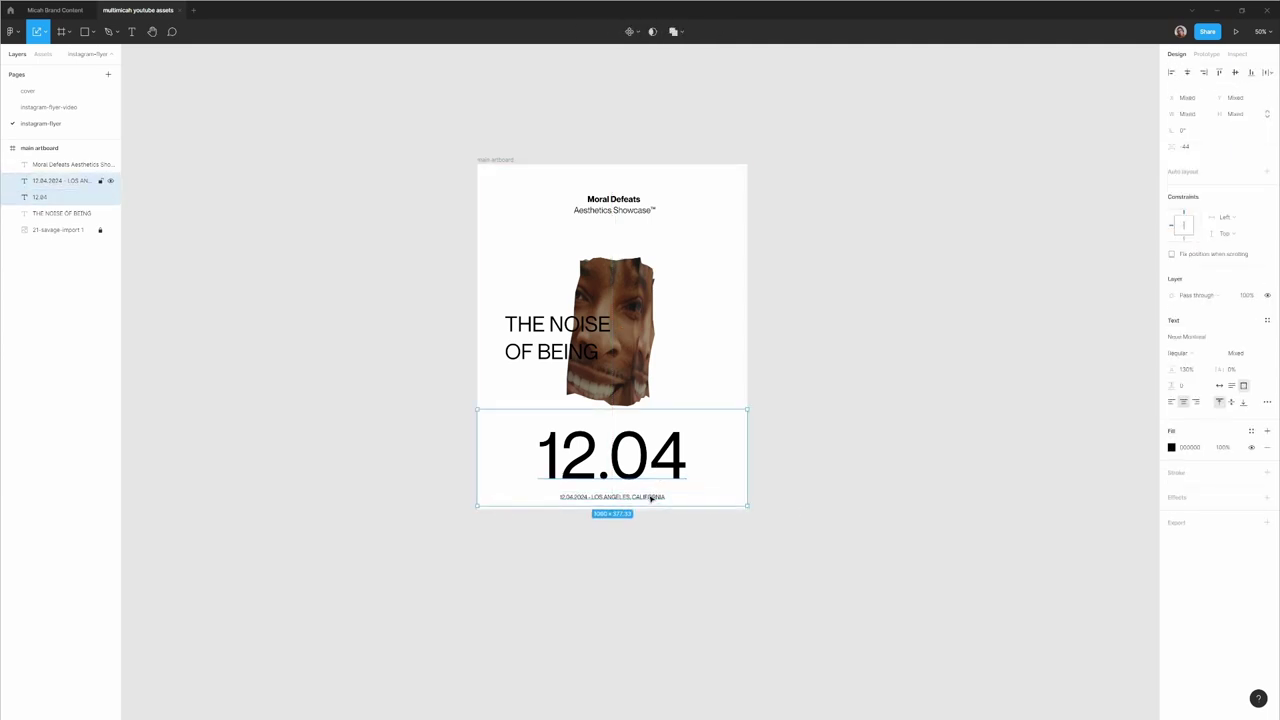
{"action": "left_click_drag", "start_coordinate": [651, 497], "coordinate": [651, 494]}
{"action": "left_click", "coordinate": [789, 474]}
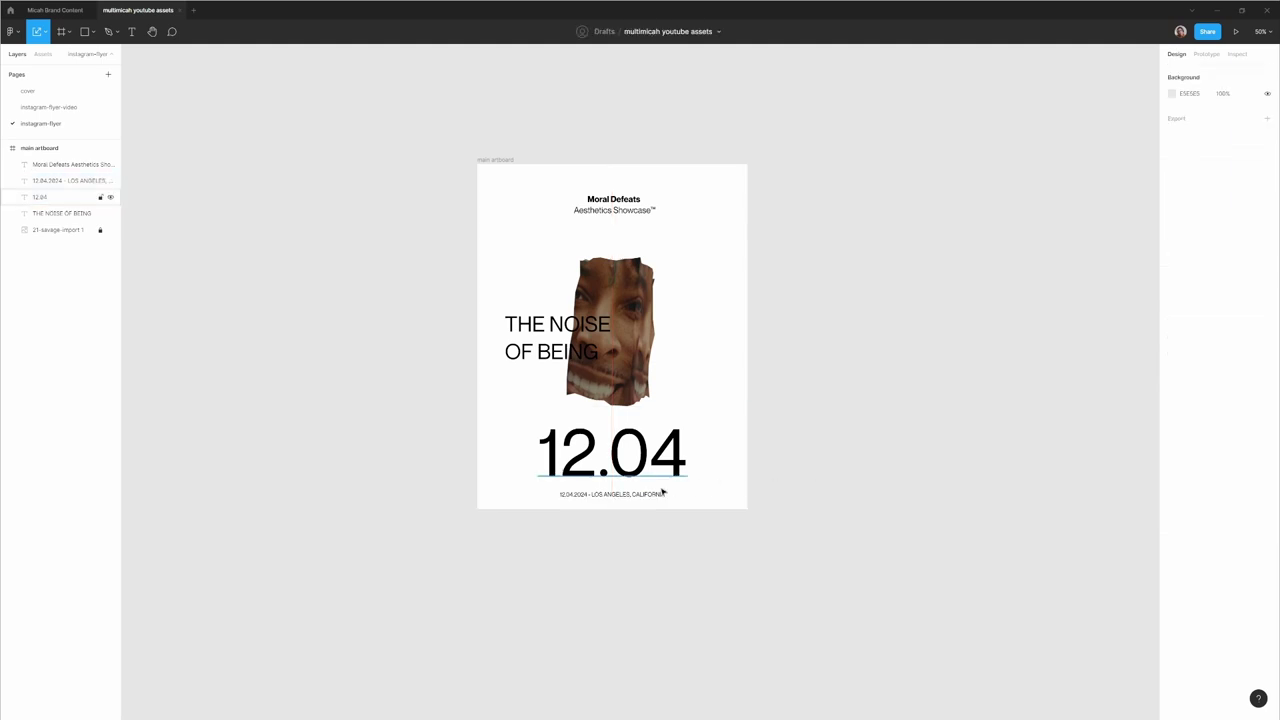
{"action": "left_click", "coordinate": [660, 493]}
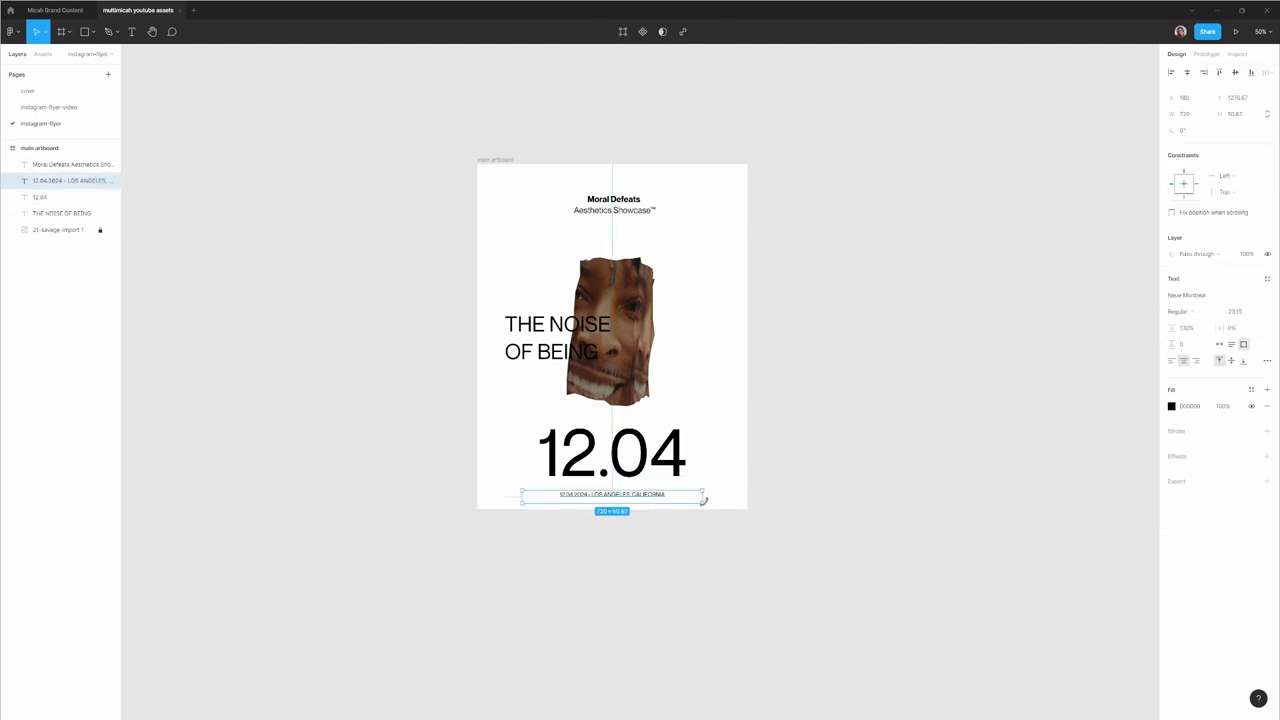
Narrow the date-and-location text box beneath the large date symmetrically to 460 wide by 50 high.
{"action": "left_click_drag", "start_coordinate": [703, 497], "coordinate": [672, 498]}
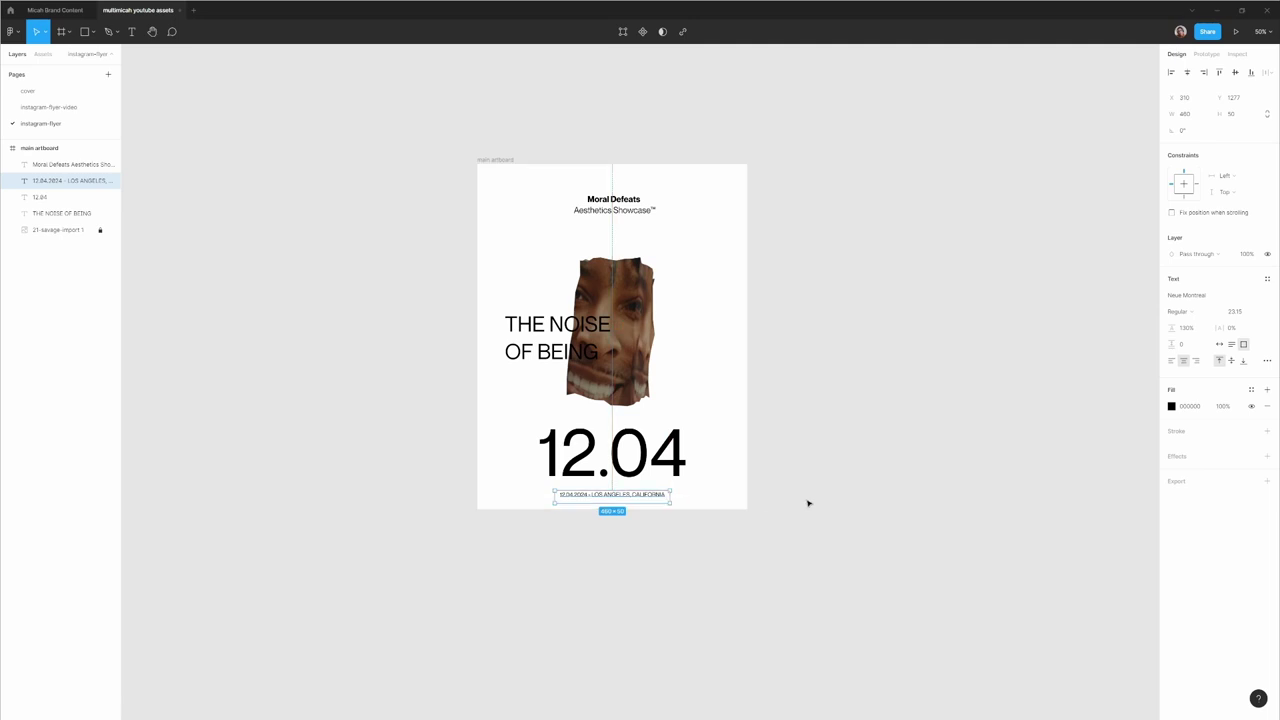
{"action": "left_click", "coordinate": [847, 497]}
{"action": "left_click", "coordinate": [666, 495]}
{"action": "left_click", "coordinate": [939, 389]}
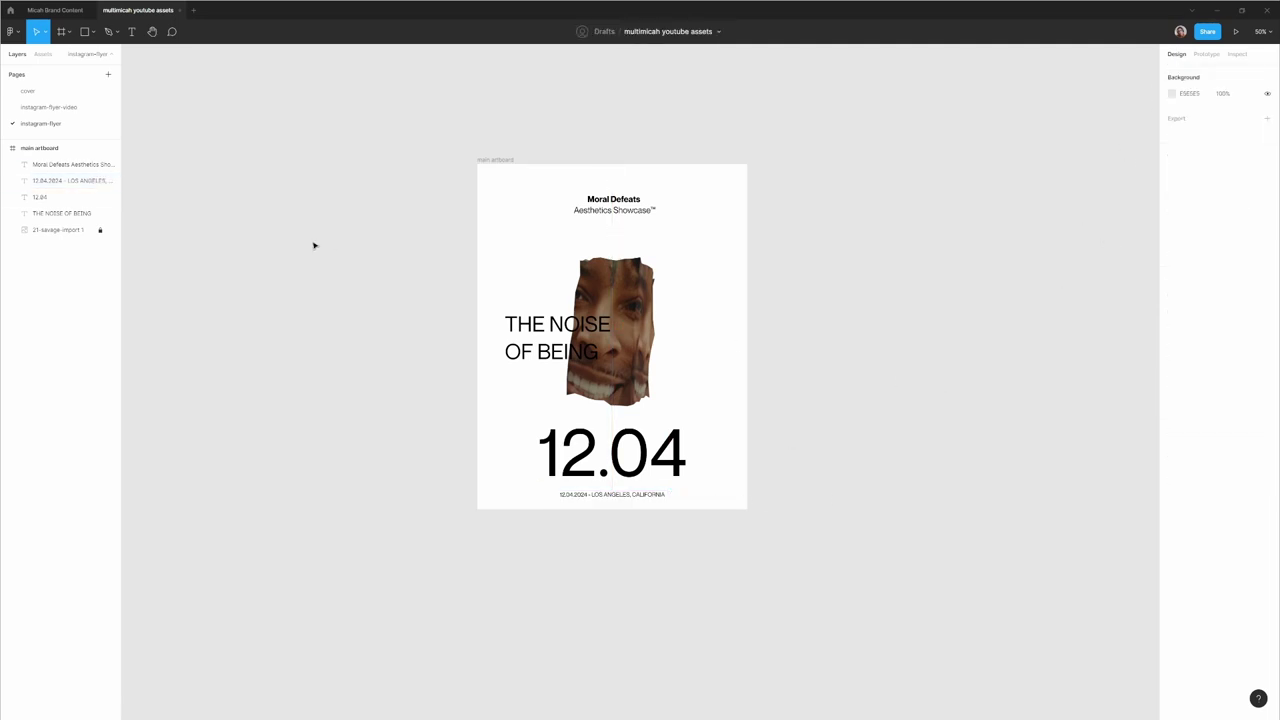
{"action": "left_click", "coordinate": [605, 212]}
{"action": "left_click", "coordinate": [763, 243]}
{"action": "left_click", "coordinate": [644, 497]}
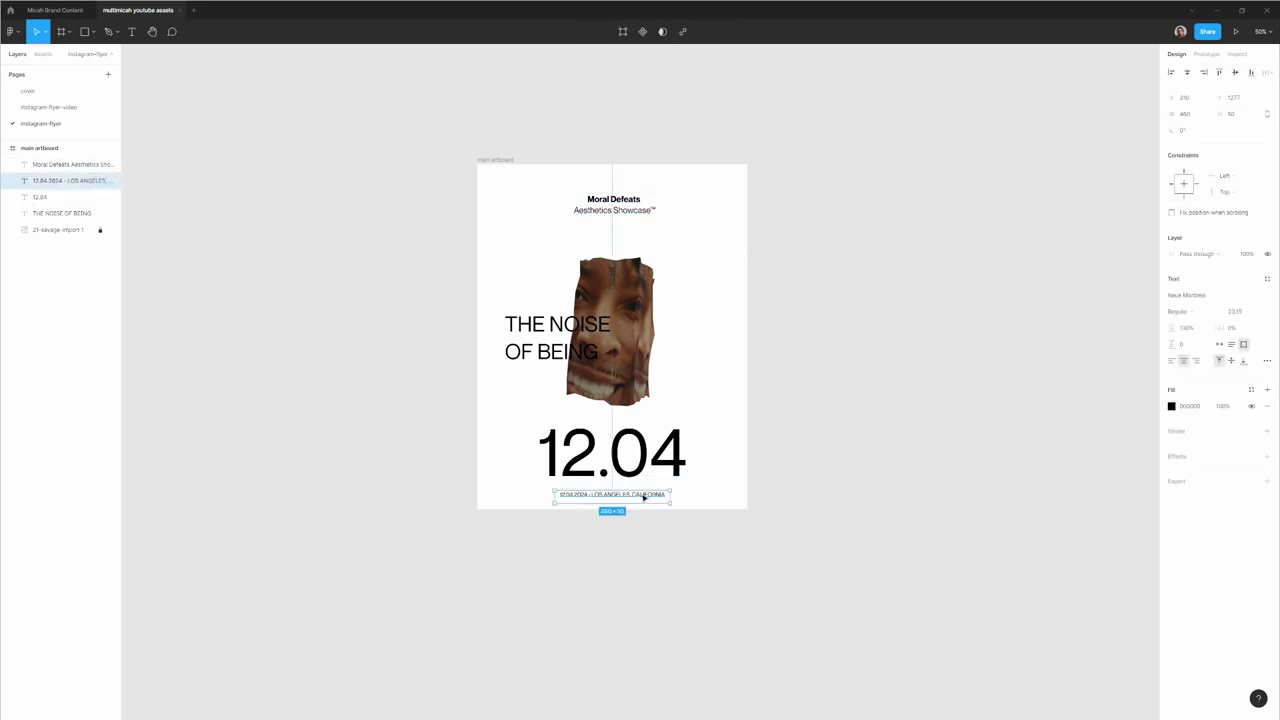
{"action": "left_click", "coordinate": [836, 286]}
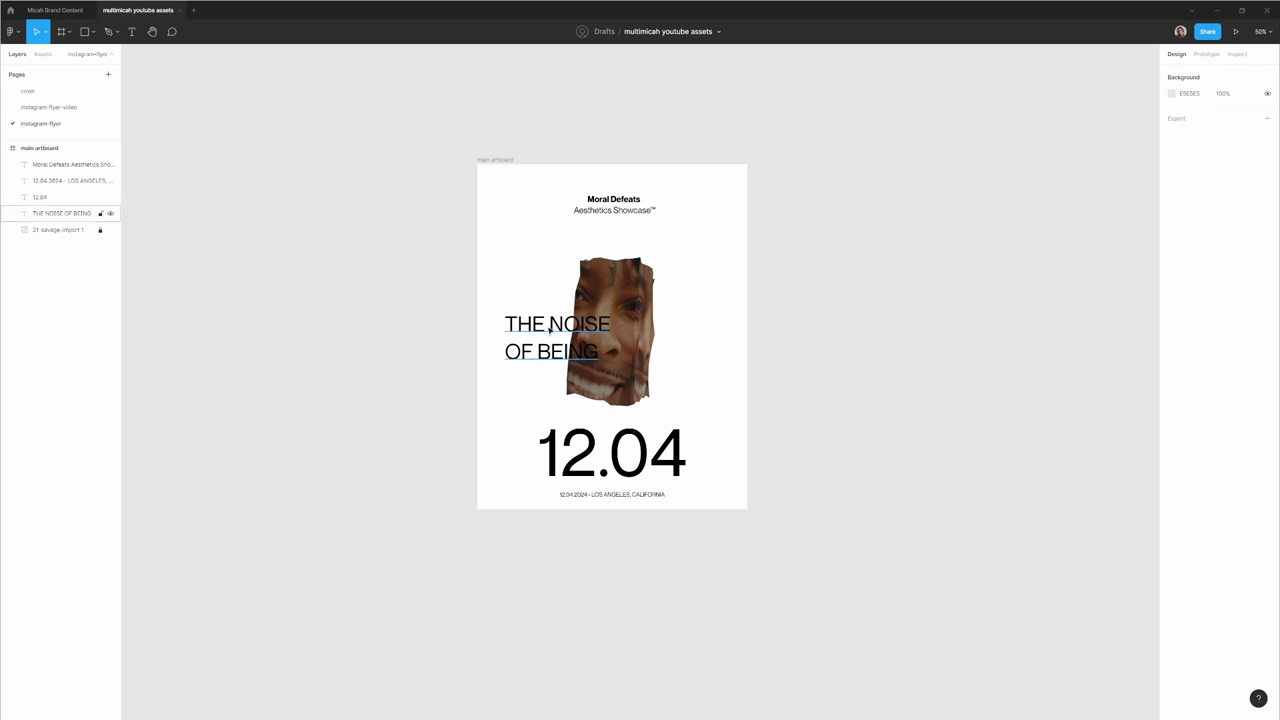
Duplicate the date-and-location line straight up to about Y 43, above the "Moral Defeats" heading.
{"action": "left_click", "coordinate": [634, 498]}
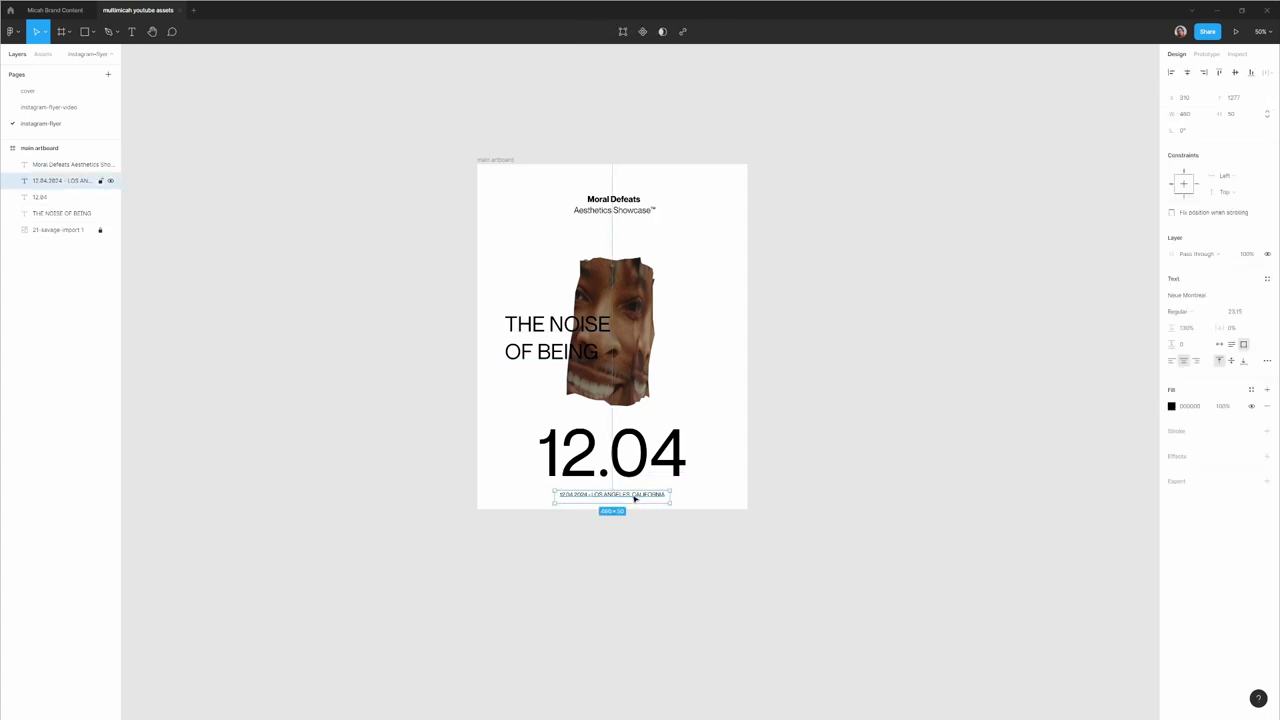
{"action": "left_click_drag", "start_coordinate": [640, 498], "coordinate": [641, 183]}
{"action": "left_click", "coordinate": [839, 214]}
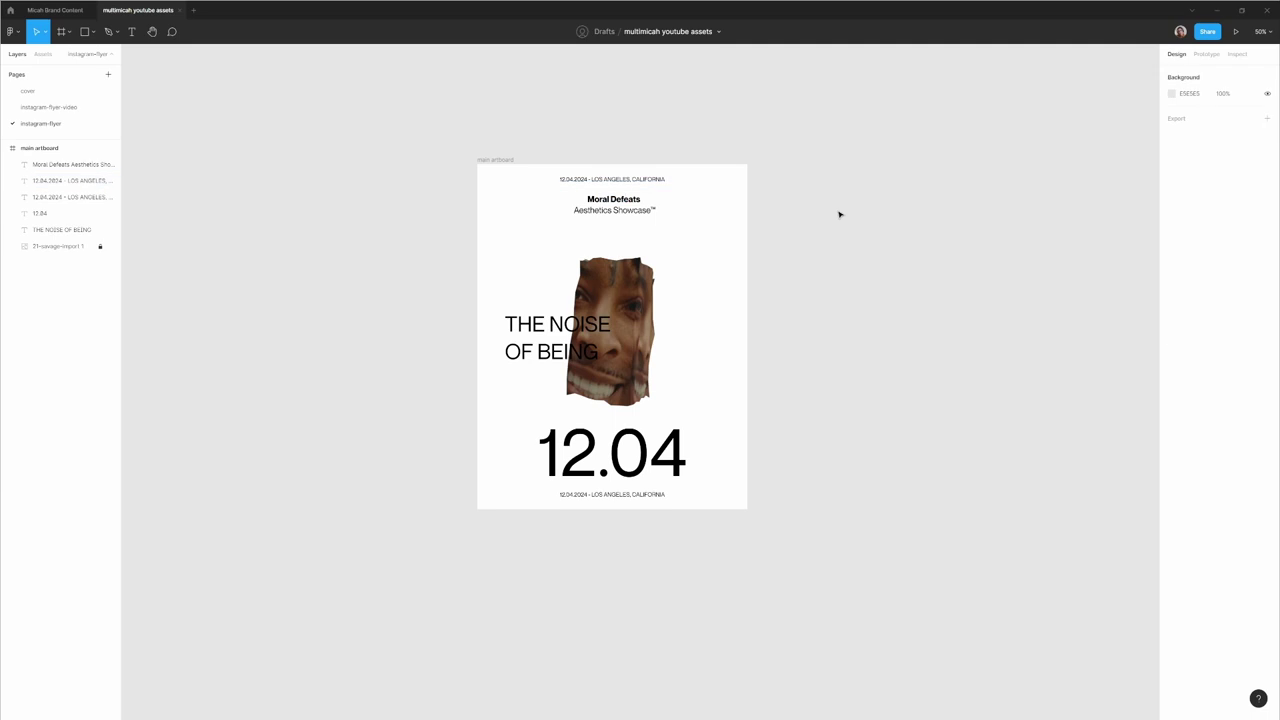
Replace the upper copy's text with the small "While most of the 200 pairs" paragraph from the first reference design on the instagram-flyer-video page.
{"action": "left_click", "coordinate": [94, 107]}
{"action": "left_click", "coordinate": [528, 218]}
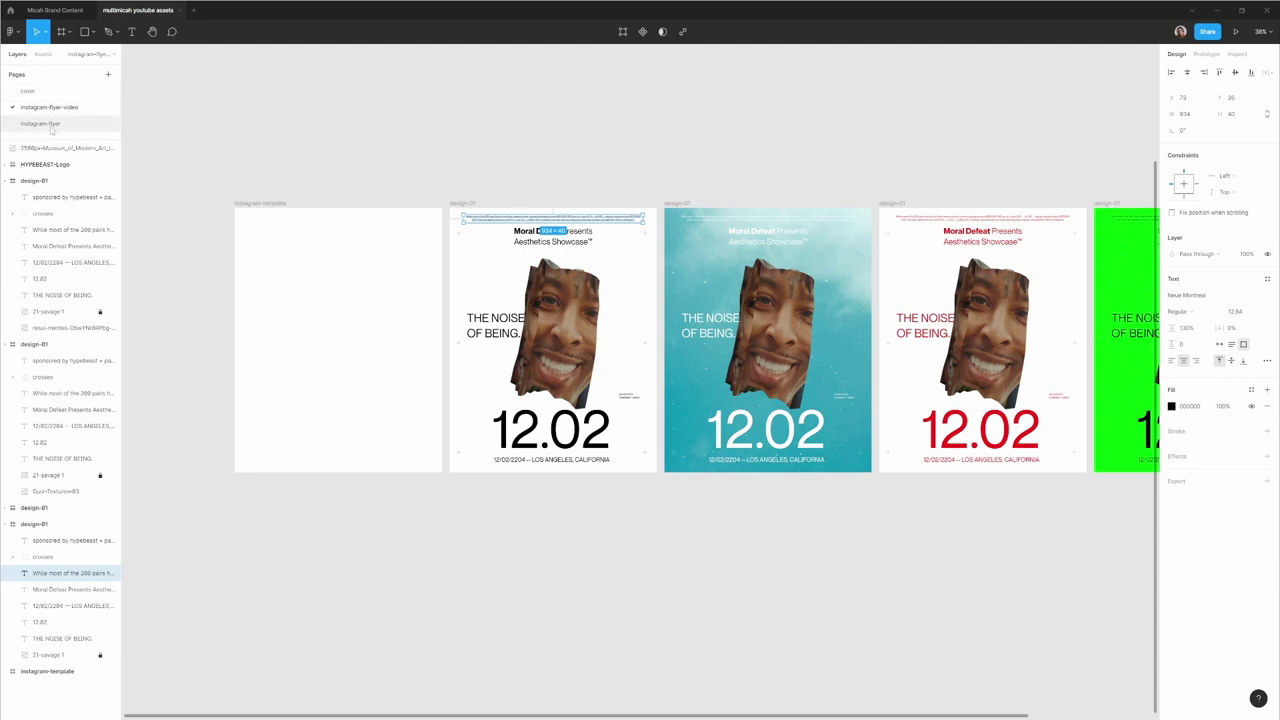
{"action": "left_click", "coordinate": [50, 124]}
{"action": "left_click", "coordinate": [598, 183]}
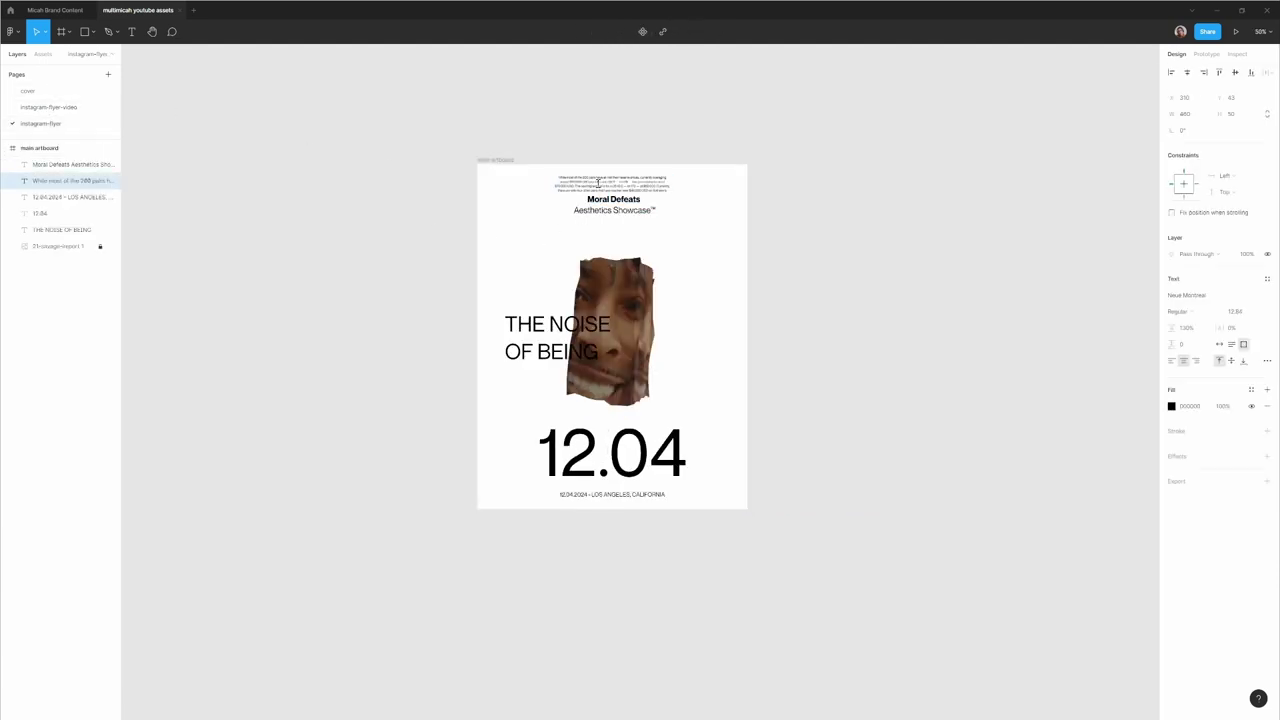
{"action": "left_click", "coordinate": [686, 183]}
{"action": "left_click", "coordinate": [681, 187]}
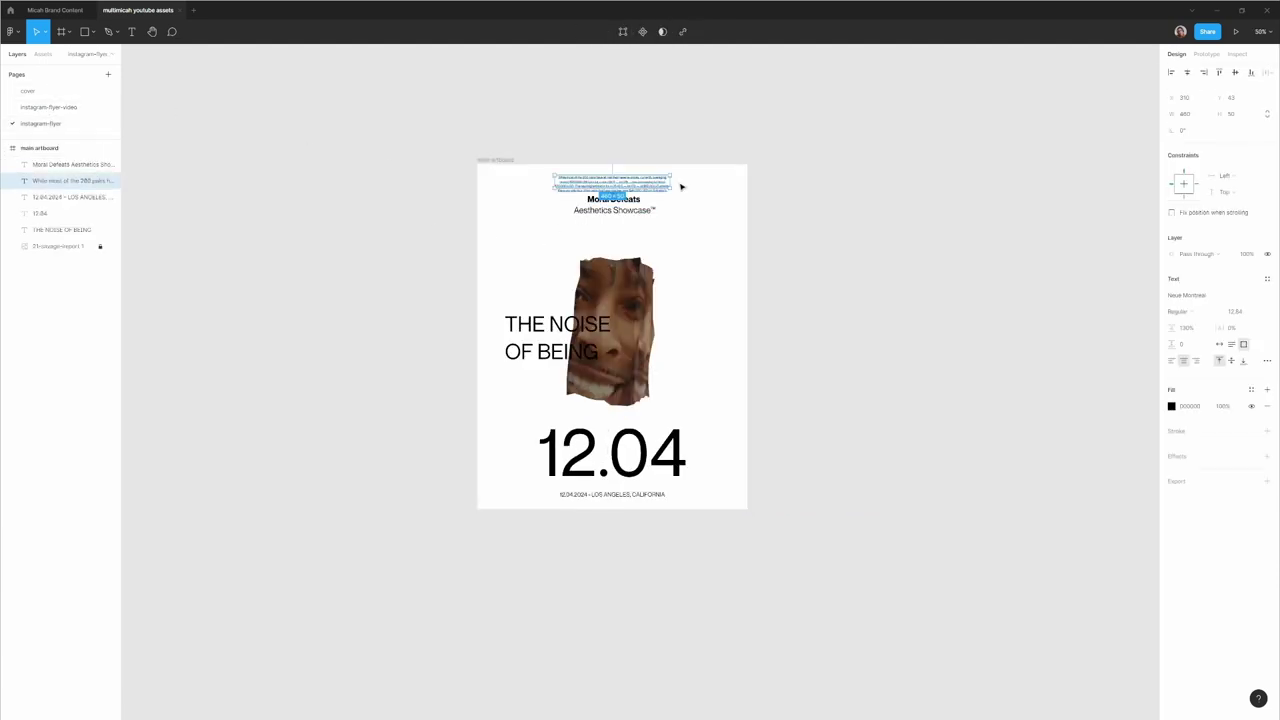
Show the layout grid and widen the small paragraph's text box symmetrically to 860, in line with the grid columns.
{"action": "left_click_drag", "start_coordinate": [671, 185], "coordinate": [729, 181]}
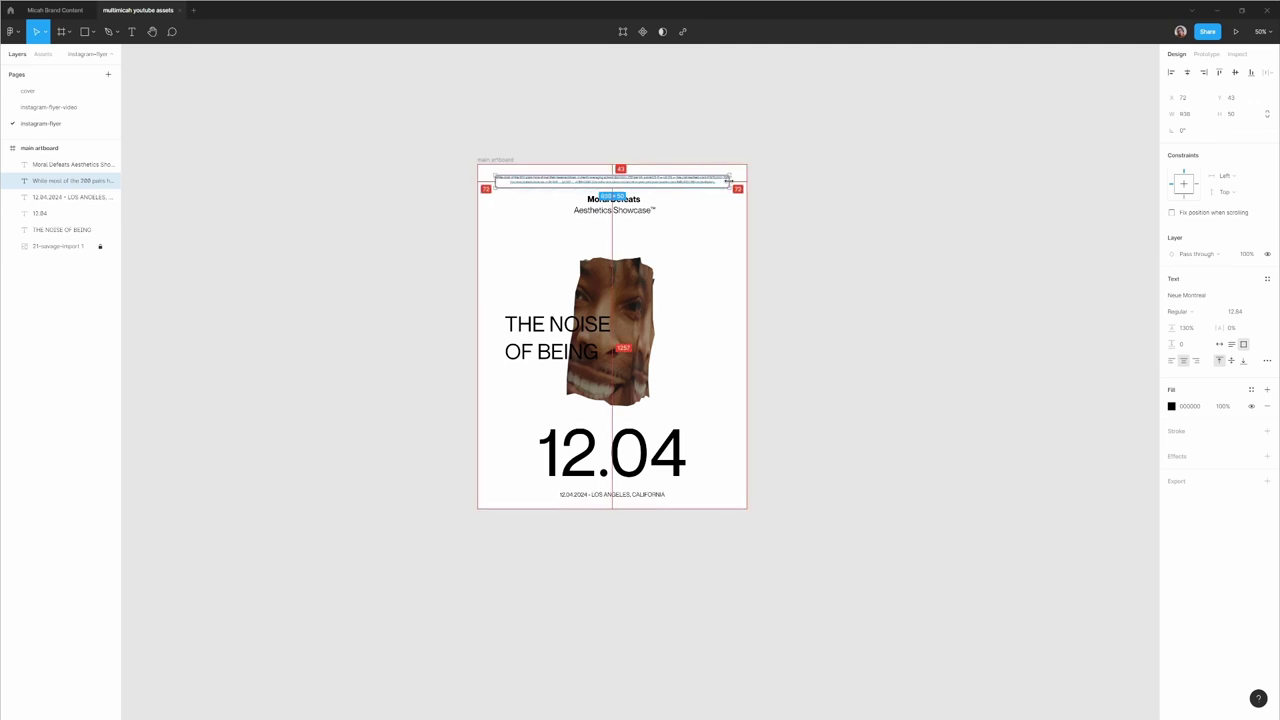
{"action": "left_click", "coordinate": [830, 187]}
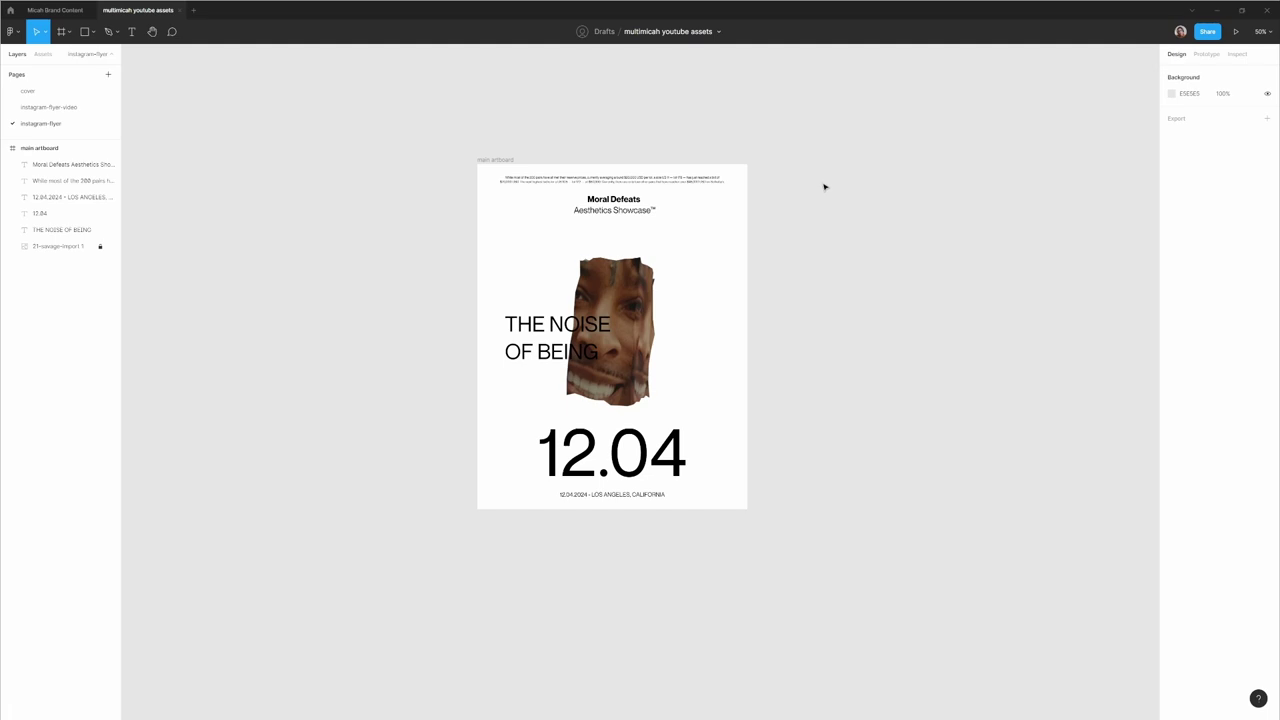
{"action": "key", "text": "ctrl+shift+4"}
{"action": "left_click", "coordinate": [697, 184]}
{"action": "left_click_drag", "start_coordinate": [729, 179], "coordinate": [719, 179]}
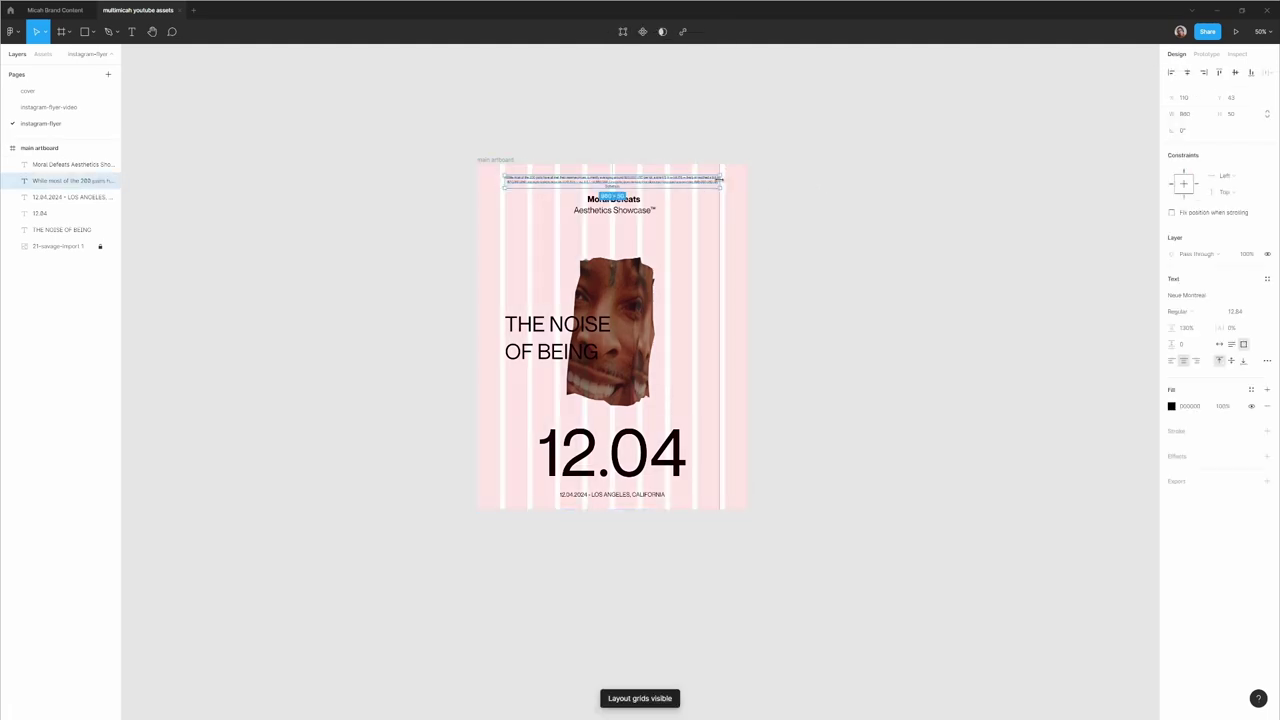
{"action": "left_click", "coordinate": [786, 186]}
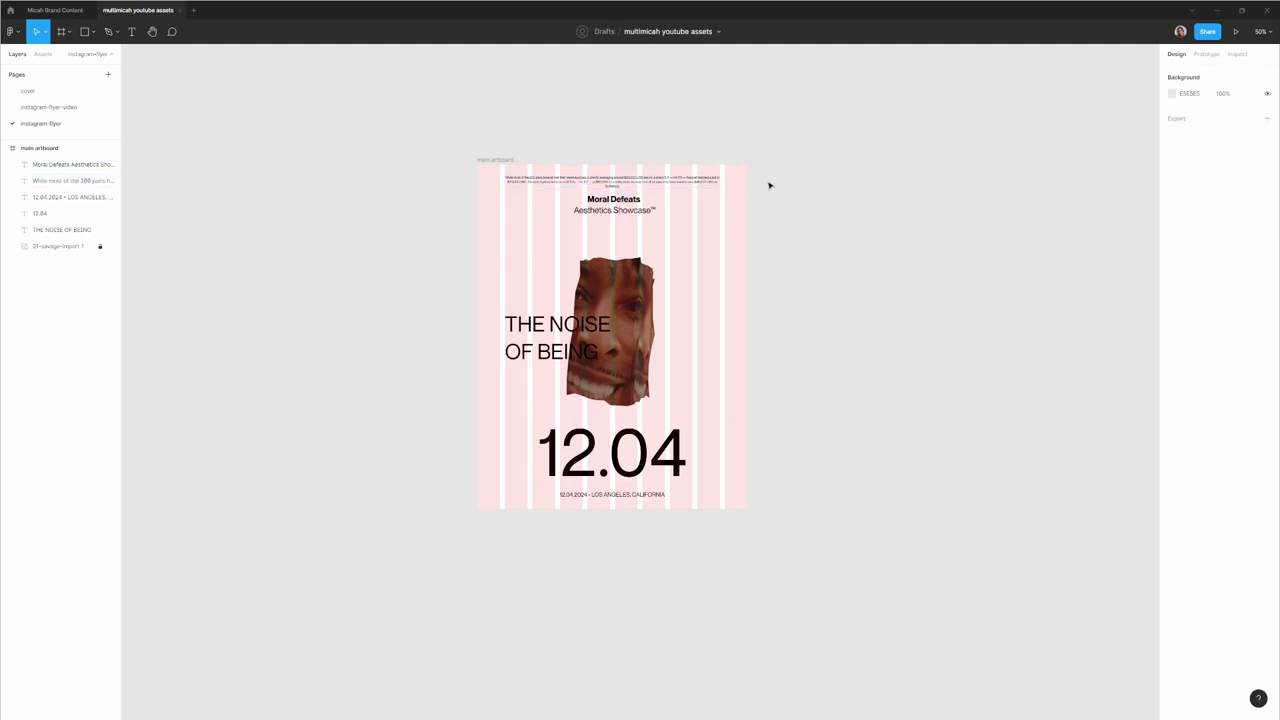
Trim the end of the small paragraph so it fills two lines, and shorten its text box to about 34 high.
{"action": "left_click", "coordinate": [622, 185]}
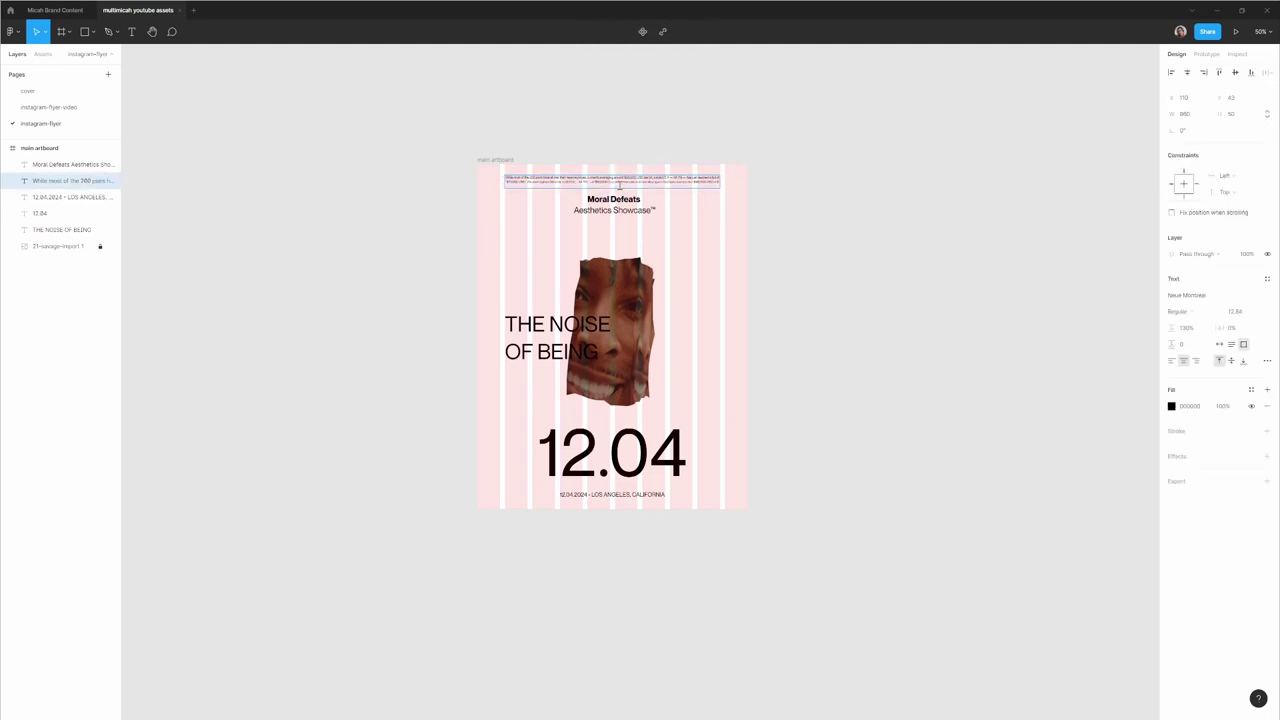
{"action": "key", "text": "Escape"}
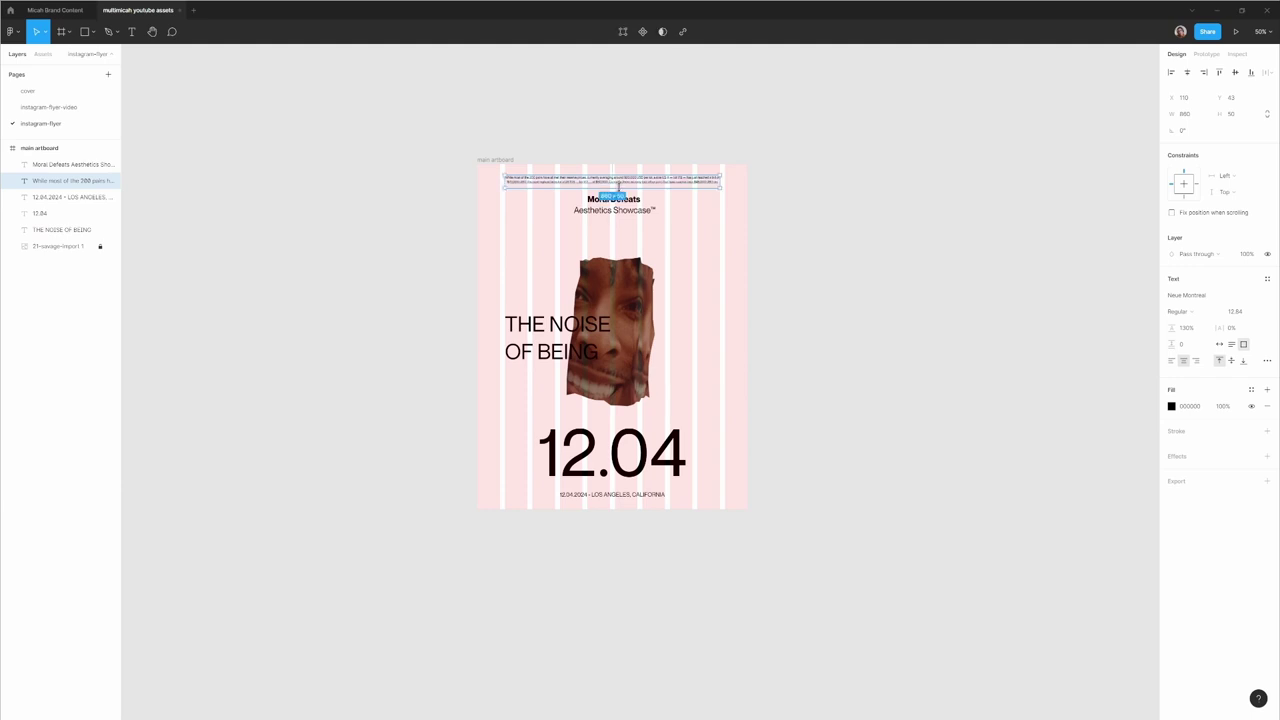
{"action": "left_click", "coordinate": [760, 161]}
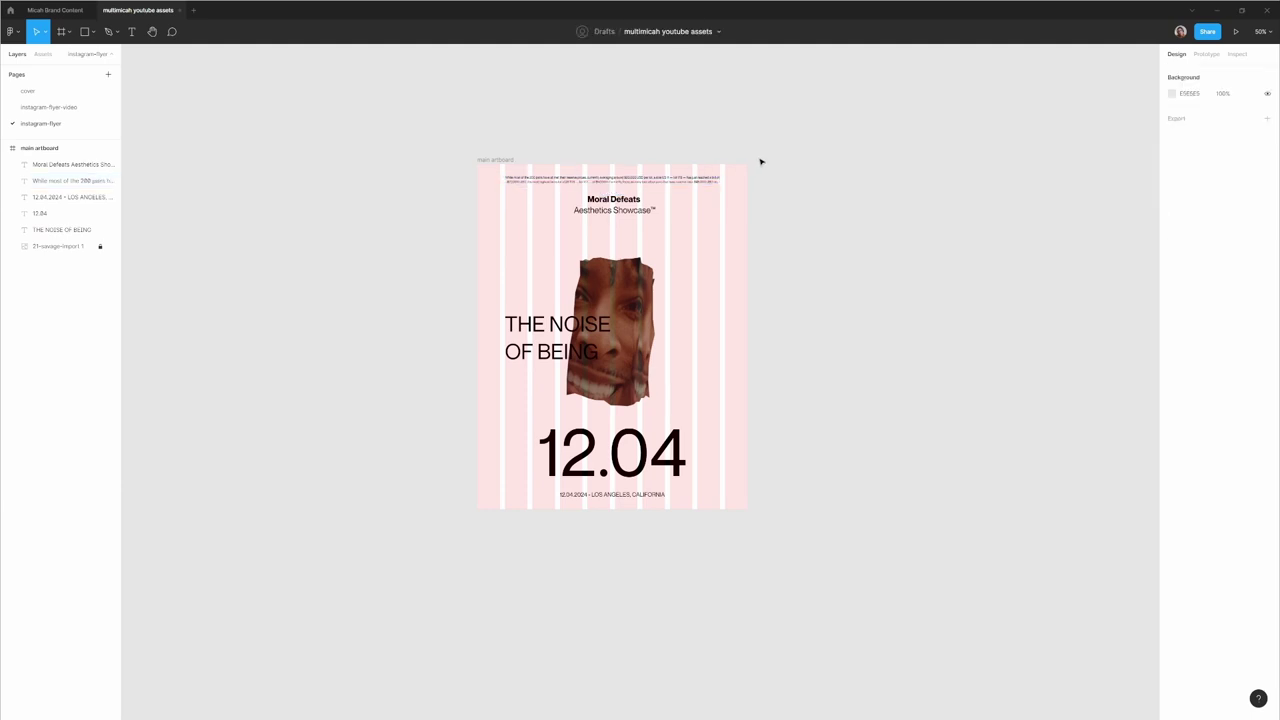
{"action": "left_click", "coordinate": [674, 189]}
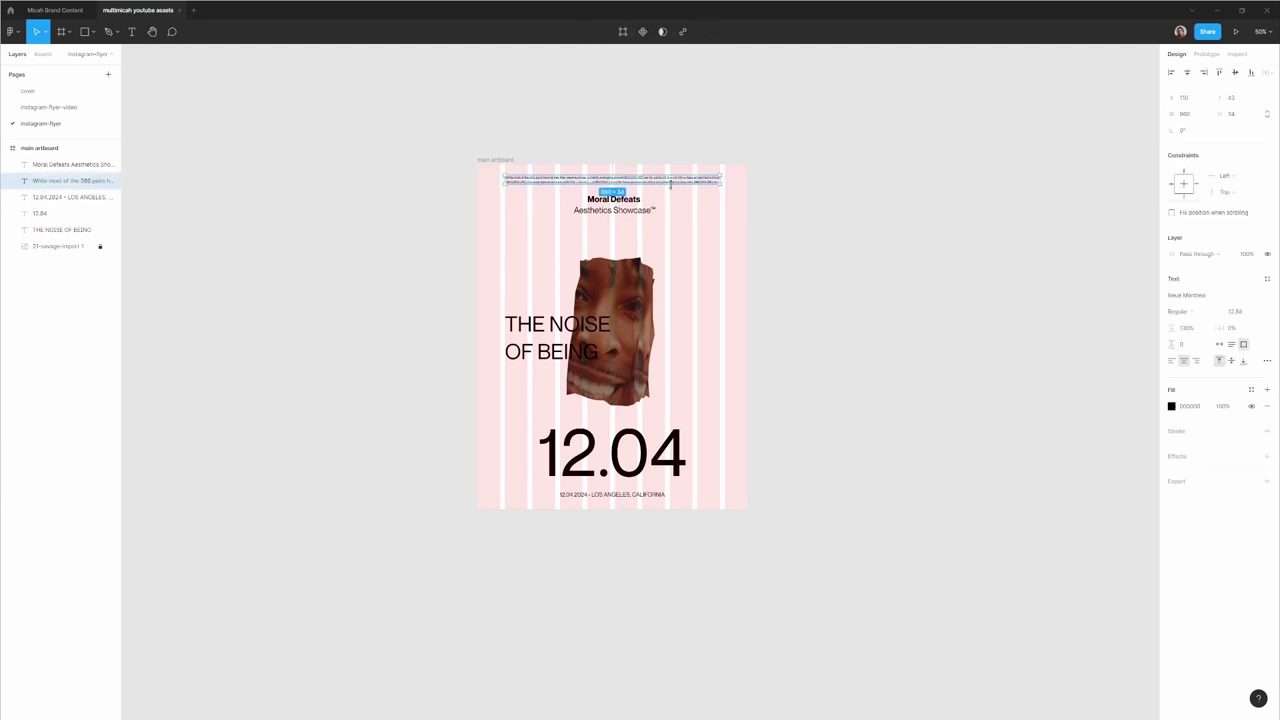
{"action": "left_click", "coordinate": [785, 202]}
Nudge the date-and-location line up to about Y 1273 beneath the large date, and hide the layout grid.
{"action": "left_click", "coordinate": [624, 502]}
{"action": "left_click", "coordinate": [620, 458], "text": "shift"}
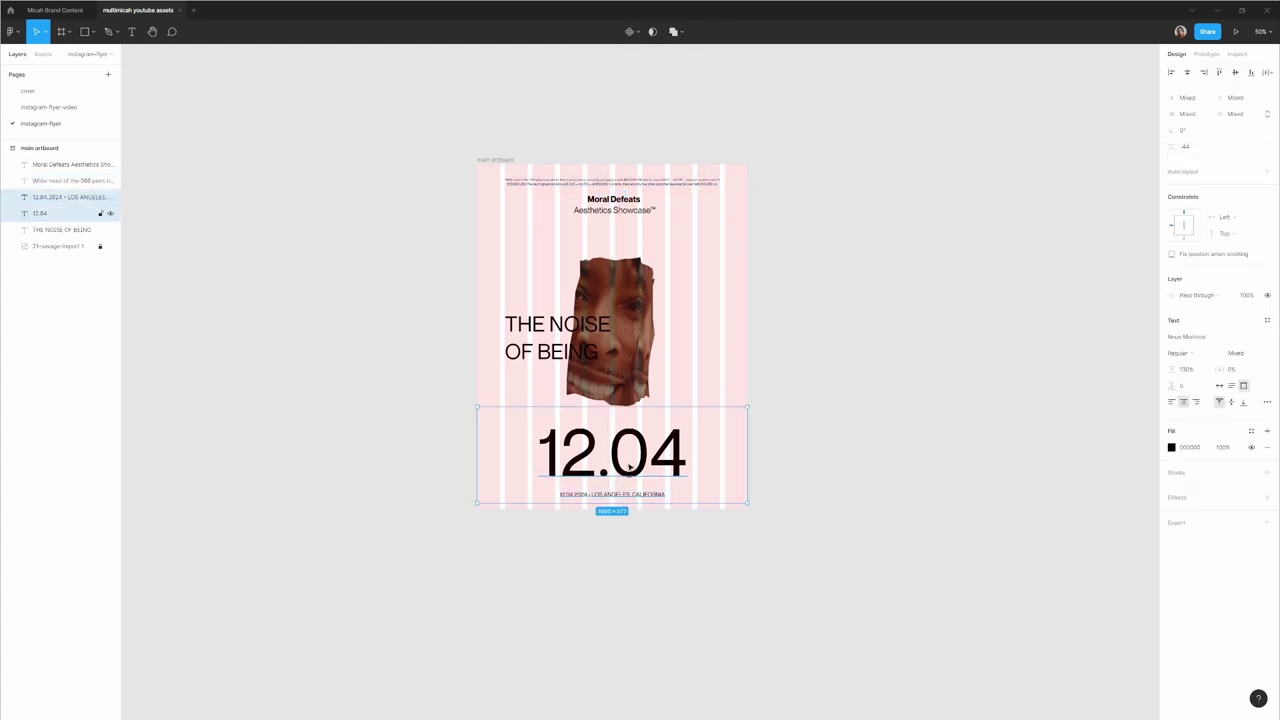
{"action": "left_click", "coordinate": [764, 466]}
{"action": "left_click", "coordinate": [612, 455]}
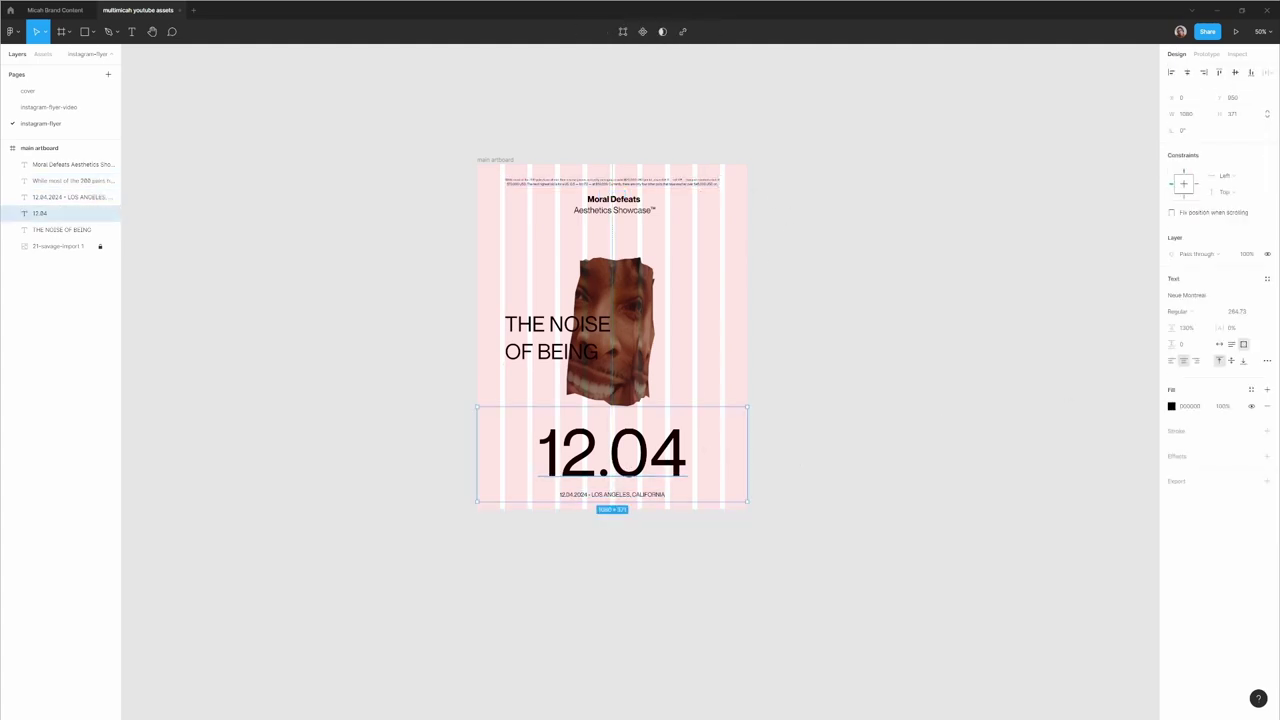
{"action": "left_click", "coordinate": [1197, 313]}
{"action": "left_click", "coordinate": [1199, 313]}
{"action": "left_click", "coordinate": [866, 426]}
{"action": "left_click", "coordinate": [629, 475]}
{"action": "left_click", "coordinate": [637, 495]}
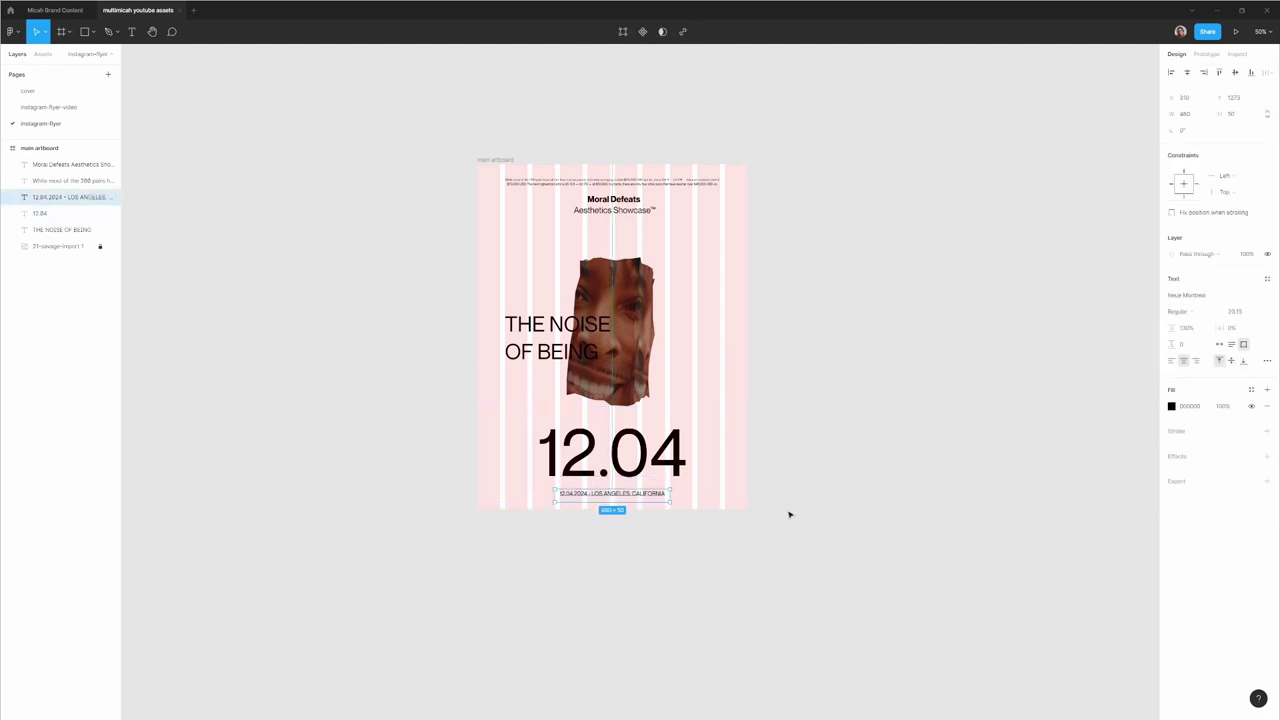
{"action": "left_click_drag", "start_coordinate": [789, 514], "coordinate": [646, 491]}
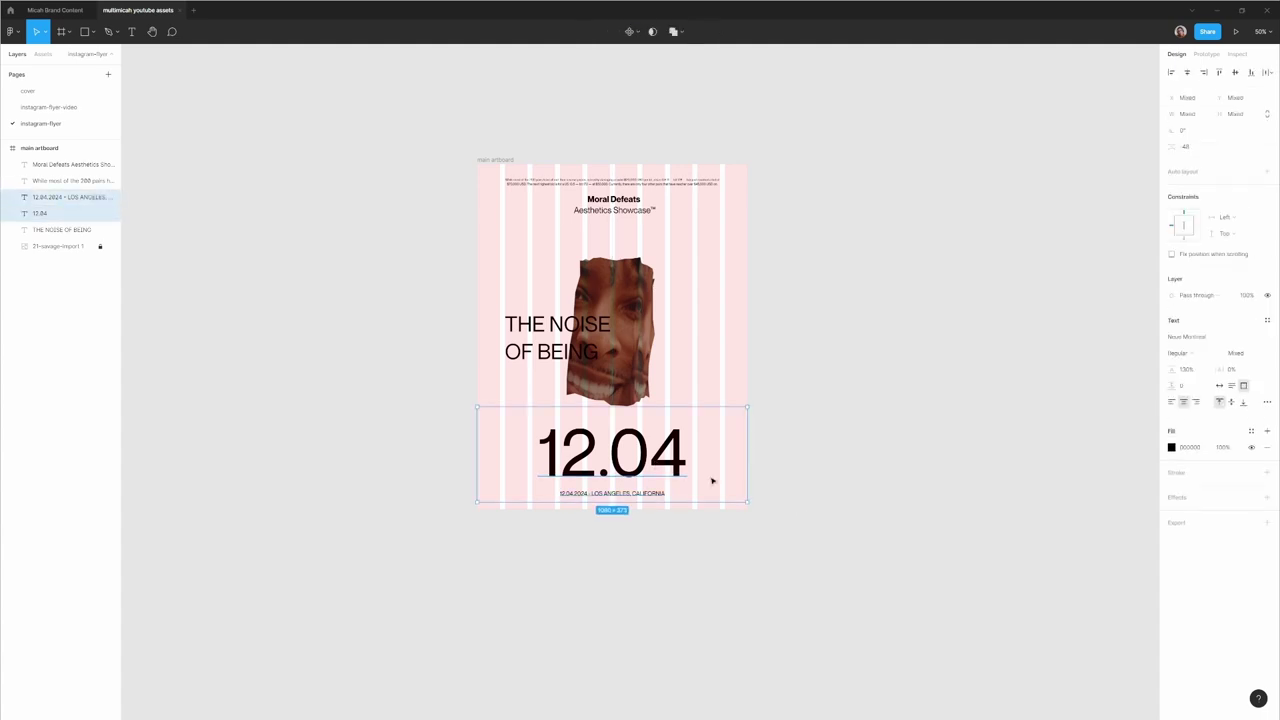
{"action": "key", "text": "ctrl+shift+4"}
{"action": "left_click", "coordinate": [865, 442]}
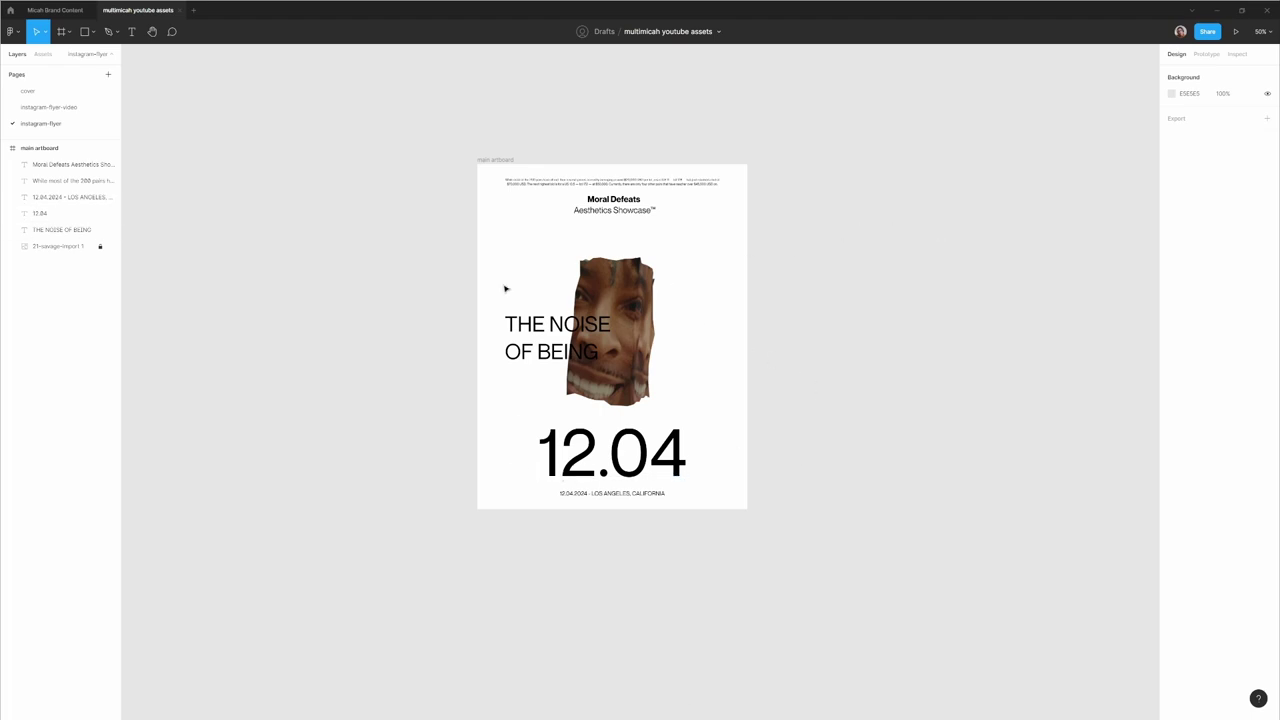
Draw a thin vertical rectangle about 4 by 32 near the artboard's upper left edge, at about X 29, Y 130.
{"action": "key", "text": "r"}
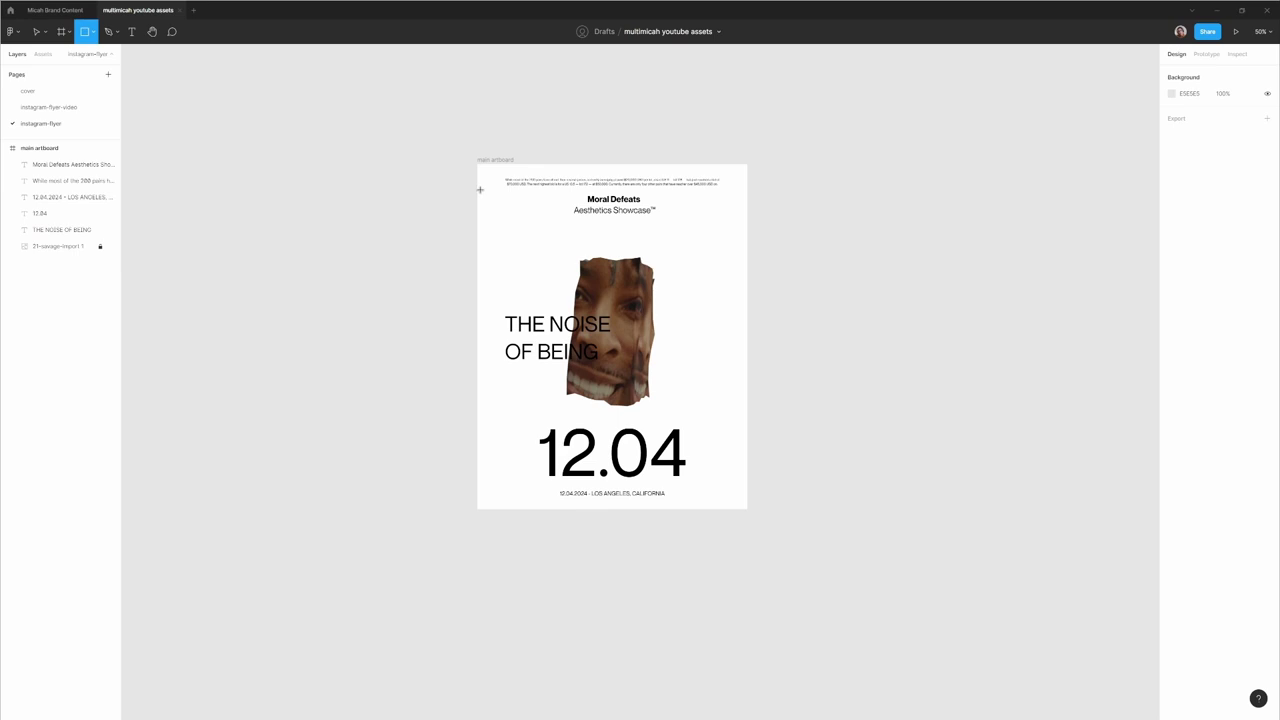
{"action": "key", "text": "z"}
{"action": "left_click_drag", "start_coordinate": [482, 190], "coordinate": [511, 327]}
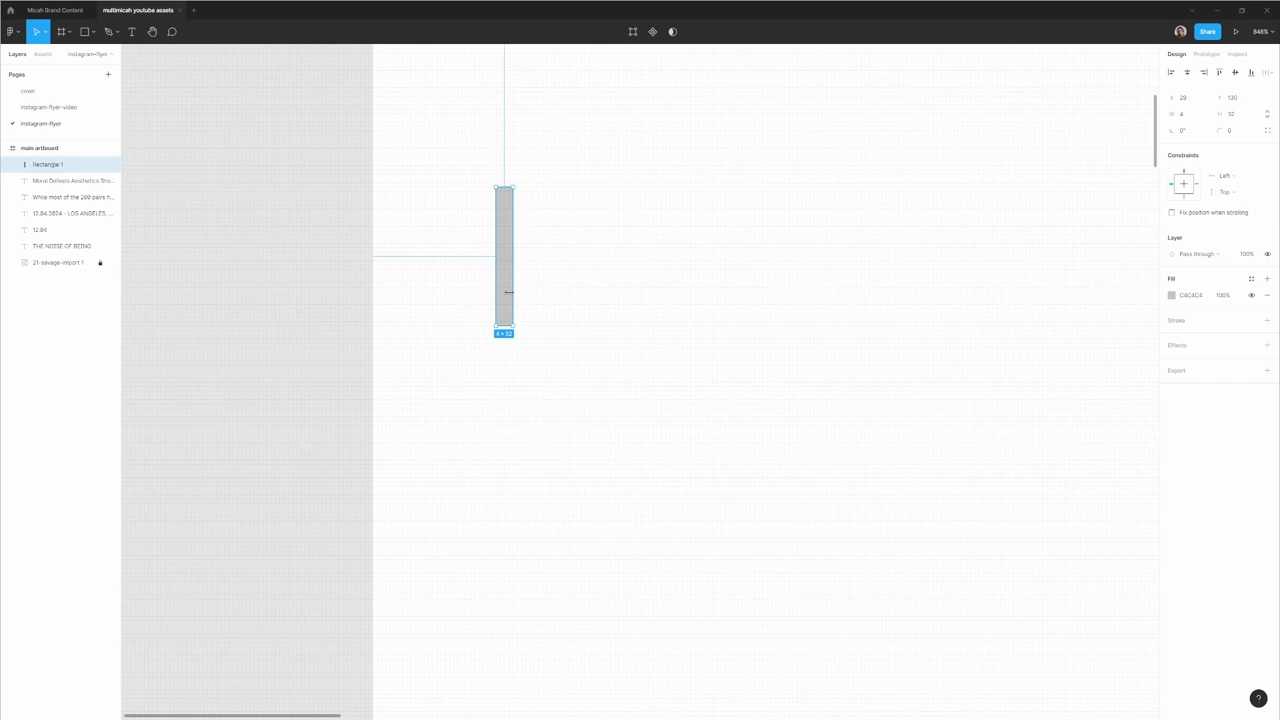
Duplicate the thin rectangle, rotate the copy 90 degrees across it to form a plus sign, and group both rectangles.
{"action": "key", "text": "ctrl+v"}
{"action": "left_click_drag", "start_coordinate": [517, 183], "coordinate": [588, 266]}
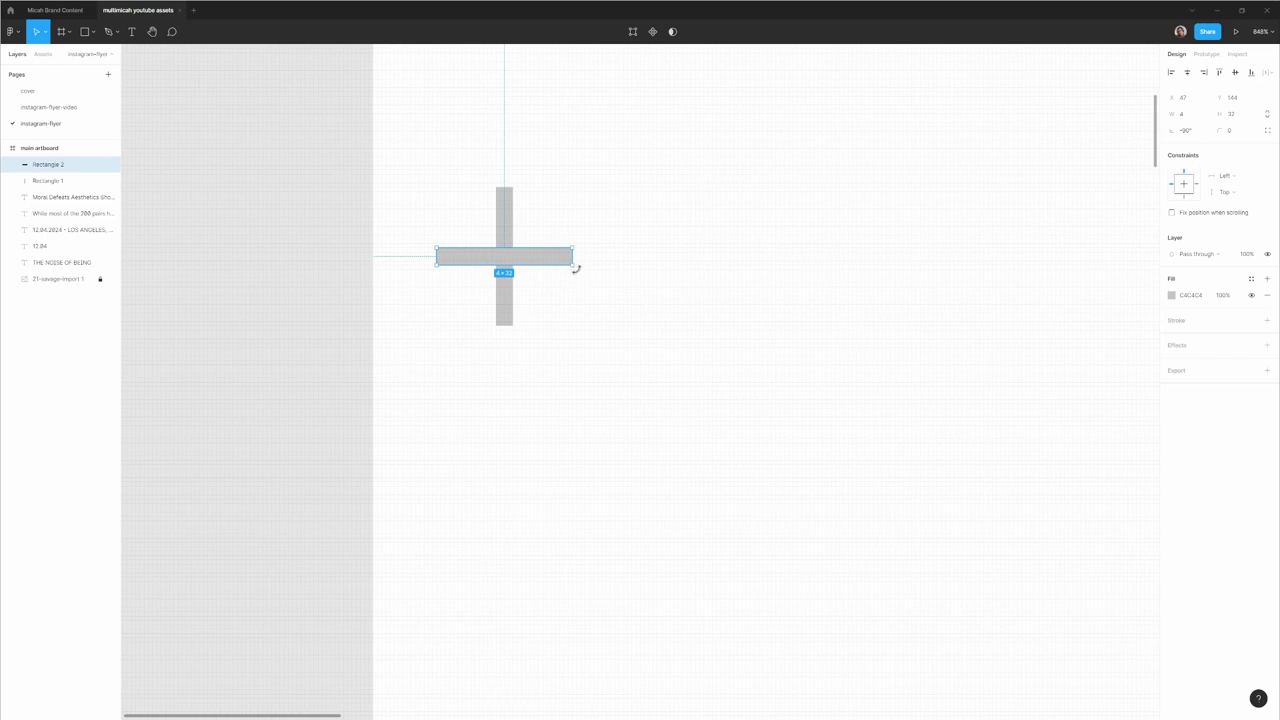
{"action": "mouse_move", "coordinate": [576, 268]}
{"action": "left_mouse_down"}
{"action": "mouse_move", "coordinate": [571, 220]}
{"action": "mouse_move", "coordinate": [518, 187]}
{"action": "mouse_move", "coordinate": [551, 209]}
{"action": "mouse_move", "coordinate": [563, 262]}
{"action": "left_mouse_up"}
{"action": "left_click", "coordinate": [629, 276]}
{"action": "left_click", "coordinate": [566, 260]}
{"action": "left_click", "coordinate": [507, 303], "text": "shift"}
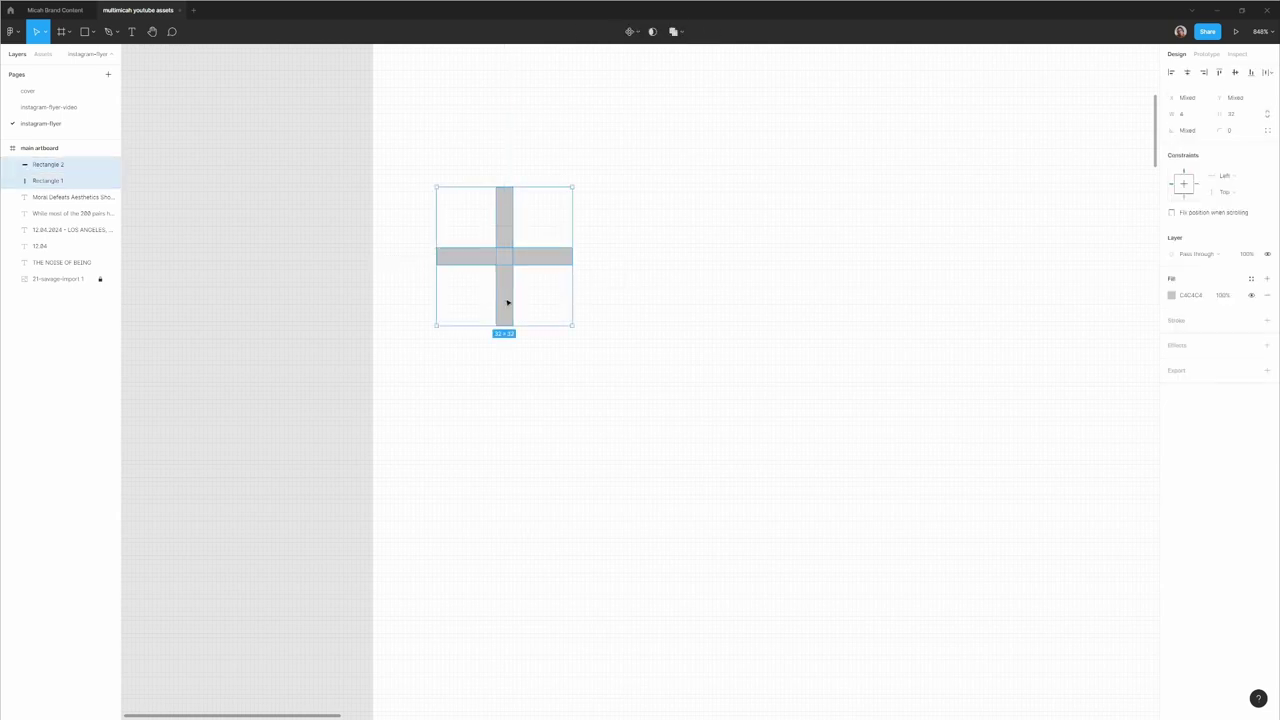
{"action": "key", "text": "ctrl+g"}
Set the plus sign group's fill color to 000000.
{"action": "scroll", "coordinate": [649, 249], "scroll_direction": "down", "scroll_amount": 8}
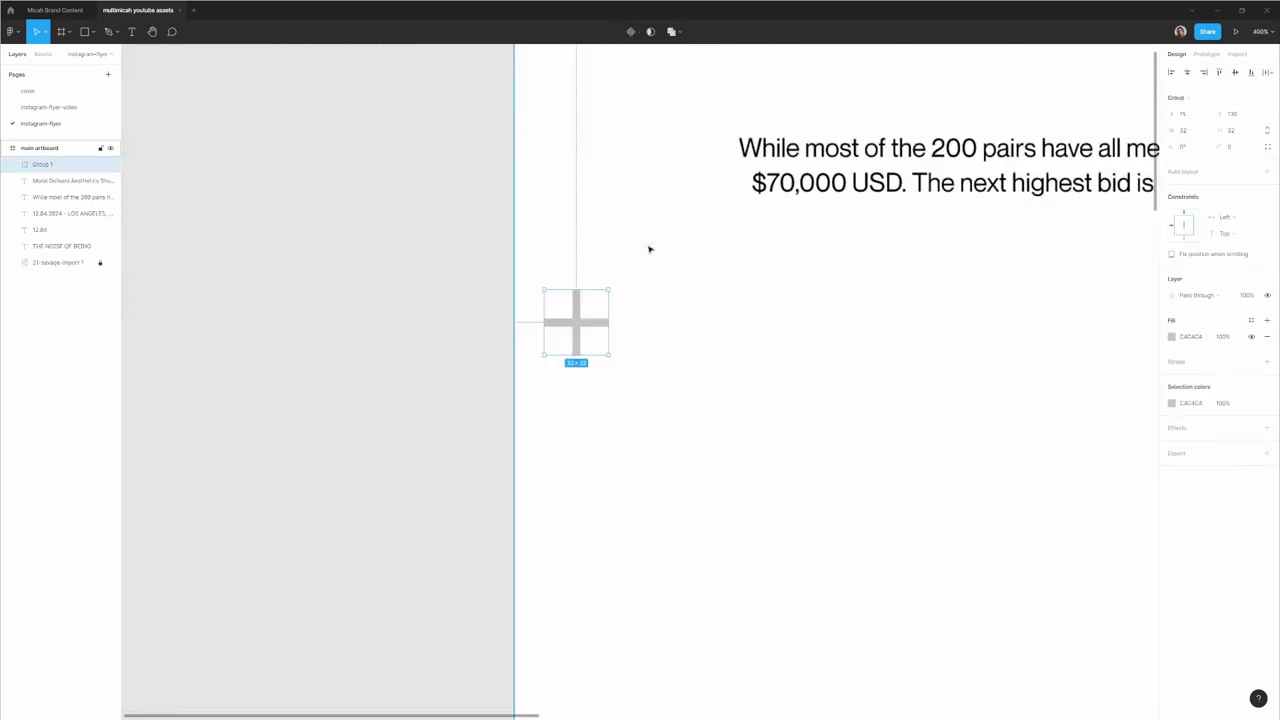
{"action": "scroll", "coordinate": [649, 249], "scroll_direction": "up", "scroll_amount": 5}
{"action": "scroll", "coordinate": [649, 249], "scroll_direction": "down", "scroll_amount": 5}
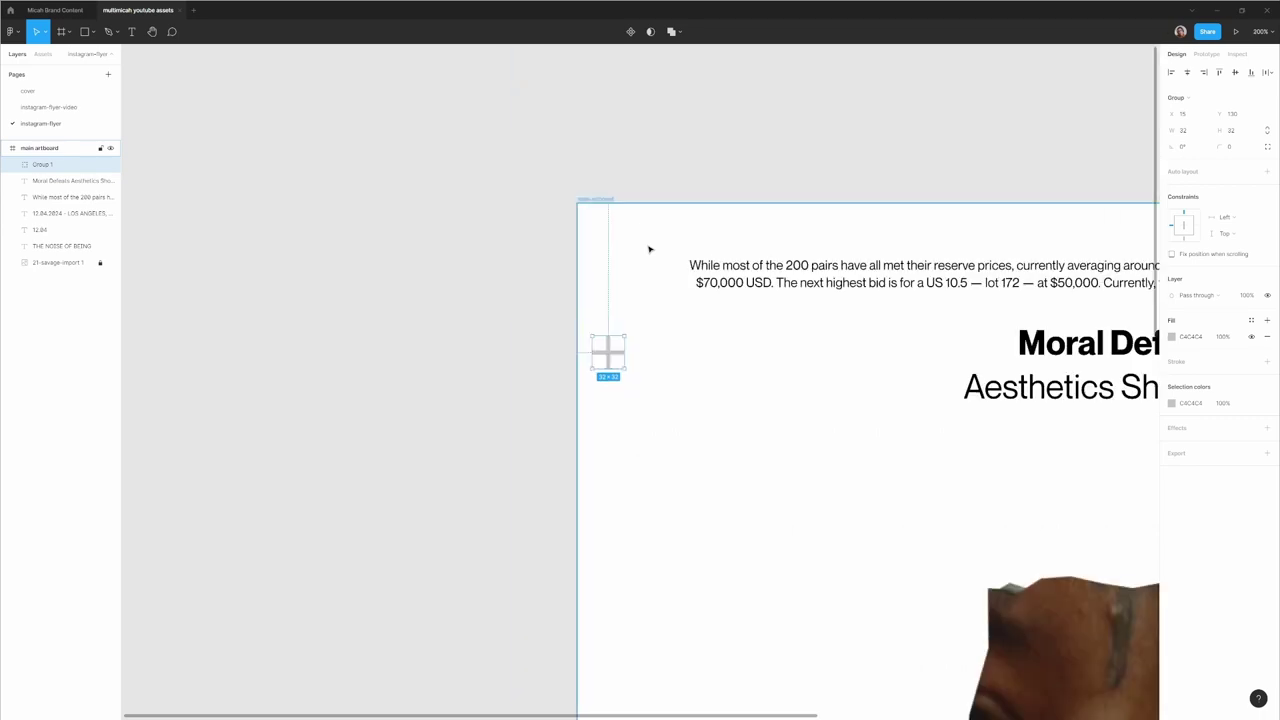
{"action": "left_click", "coordinate": [1190, 336]}
{"action": "type", "text": "000000"}
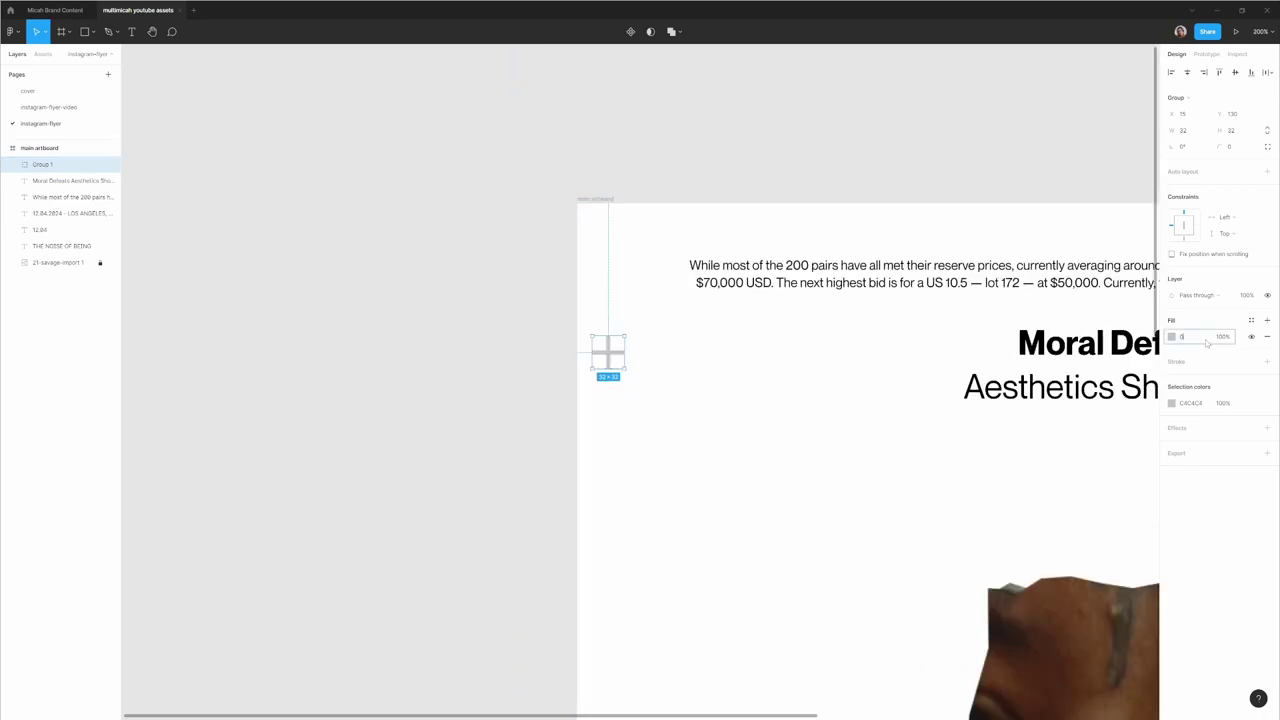
{"action": "key", "text": "Return"}
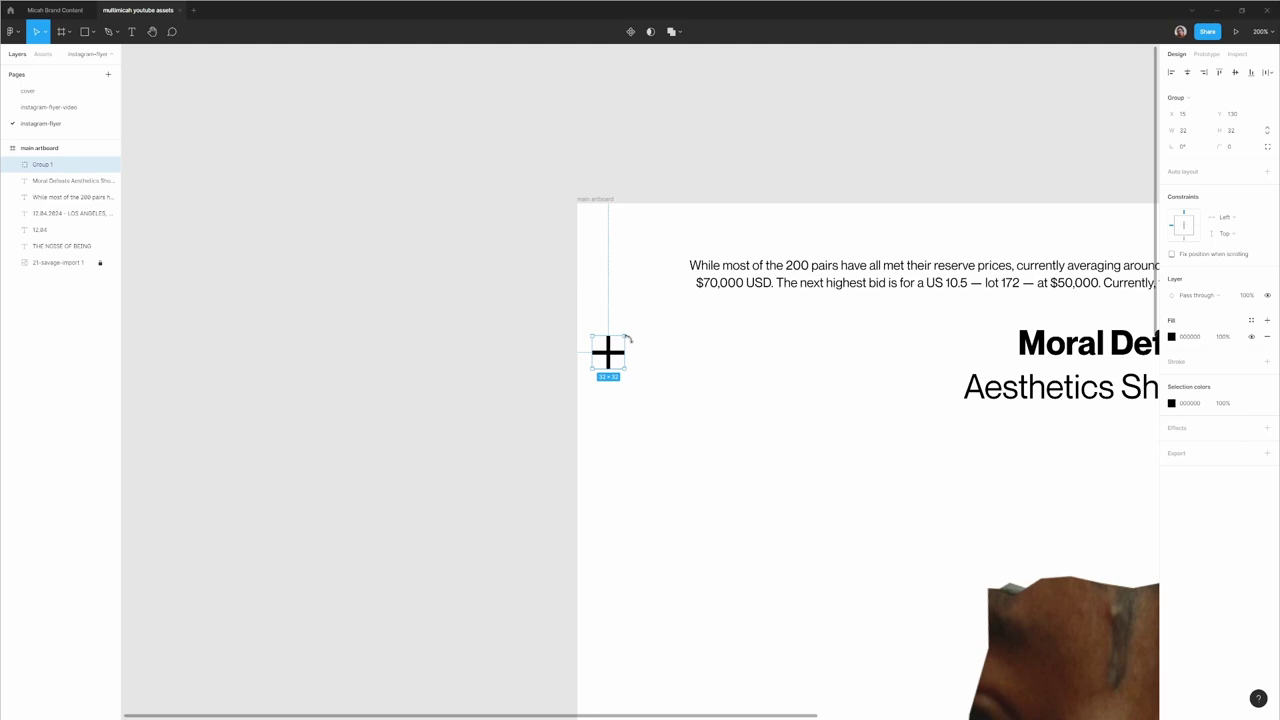
Scale the plus sign group down about its center to about 18 by 18.
{"action": "left_click_drag", "start_coordinate": [625, 337], "coordinate": [620, 341]}
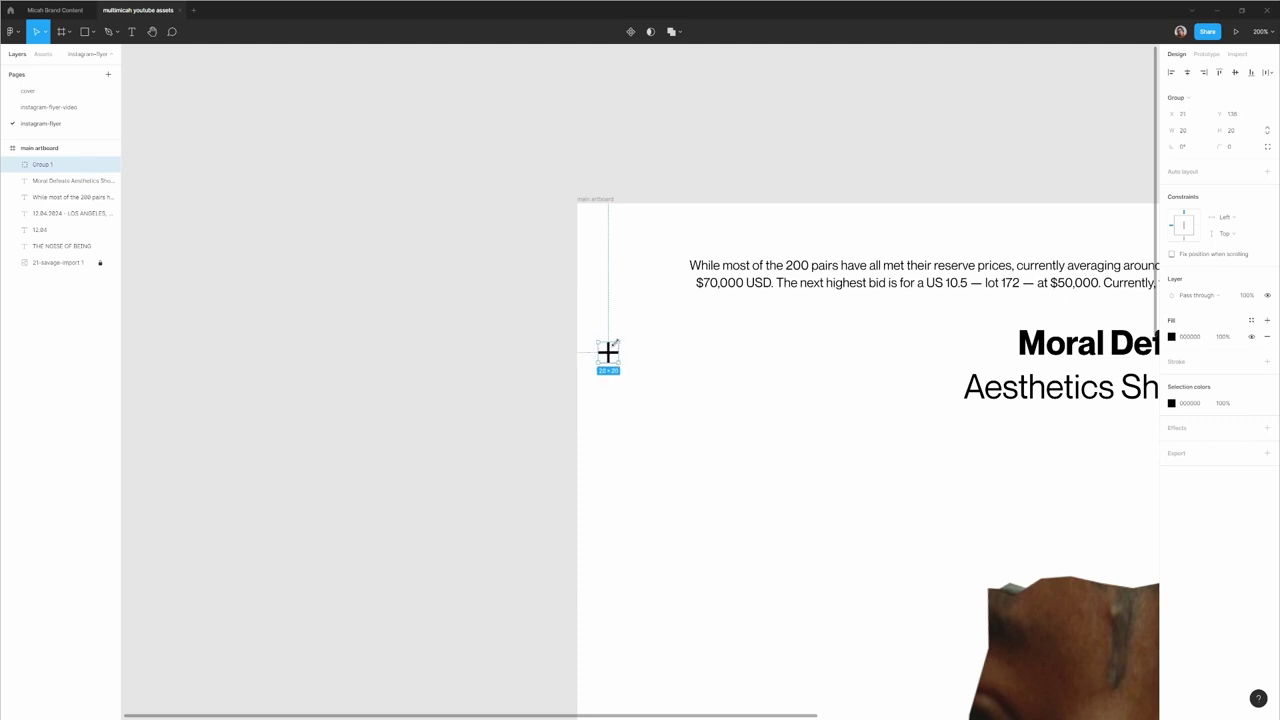
{"action": "left_click", "coordinate": [642, 345]}
{"action": "key", "text": "shift+0"}
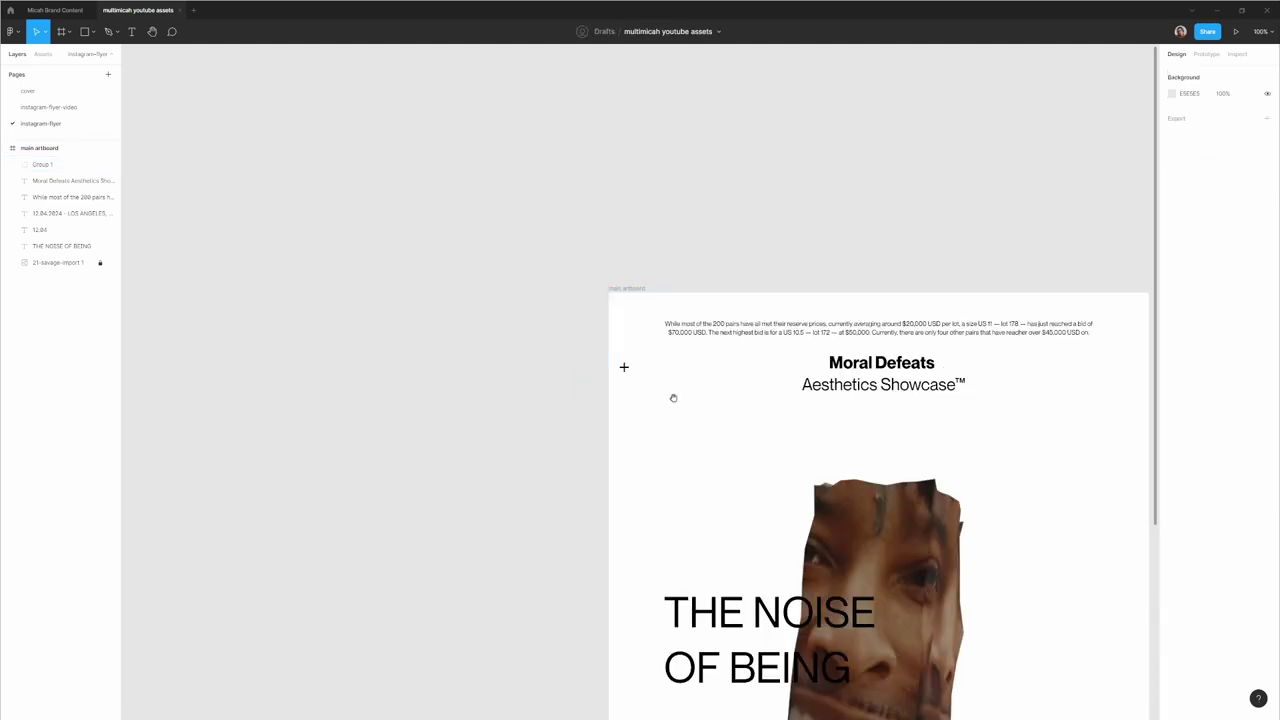
{"action": "left_click_drag", "start_coordinate": [674, 397], "coordinate": [508, 251]}
Nudge the plus sign down to about Y 138, beside the heading near the artboard's left edge, and keep it selected.
{"action": "left_click", "coordinate": [454, 219]}
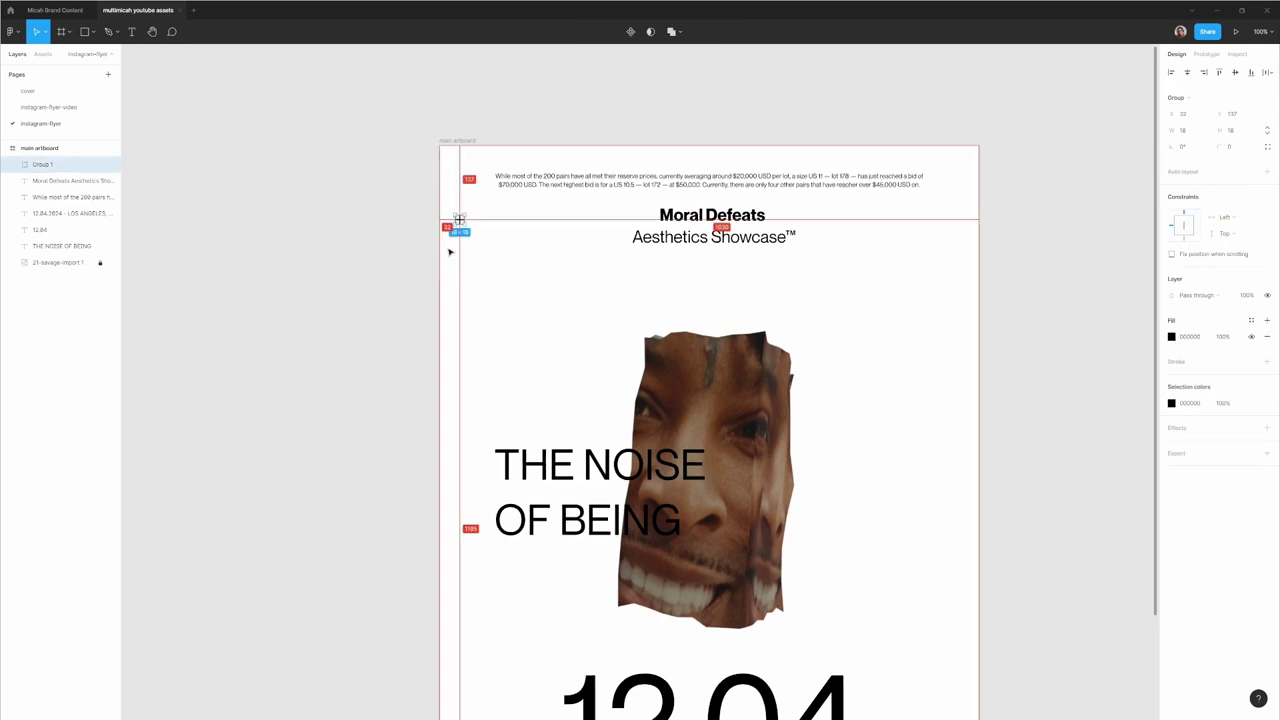
{"action": "key", "text": "alt+Down"}
{"action": "key", "text": "alt+Down"}
{"action": "key", "text": "alt+Down"}
{"action": "key", "text": "alt+Down"}
{"action": "key", "text": "alt+Up"}
{"action": "key", "text": "alt+Up"}
{"action": "key", "text": "alt+Up"}
{"action": "left_click", "coordinate": [455, 250]}
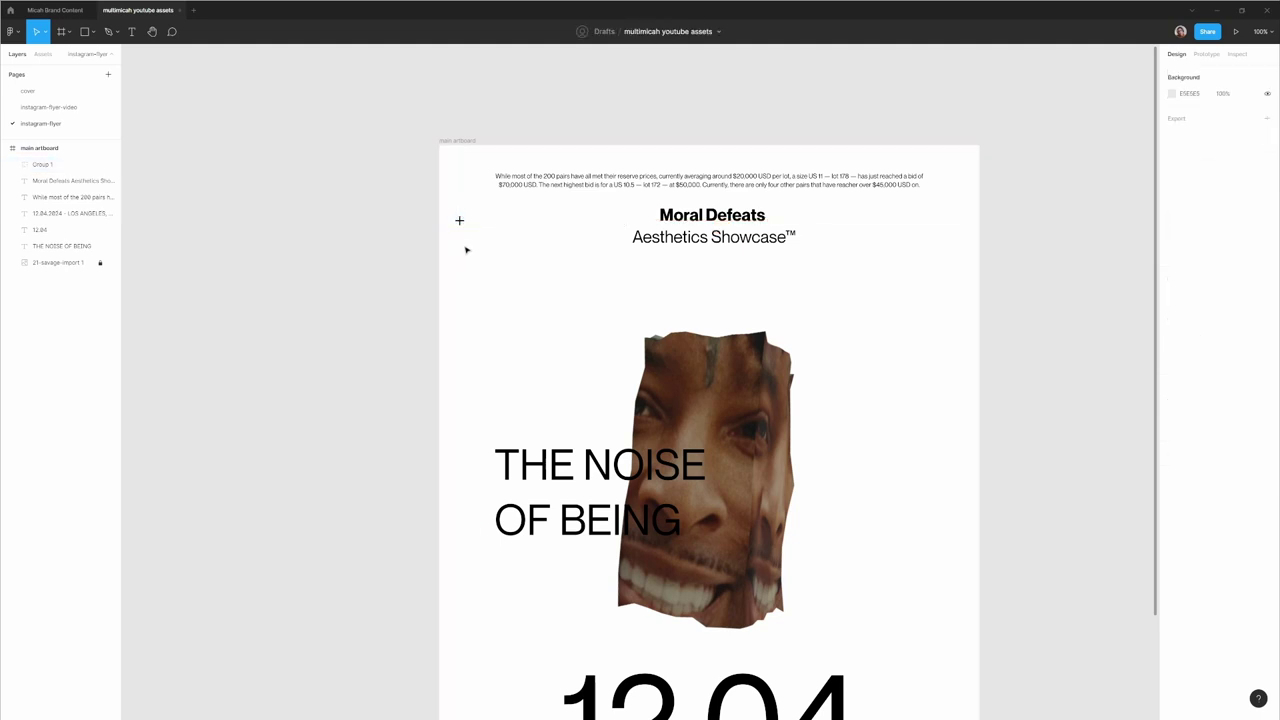
{"action": "left_click", "coordinate": [457, 220]}
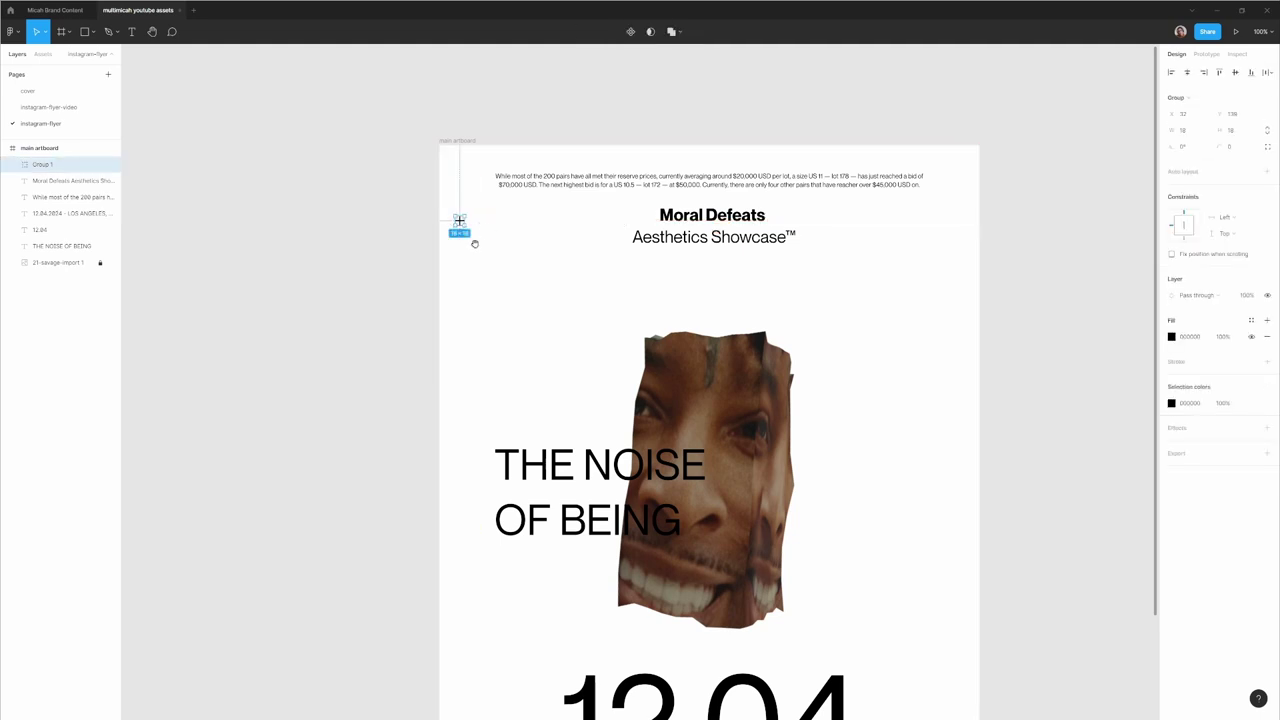
Copy the plus sign twice straight down the artboard's left edge at equal spacing and group the three plus signs.
{"action": "scroll", "coordinate": [493, 246], "scroll_direction": "down", "scroll_amount": 3}
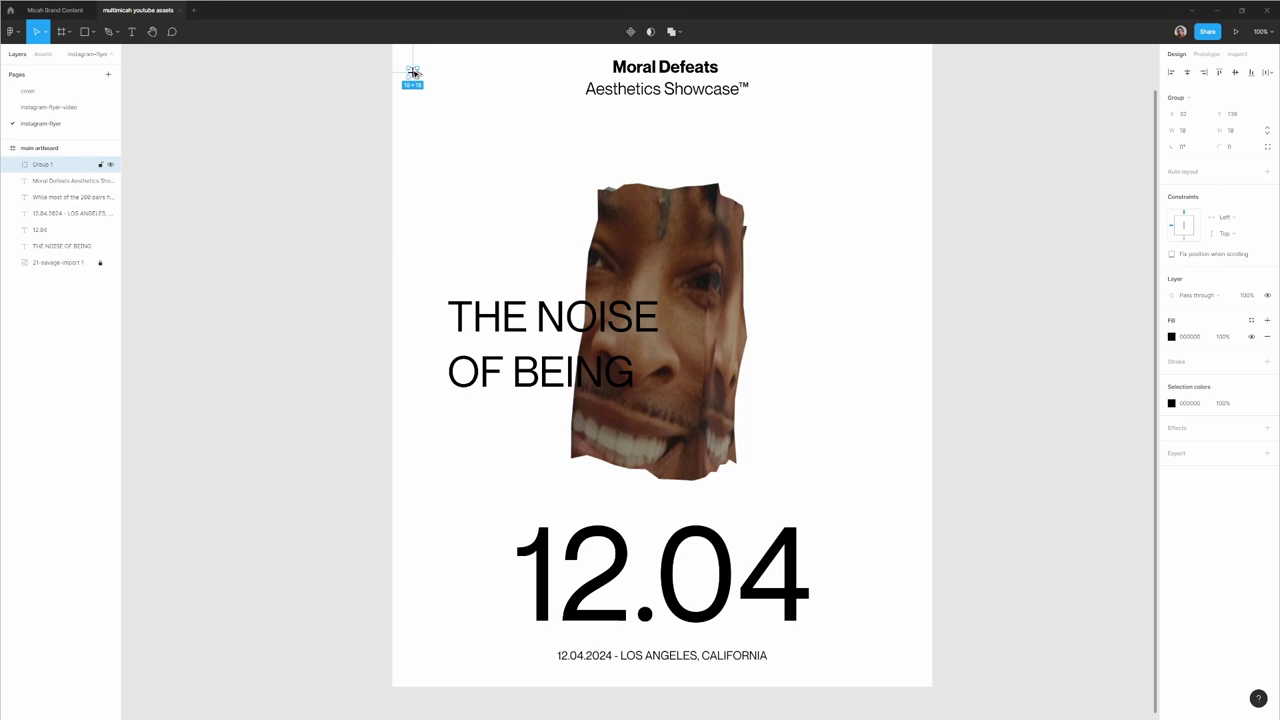
{"action": "left_click_drag", "start_coordinate": [413, 72], "coordinate": [414, 342]}
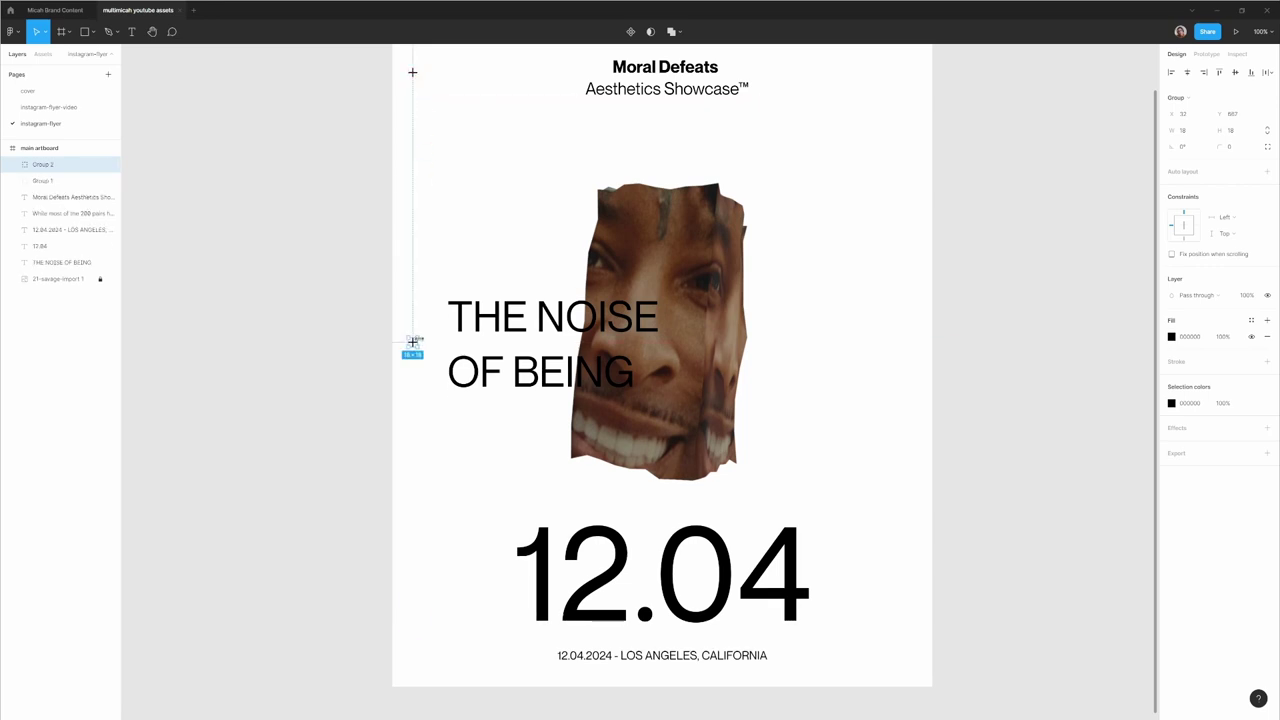
{"action": "key", "text": "ctrl+d"}
{"action": "left_click", "coordinate": [413, 342], "text": "shift"}
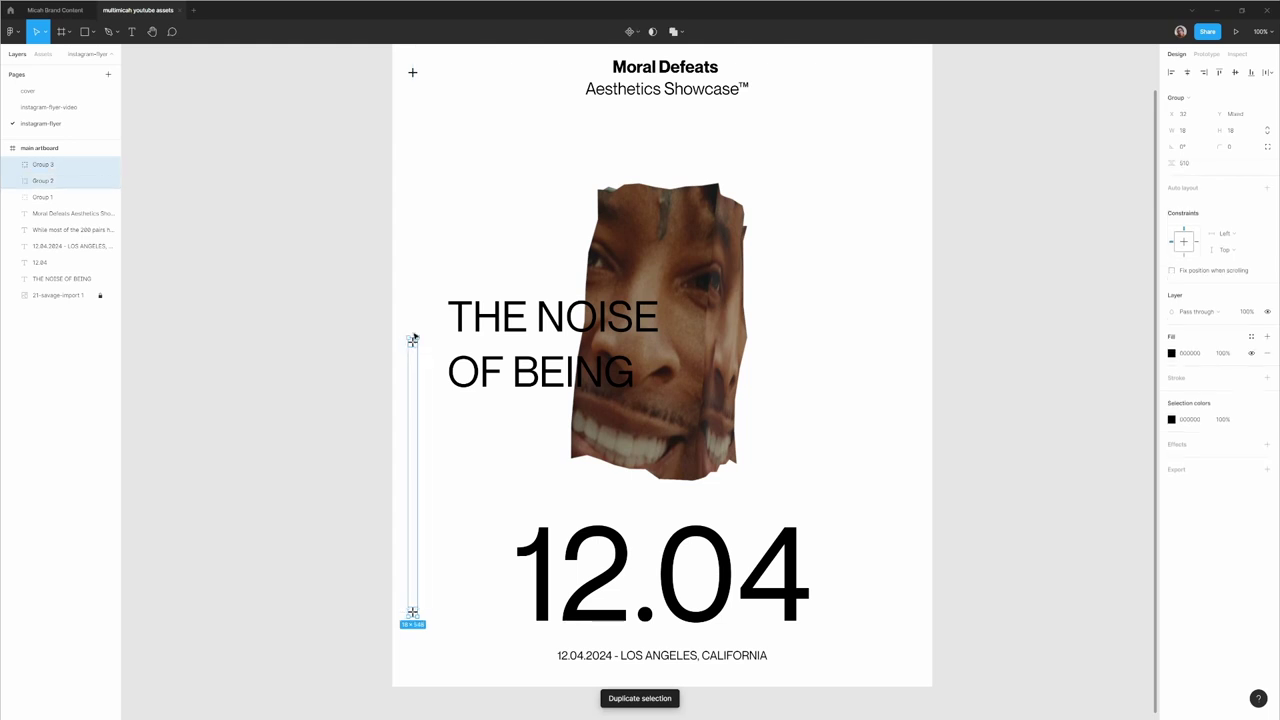
{"action": "left_click", "coordinate": [412, 73], "text": "shift"}
{"action": "key", "text": "ctrl+g"}
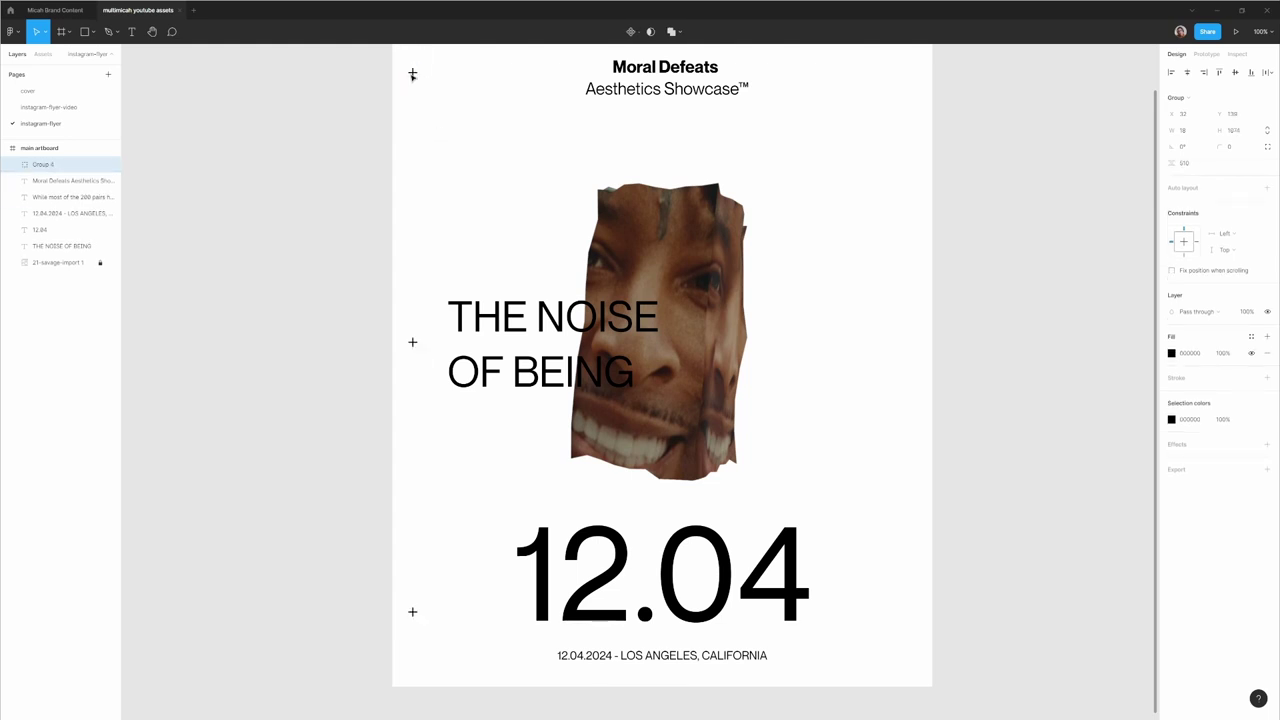
Duplicate the column of plus signs and place the copy along the artboard's right edge at X 1030, level with the original.
{"action": "key", "text": "ctrl+minus"}
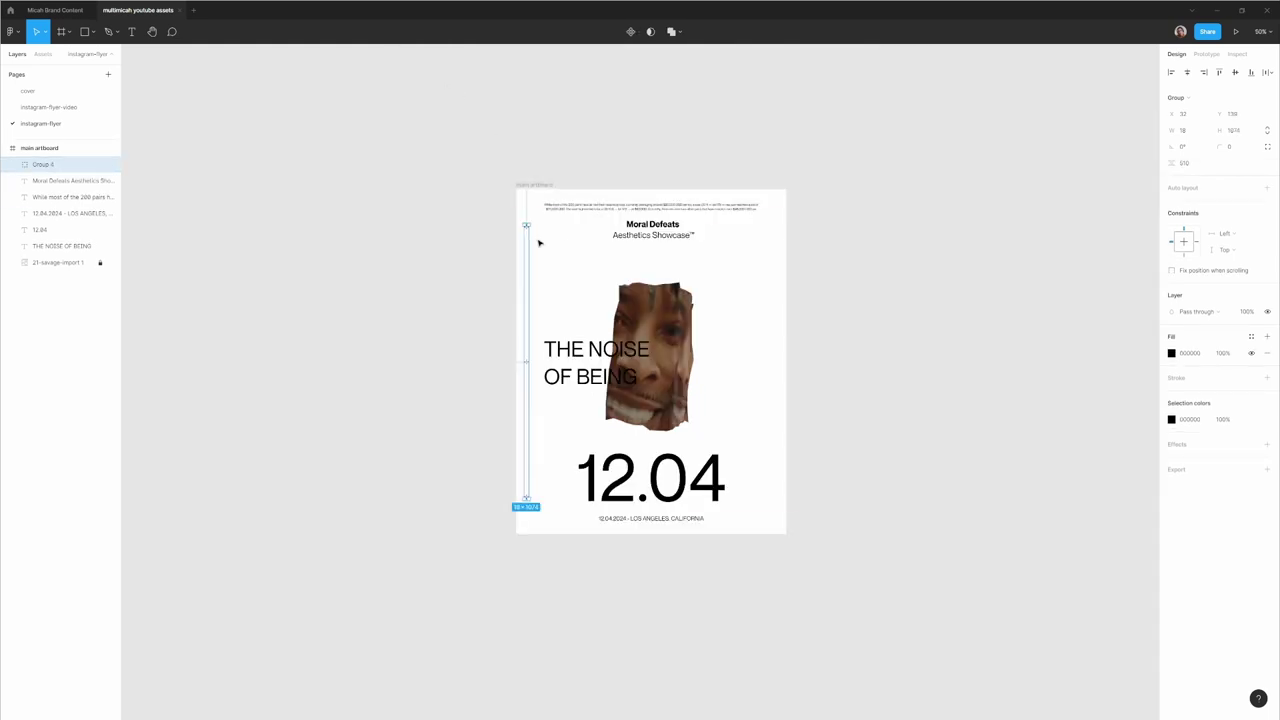
{"action": "key", "text": "ctrl+d"}
{"action": "left_click_drag", "start_coordinate": [531, 240], "coordinate": [783, 251]}
{"action": "key", "text": "alt"}
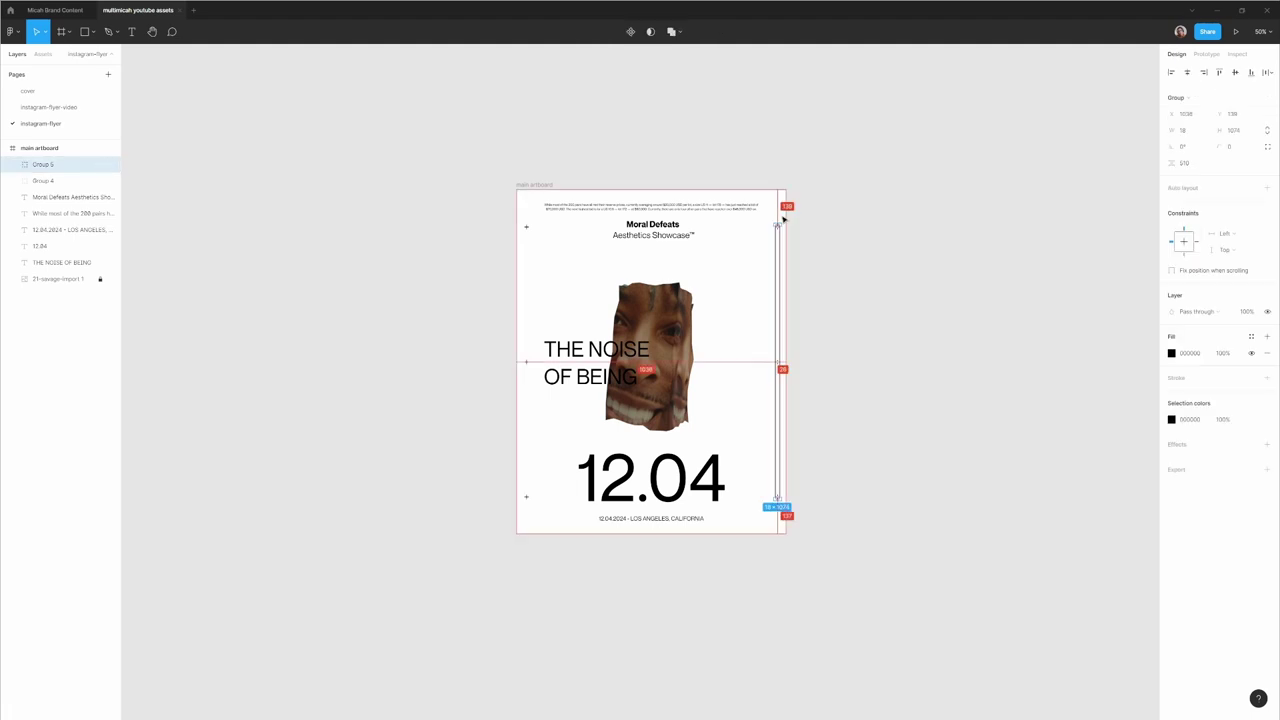
{"action": "key", "text": "Left"}
{"action": "key", "text": "Left"}
{"action": "key", "text": "Left"}
{"action": "key", "text": "Left"}
{"action": "key", "text": "Left"}
{"action": "key", "text": "Left"}
{"action": "key", "text": "Left"}
{"action": "key", "text": "Left"}
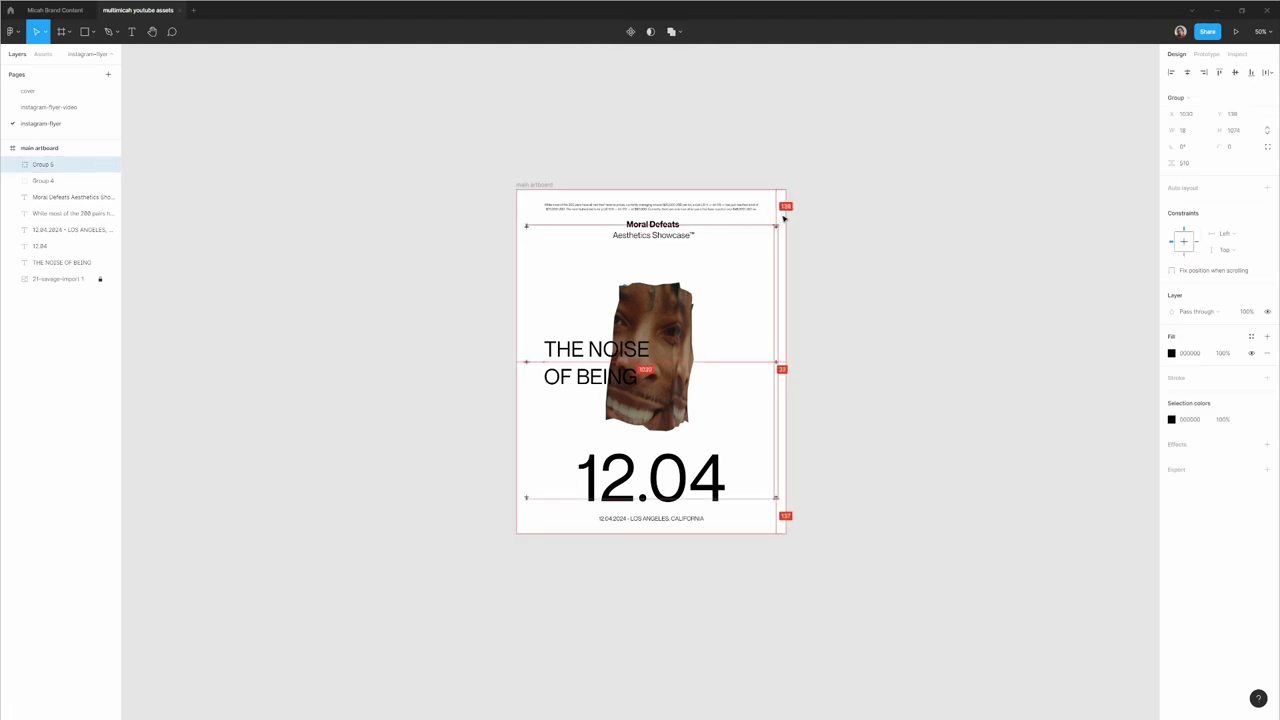
{"action": "left_click", "coordinate": [850, 245]}
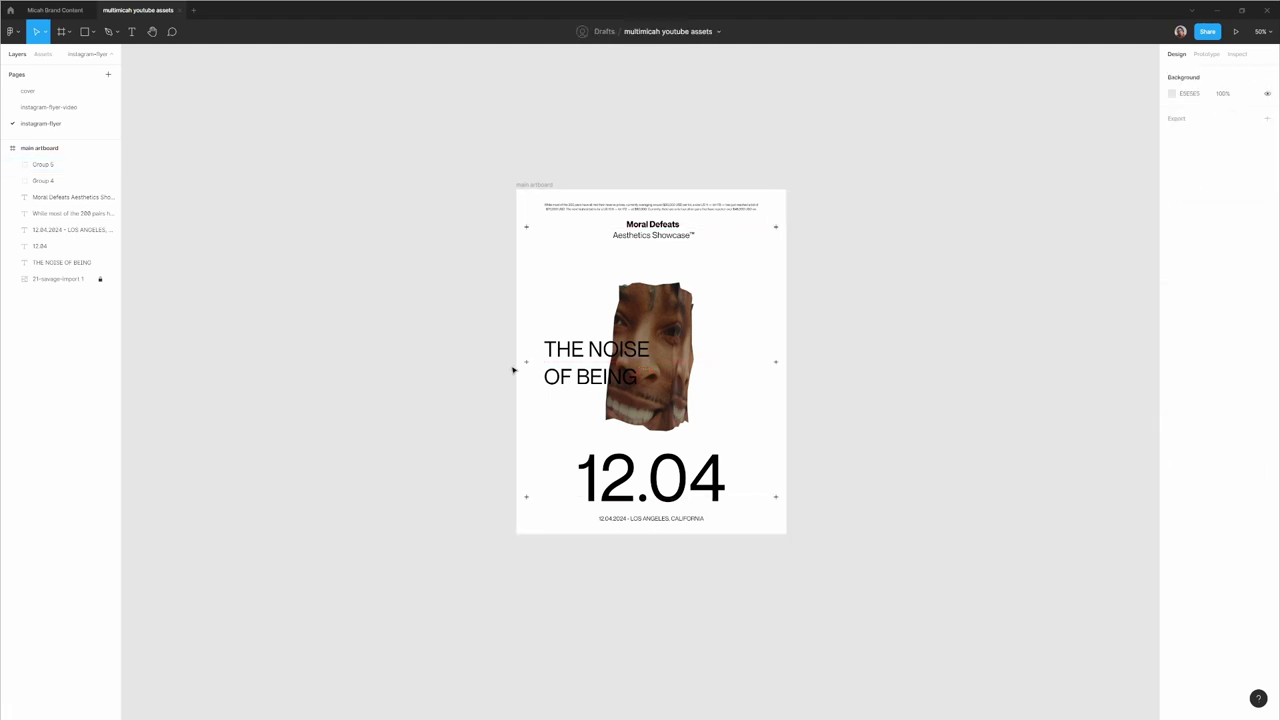
Set the opacity of both plus-sign columns to 20%.
{"action": "left_click", "coordinate": [526, 366]}
{"action": "left_click", "coordinate": [778, 362], "text": "shift"}
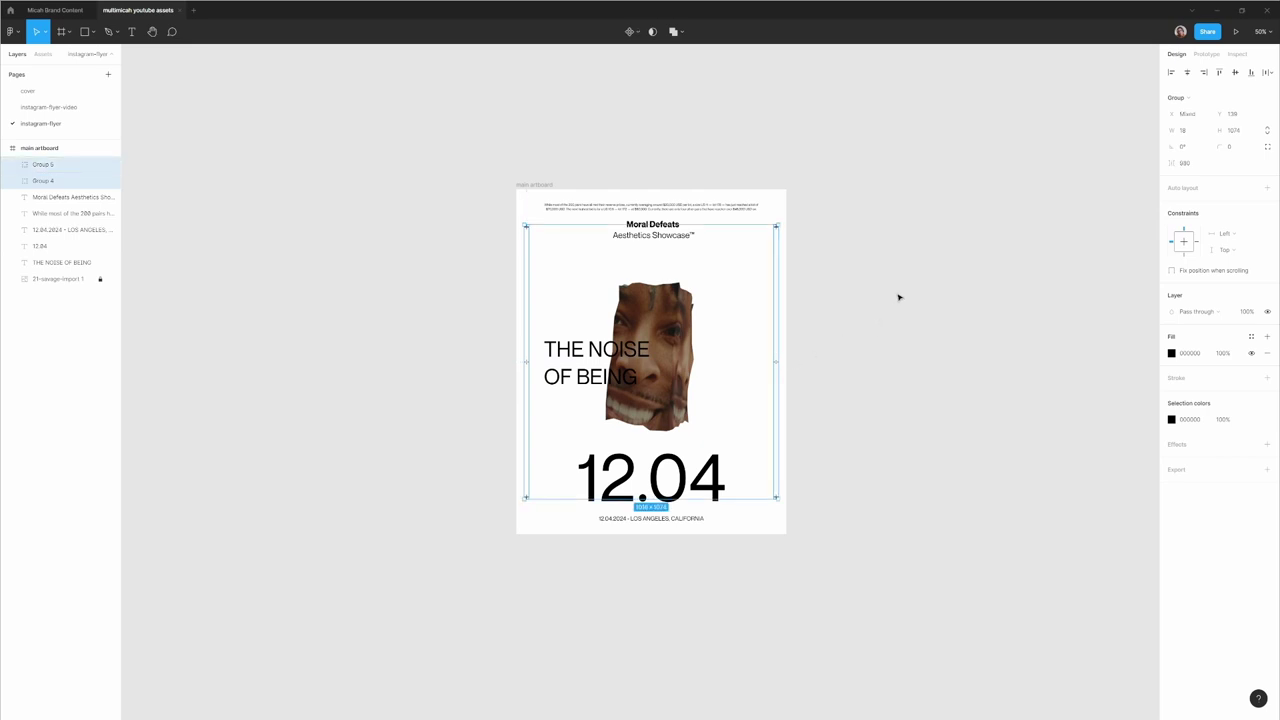
{"action": "key", "text": "2"}
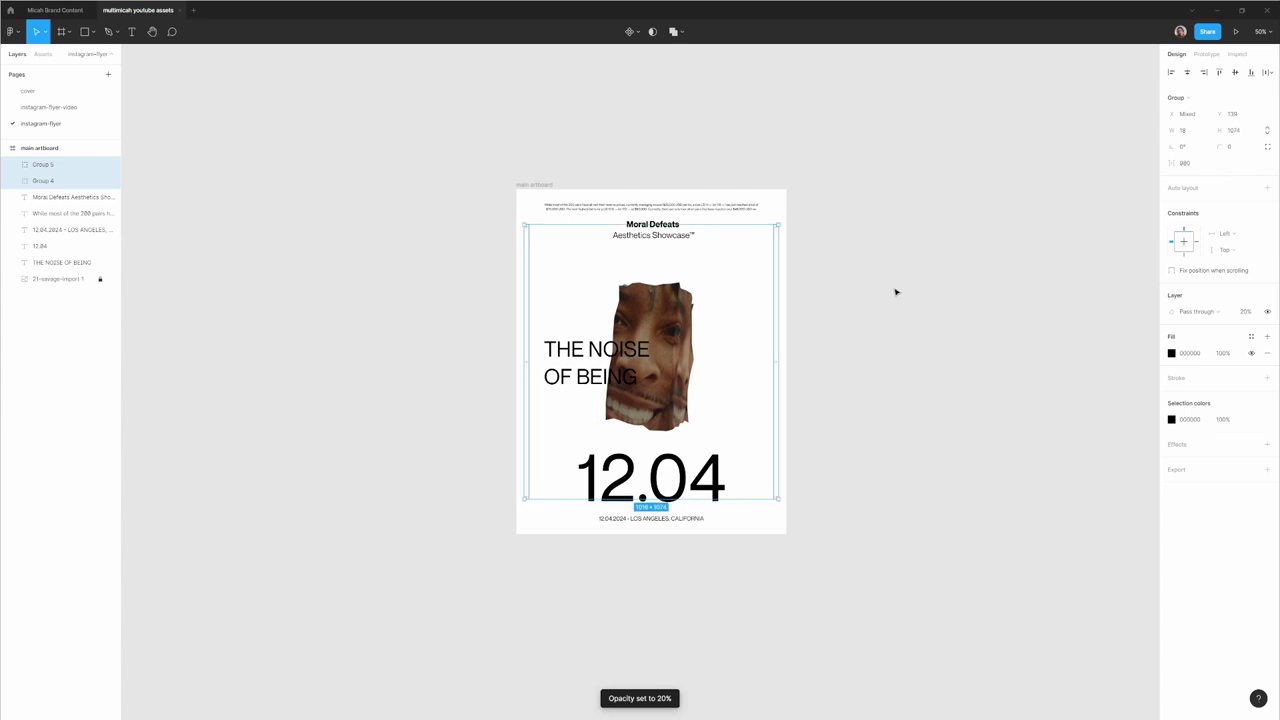
Group the two plus-sign columns and rename the group "crosses".
{"action": "key", "text": "ctrl+g"}
{"action": "key", "text": "ctrl+r"}
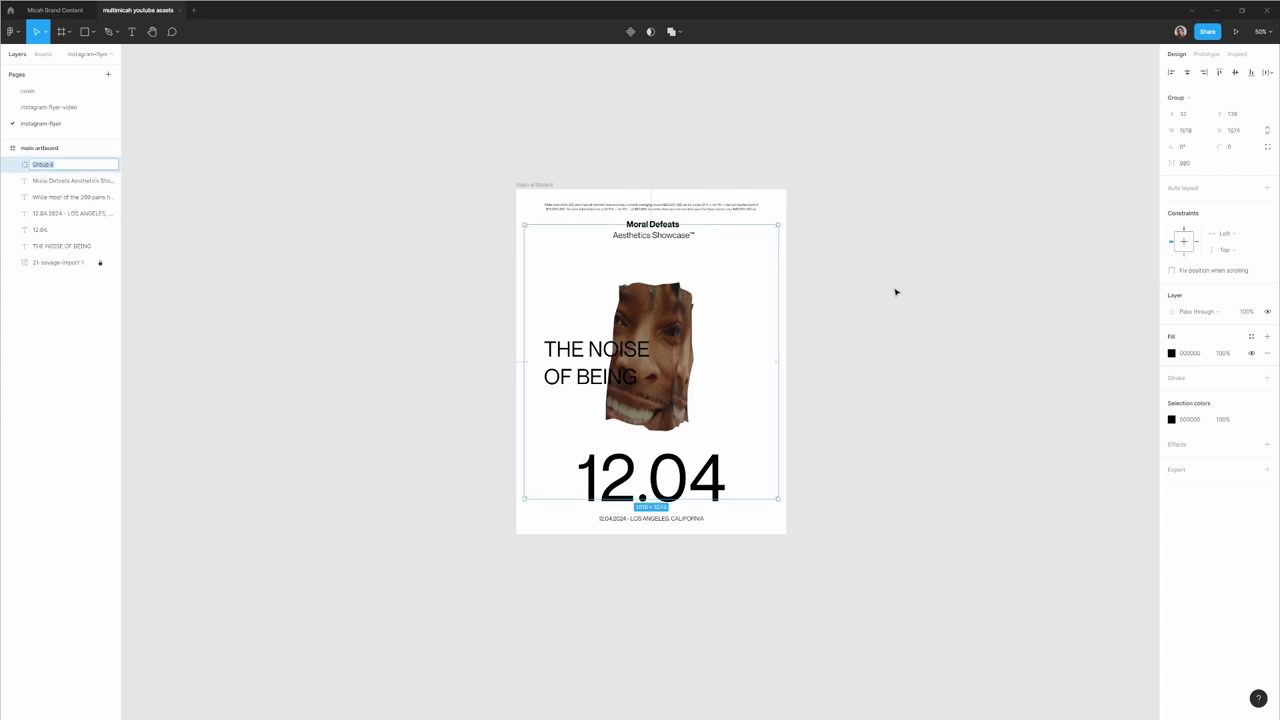
{"action": "type", "text": "dresses"}
{"action": "key", "text": "Return"}
{"action": "left_click", "coordinate": [895, 292]}
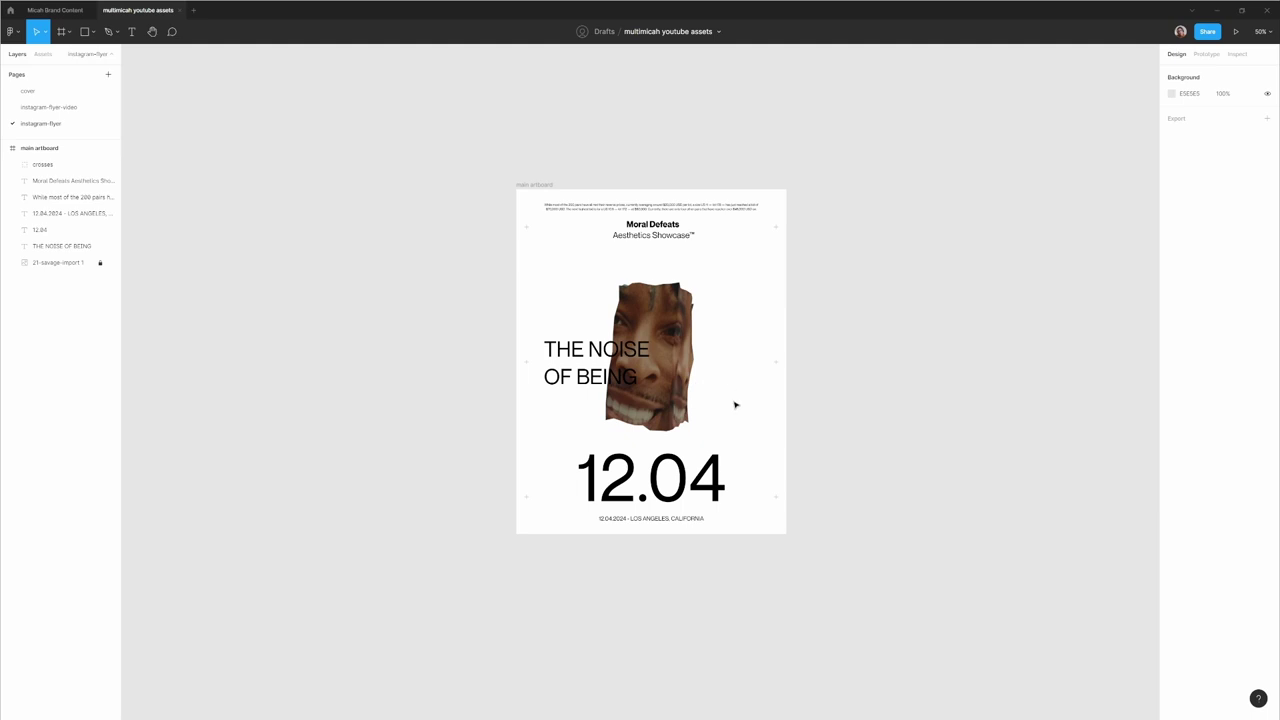
Show the layout grids and add a text layer reading "sponsred" beside the lower part of the portrait.
{"action": "key", "text": "ctrl+shift+4"}
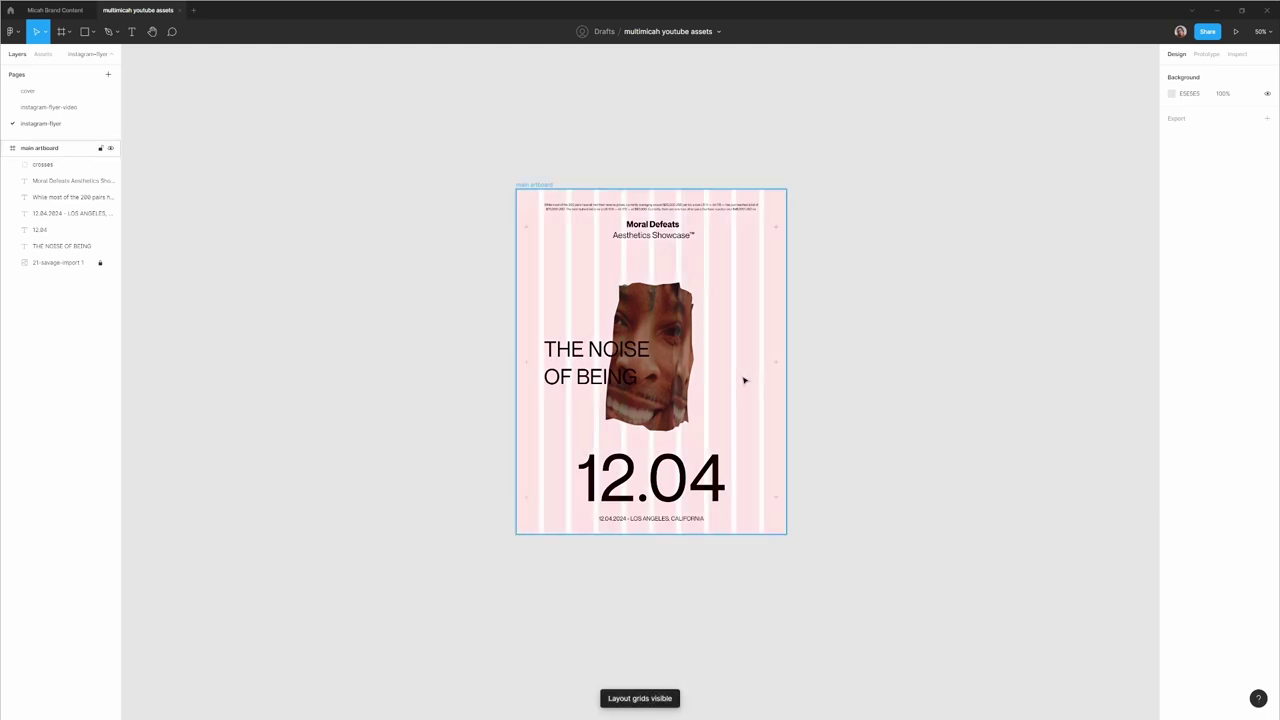
{"action": "key", "text": "shift+0"}
{"action": "scroll", "coordinate": [757, 380], "scroll_direction": "down", "scroll_amount": 2}
{"action": "scroll", "coordinate": [757, 380], "scroll_direction": "right", "scroll_amount": 3}
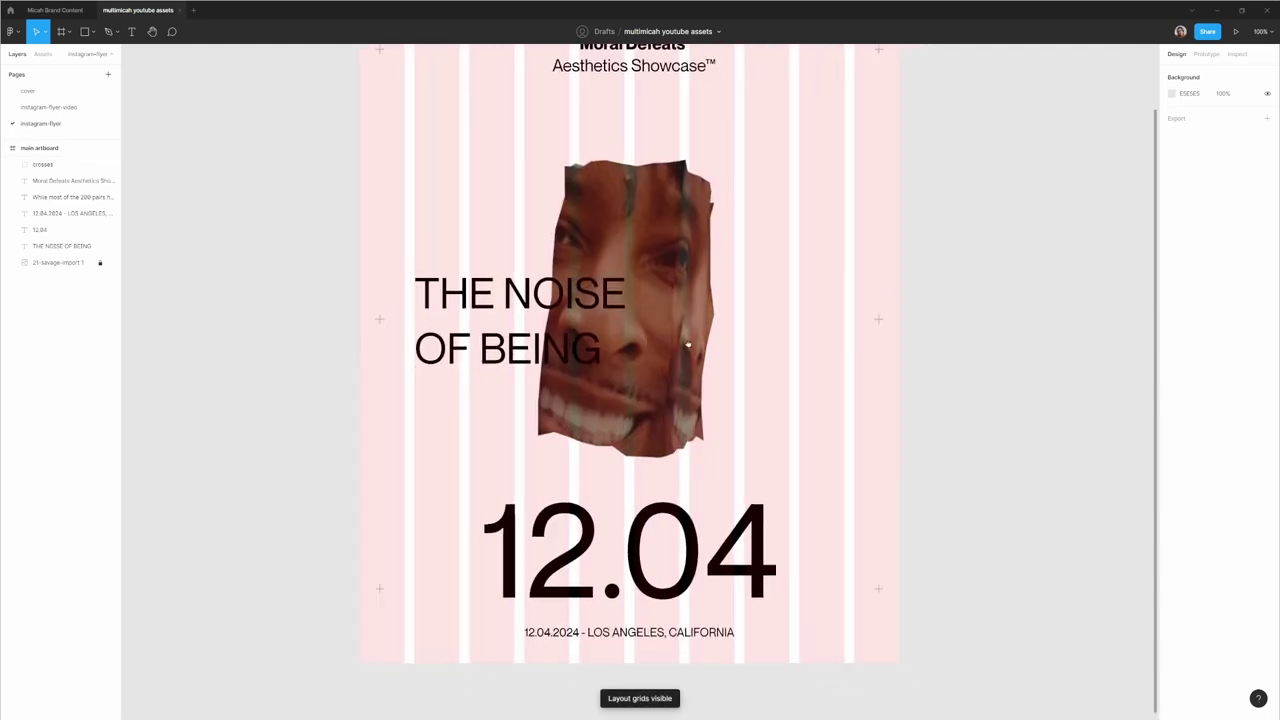
{"action": "key", "text": "t"}
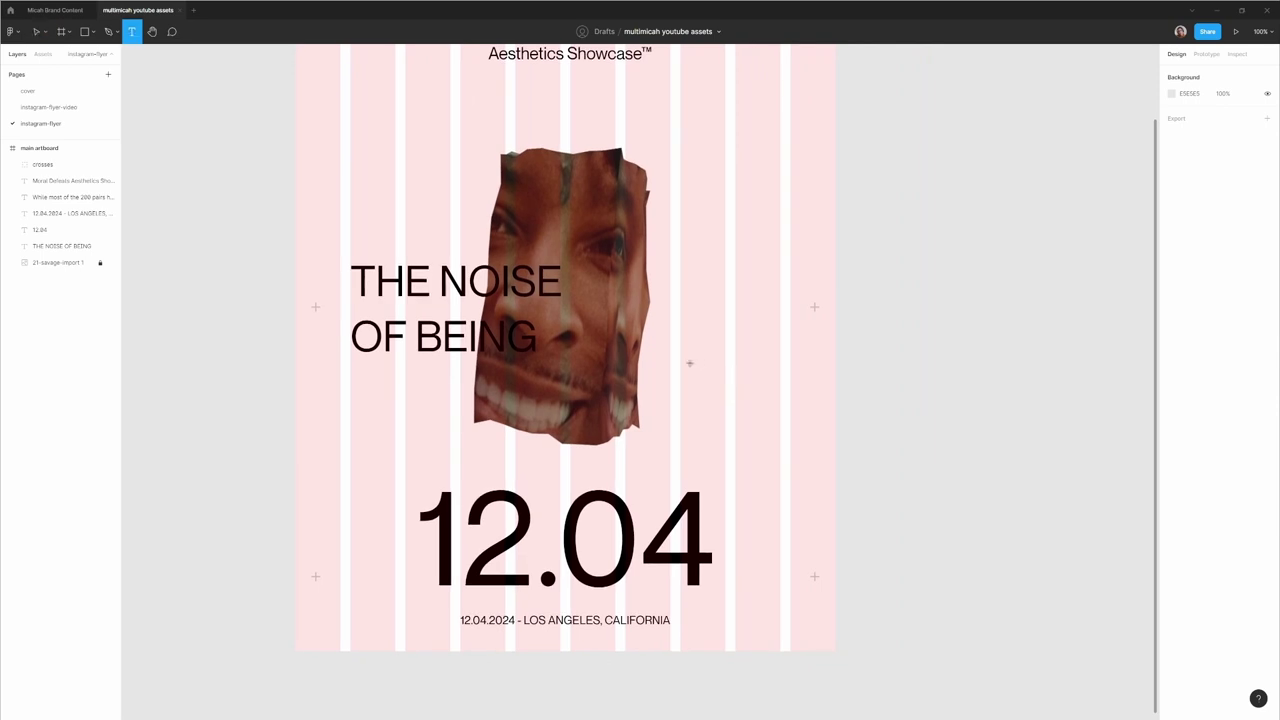
{"action": "left_click", "coordinate": [689, 363]}
{"action": "type", "text": "spons"}
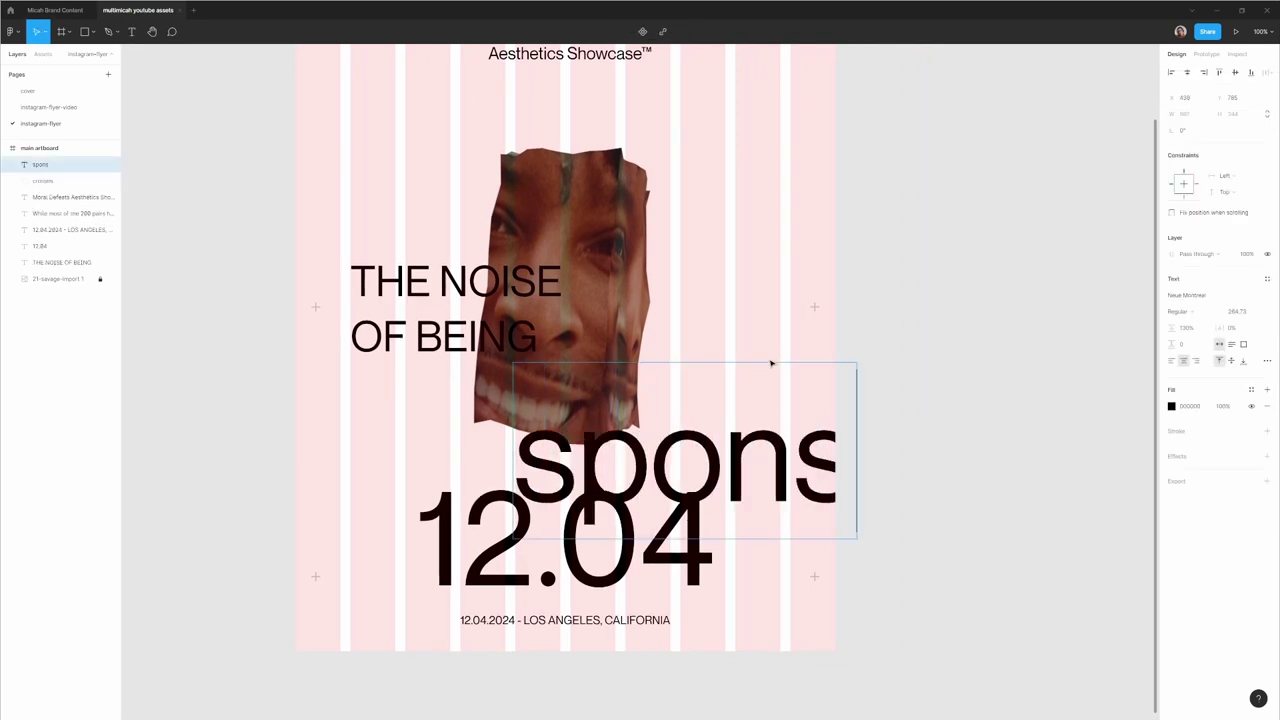
{"action": "type", "text": "red"}
Reduce the new text layer's font size to 16.
{"action": "key", "text": "ctrl+a"}
{"action": "left_click", "coordinate": [1248, 313]}
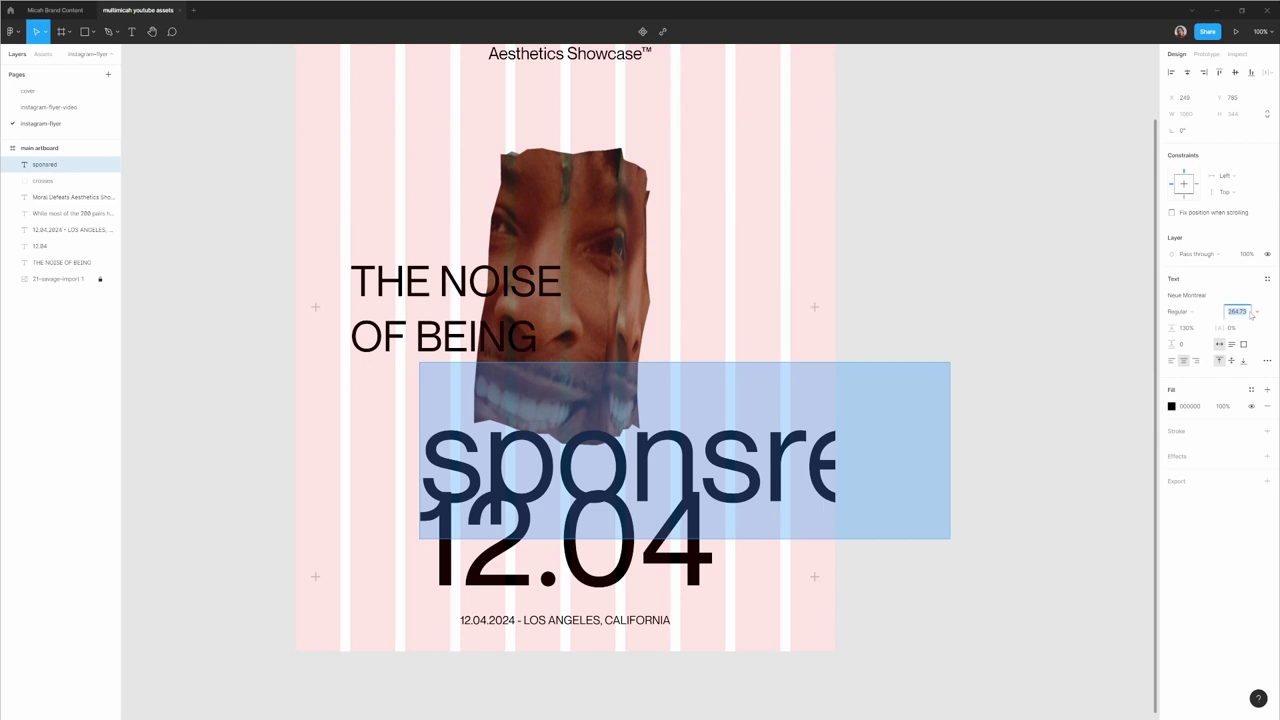
{"action": "key", "text": "shift+Down"}
{"action": "key", "text": "shift+Down"}
{"action": "key", "text": "shift+Down"}
{"action": "key", "text": "shift+Down"}
{"action": "key", "text": "shift+Down"}
{"action": "key", "text": "shift+Down"}
{"action": "key", "text": "shift+Down"}
{"action": "key", "text": "shift+Down"}
{"action": "key", "text": "shift+Down"}
{"action": "key", "text": "shift+Down"}
{"action": "key", "text": "shift+Down"}
{"action": "key", "text": "shift+Down"}
{"action": "key", "text": "shift+Down"}
{"action": "key", "text": "shift+Down"}
{"action": "key", "text": "shift+Down"}
{"action": "key", "text": "shift+Down"}
{"action": "key", "text": "shift+Down"}
{"action": "key", "text": "shift+Down"}
{"action": "key", "text": "shift+Down"}
{"action": "key", "text": "shift+Down"}
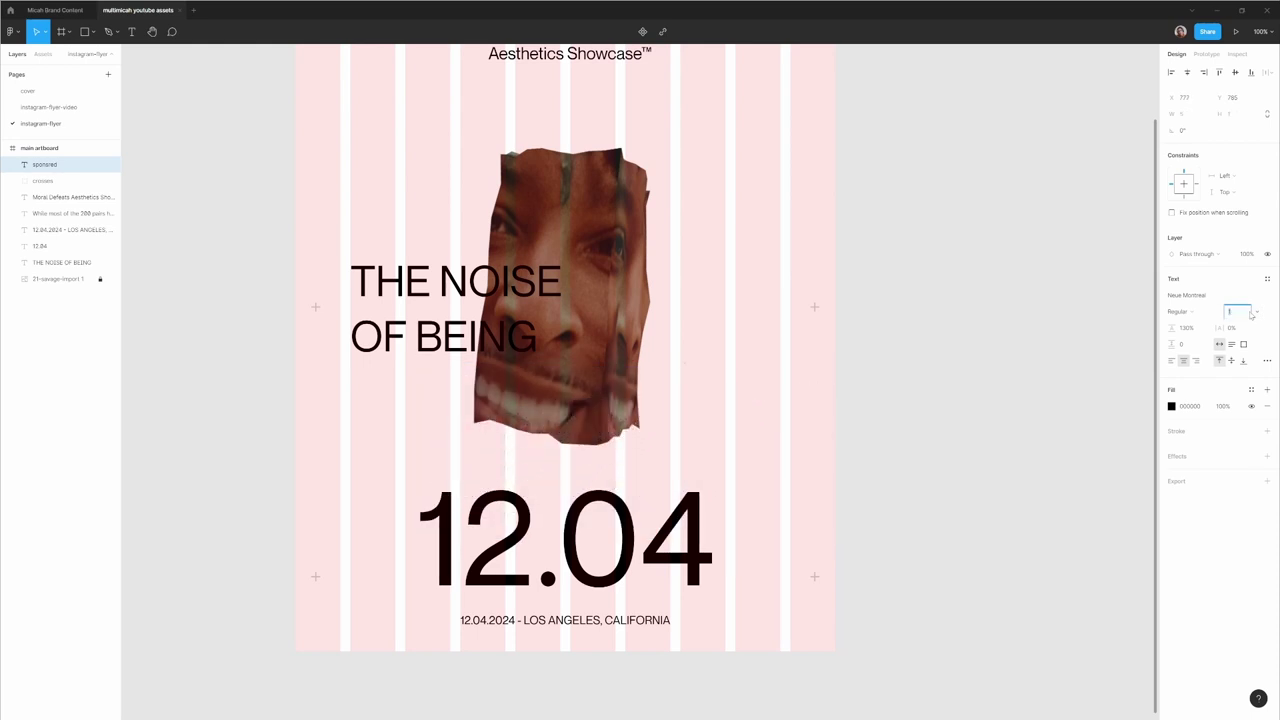
{"action": "key", "text": "Up"}
{"action": "key", "text": "Up"}
{"action": "key", "text": "Up"}
{"action": "key", "text": "Up"}
{"action": "key", "text": "Up"}
{"action": "key", "text": "Up"}
{"action": "key", "text": "Up"}
{"action": "key", "text": "Up"}
{"action": "key", "text": "Up"}
{"action": "key", "text": "Up"}
{"action": "key", "text": "Escape"}
Shift the small text slightly and reword it to "sponsored by" with "hypebeast, gucci, off-white" on the second line.
{"action": "left_click_drag", "start_coordinate": [681, 372], "coordinate": [708, 370]}
{"action": "double_click", "coordinate": [700, 368]}
{"action": "type", "text": "s"}
{"action": "double_click", "coordinate": [690, 368]}
{"action": "type", "text": "sponsored by"}
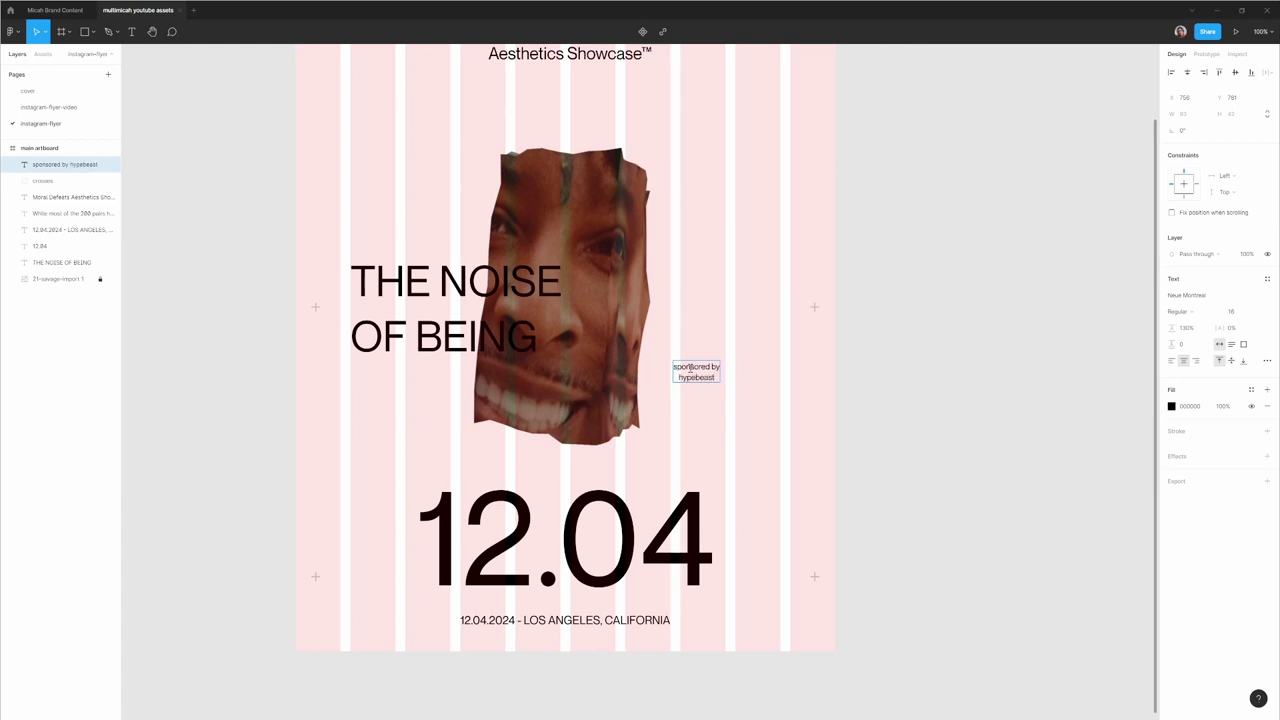
{"action": "type", "text": ", gucci"}
{"action": "type", "text": ", off-white"}
Left-align the sponsor text and move it to start on the grid column edge right of the portrait, at X 770.
{"action": "key", "text": "ctrl+a"}
{"action": "key", "text": "Escape"}
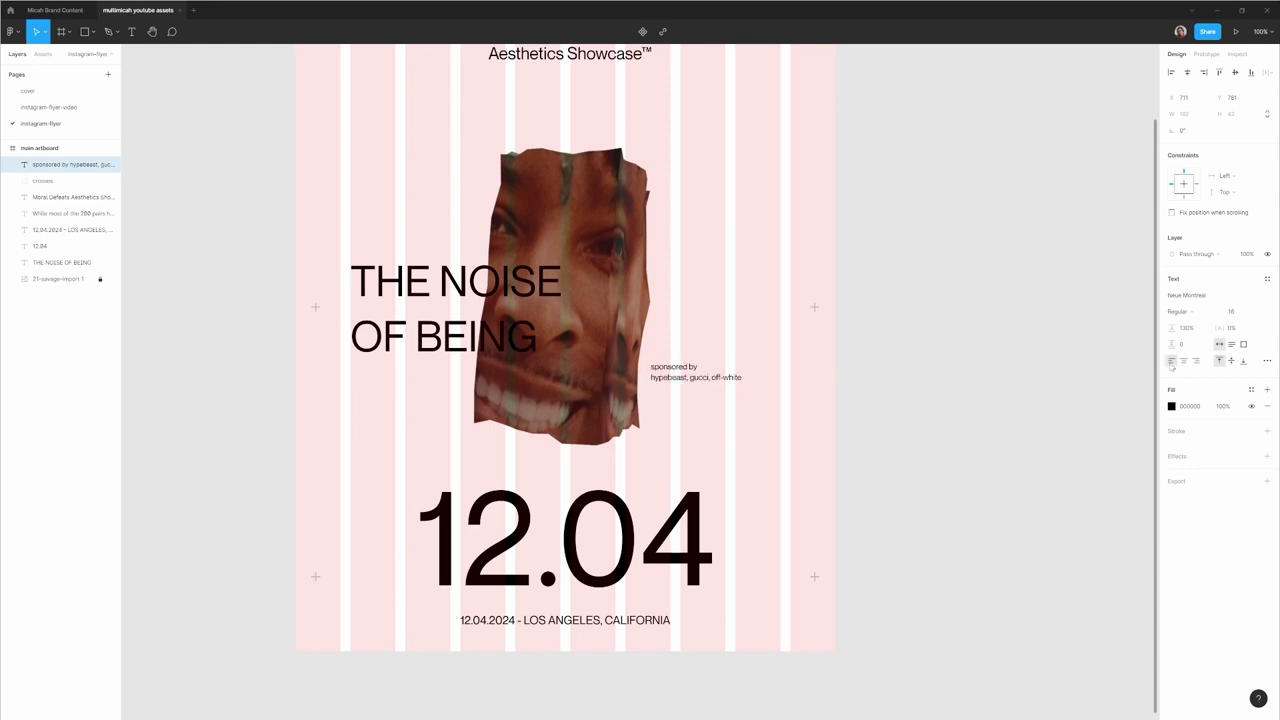
{"action": "left_click_drag", "start_coordinate": [717, 371], "coordinate": [733, 374]}
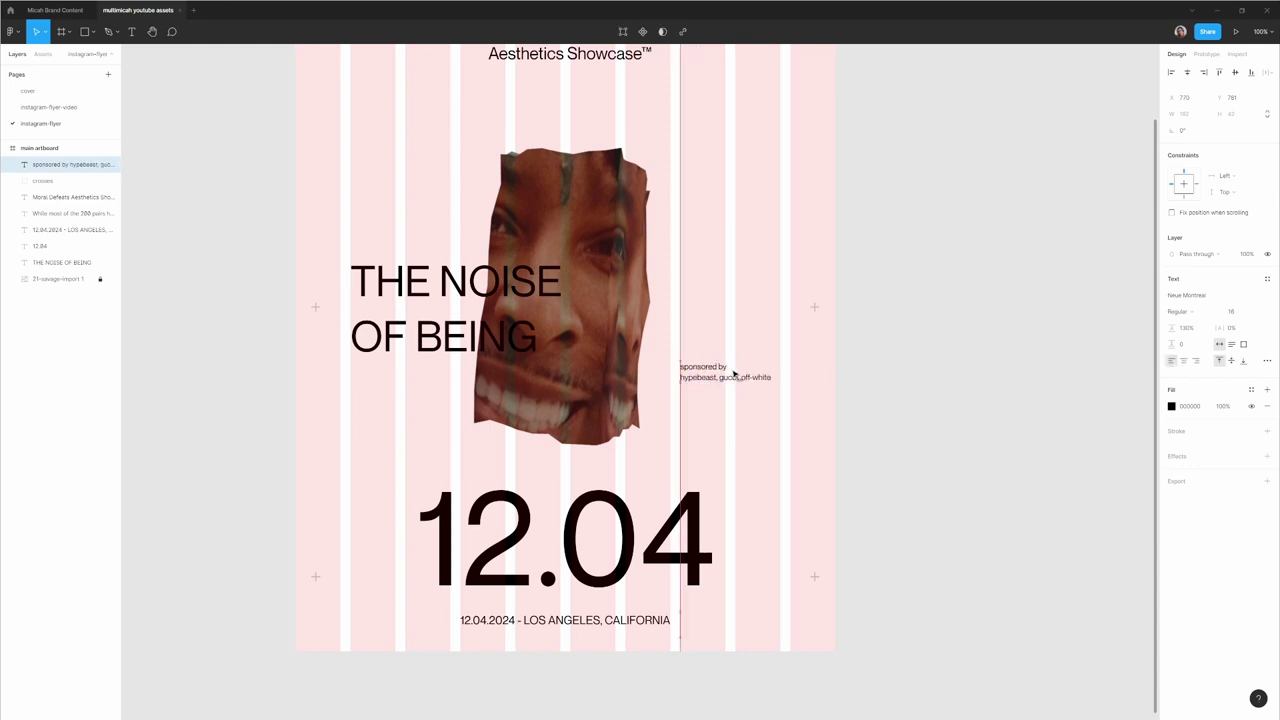
{"action": "left_click", "coordinate": [957, 371]}
Hide the layout grids and check the whole flyer with the artboard fitted in view.
{"action": "key", "text": "ctrl+minus"}
{"action": "key", "text": "ctrl+minus"}
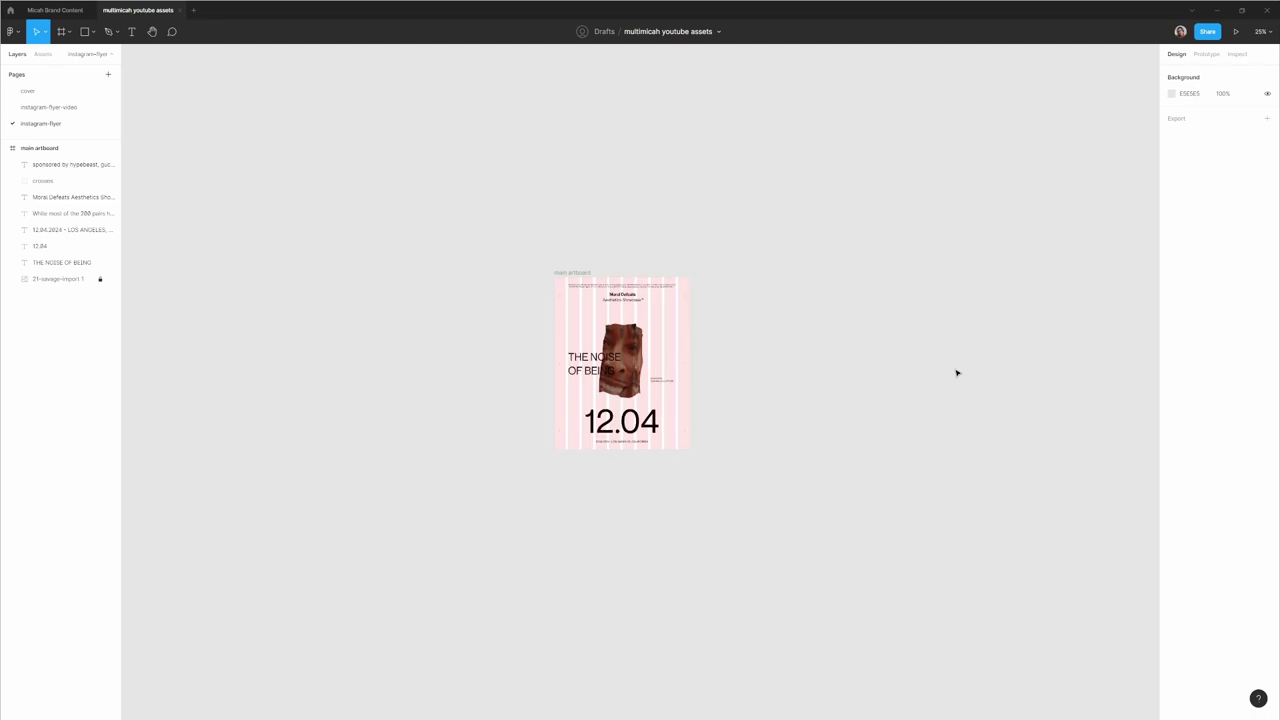
{"action": "left_click", "coordinate": [586, 277]}
{"action": "key", "text": "shift+2"}
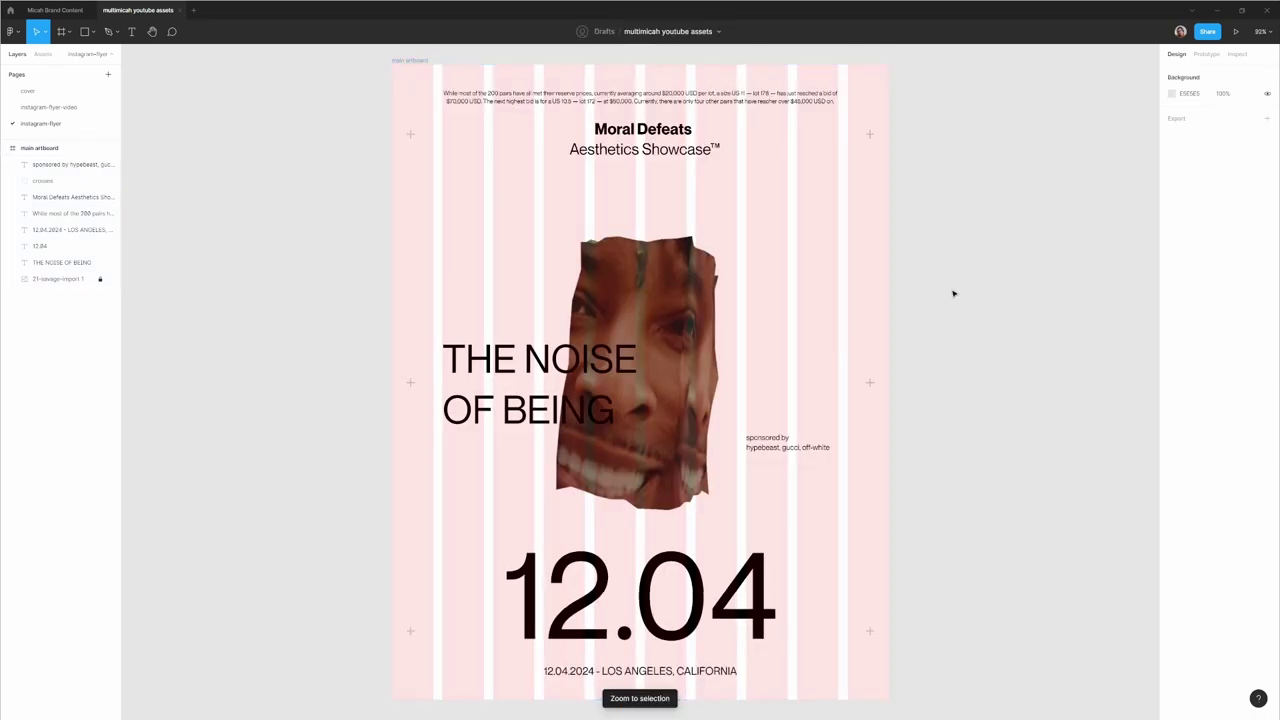
{"action": "key", "text": "ctrl+shift+4"}
{"action": "left_click", "coordinate": [993, 370]}
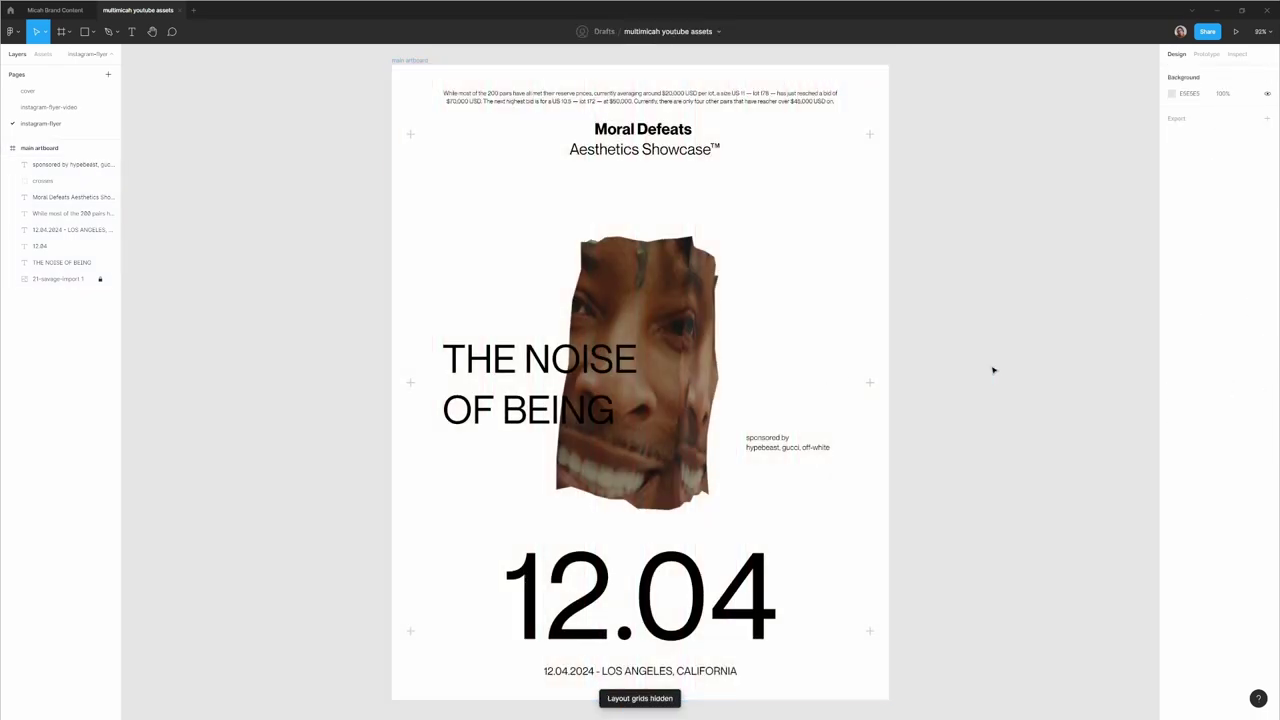
Remove "gucci" from the sponsor text so its second line reads "hypebeast & off-white".
{"action": "left_click", "coordinate": [808, 448]}
{"action": "double_click", "coordinate": [802, 447]}
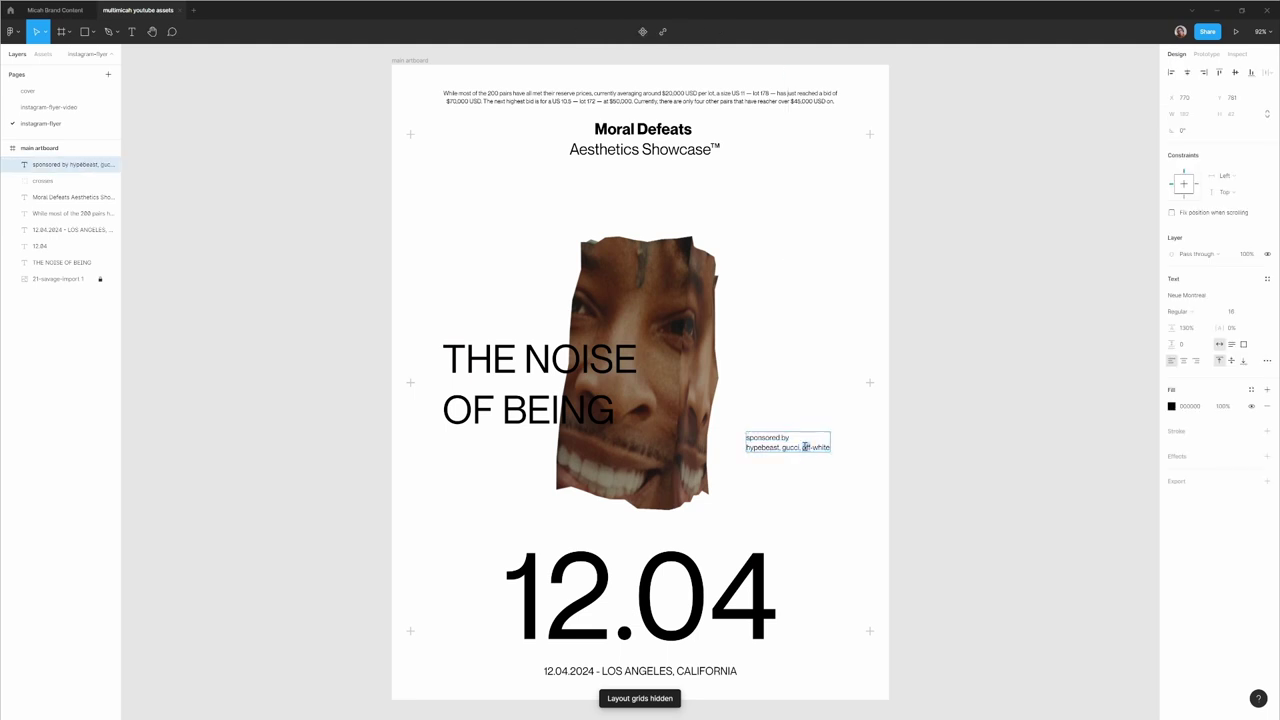
{"action": "left_click_drag", "start_coordinate": [802, 447], "coordinate": [830, 447]}
{"action": "double_click", "coordinate": [792, 447]}
{"action": "key", "text": "BackSpace"}
{"action": "key", "text": "BackSpace"}
{"action": "key", "text": "BackSpace"}
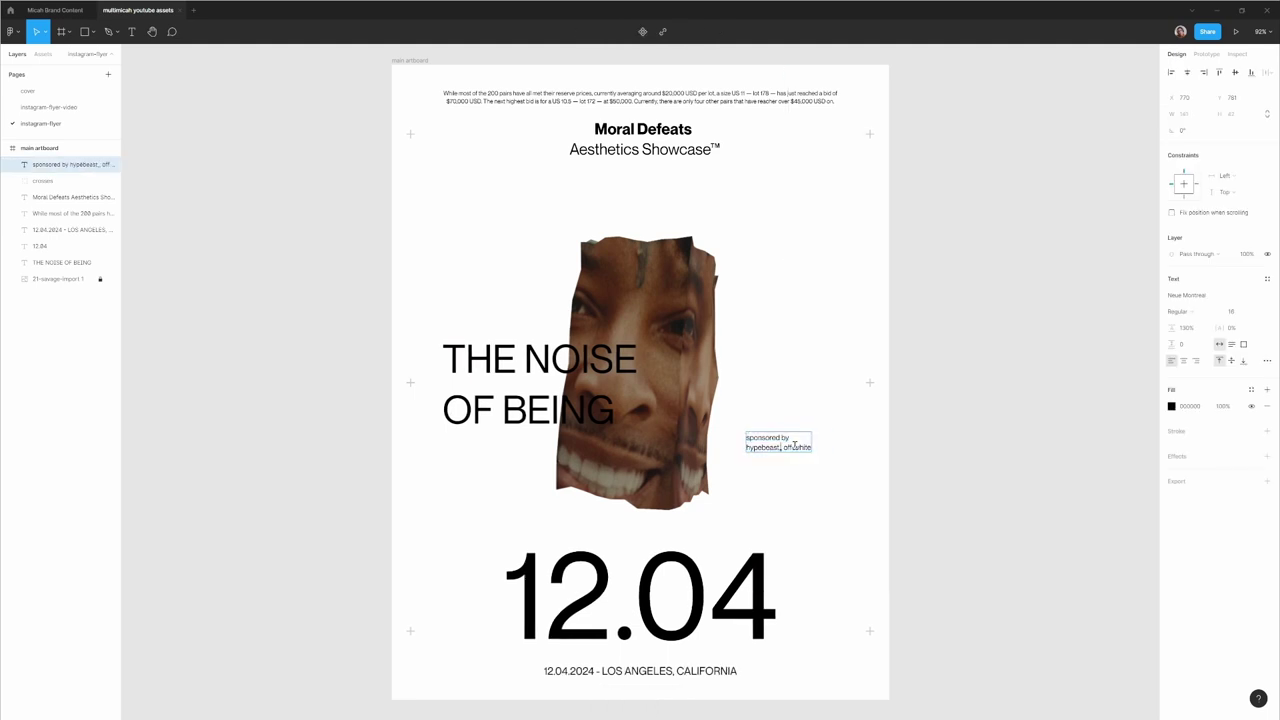
{"action": "key", "text": "BackSpace"}
{"action": "type", "text": "&"}
{"action": "key", "text": "Escape"}
{"action": "left_click", "coordinate": [952, 417]}
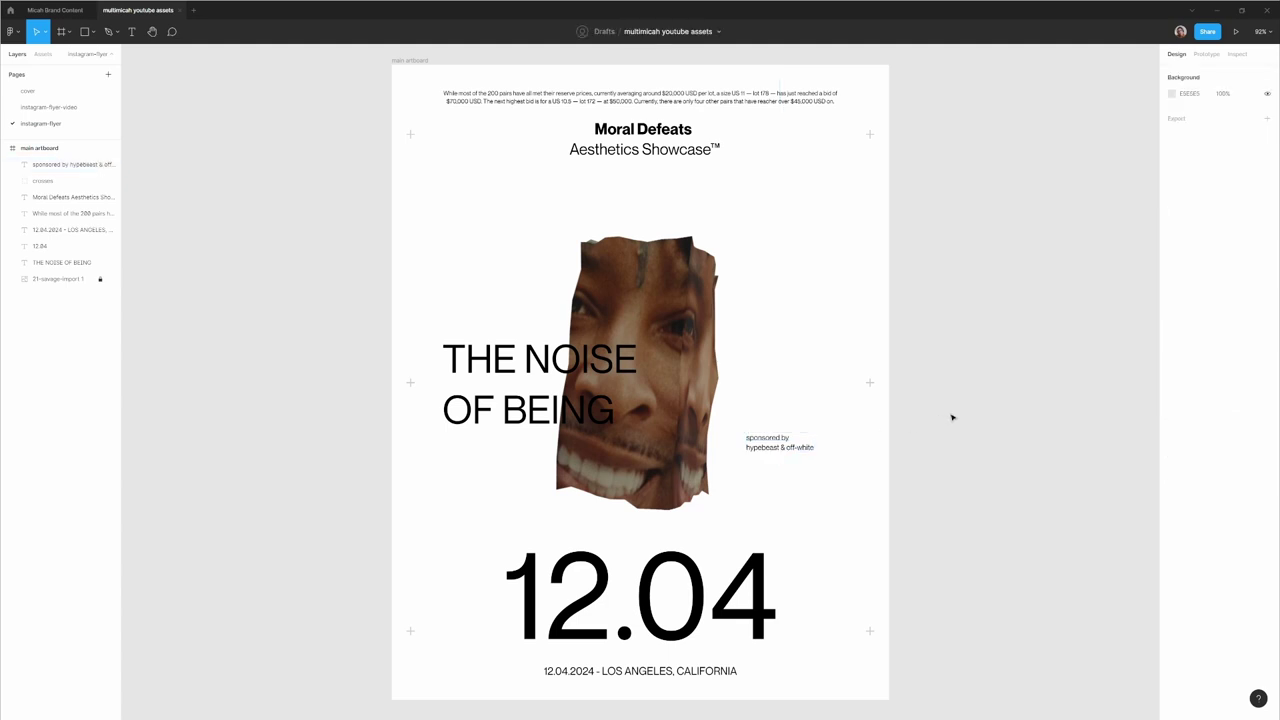
Narrow the sponsor text box to one grid column, 90 wide, with the layout grids shown, and hide the grids again.
{"action": "key", "text": "shift+g"}
{"action": "left_click", "coordinate": [812, 441]}
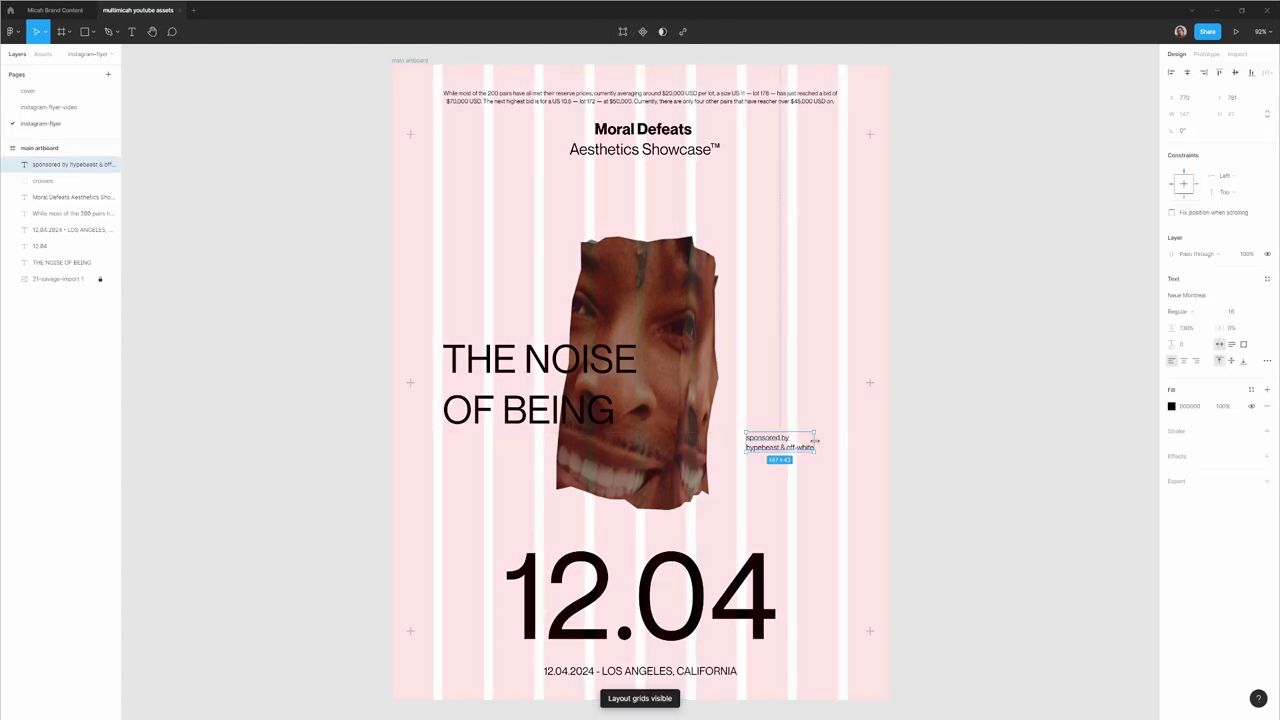
{"action": "left_click_drag", "start_coordinate": [814, 440], "coordinate": [788, 441]}
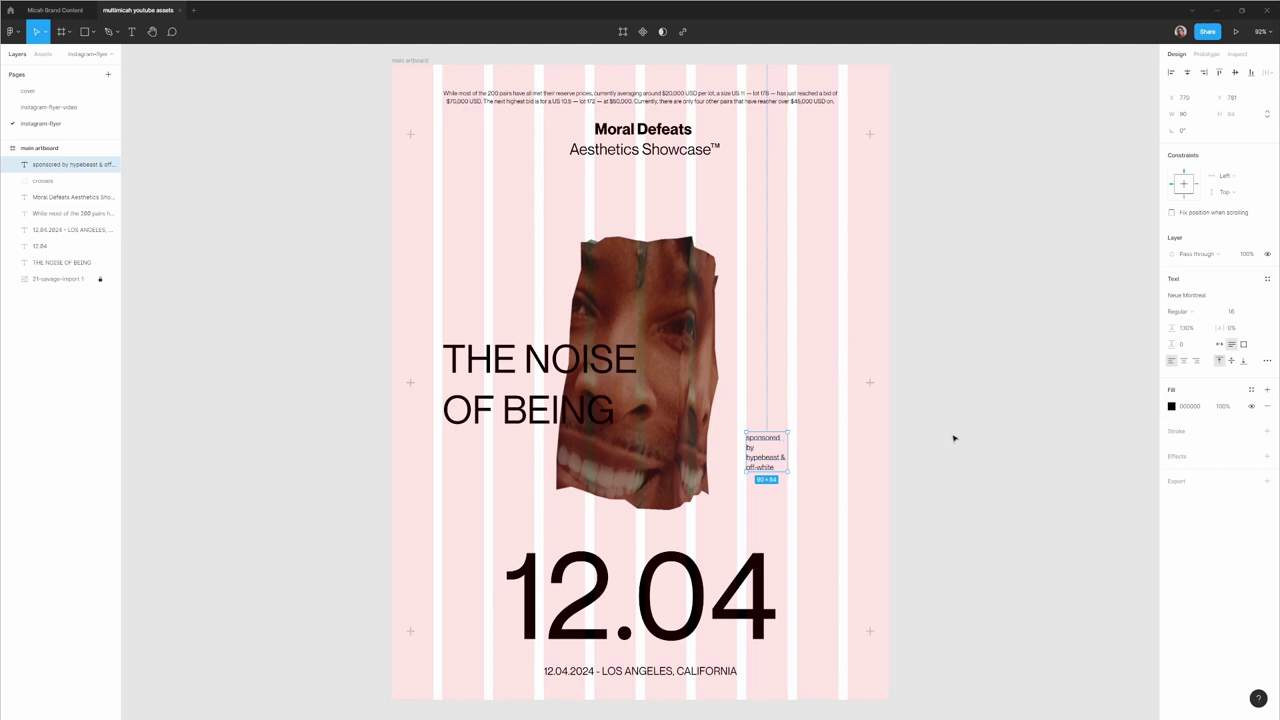
{"action": "left_click", "coordinate": [953, 438]}
{"action": "key", "text": "shift+g"}
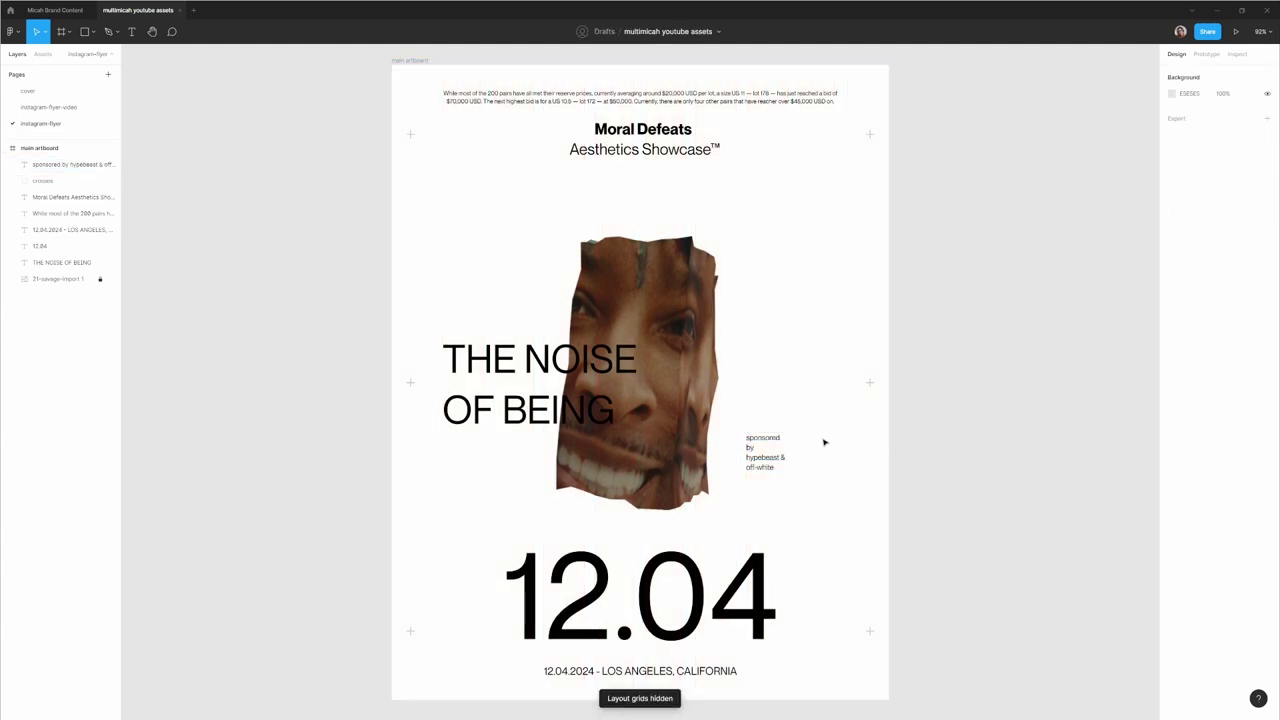
Move the sponsor text one grid column to the right using the layout grids, and hide the grids again.
{"action": "key", "text": "shift+g"}
{"action": "left_click_drag", "start_coordinate": [768, 450], "coordinate": [819, 453]}
{"action": "left_click", "coordinate": [963, 438]}
{"action": "key", "text": "shift+g"}
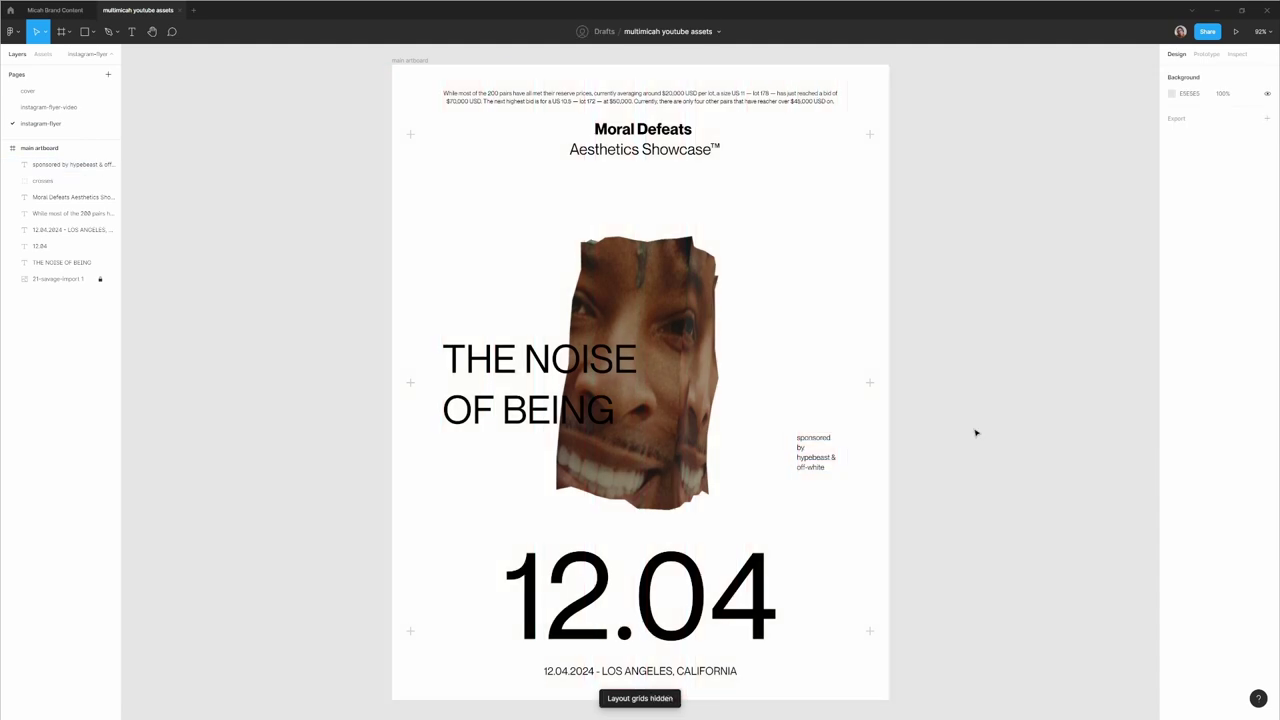
Change the main artboard's fill color to red, FF0000.
{"action": "key", "text": "ctrl+minus"}
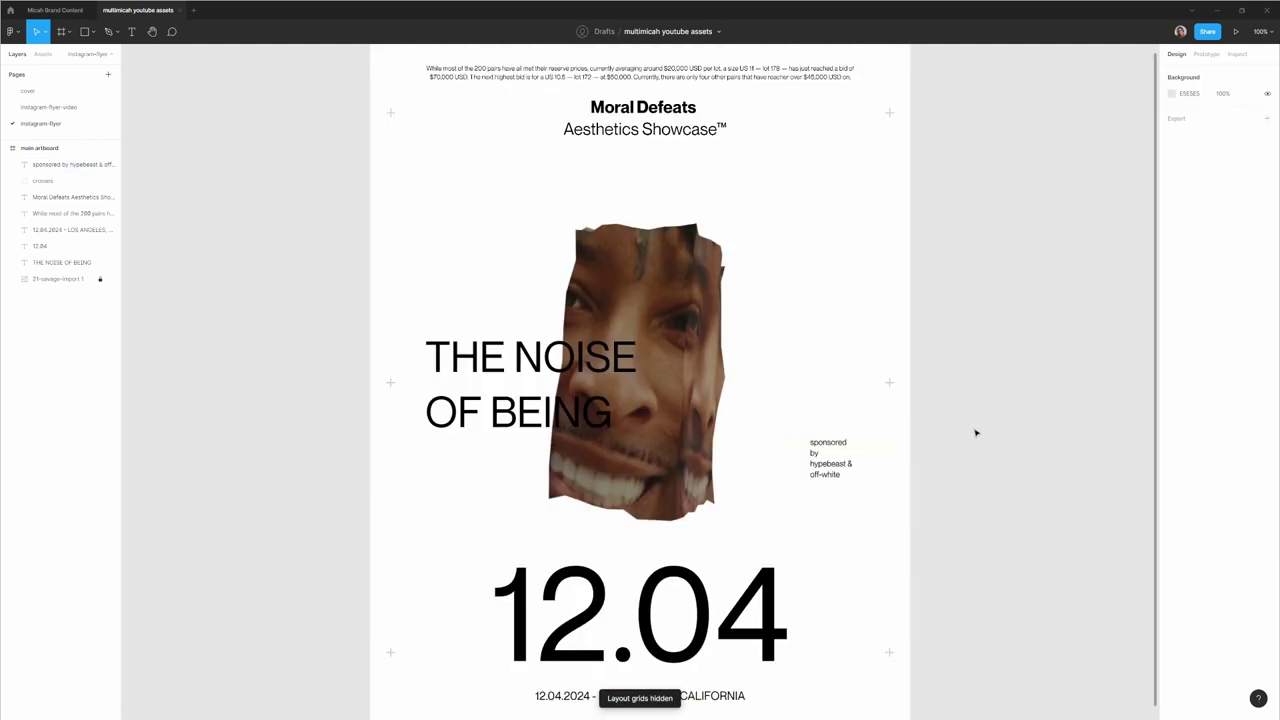
{"action": "key", "text": "shift+0"}
{"action": "key", "text": "ctrl+minus"}
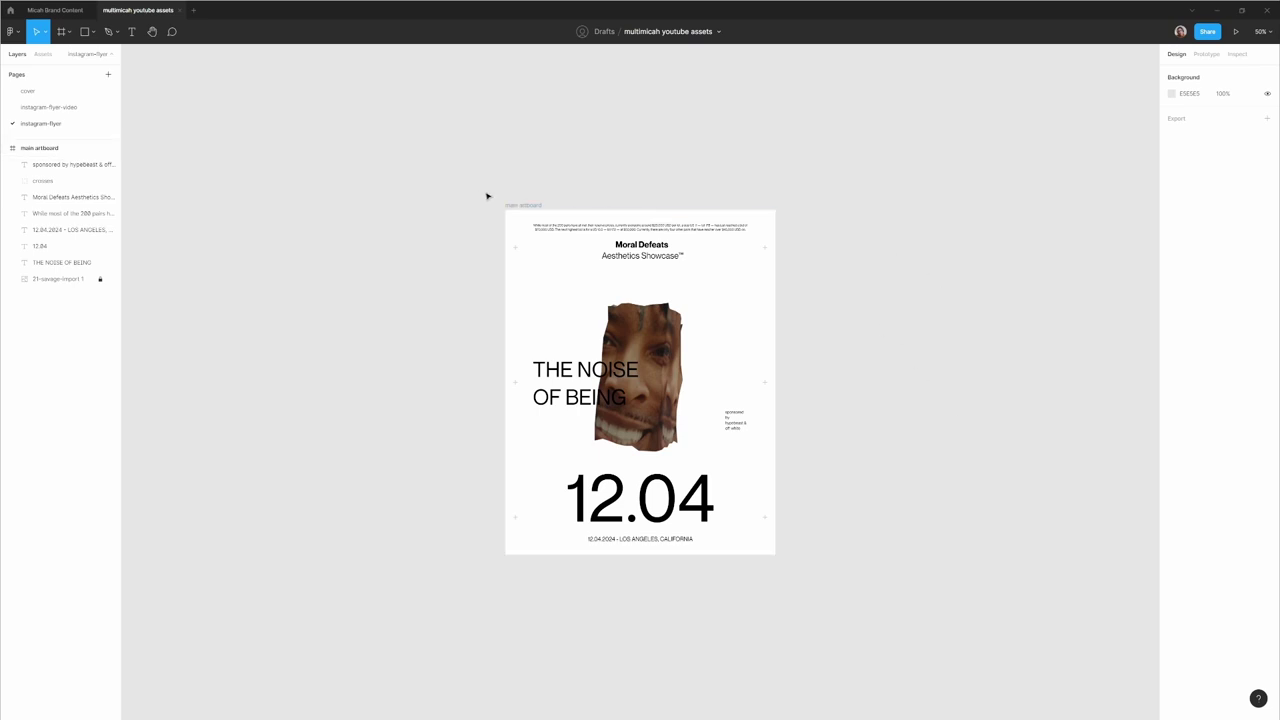
{"action": "left_click", "coordinate": [535, 207]}
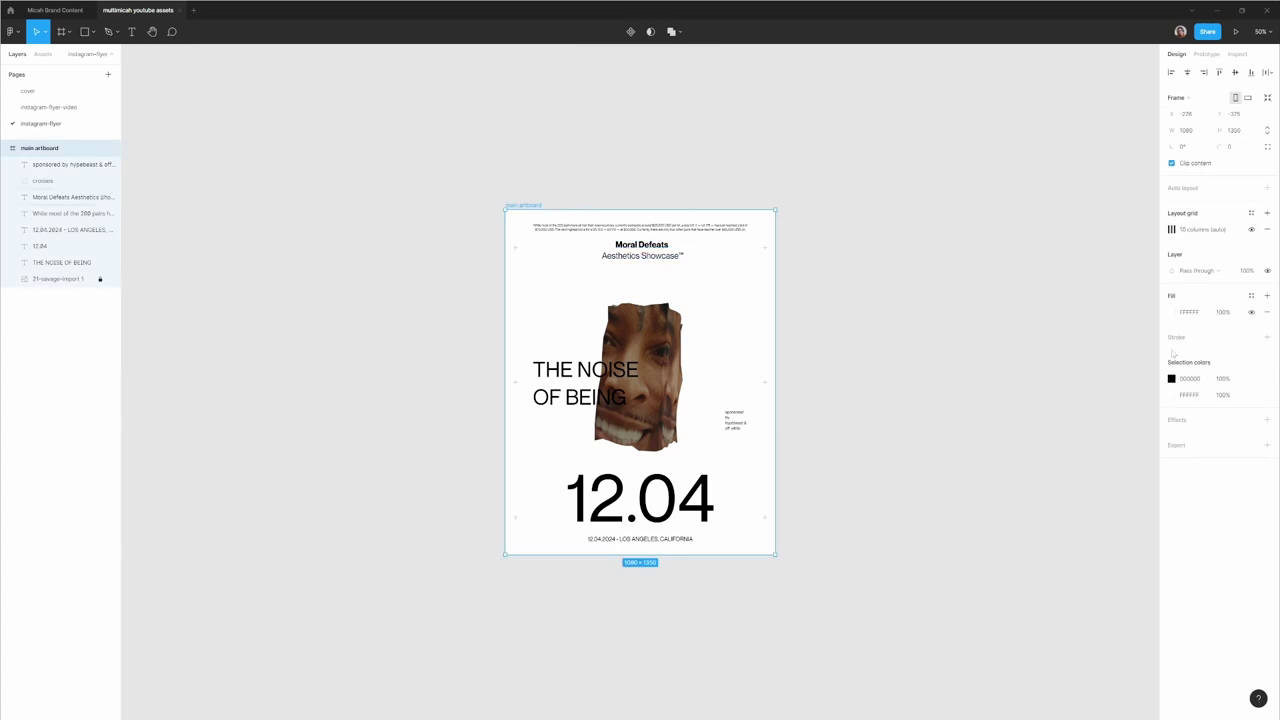
{"action": "left_click", "coordinate": [1174, 313]}
{"action": "mouse_move", "coordinate": [1130, 347]}
{"action": "left_mouse_down"}
{"action": "mouse_move", "coordinate": [1131, 335]}
{"action": "mouse_move", "coordinate": [1177, 336]}
{"action": "mouse_move", "coordinate": [1183, 514]}
{"action": "mouse_move", "coordinate": [1215, 292]}
{"action": "left_mouse_up"}
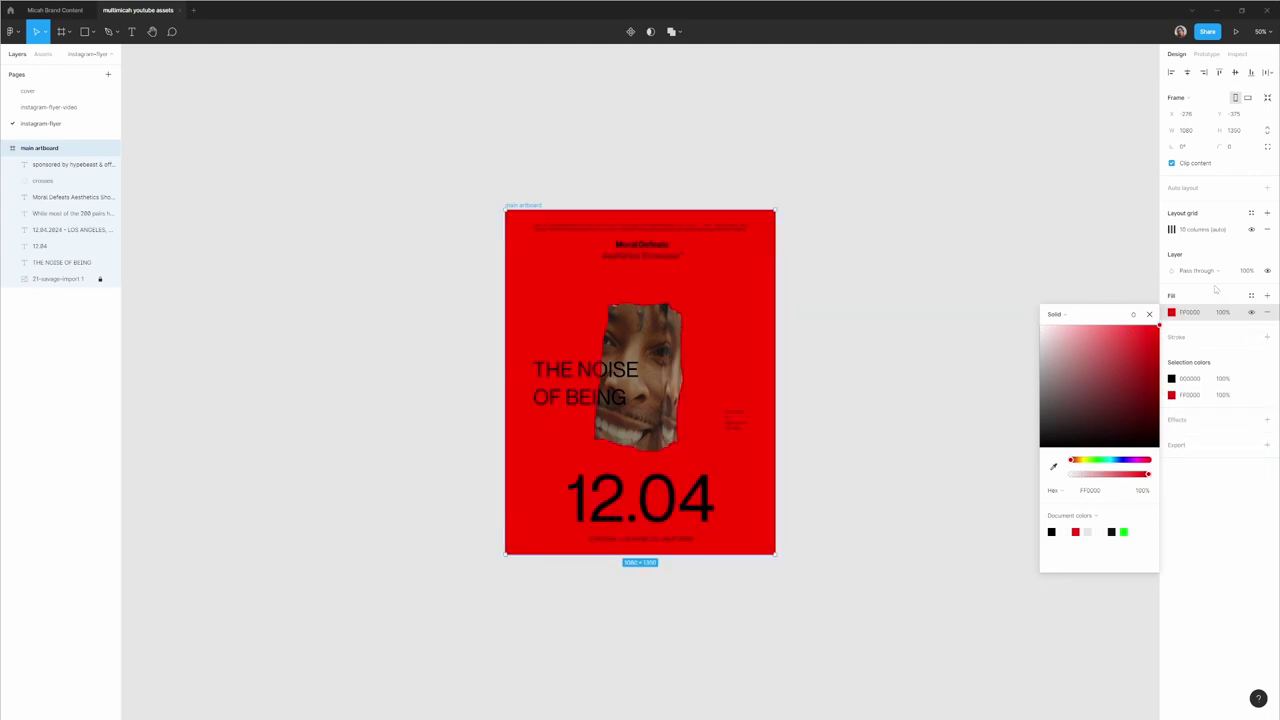
Undo the red fill on the main artboard and duplicate the white artboard beside the original.
{"action": "key", "text": "ctrl+z"}
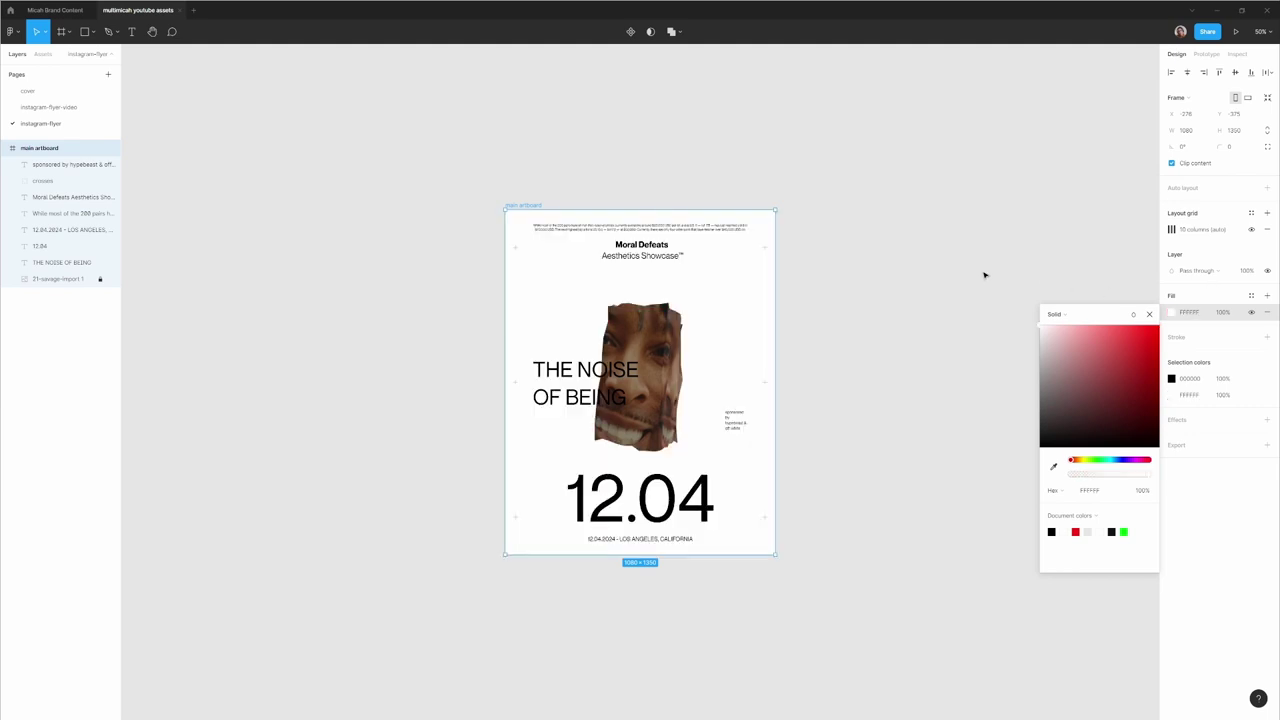
{"action": "left_click", "coordinate": [984, 275]}
{"action": "left_click", "coordinate": [507, 205]}
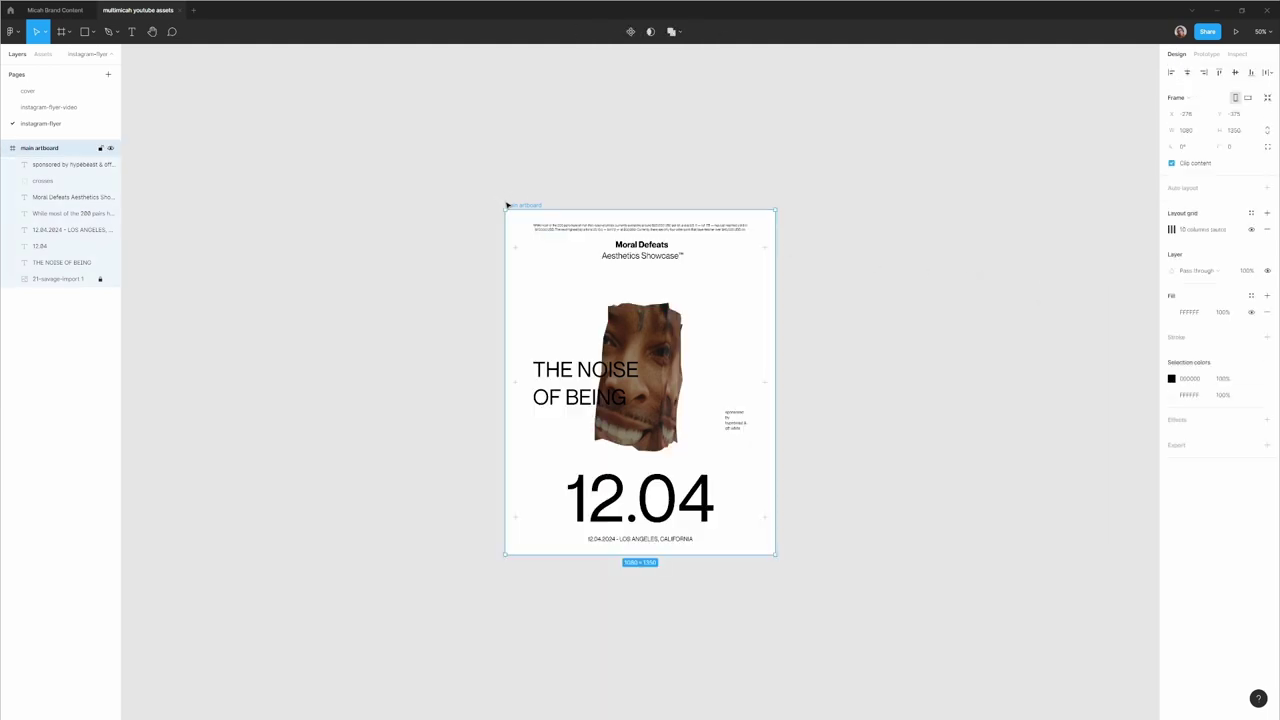
{"action": "left_click", "coordinate": [686, 137]}
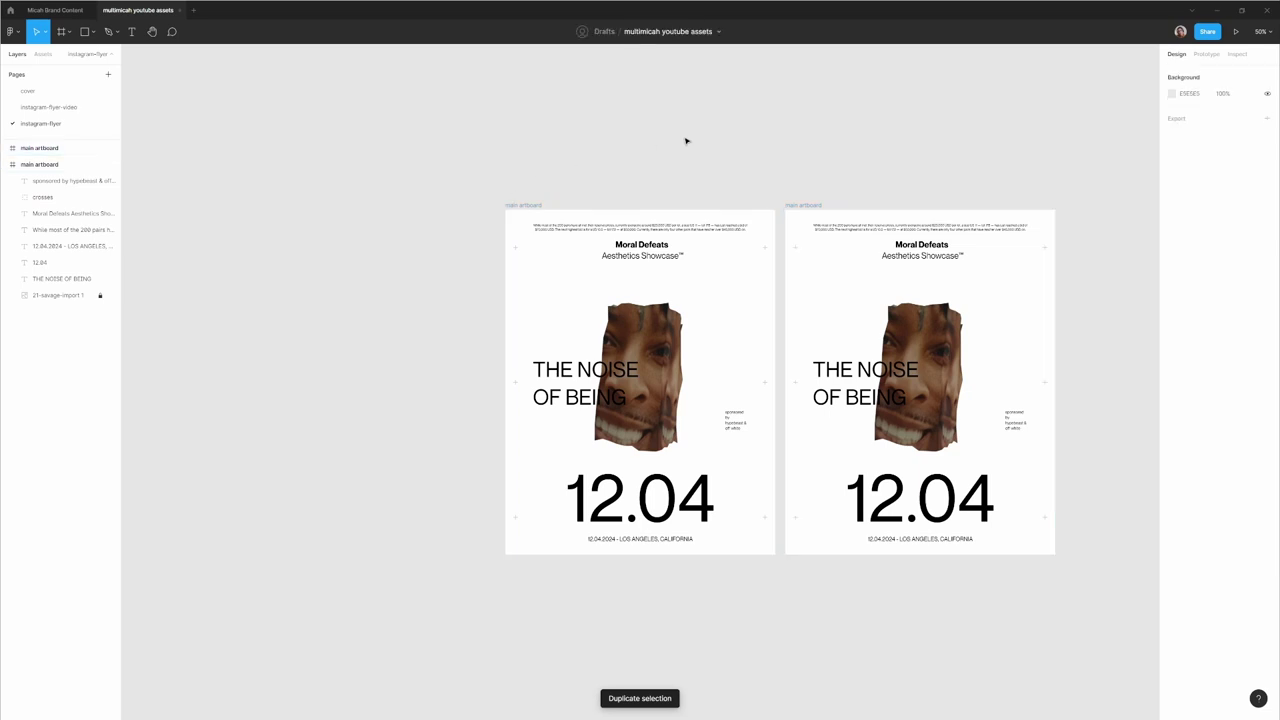
{"action": "scroll", "coordinate": [683, 160], "scroll_direction": "right", "scroll_amount": 5}
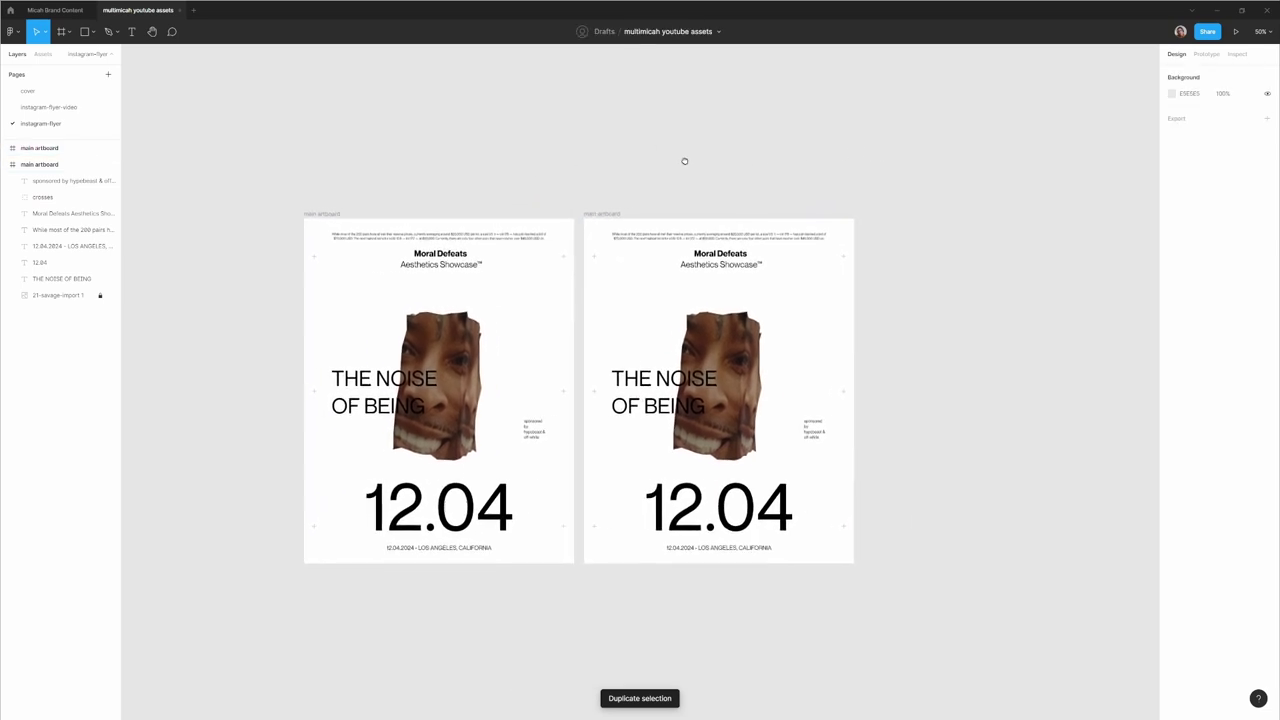
Set the duplicated artboard's fill color to red, FF0000.
{"action": "left_click", "coordinate": [589, 216]}
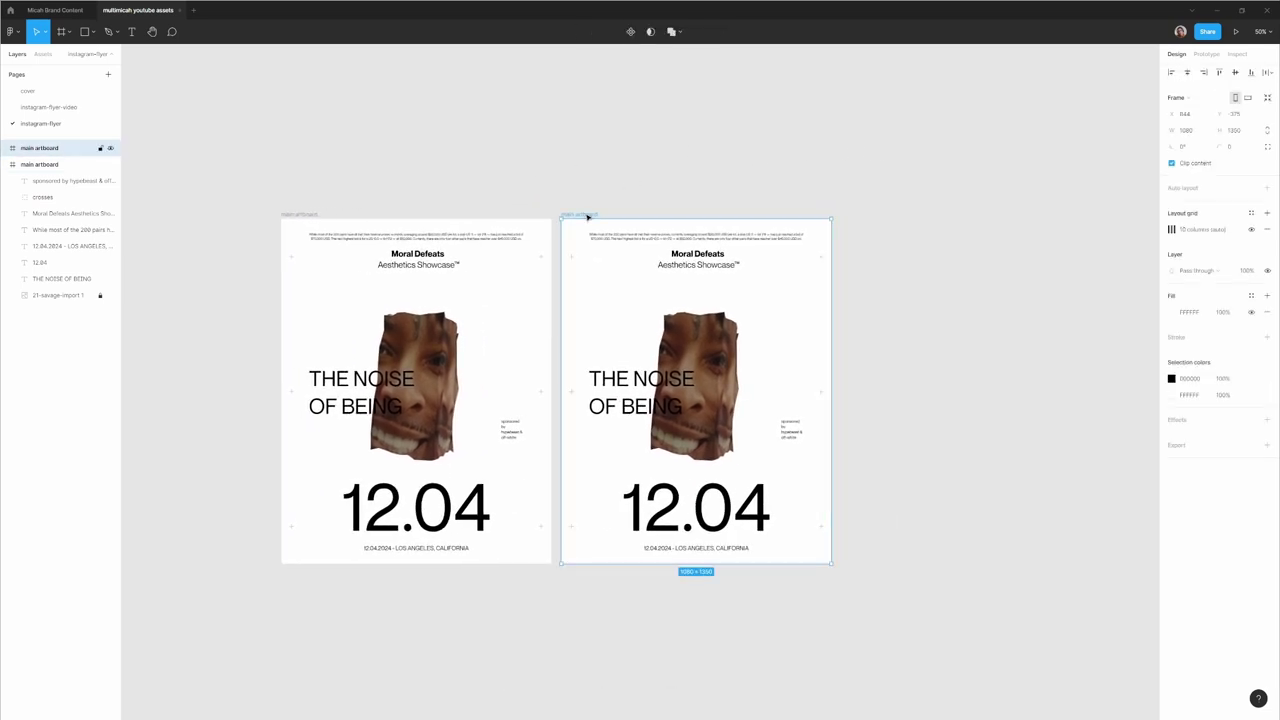
{"action": "left_click", "coordinate": [1173, 313]}
{"action": "left_click", "coordinate": [1157, 327]}
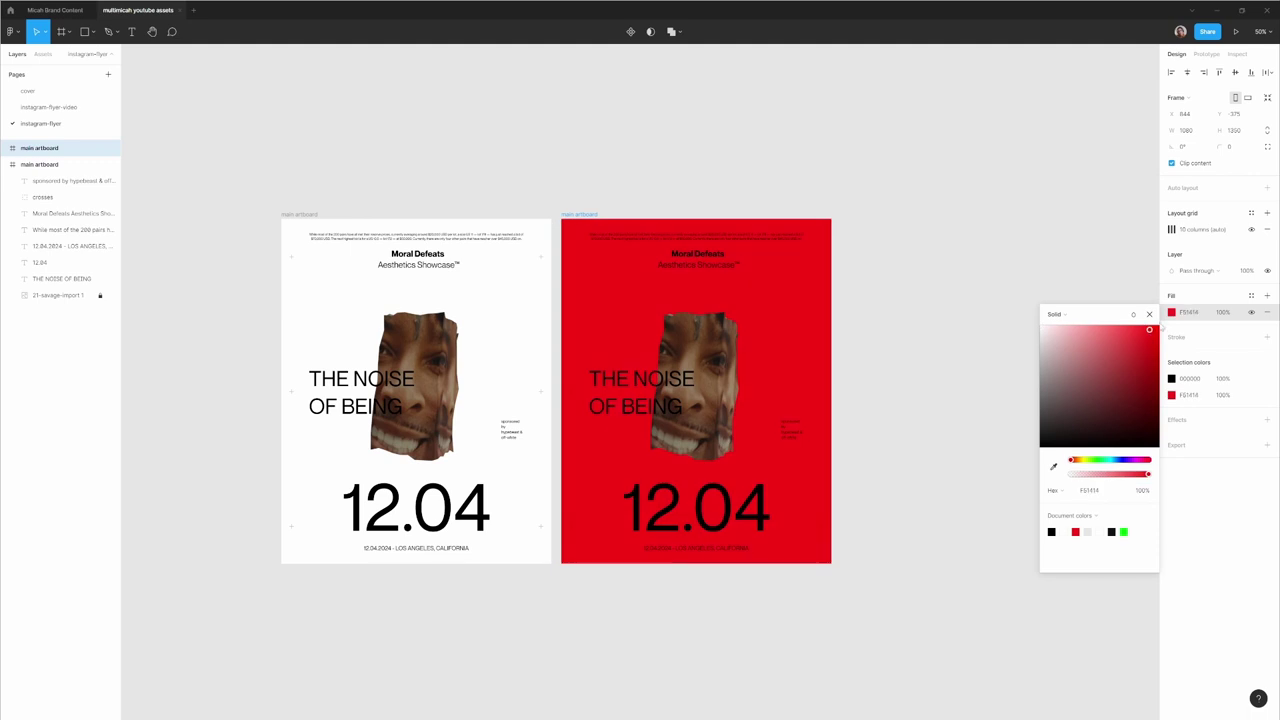
{"action": "left_click", "coordinate": [1019, 250]}
Change all black elements in the red artboard to white, FFFFFF, through its selection colors.
{"action": "left_click", "coordinate": [577, 215]}
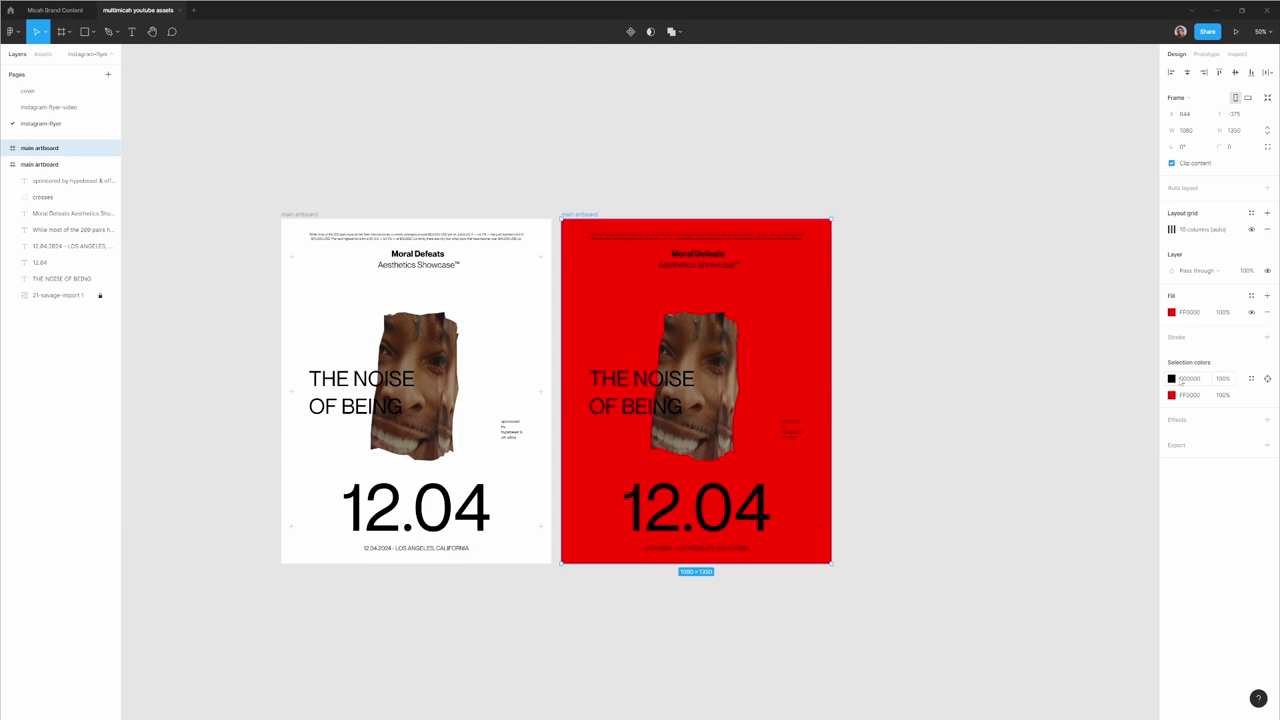
{"action": "left_click", "coordinate": [1176, 381]}
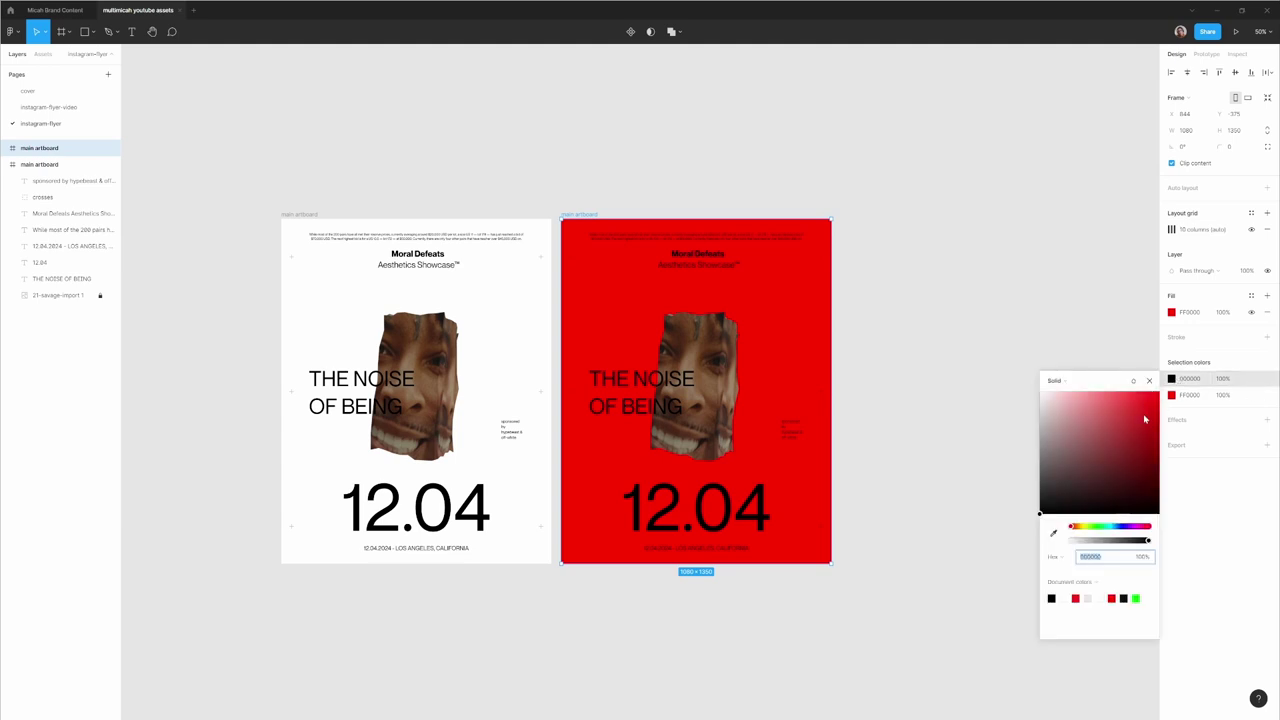
{"action": "left_click_drag", "start_coordinate": [1145, 420], "coordinate": [1026, 368]}
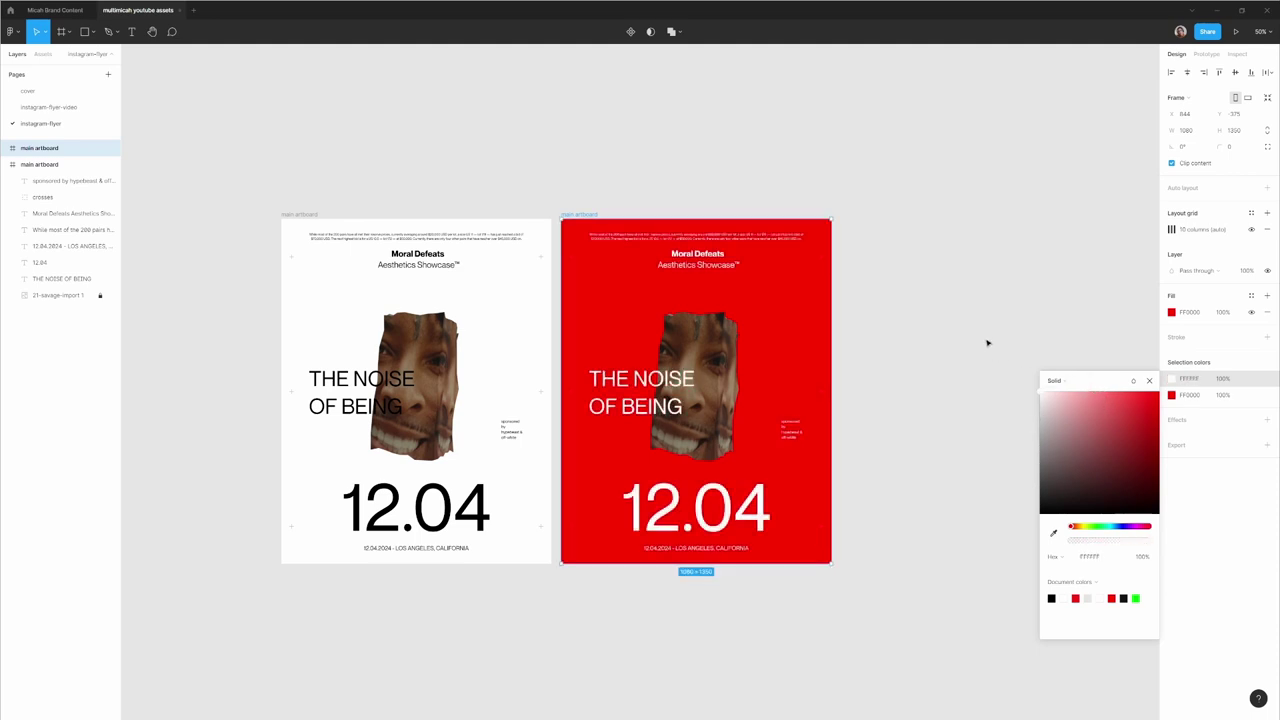
{"action": "left_click", "coordinate": [987, 343]}
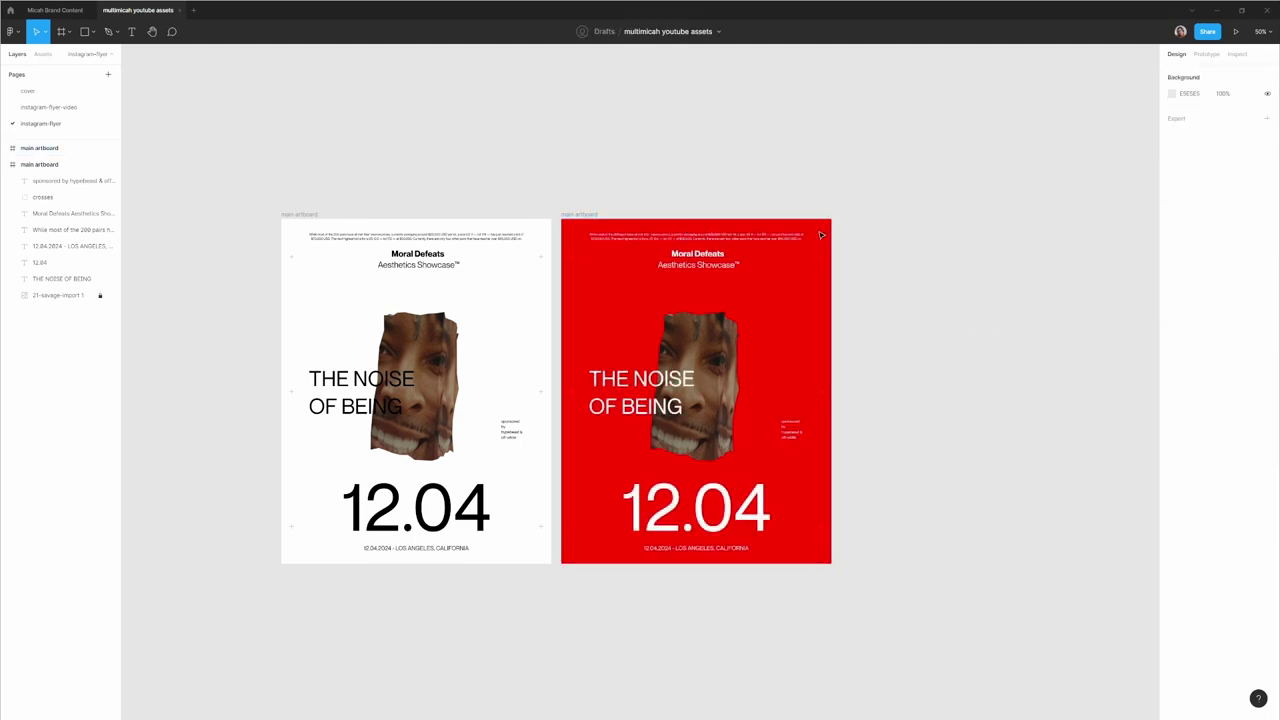
Duplicate the red artboard to make a third flyer version.
{"action": "left_click", "coordinate": [594, 215]}
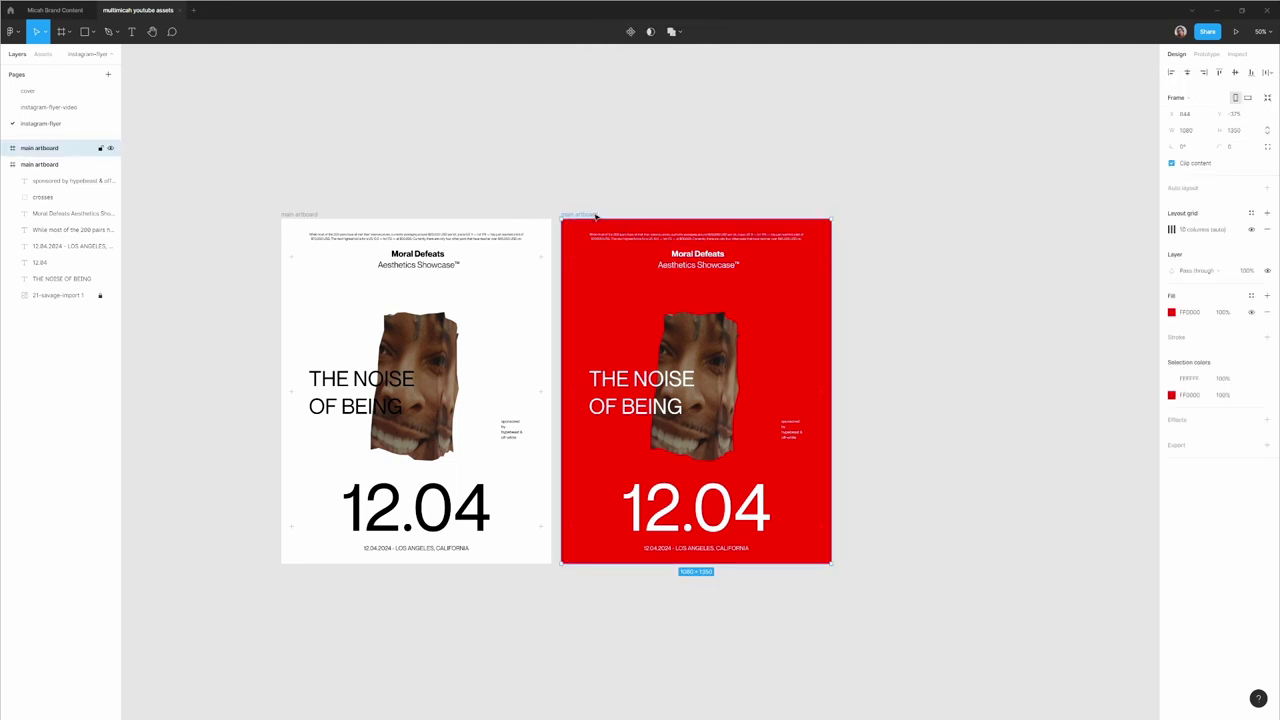
{"action": "key", "text": "ctrl+d"}
{"action": "left_click", "coordinate": [838, 168]}
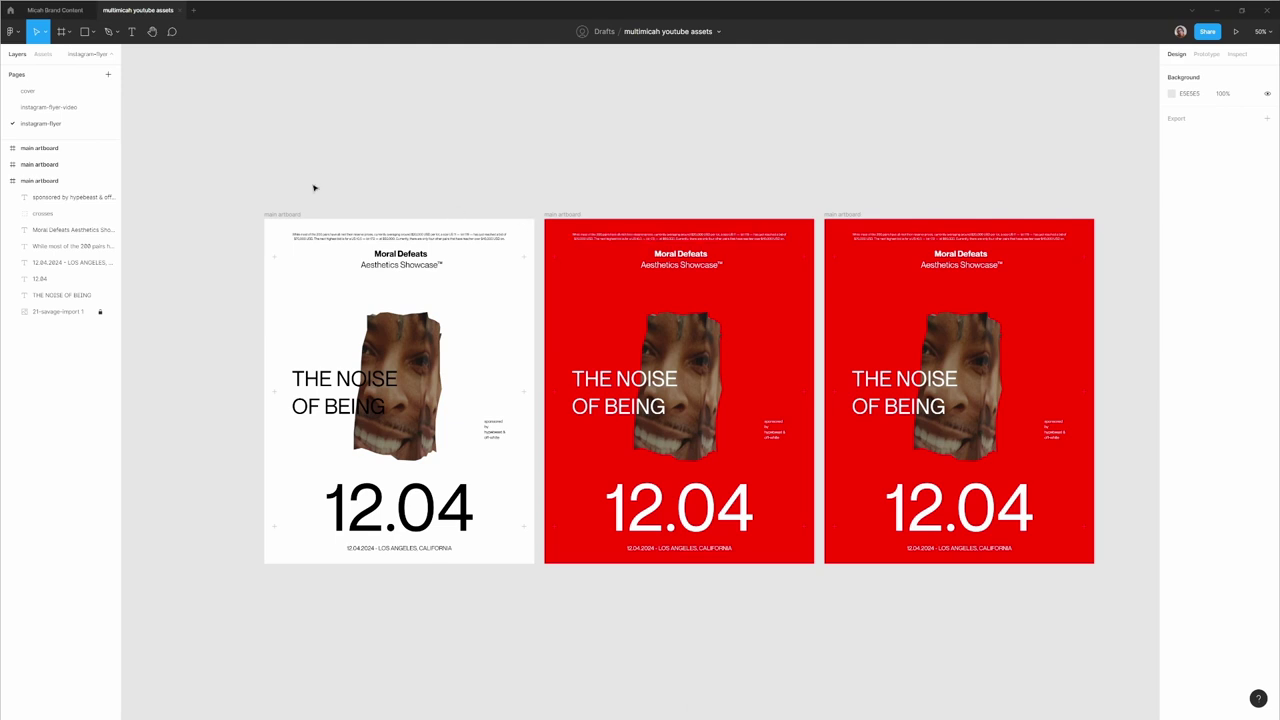
Copy the Dust-Textures-03 image from the instagram-flyer-video page and return to the instagram-flyer page.
{"action": "left_click", "coordinate": [50, 107]}
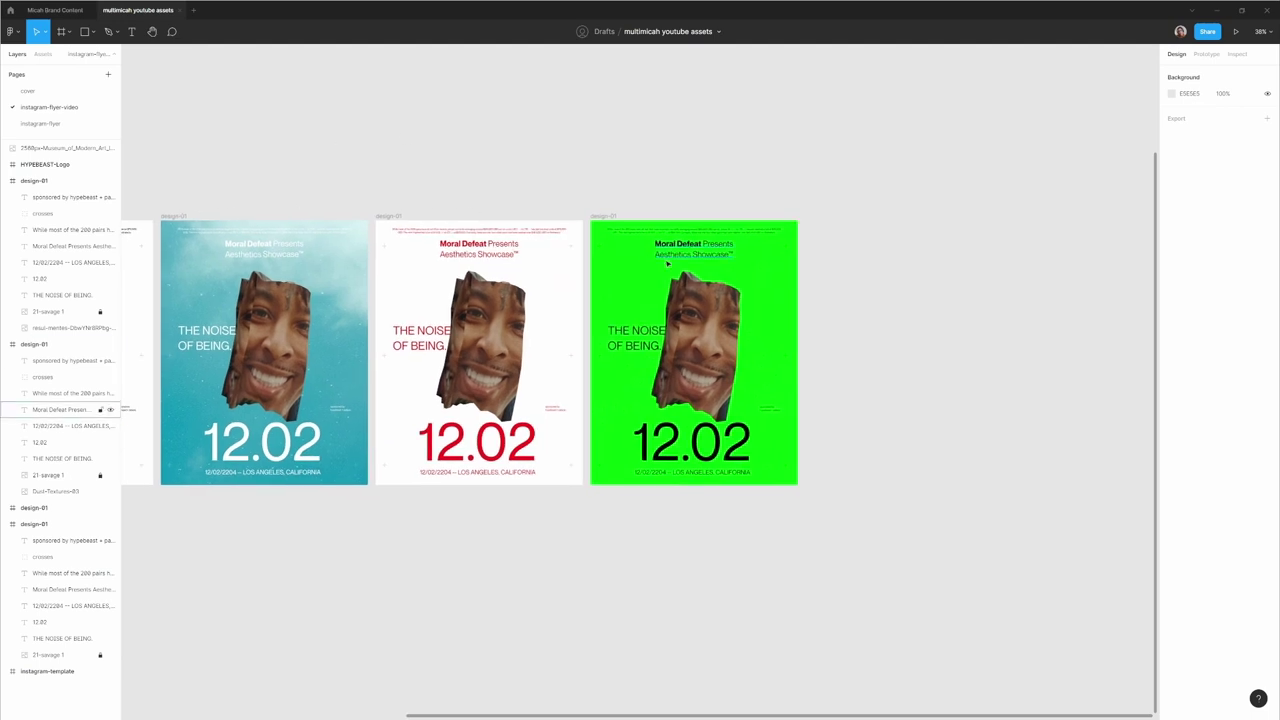
{"action": "left_click", "coordinate": [55, 491]}
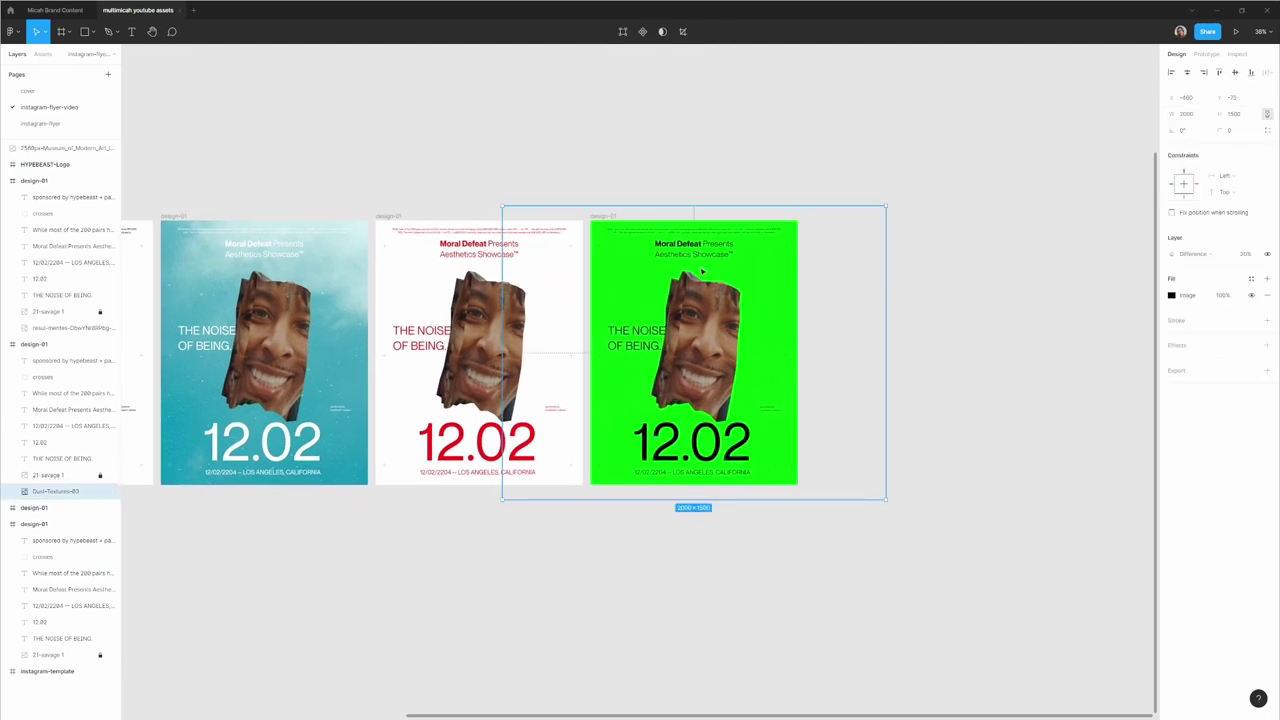
{"action": "left_click", "coordinate": [45, 122]}
{"action": "left_click_drag", "start_coordinate": [694, 140], "coordinate": [170, 230]}
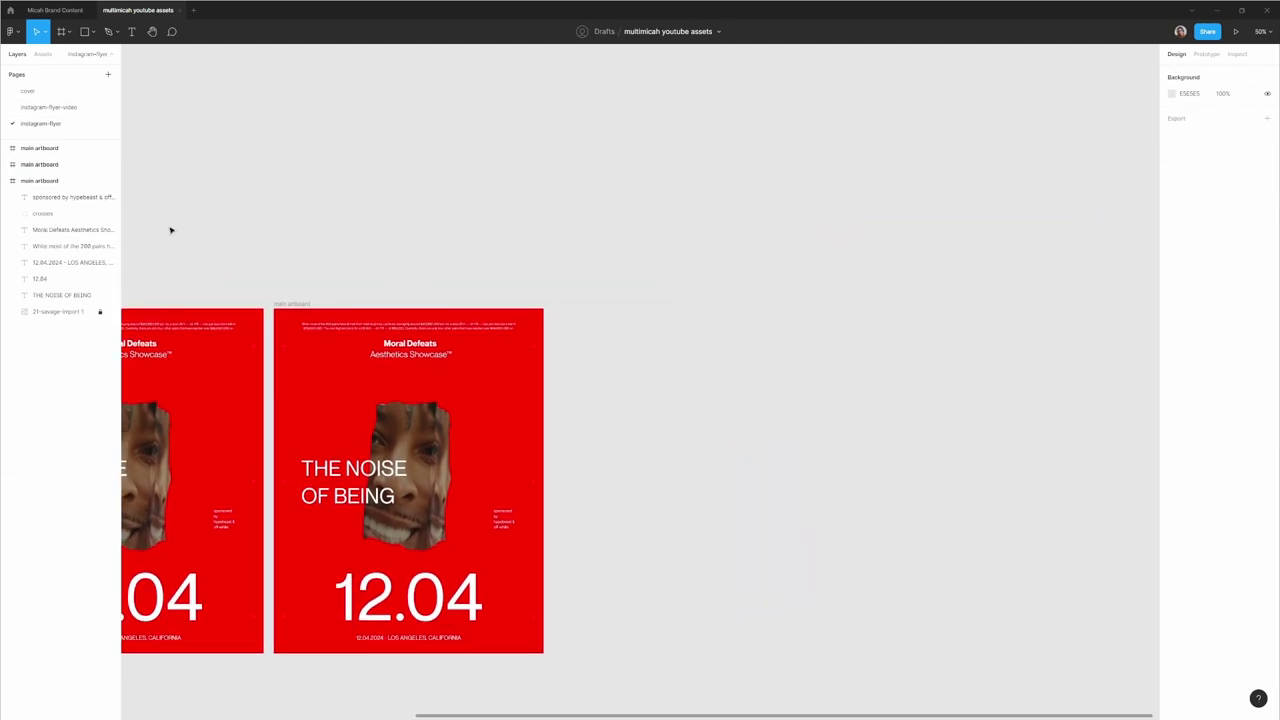
{"action": "key", "text": "ctrl+v"}
{"action": "scroll", "coordinate": [518, 225], "scroll_direction": "down", "scroll_amount": 5}
{"action": "key", "text": "ctrl+z"}
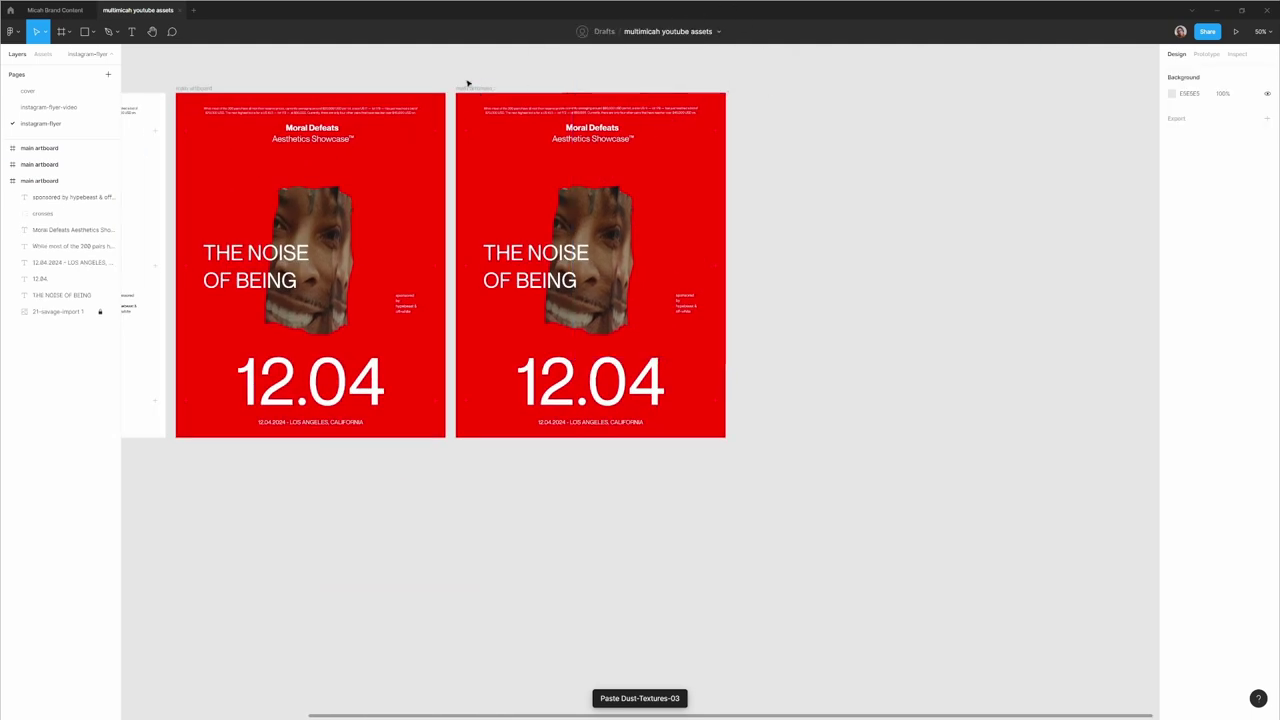
Paste Dust-Textures-03 into the third artboard and align it to the artboard's left and bottom edges.
{"action": "left_click", "coordinate": [467, 84]}
{"action": "key", "text": "ctrl+v"}
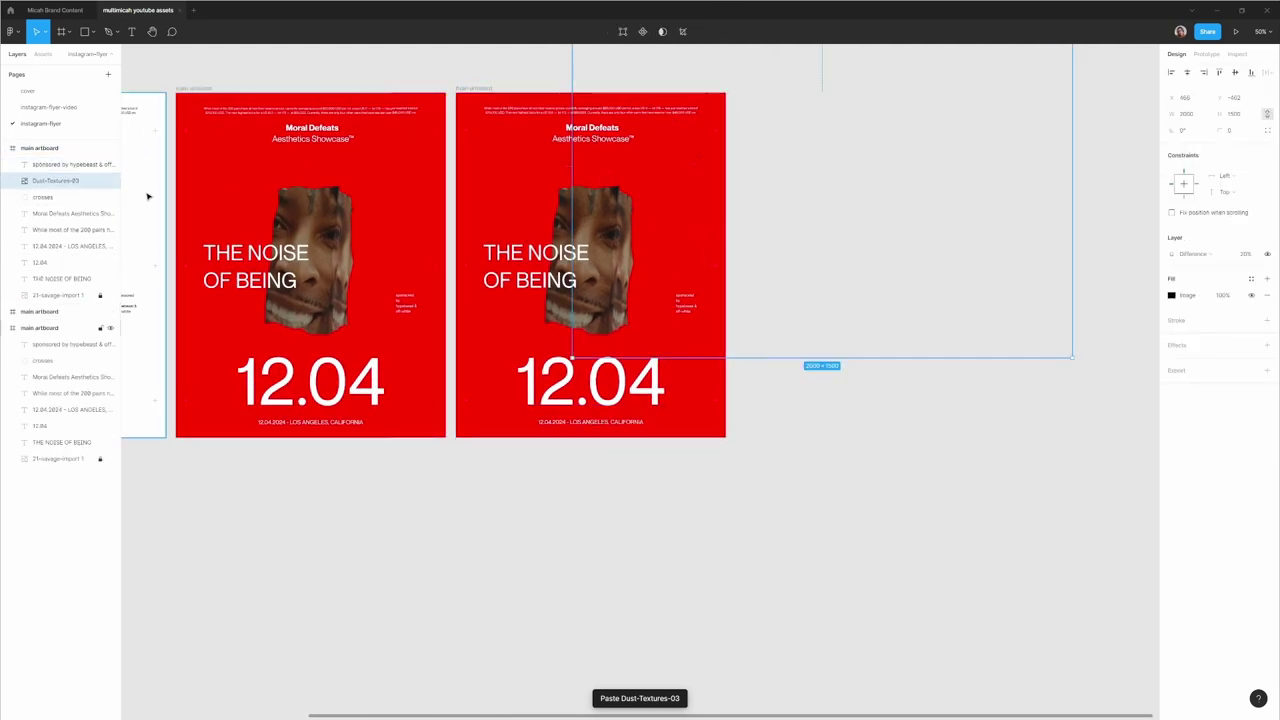
{"action": "key", "text": "ctrl+bracketleft"}
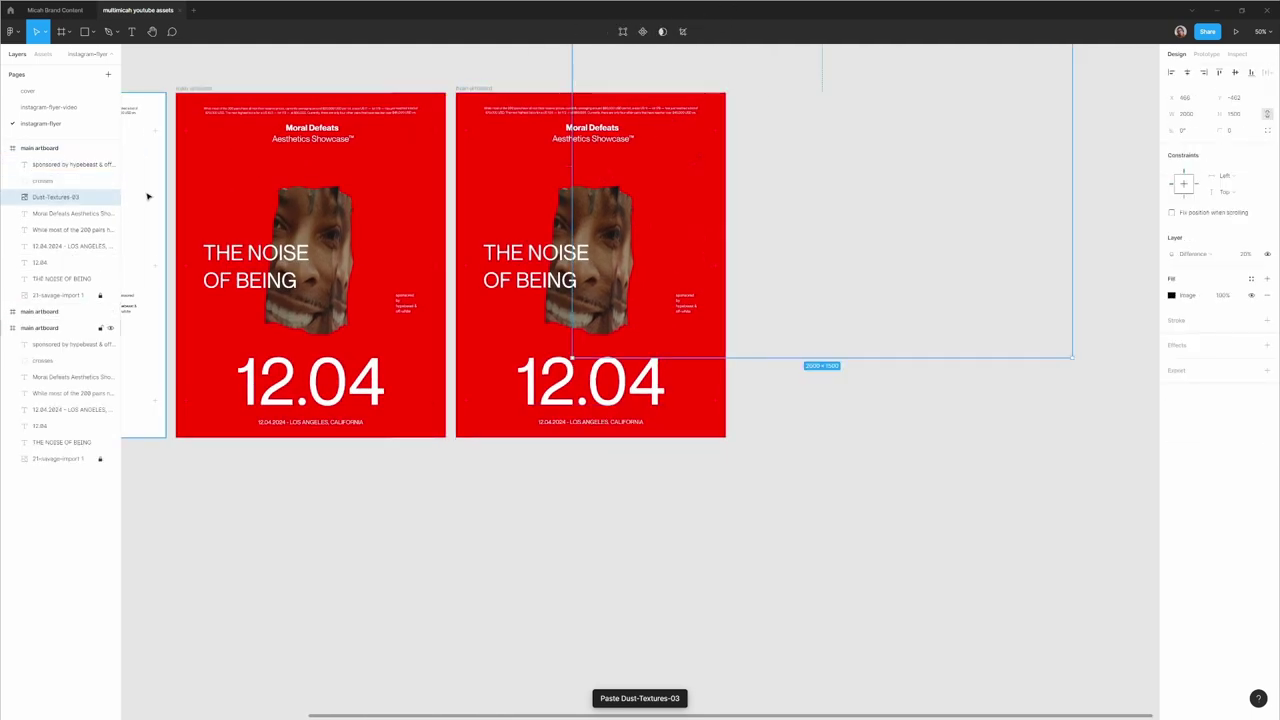
{"action": "left_click", "coordinate": [1171, 72]}
{"action": "left_click", "coordinate": [1251, 72]}
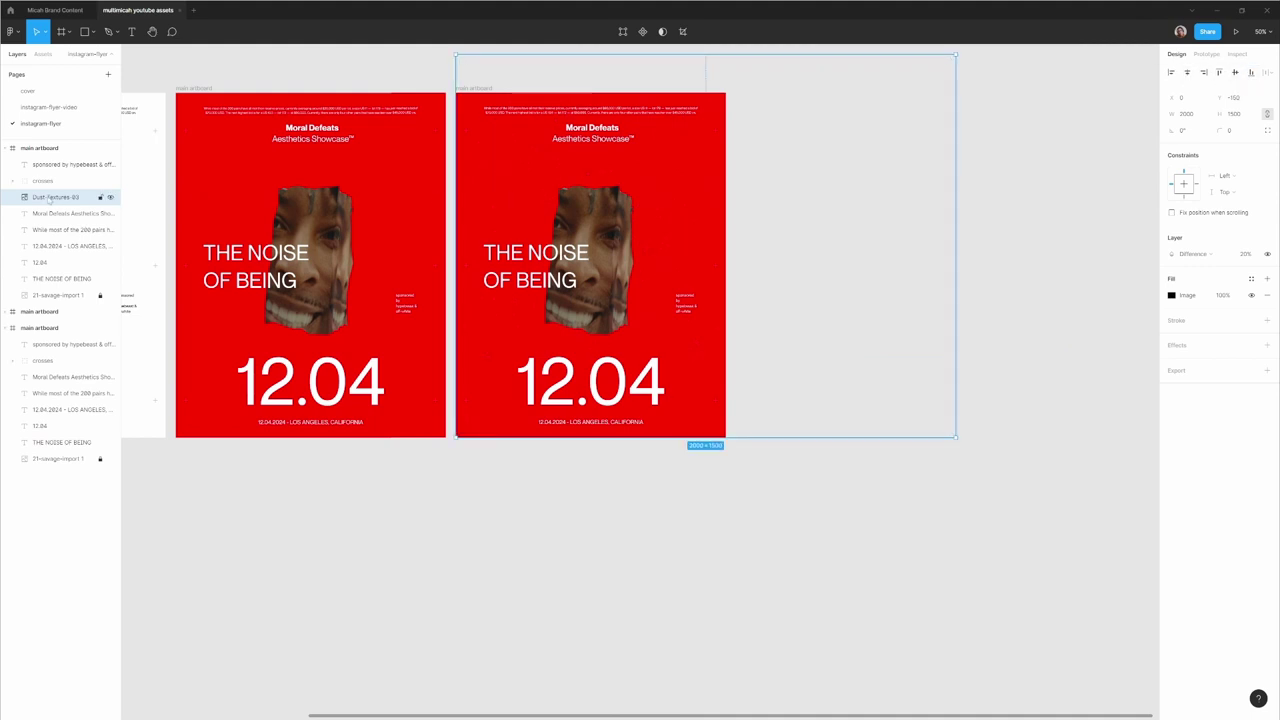
Move the Dust-Textures-03 layer down the stack, behind all the text and directly above the portrait.
{"action": "key", "text": "ctrl+bracketleft"}
{"action": "key", "text": "ctrl+bracketleft"}
{"action": "key", "text": "ctrl+bracketleft"}
{"action": "key", "text": "ctrl+bracketleft"}
{"action": "key", "text": "ctrl+bracketleft"}
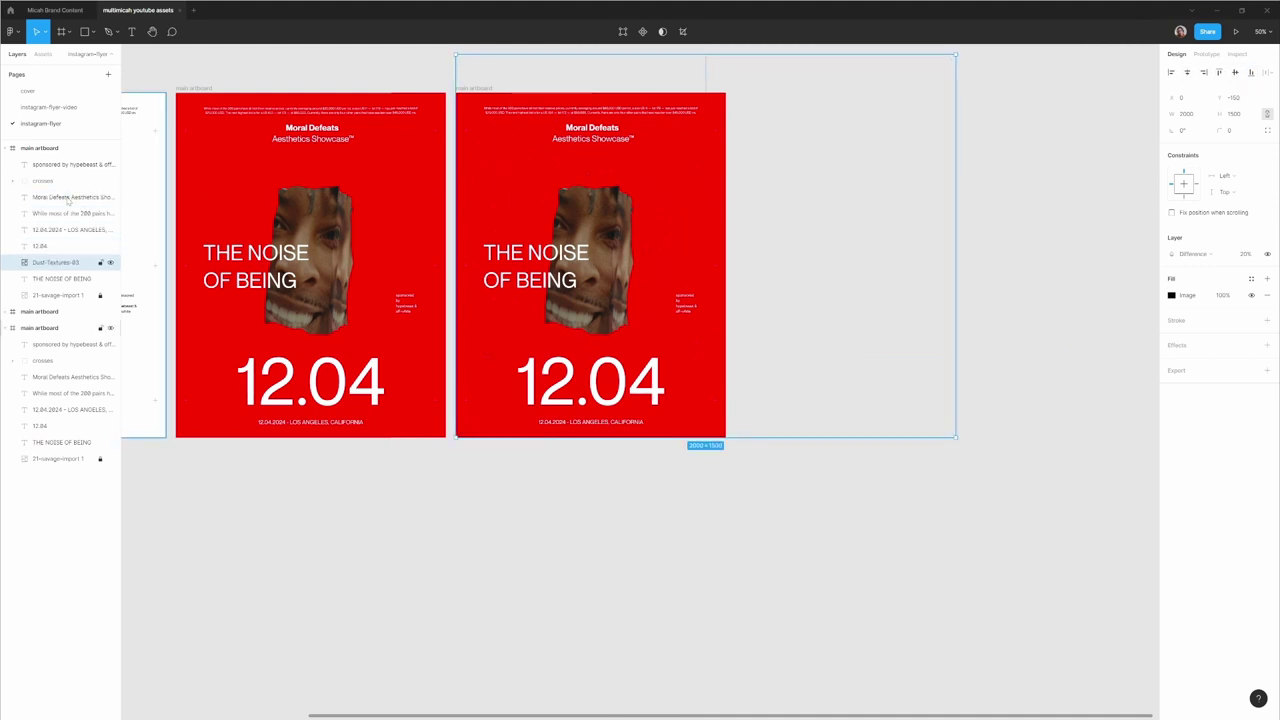
{"action": "key", "text": "ctrl+bracketright"}
{"action": "key", "text": "ctrl+bracketleft"}
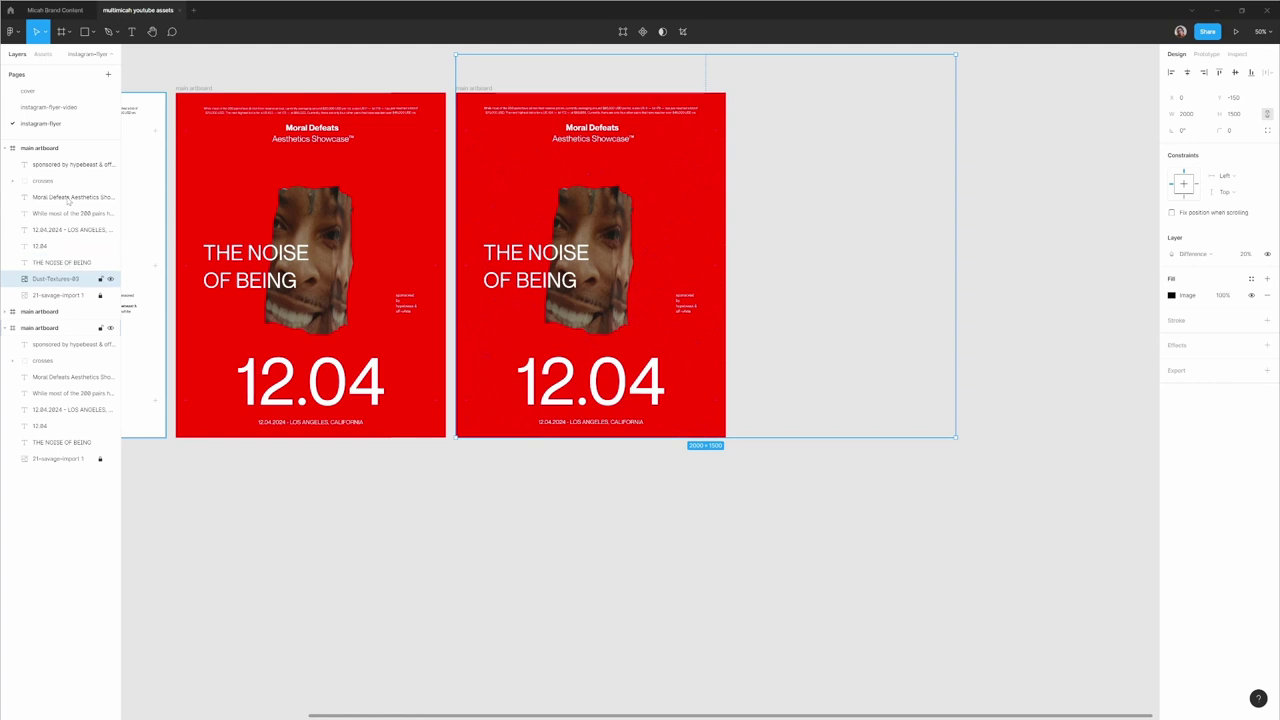
{"action": "left_click", "coordinate": [920, 483]}
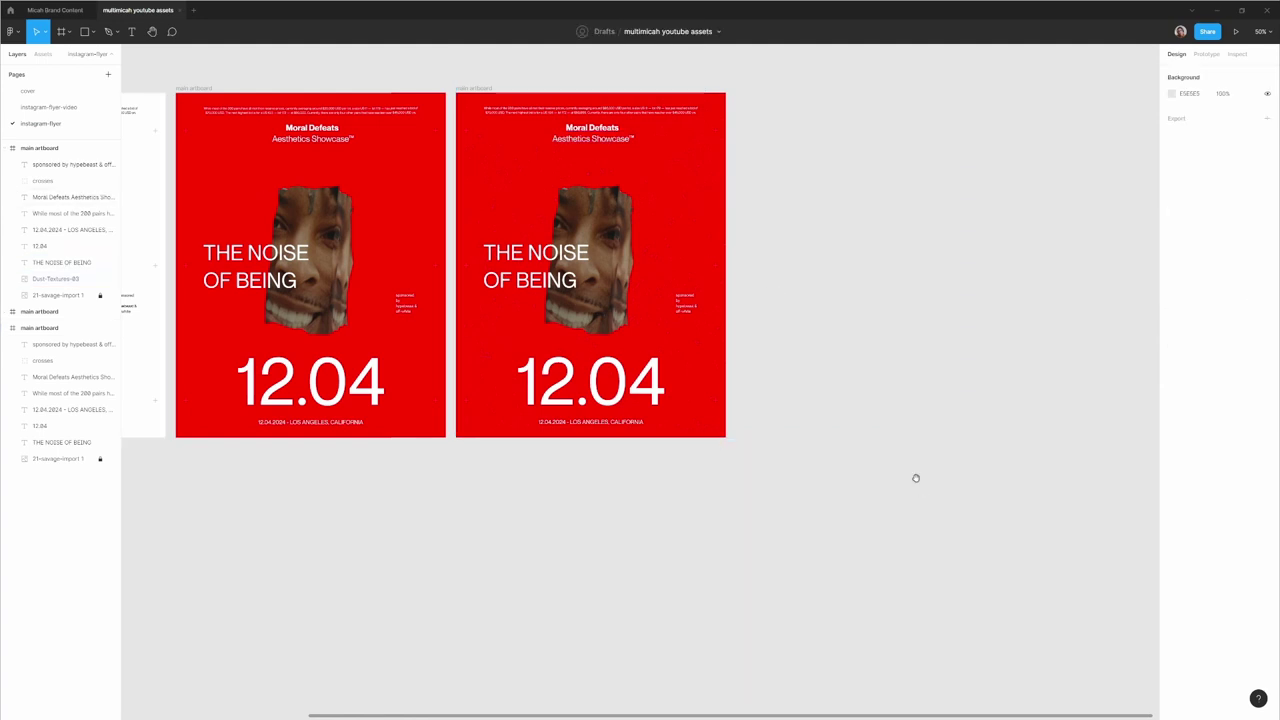
Scale the dust texture down proportionally to 1350 high so that it matches the artboard's height.
{"action": "scroll", "coordinate": [877, 411], "scroll_direction": "up", "scroll_amount": 2}
{"action": "scroll", "coordinate": [877, 411], "scroll_direction": "left", "scroll_amount": 1}
{"action": "left_click", "coordinate": [760, 307]}
{"action": "left_click", "coordinate": [740, 310]}
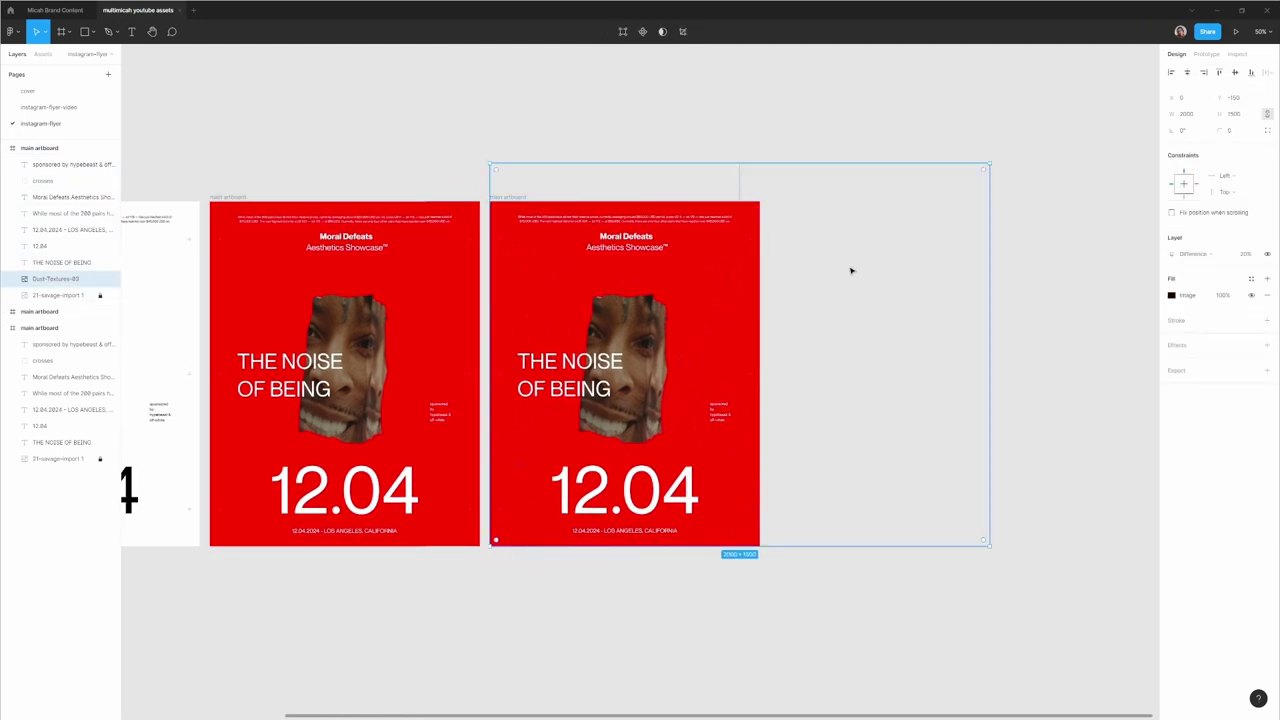
{"action": "left_click_drag", "start_coordinate": [990, 163], "coordinate": [940, 201]}
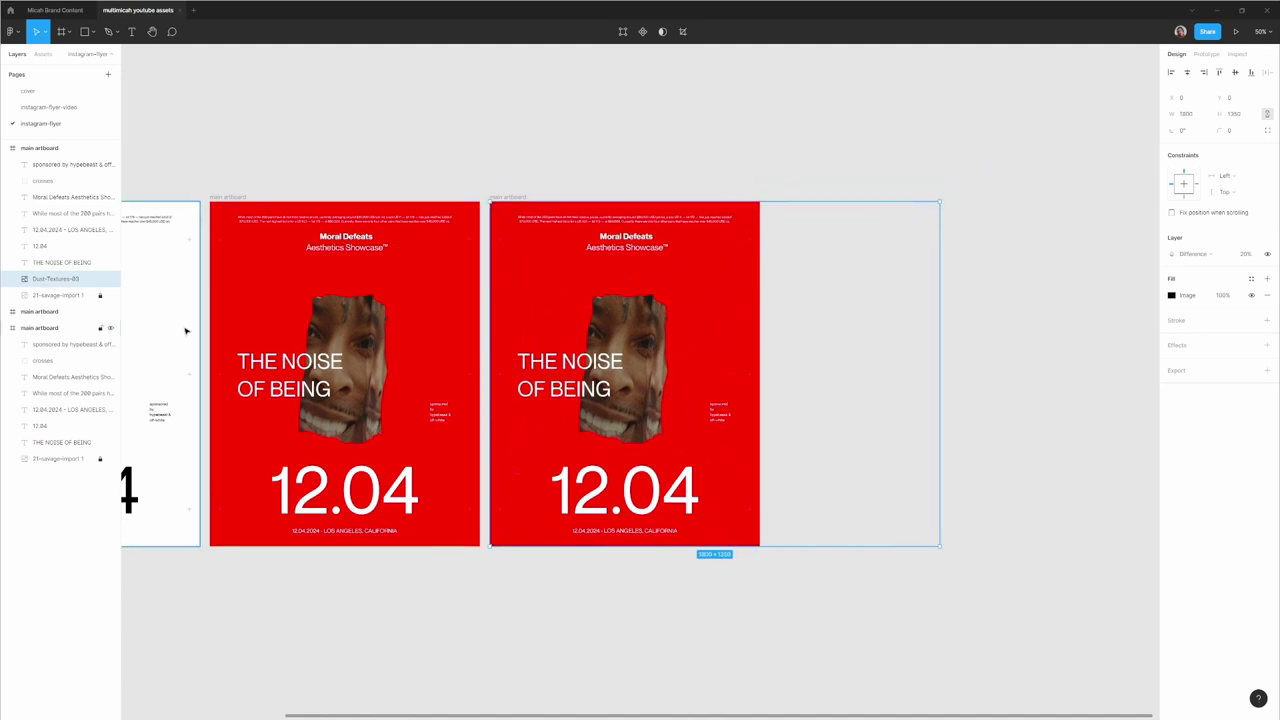
Send the dust texture behind the portrait layer.
{"action": "key", "text": "ctrl+bracketleft"}
{"action": "left_click", "coordinate": [688, 180]}
{"action": "scroll", "coordinate": [688, 180], "scroll_direction": "left", "scroll_amount": 3}
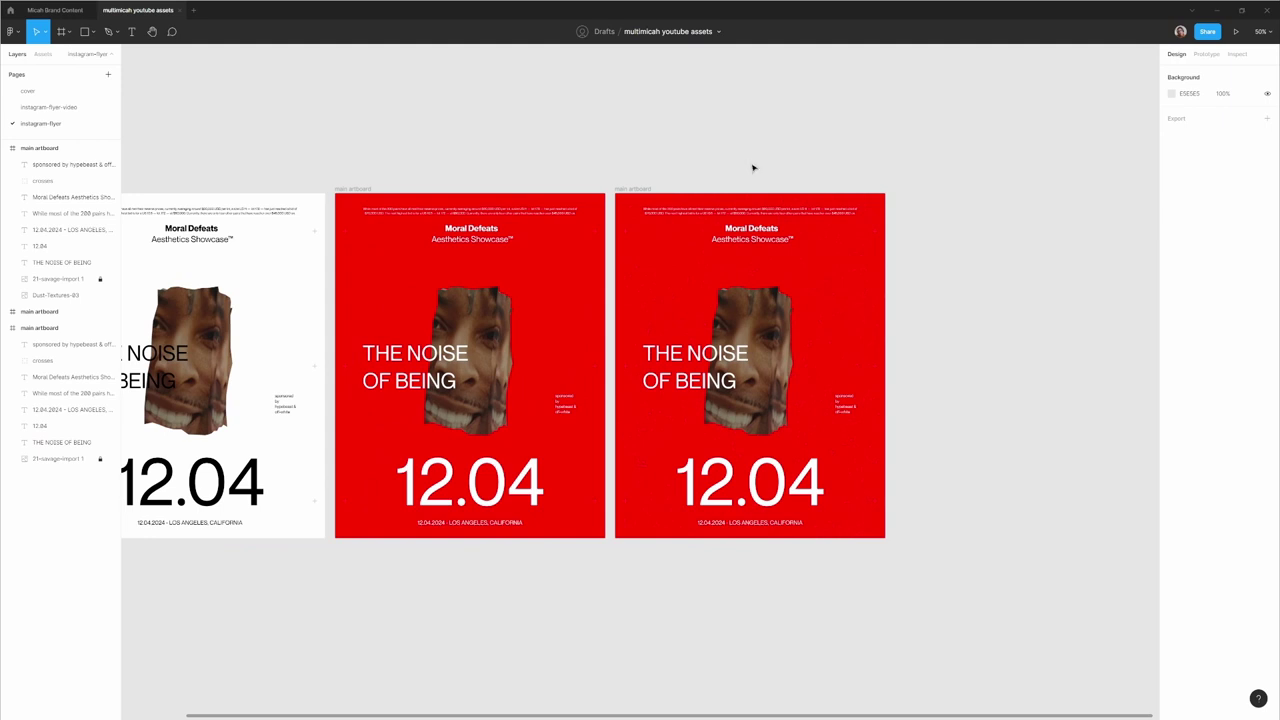
Duplicate the textured red artboard to make a fourth flyer version.
{"action": "left_click", "coordinate": [625, 188]}
{"action": "key", "text": "ctrl+d"}
{"action": "scroll", "coordinate": [628, 151], "scroll_direction": "right", "scroll_amount": 3}
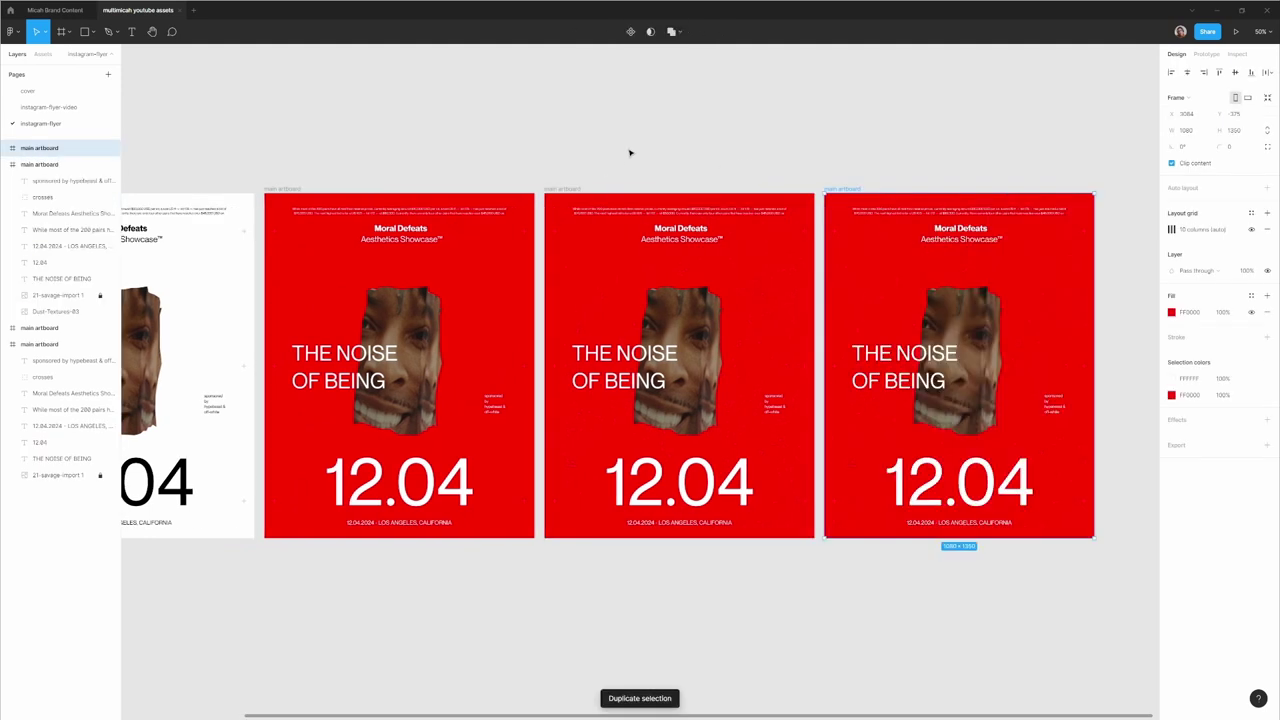
{"action": "scroll", "coordinate": [702, 144], "scroll_direction": "right", "scroll_amount": 5}
Unlock the portrait in the newest artboard and paste a copy of it in place.
{"action": "left_click", "coordinate": [676, 350]}
{"action": "left_click", "coordinate": [596, 347]}
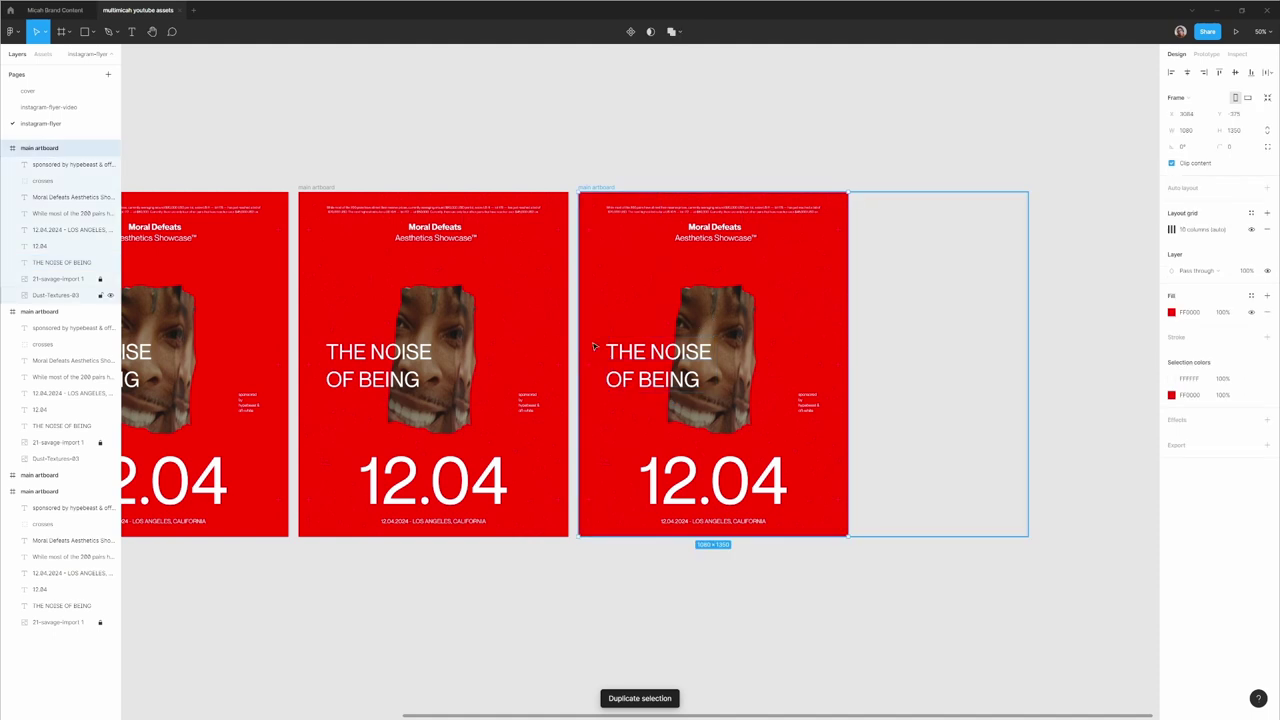
{"action": "left_click", "coordinate": [732, 328]}
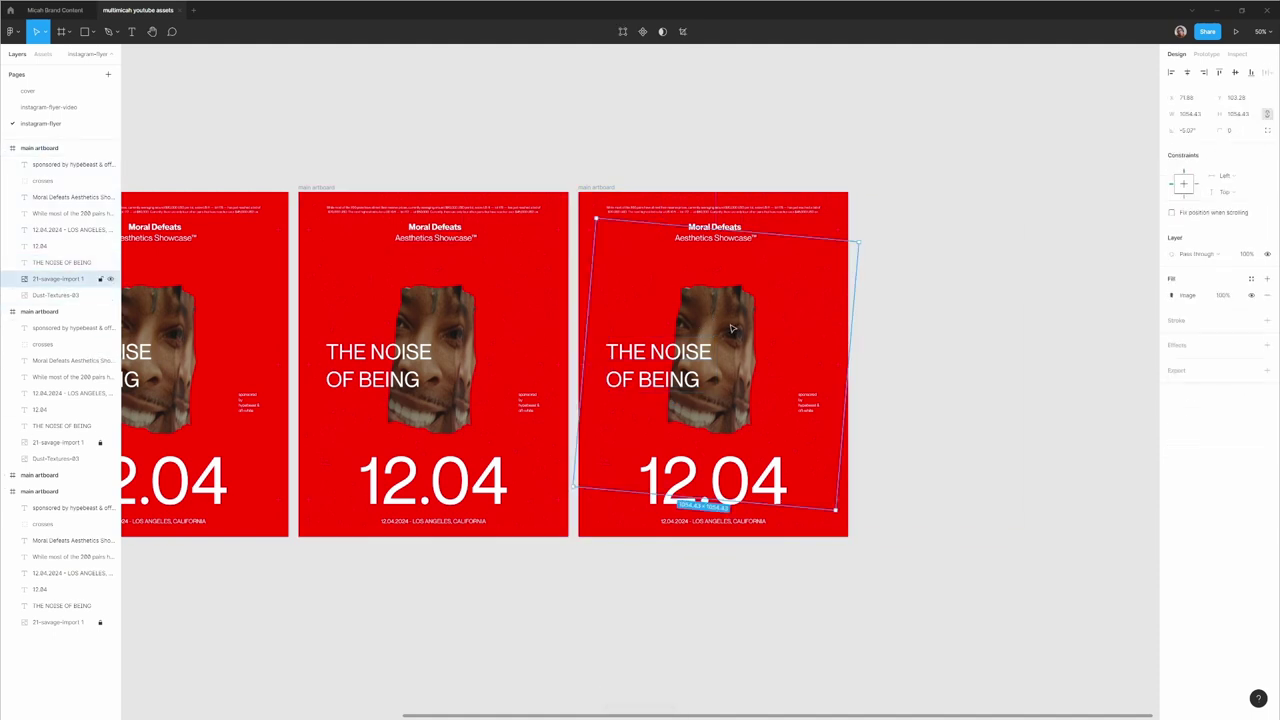
{"action": "key", "text": "ctrl+v"}
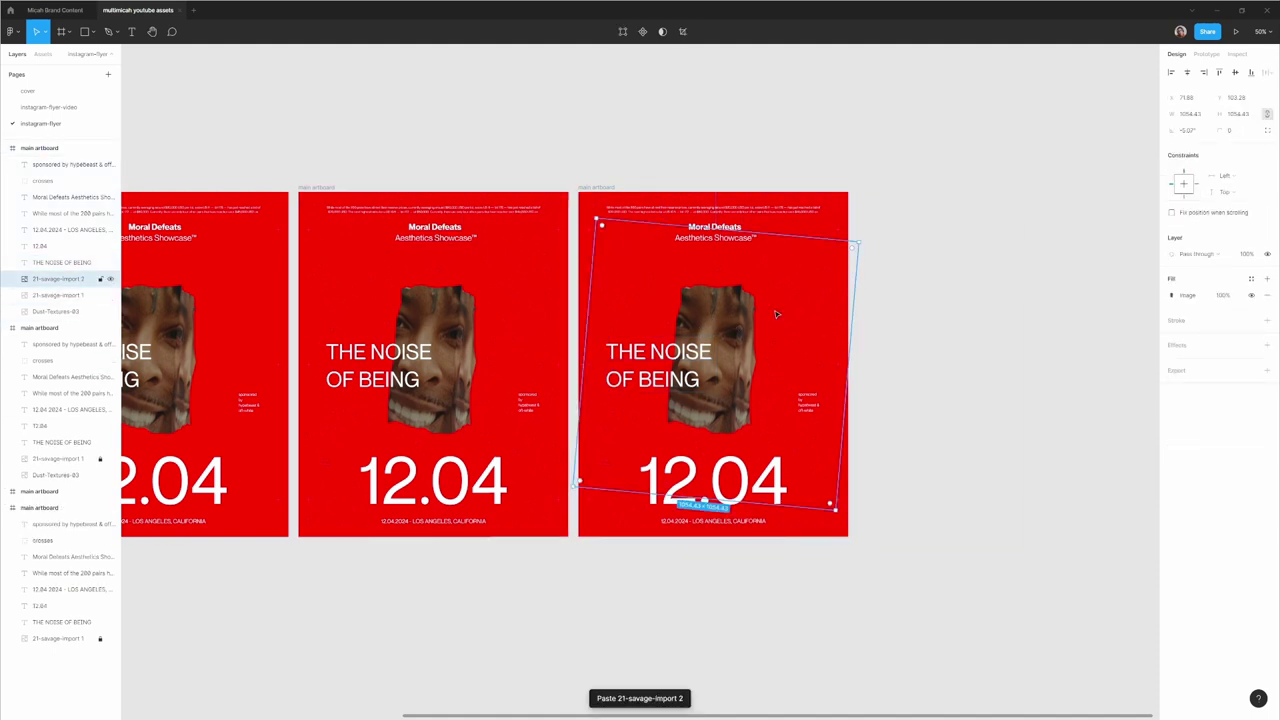
Rotate the portrait copy to about -23° and paste another copy on top of it.
{"action": "left_click_drag", "start_coordinate": [863, 240], "coordinate": [905, 283]}
{"action": "key", "text": "ctrl+v"}
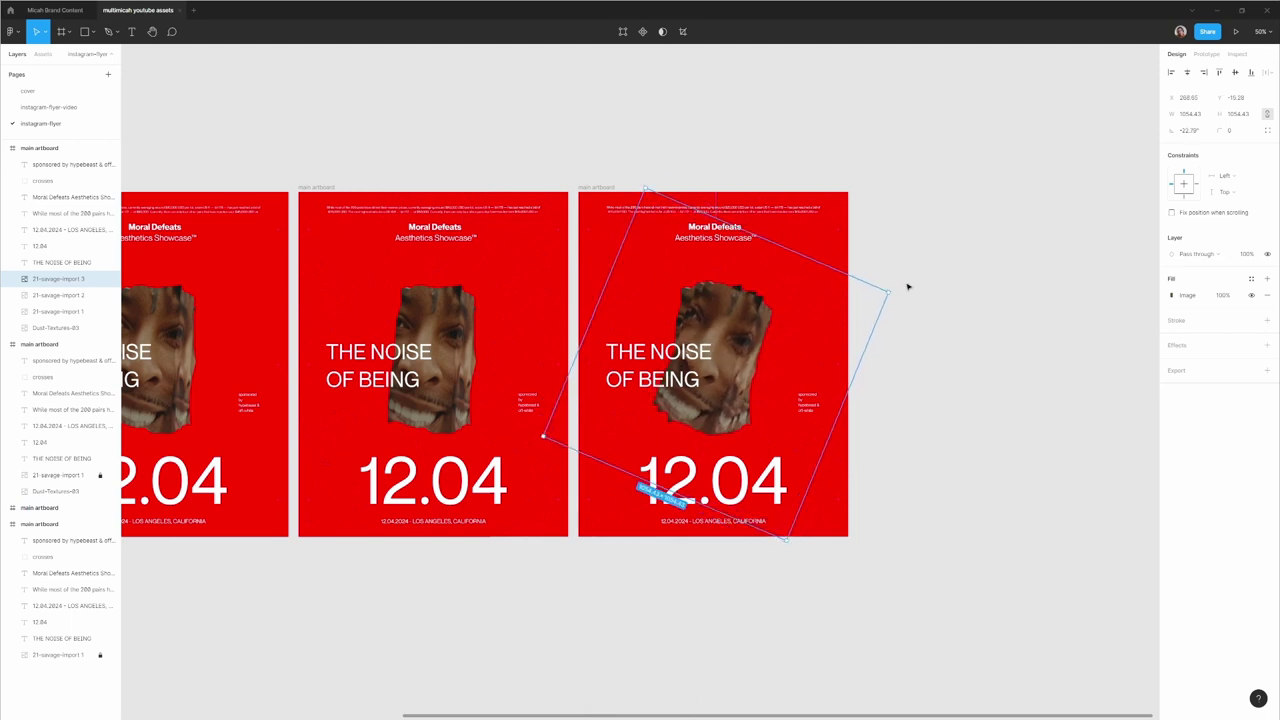
{"action": "key", "text": "ctrl+v"}
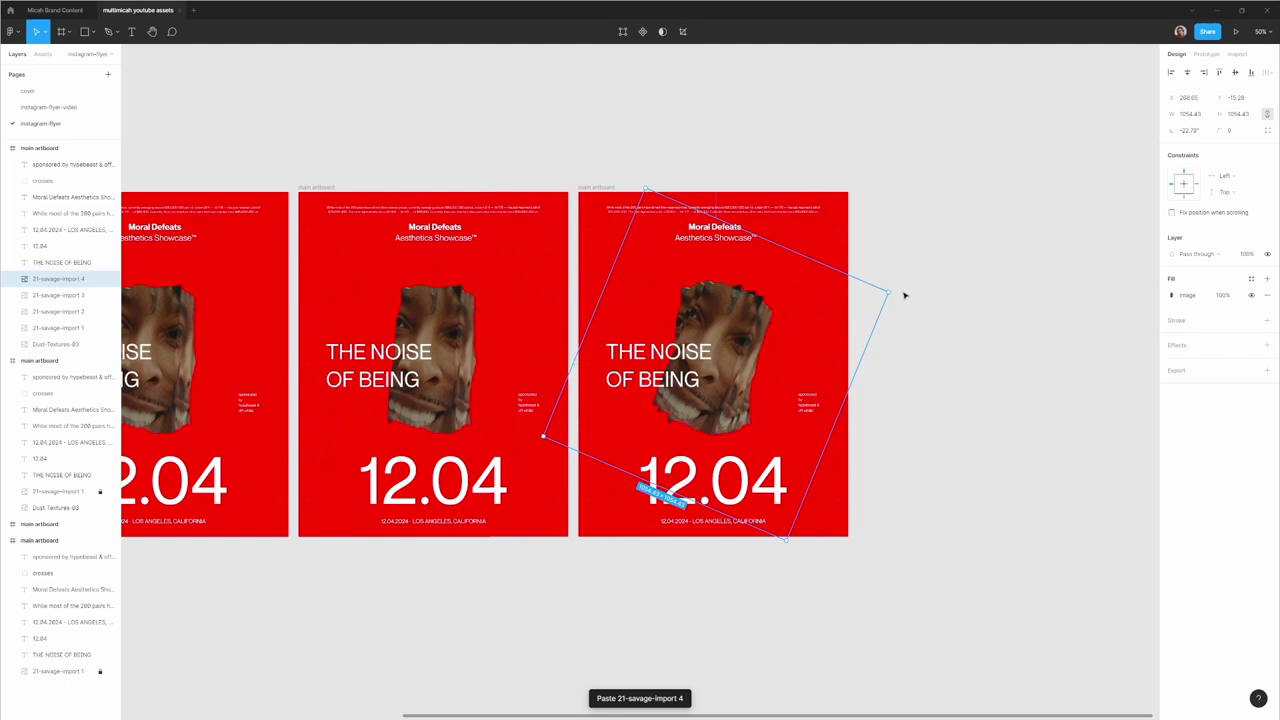
{"action": "key", "text": "ctrl+z"}
{"action": "key", "text": "ctrl+shift+z"}
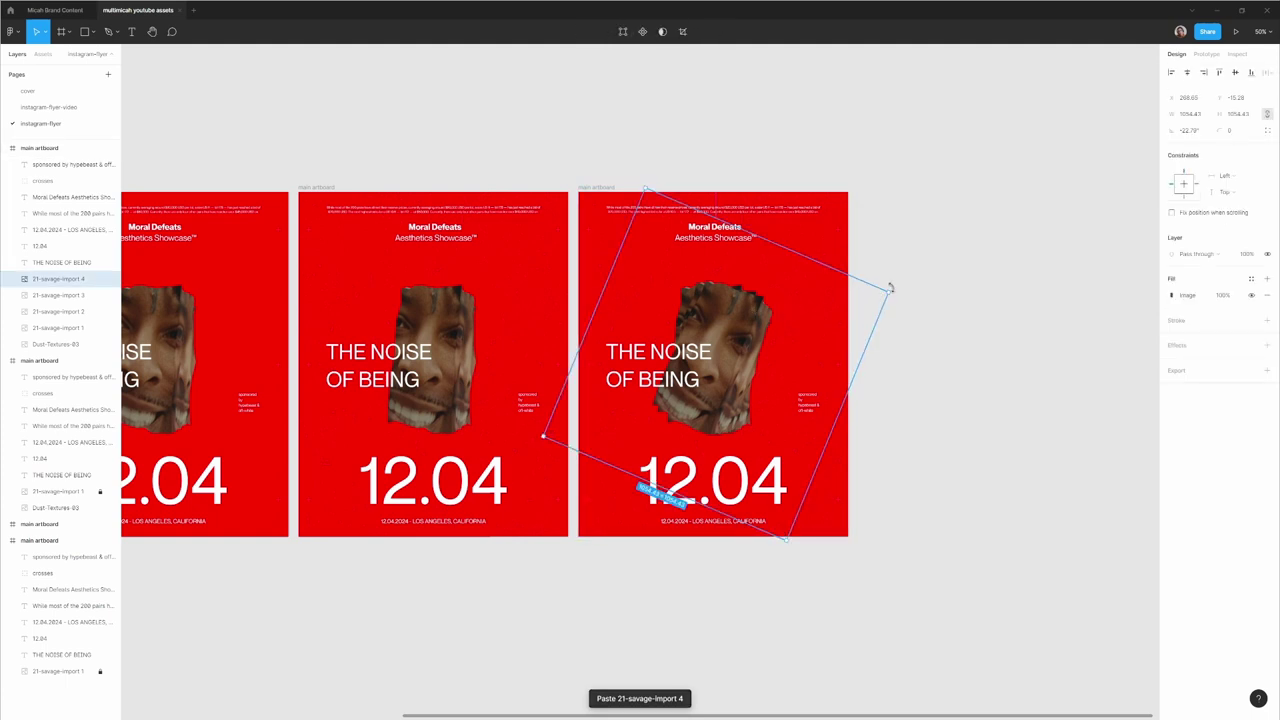
Keep rotating and pasting portrait copies, up to 21-savage-import 13, until they form a full circle.
{"action": "left_click_drag", "start_coordinate": [888, 287], "coordinate": [720, 553]}
{"action": "key", "text": "ctrl+v"}
{"action": "key", "text": "ctrl+v"}
{"action": "key", "text": "ctrl+v"}
{"action": "key", "text": "ctrl+v"}
{"action": "key", "text": "ctrl+v"}
{"action": "key", "text": "ctrl+v"}
{"action": "key", "text": "ctrl+v"}
{"action": "key", "text": "ctrl+v"}
{"action": "key", "text": "ctrl+v"}
{"action": "left_click", "coordinate": [997, 371]}
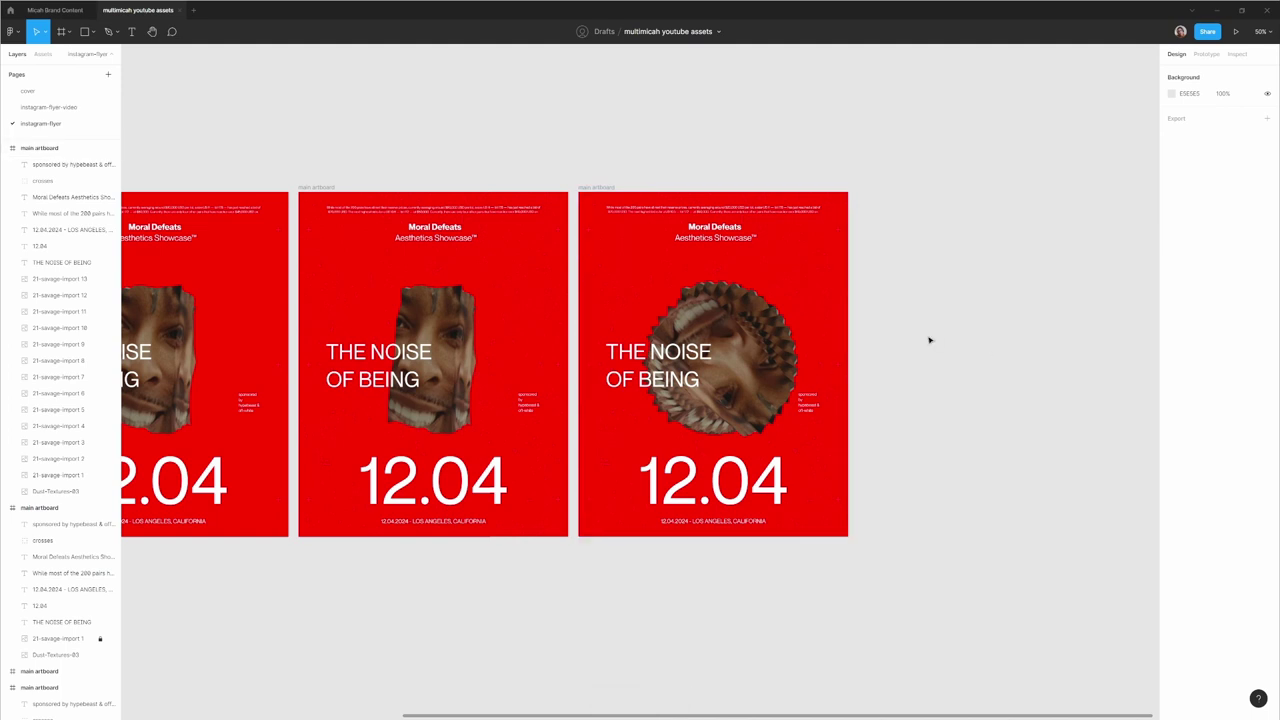
{"action": "key", "text": "minus"}
{"action": "key", "text": "minus"}
{"action": "key", "text": "plus"}
{"action": "key", "text": "plus"}
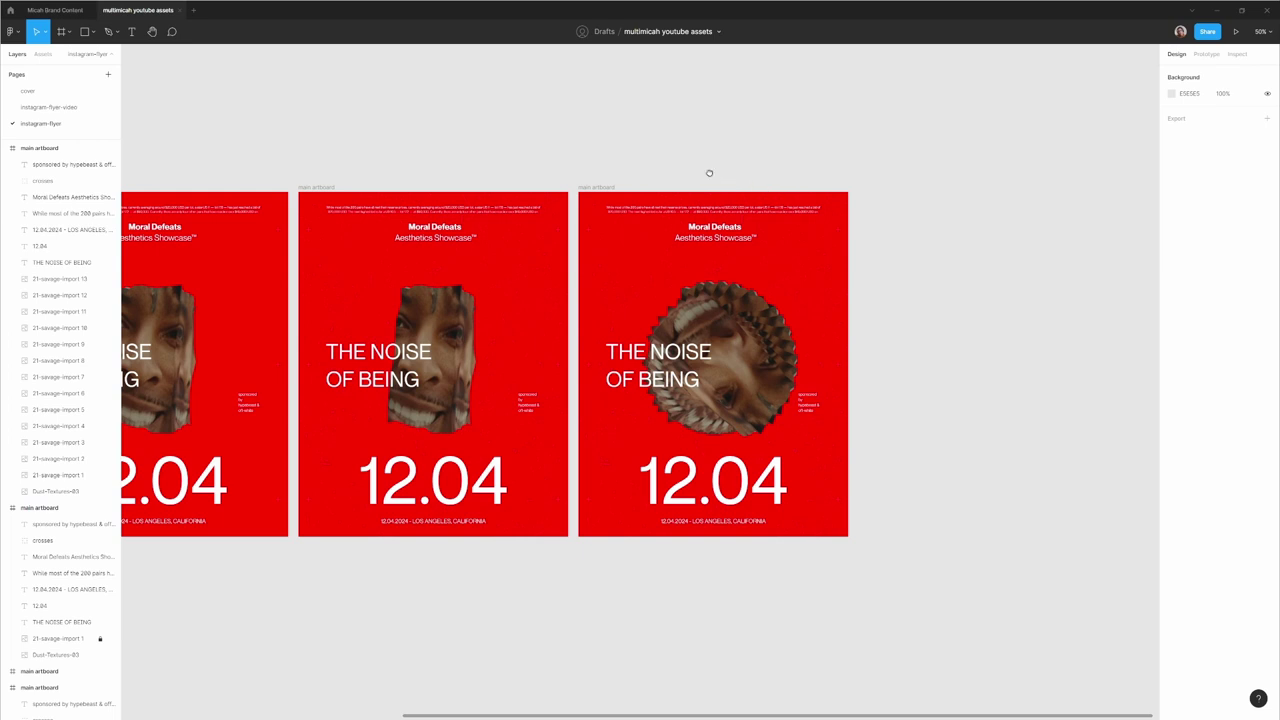
{"action": "scroll", "coordinate": [923, 183], "scroll_direction": "left", "scroll_amount": 5}
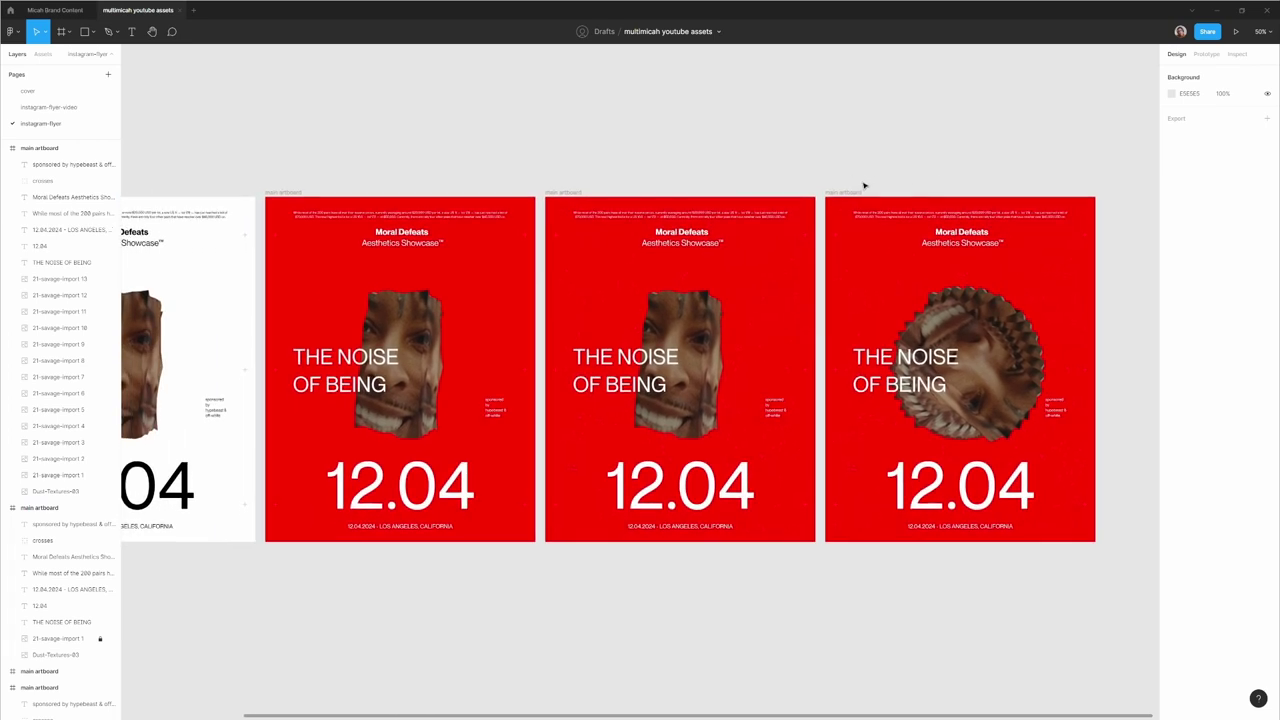
Review the white flyer and the three red versions side by side, checking the title, heading and date text on the first red one.
{"action": "scroll", "coordinate": [864, 185], "scroll_direction": "up", "scroll_amount": 1}
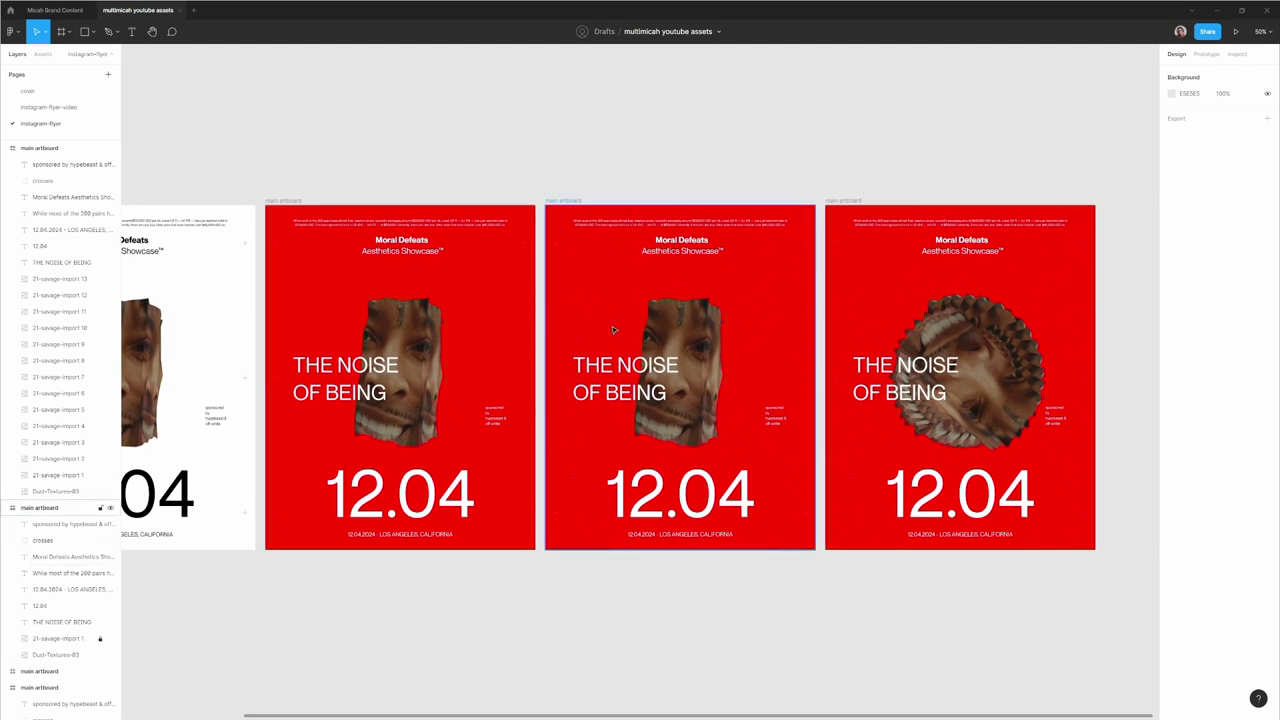
{"action": "left_click", "coordinate": [336, 376]}
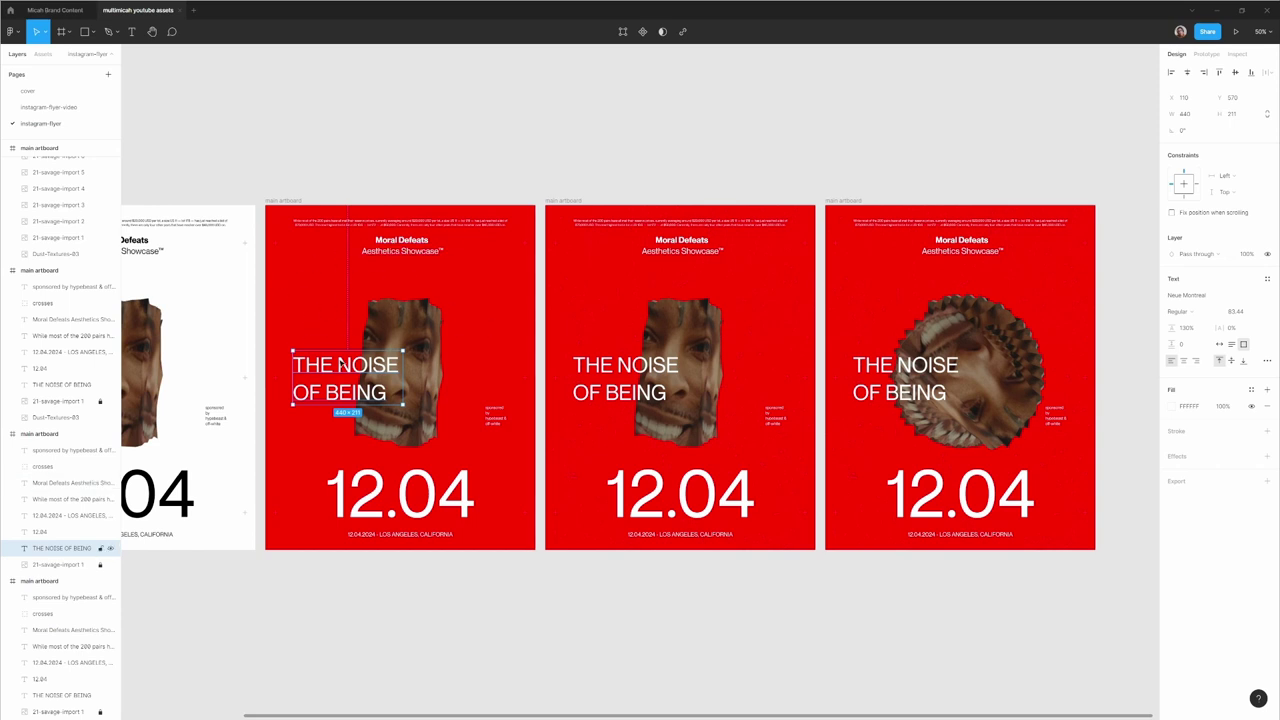
{"action": "left_click", "coordinate": [406, 255]}
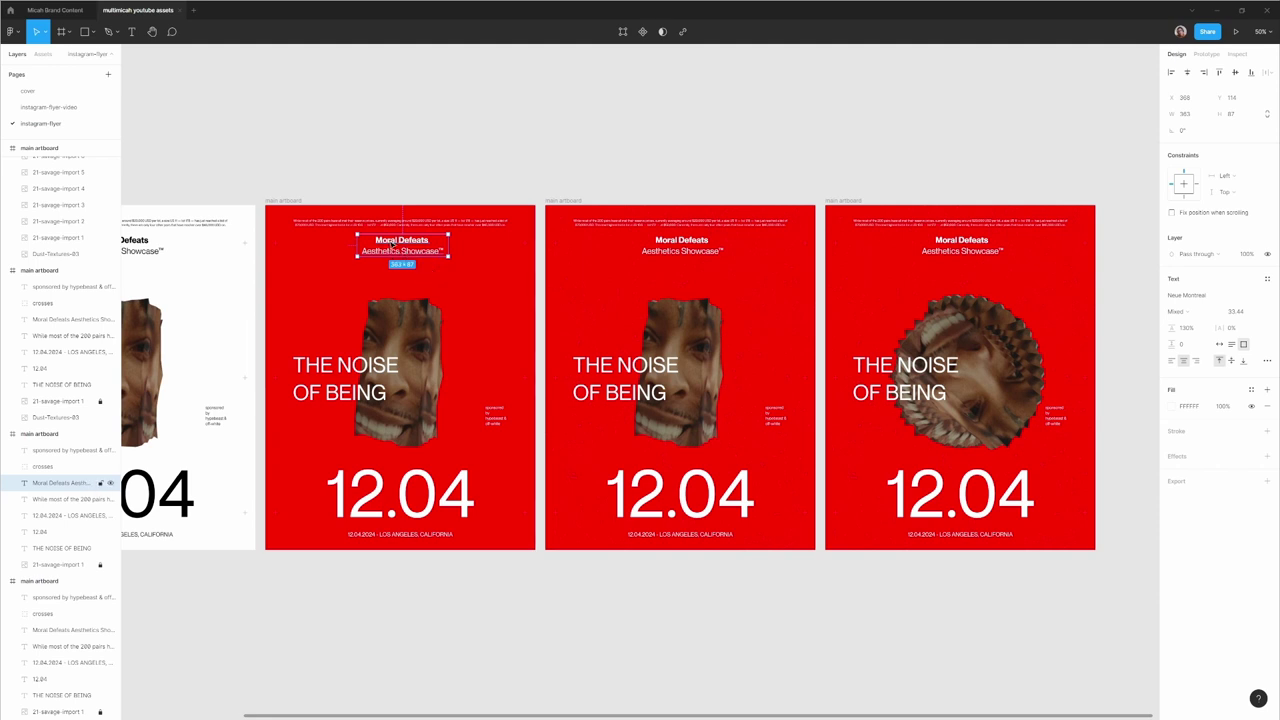
{"action": "left_click", "coordinate": [348, 380]}
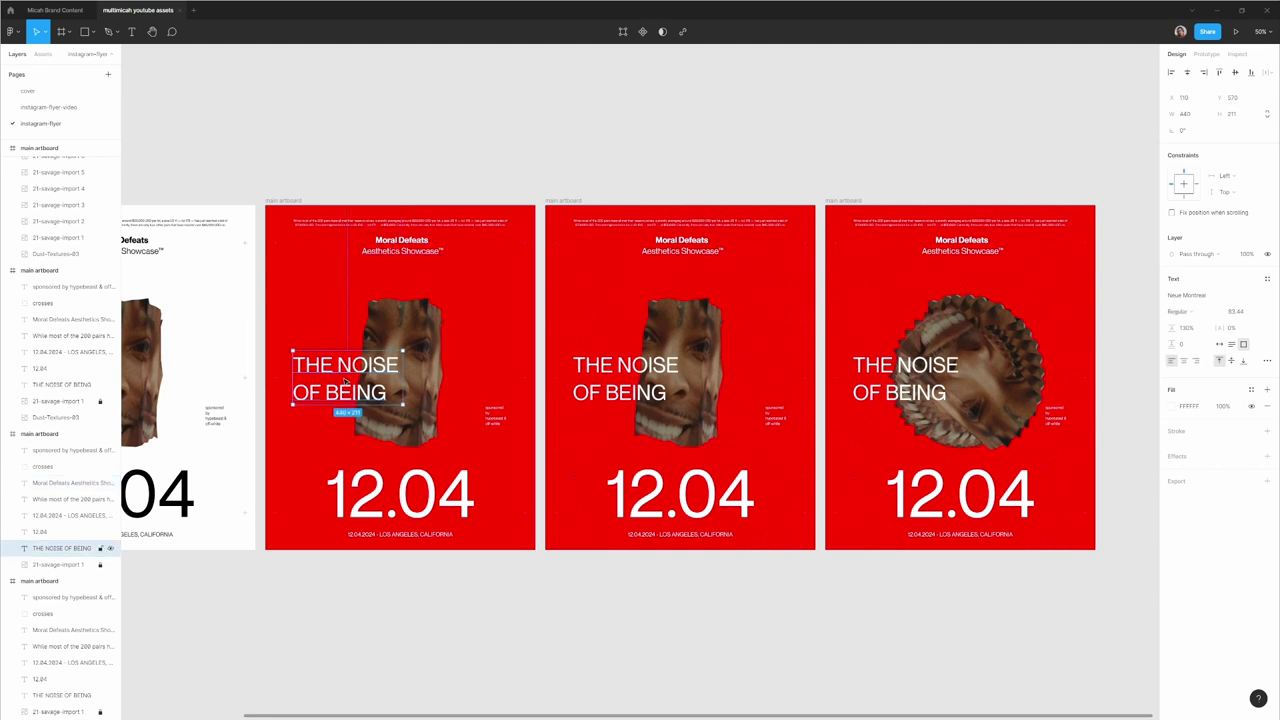
{"action": "left_click", "coordinate": [418, 498]}
{"action": "left_click", "coordinate": [491, 569]}
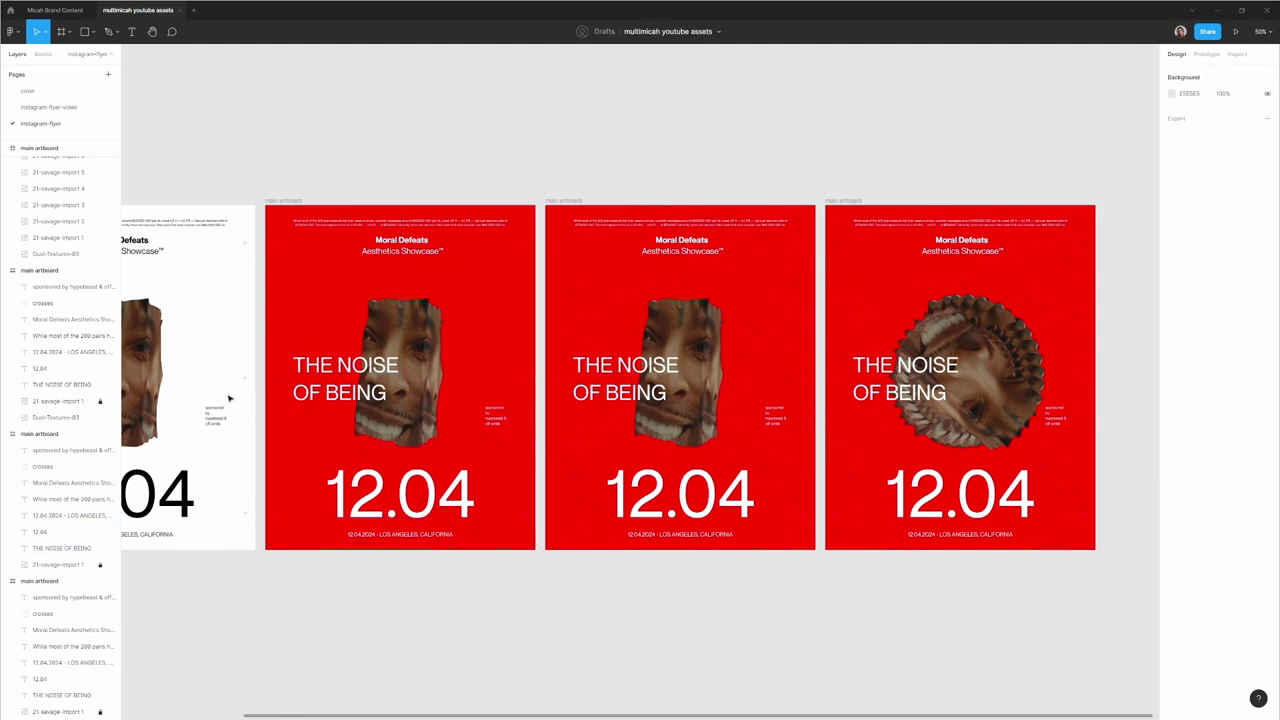
{"action": "left_click_drag", "start_coordinate": [222, 334], "coordinate": [586, 365]}
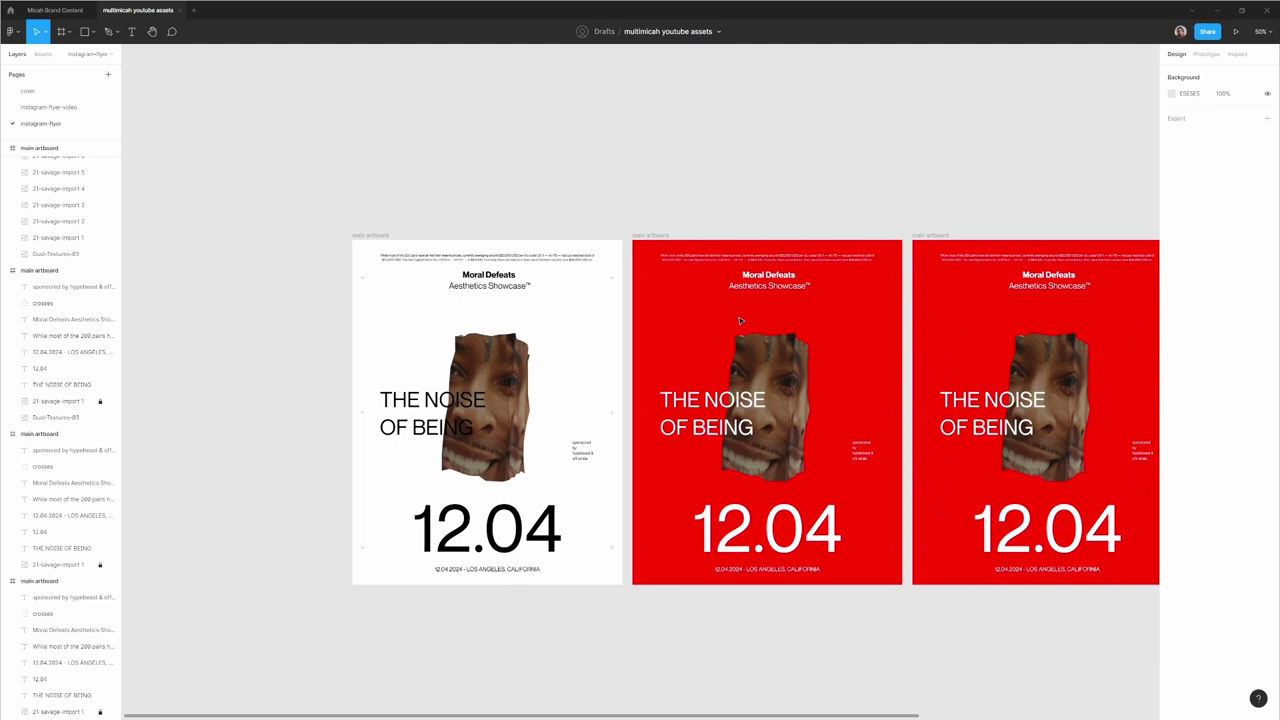
{"action": "left_click_drag", "start_coordinate": [740, 320], "coordinate": [338, 352]}
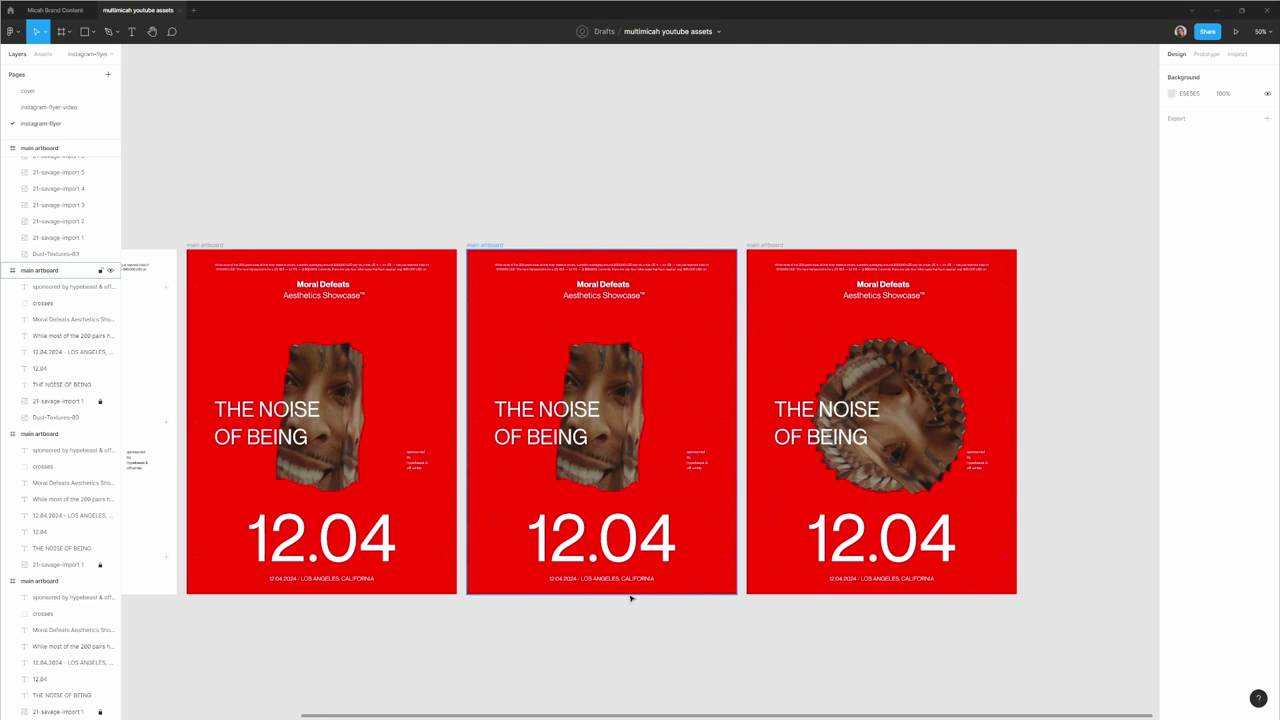
{"action": "scroll", "coordinate": [531, 614], "scroll_direction": "left", "scroll_amount": 5}
{"action": "scroll", "coordinate": [531, 614], "scroll_direction": "down", "scroll_amount": 3}
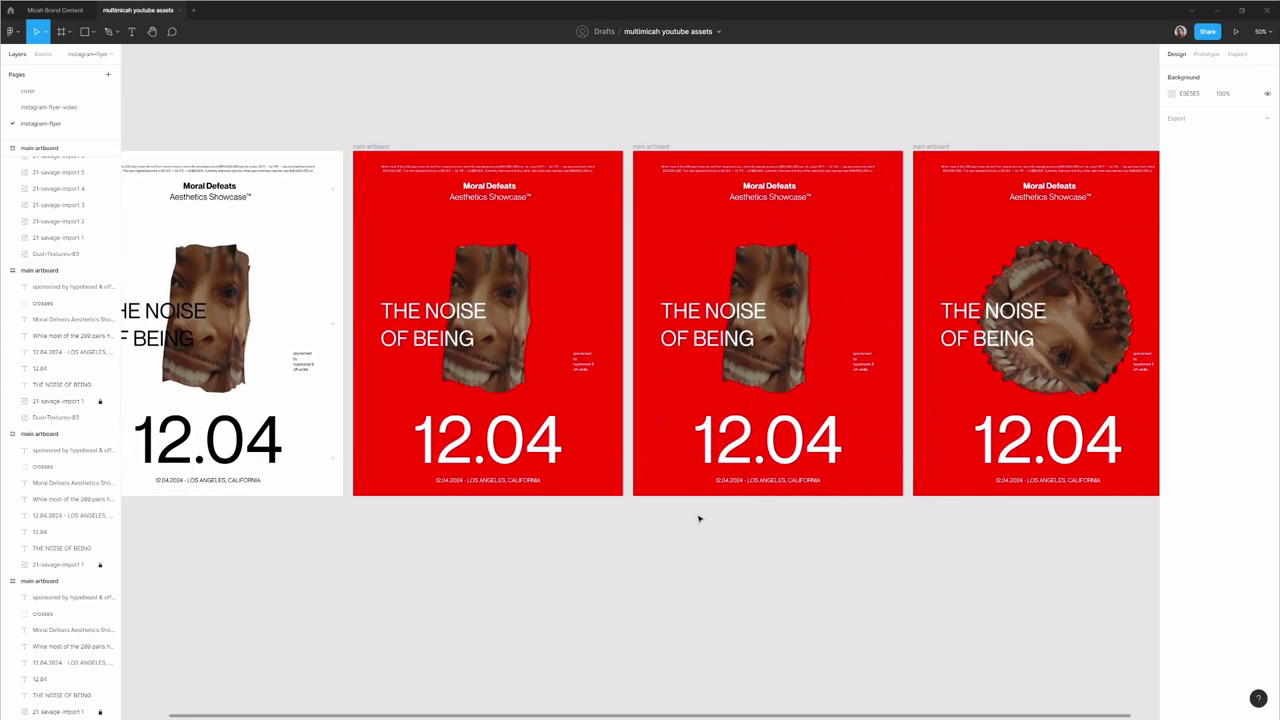
{"action": "scroll", "coordinate": [699, 518], "scroll_direction": "right", "scroll_amount": 5}
{"action": "scroll", "coordinate": [699, 518], "scroll_direction": "up", "scroll_amount": 2}
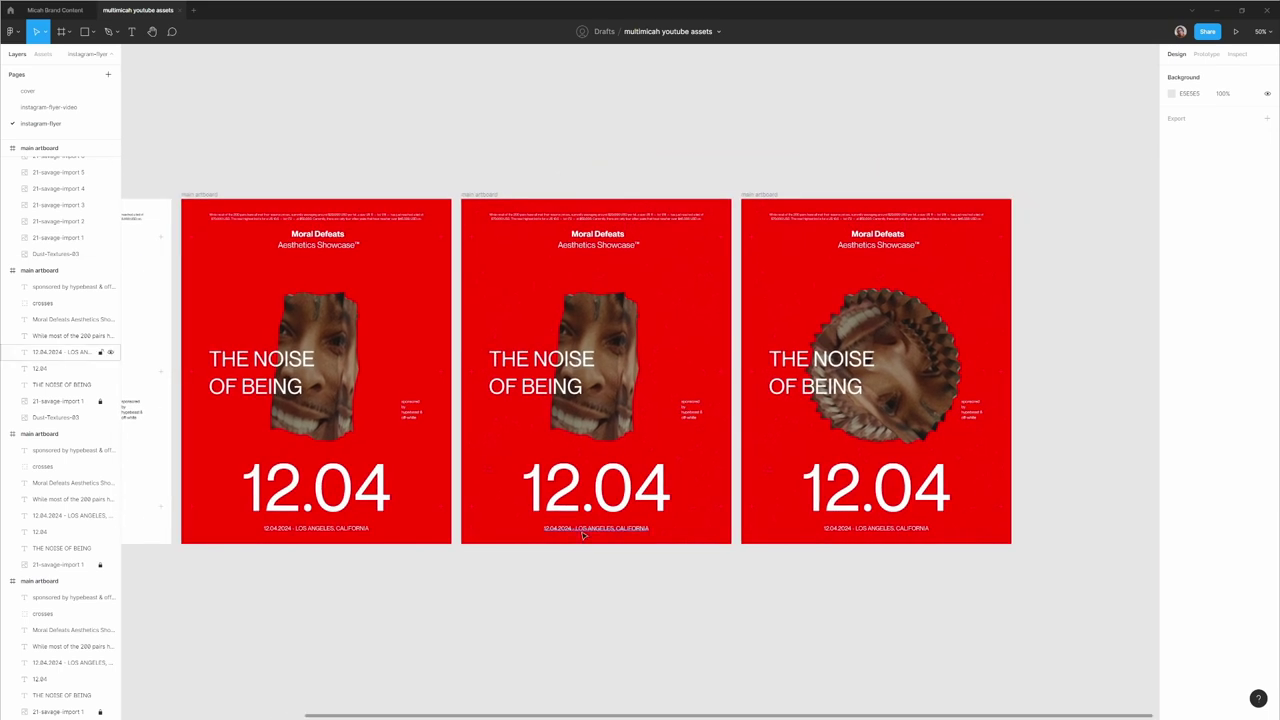